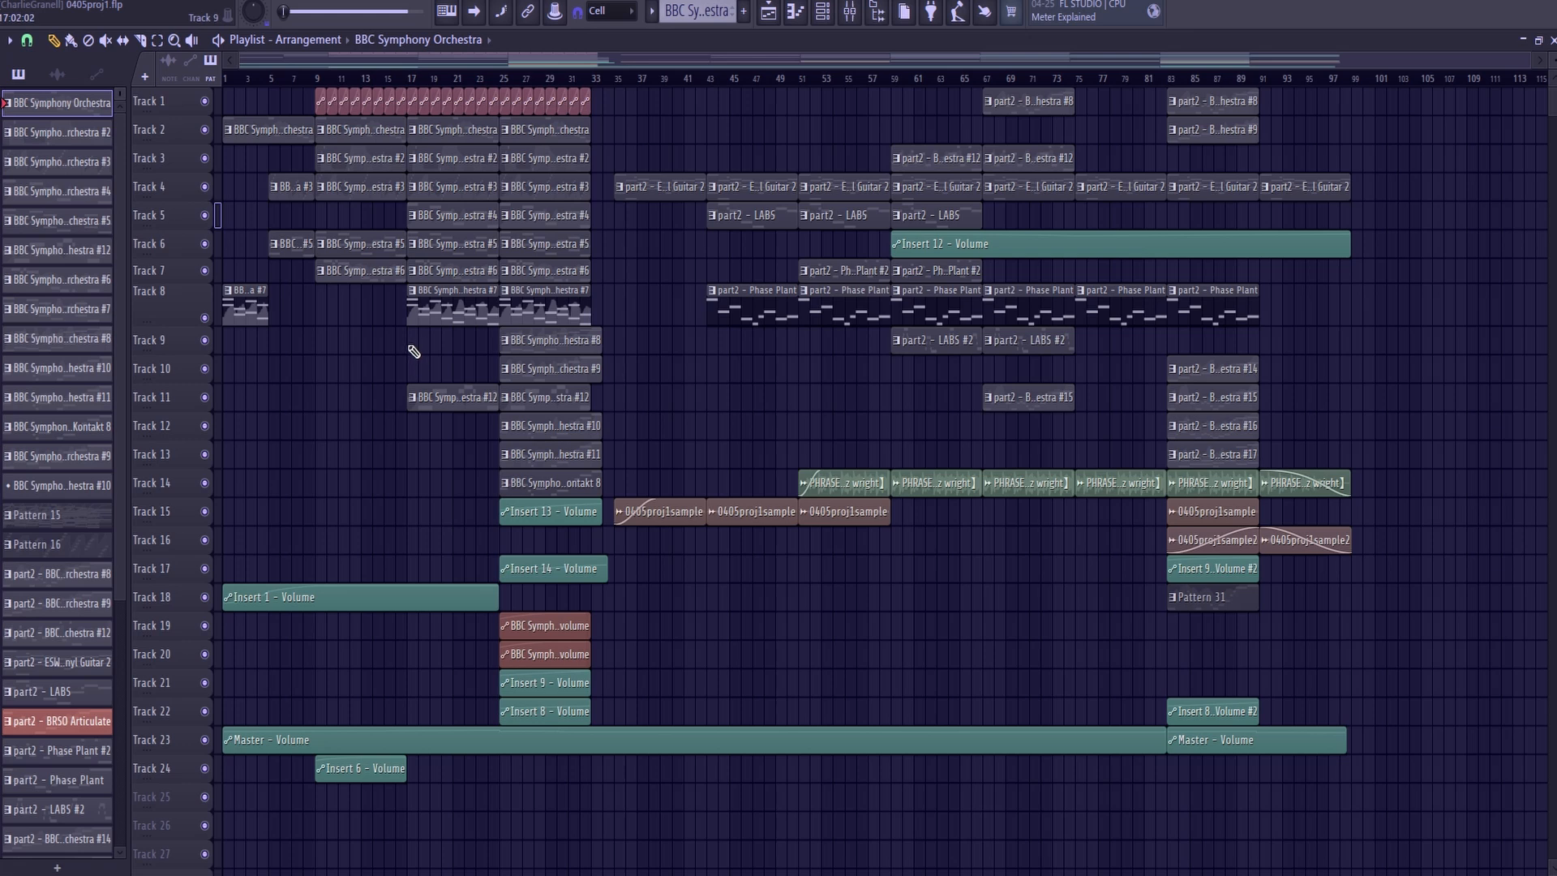
- Open the BBC Symphony Orchestra #3 clip at bar 9 on Track 4 in the piano roll and play it
key(super)
key(super)
scroll(449, 329, up, 2)
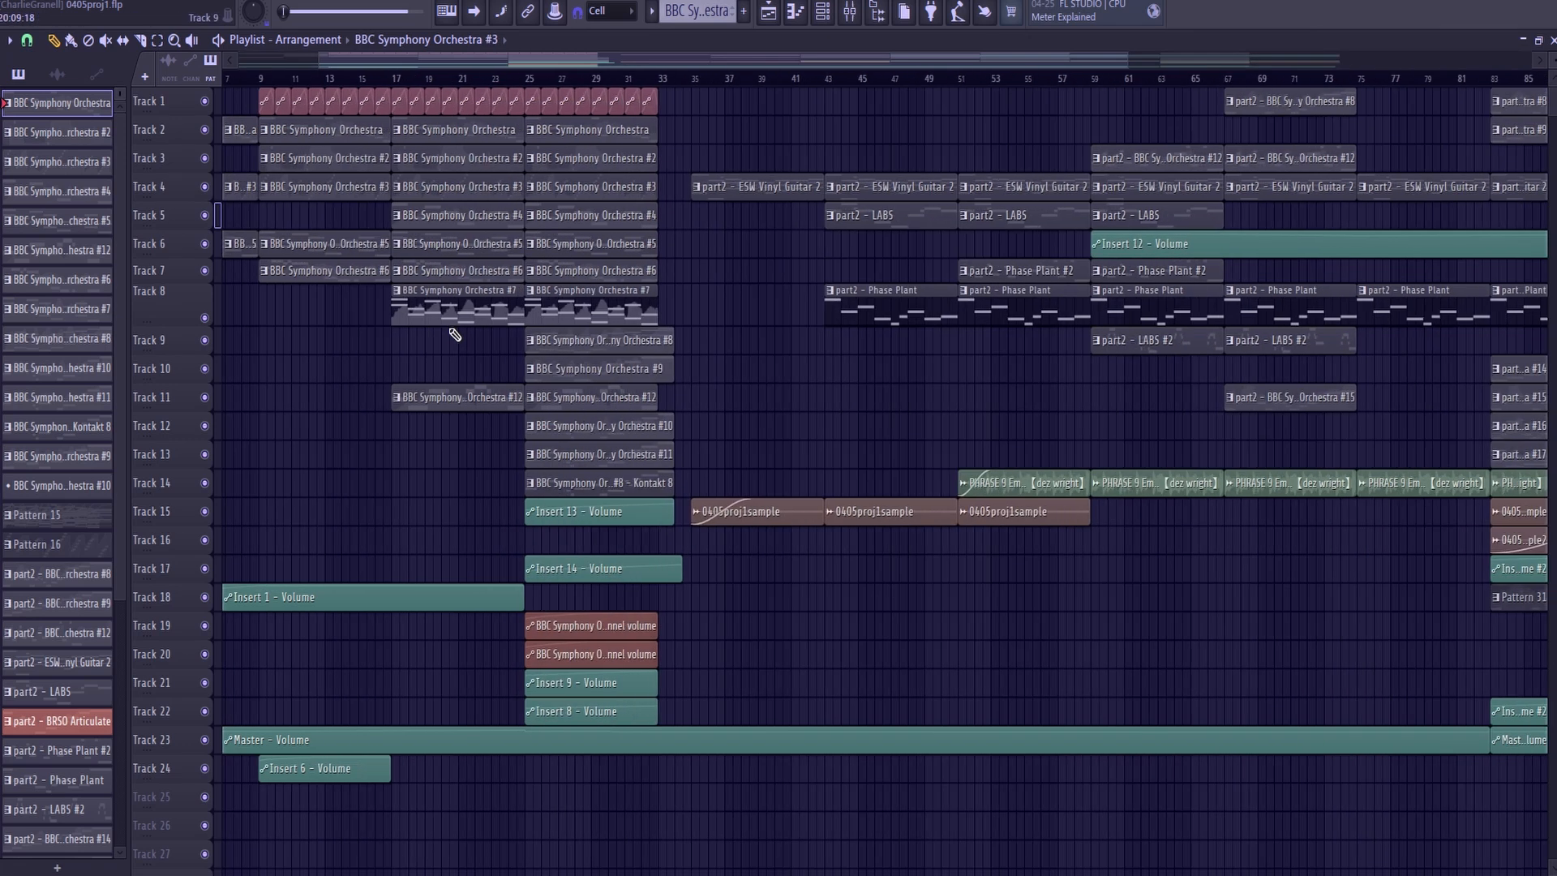
scroll(449, 330, up, 3)
drag(481, 60, 362, 62)
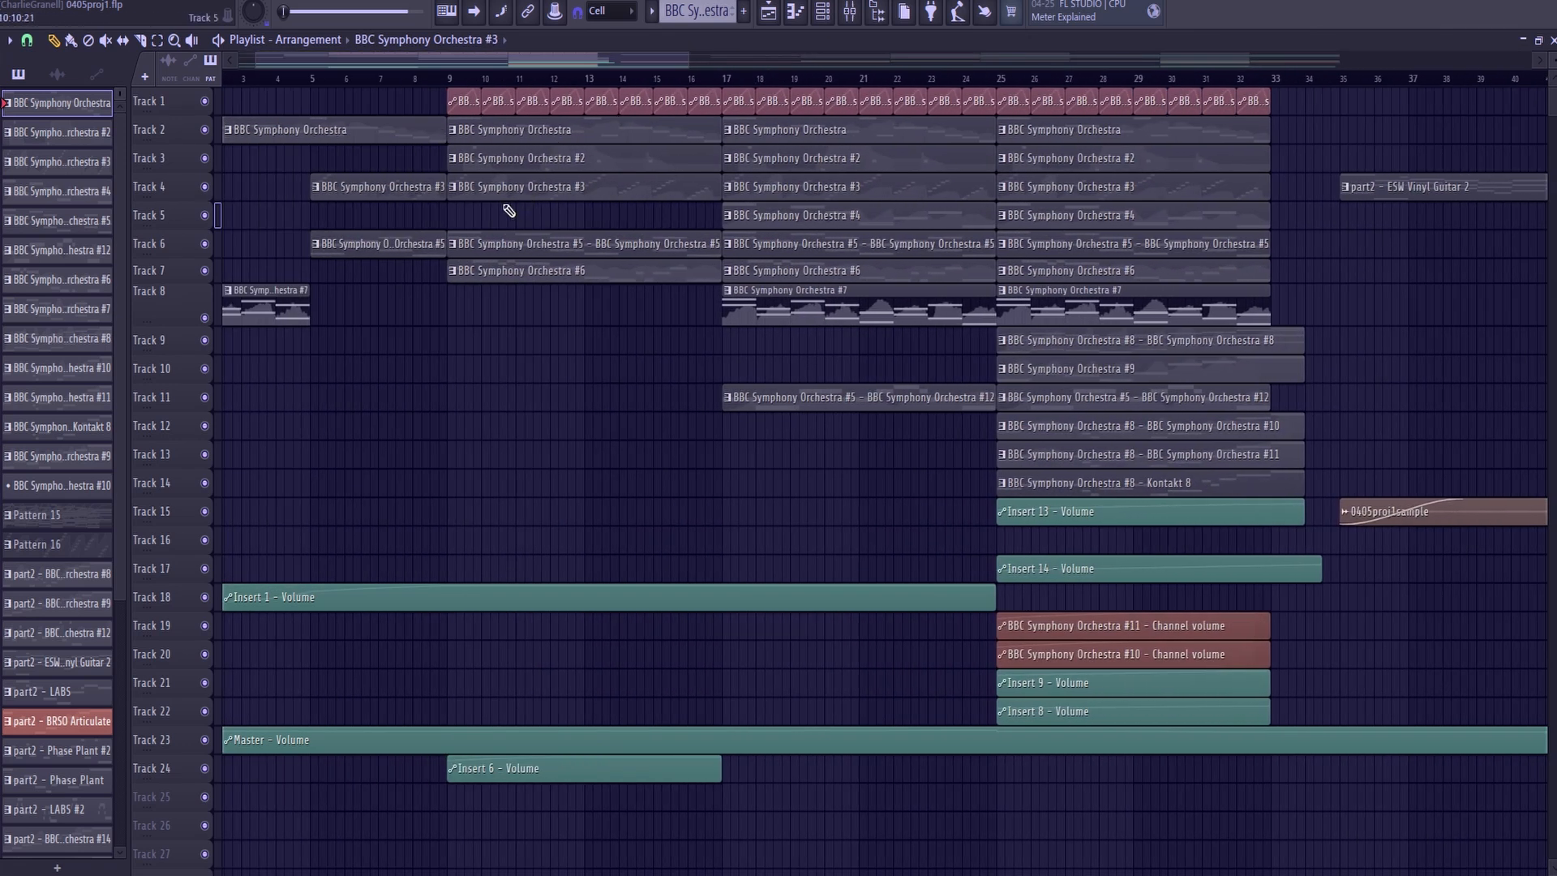
scroll(551, 193, down, 2)
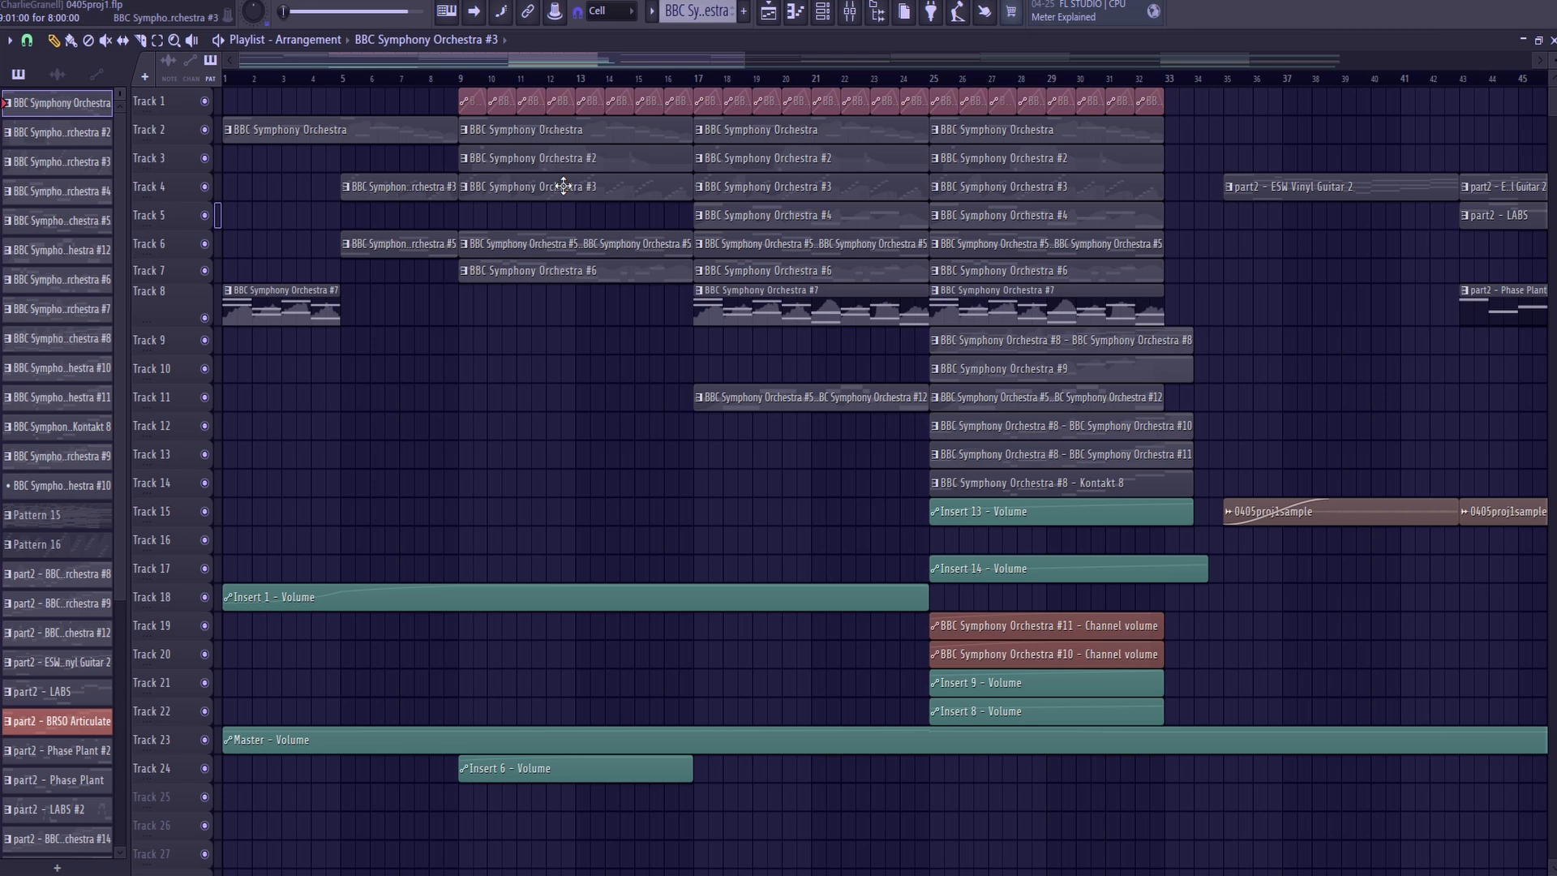
double_click(563, 186)
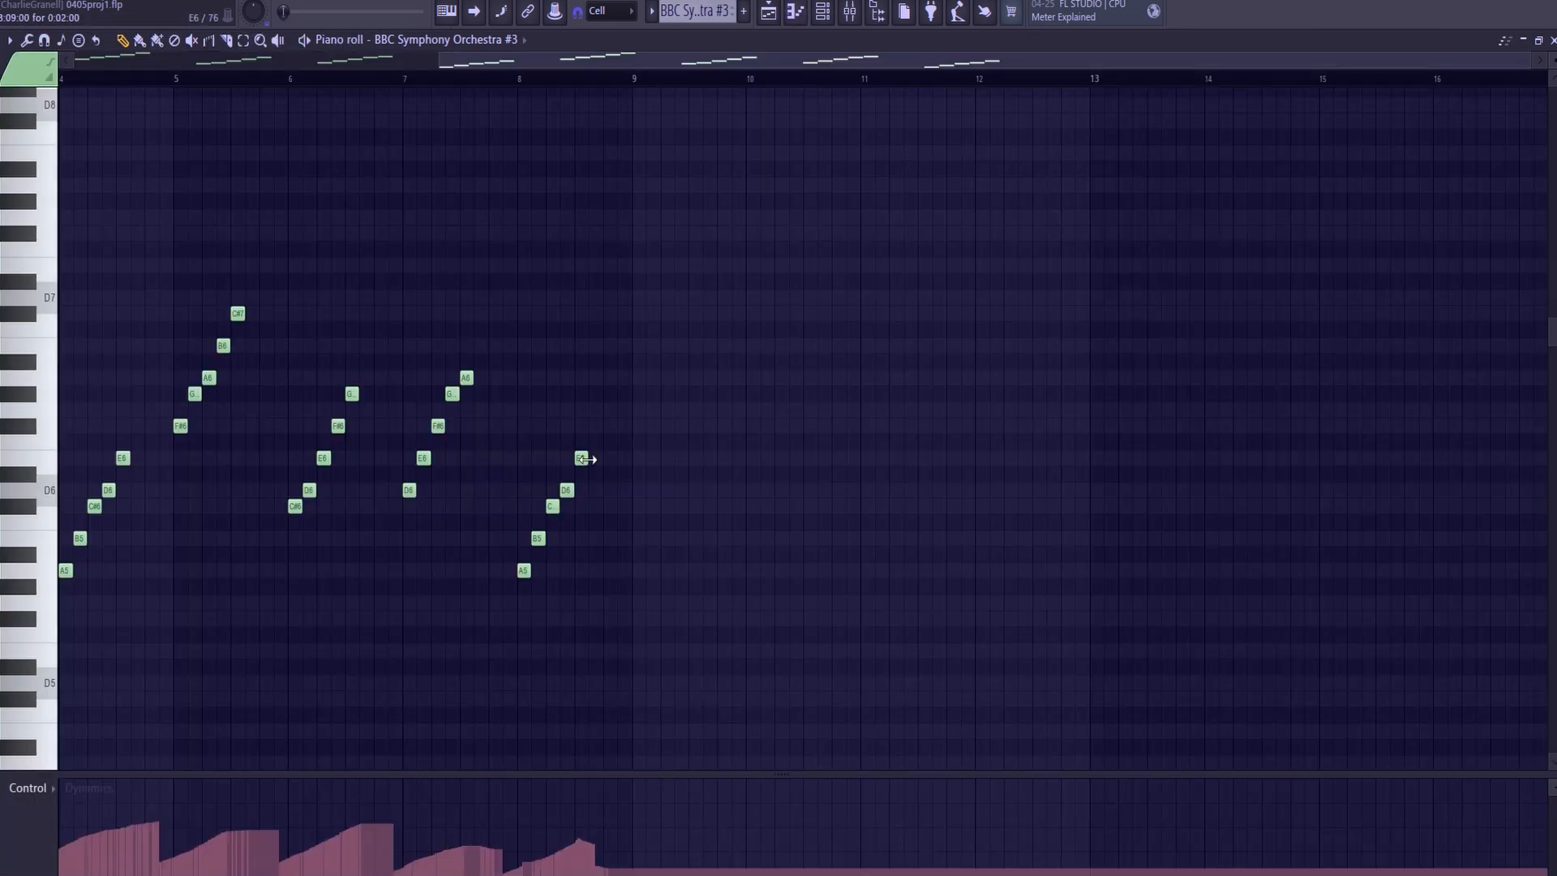
scroll(602, 444, down, 3)
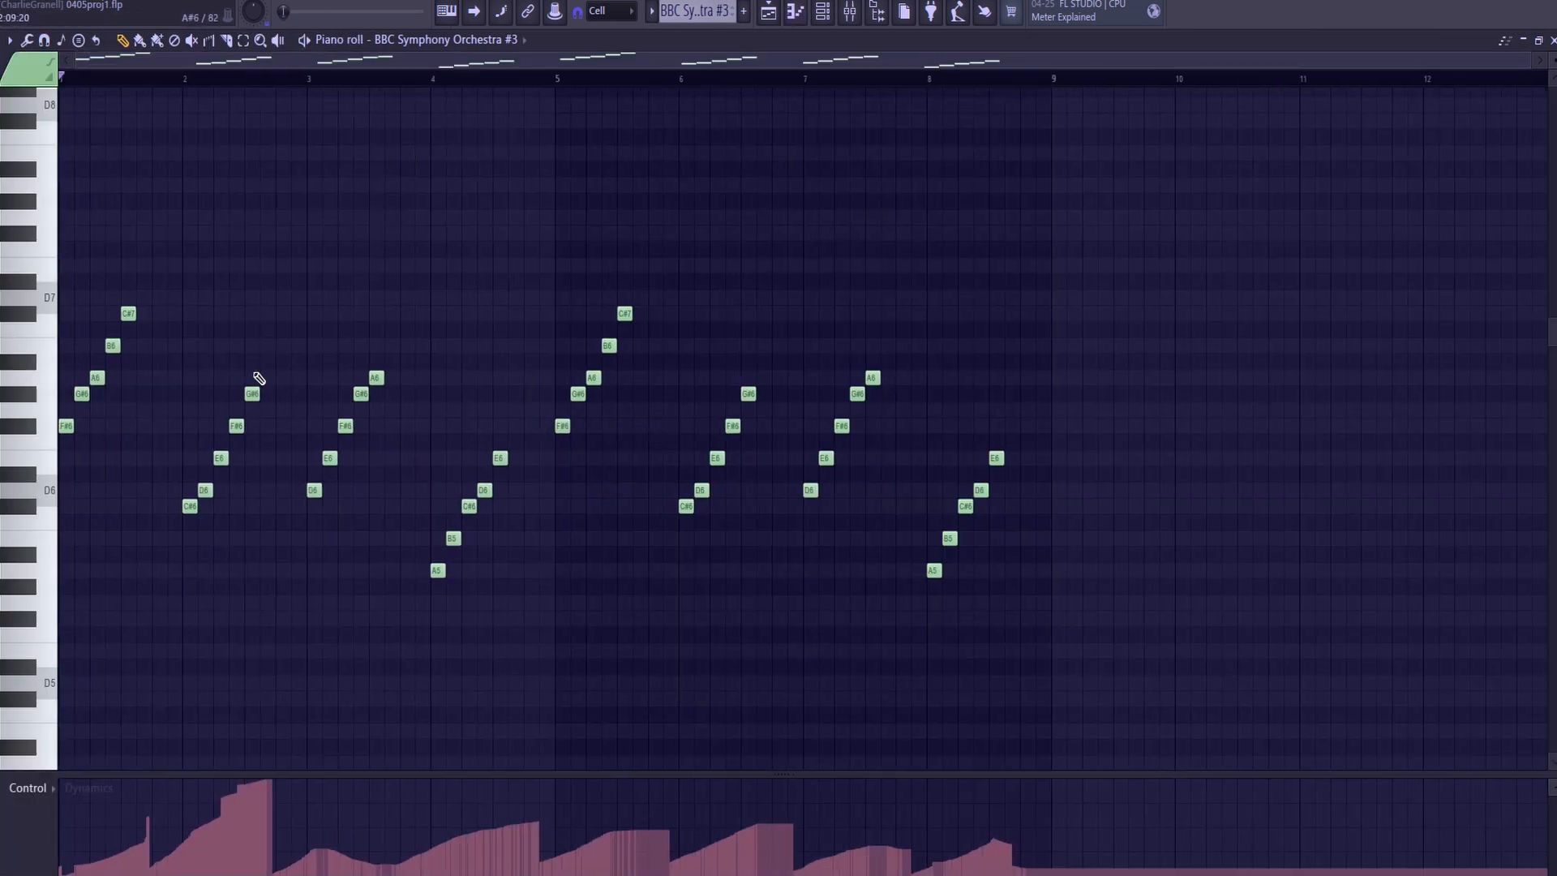
key(space)
- Try flattening the Dynamics curve to full level over the opening phrases, play the result and undo the edit
mouse_move(163, 794)
mouse_down()
mouse_move(62, 784)
mouse_move(258, 784)
mouse_up()
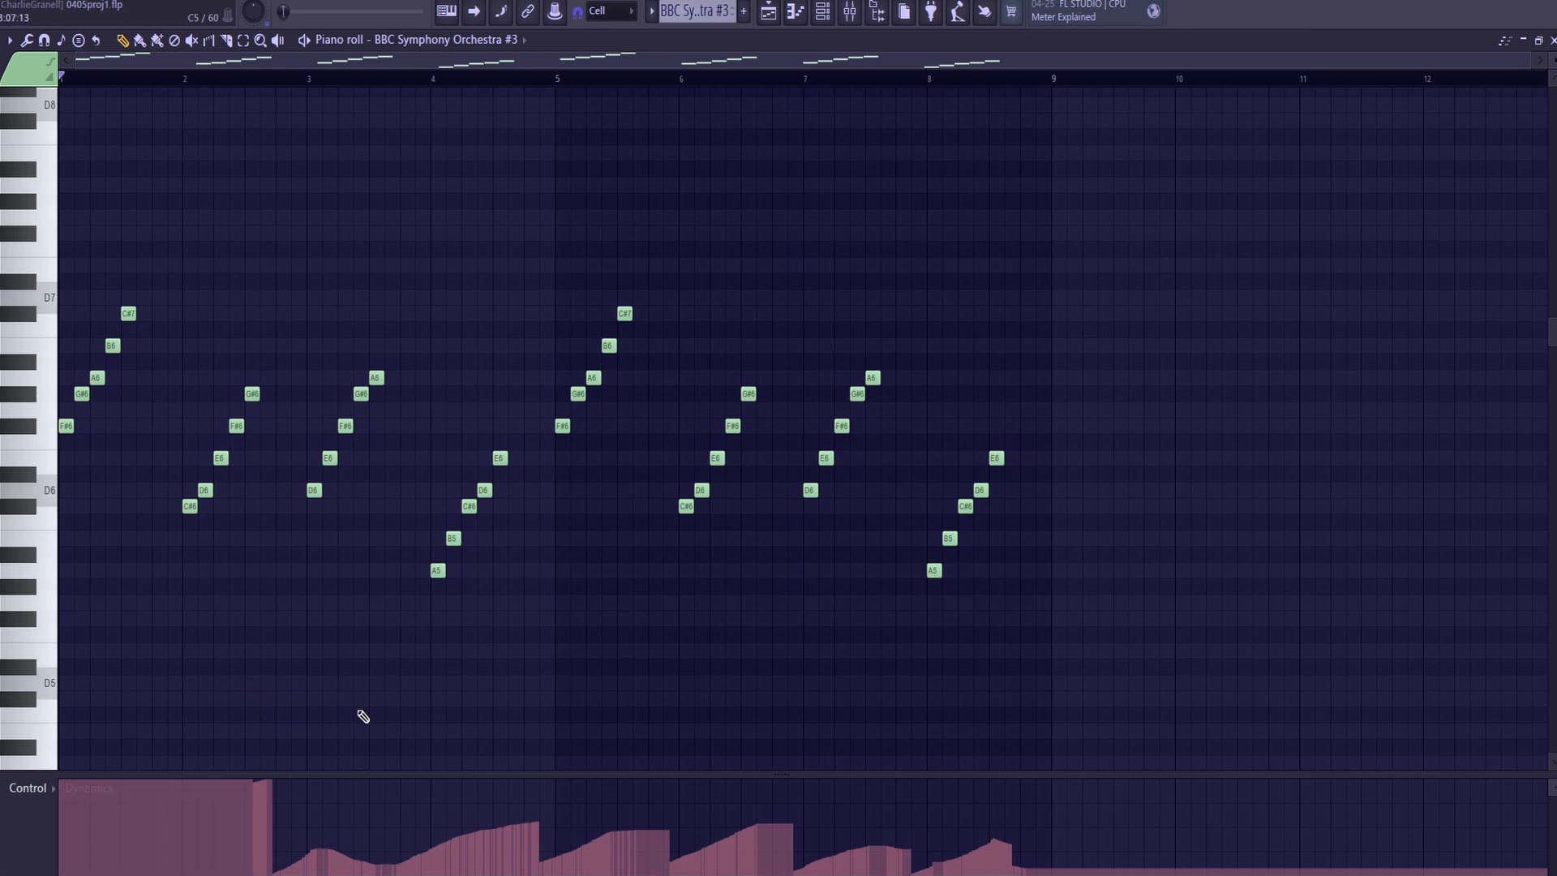
key(space)
key(space)
key(ctrl+z)
- Play the BBC Symphony Orchestra #3 pattern with its original Dynamics curve
key(space)
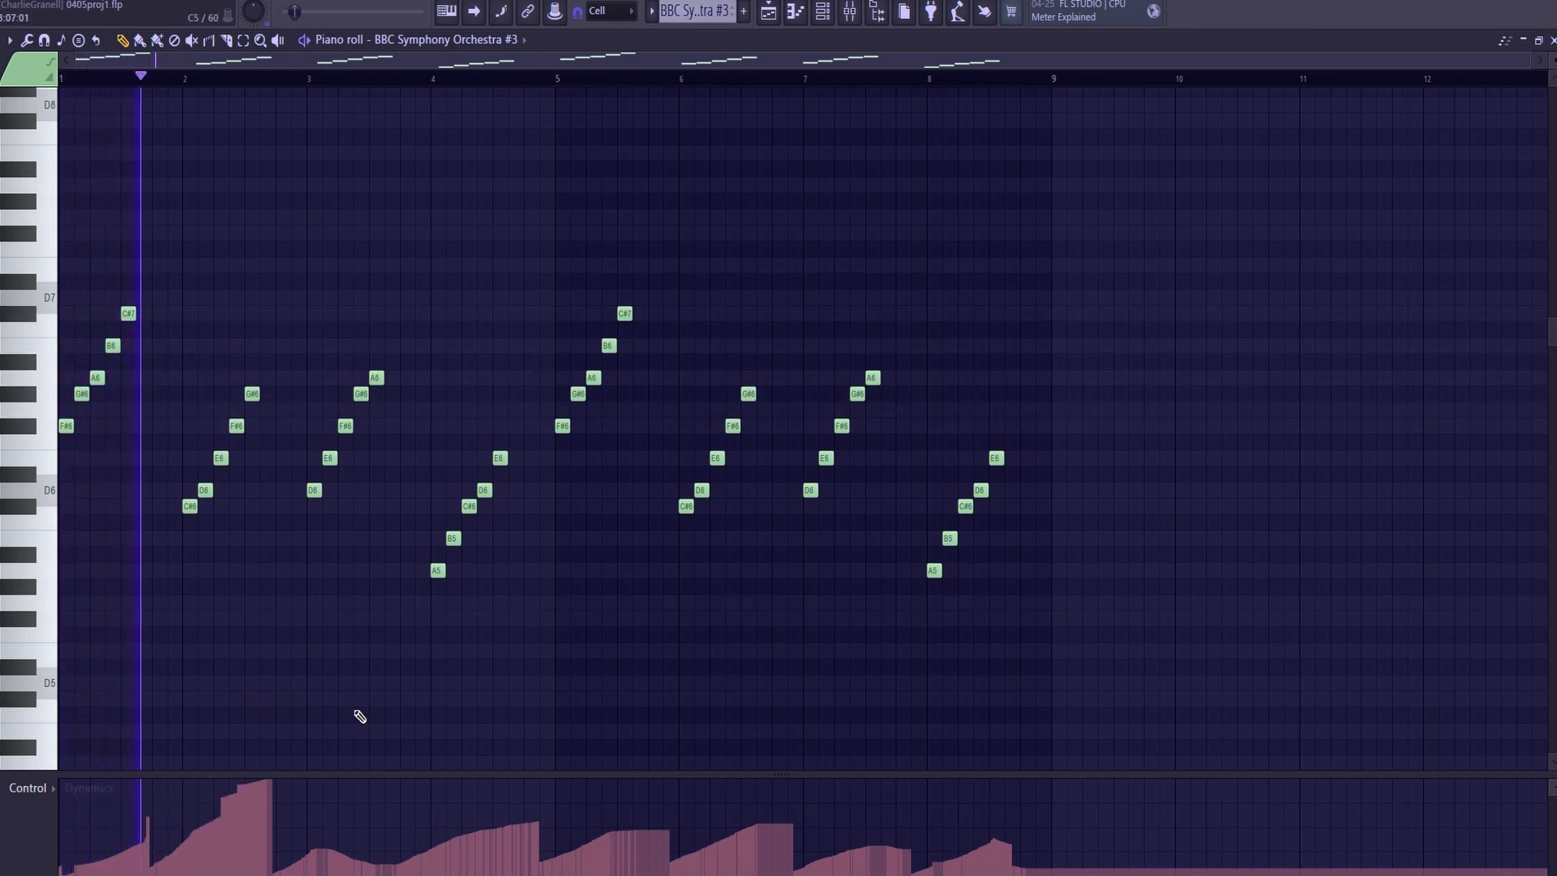
key(space)
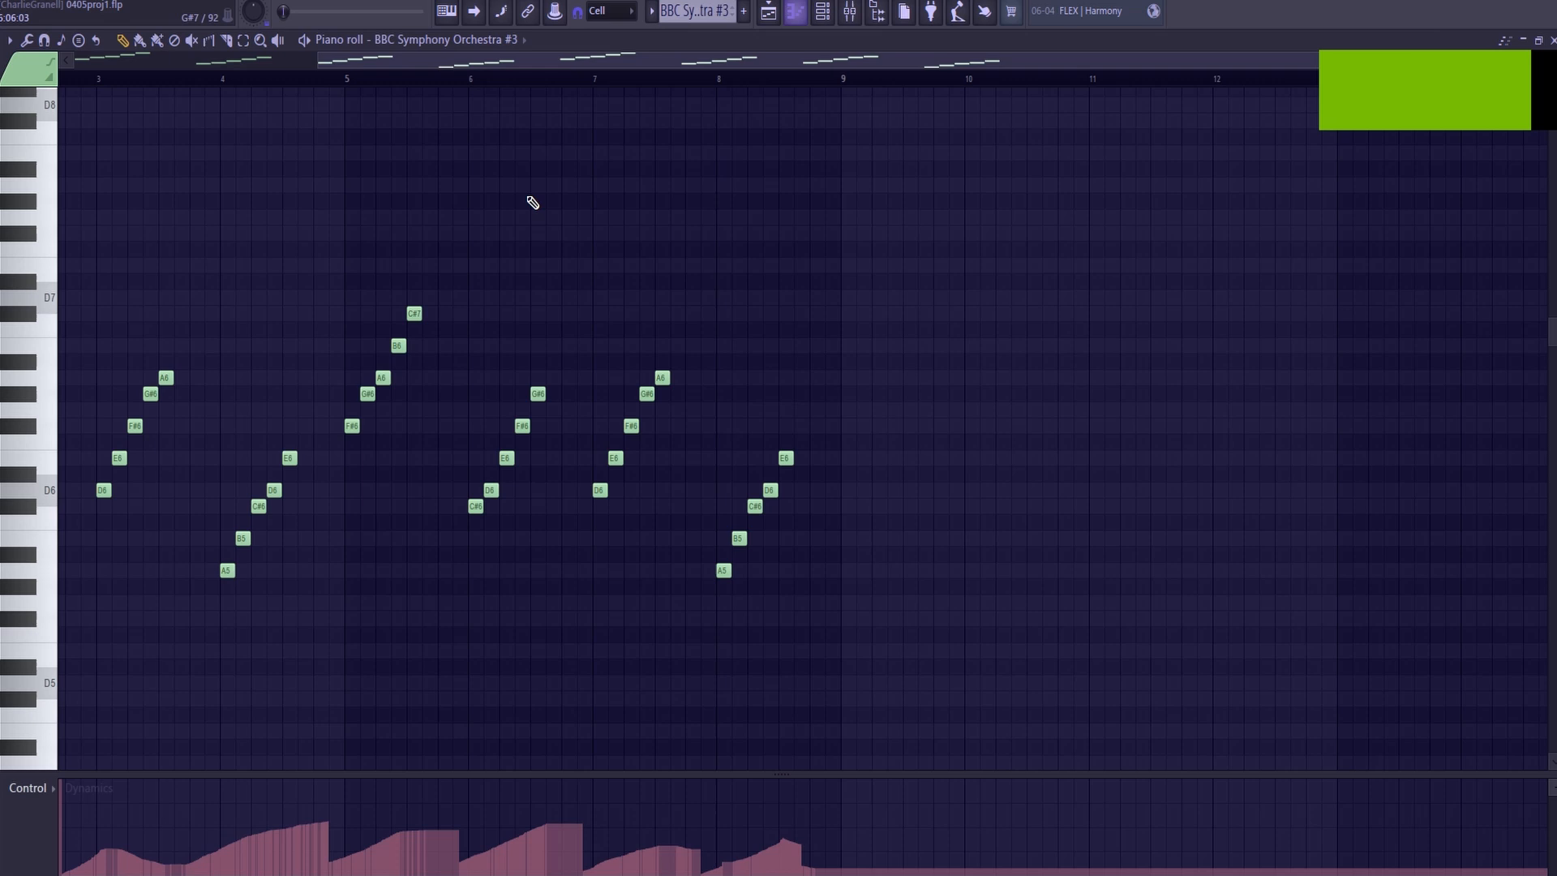
scroll(608, 497, left, 5)
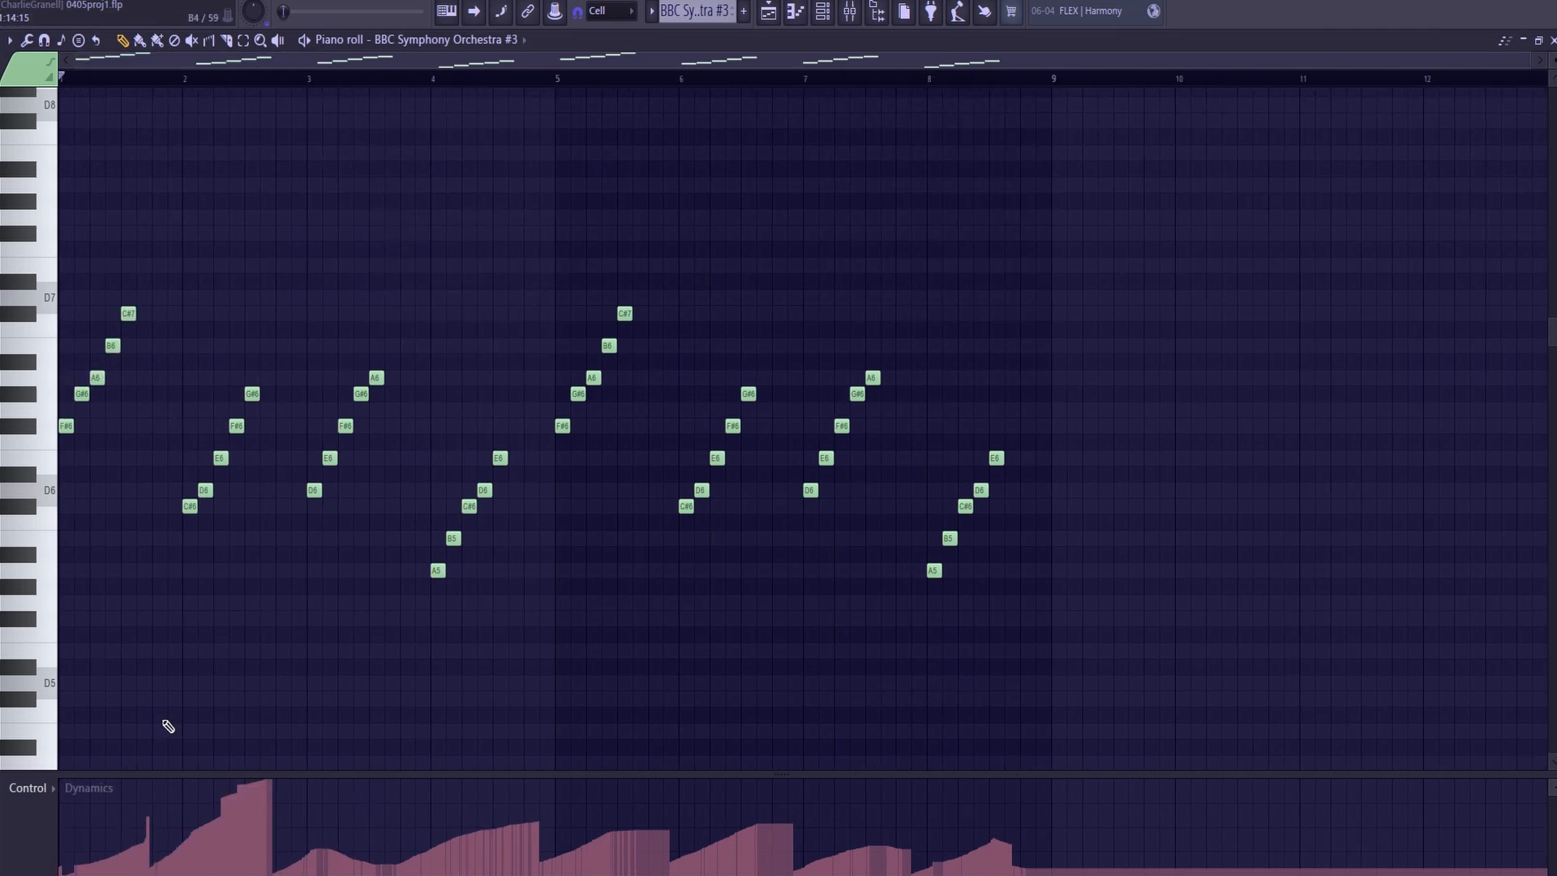
- Open the BBC Symphony Orchestra #3 instrument, nudge its Dynamics slider slightly and view the automation options of the last tweaked parameter
click(822, 10)
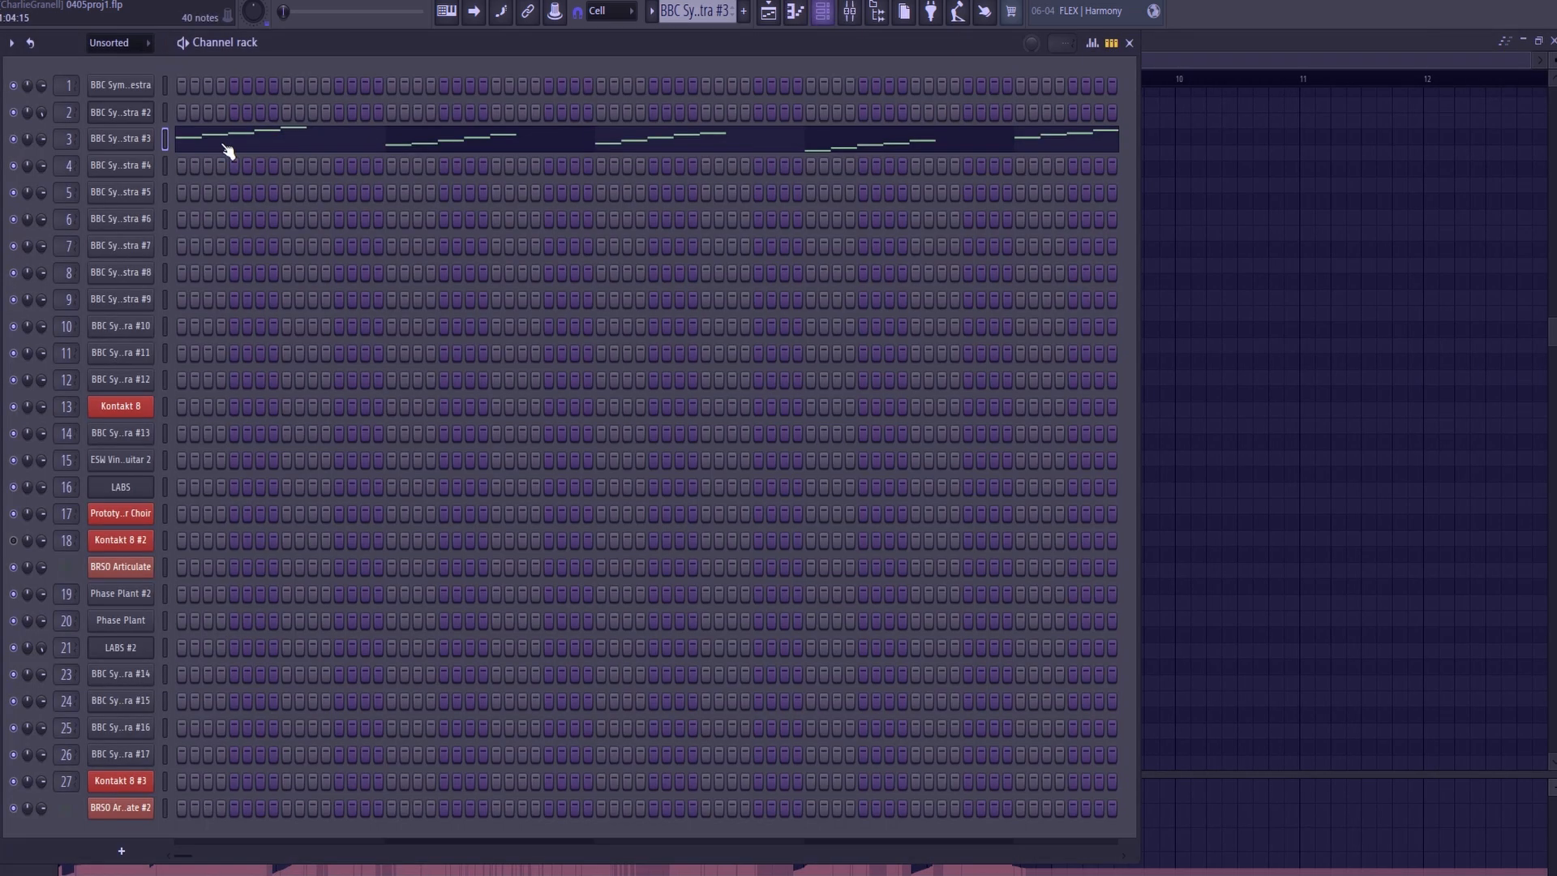
click(145, 142)
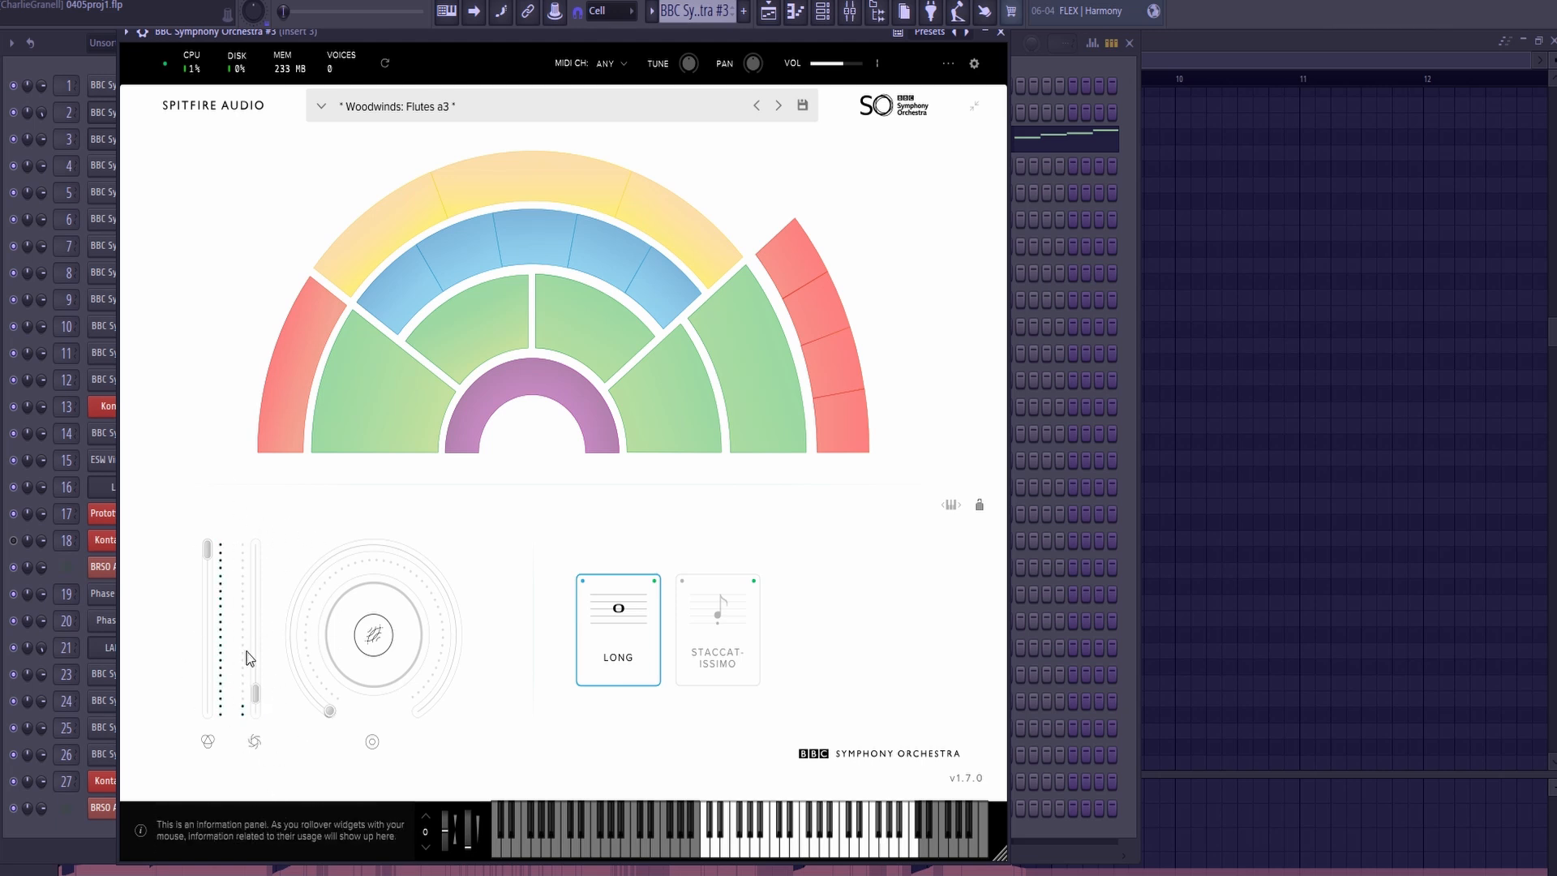
mouse_move(261, 704)
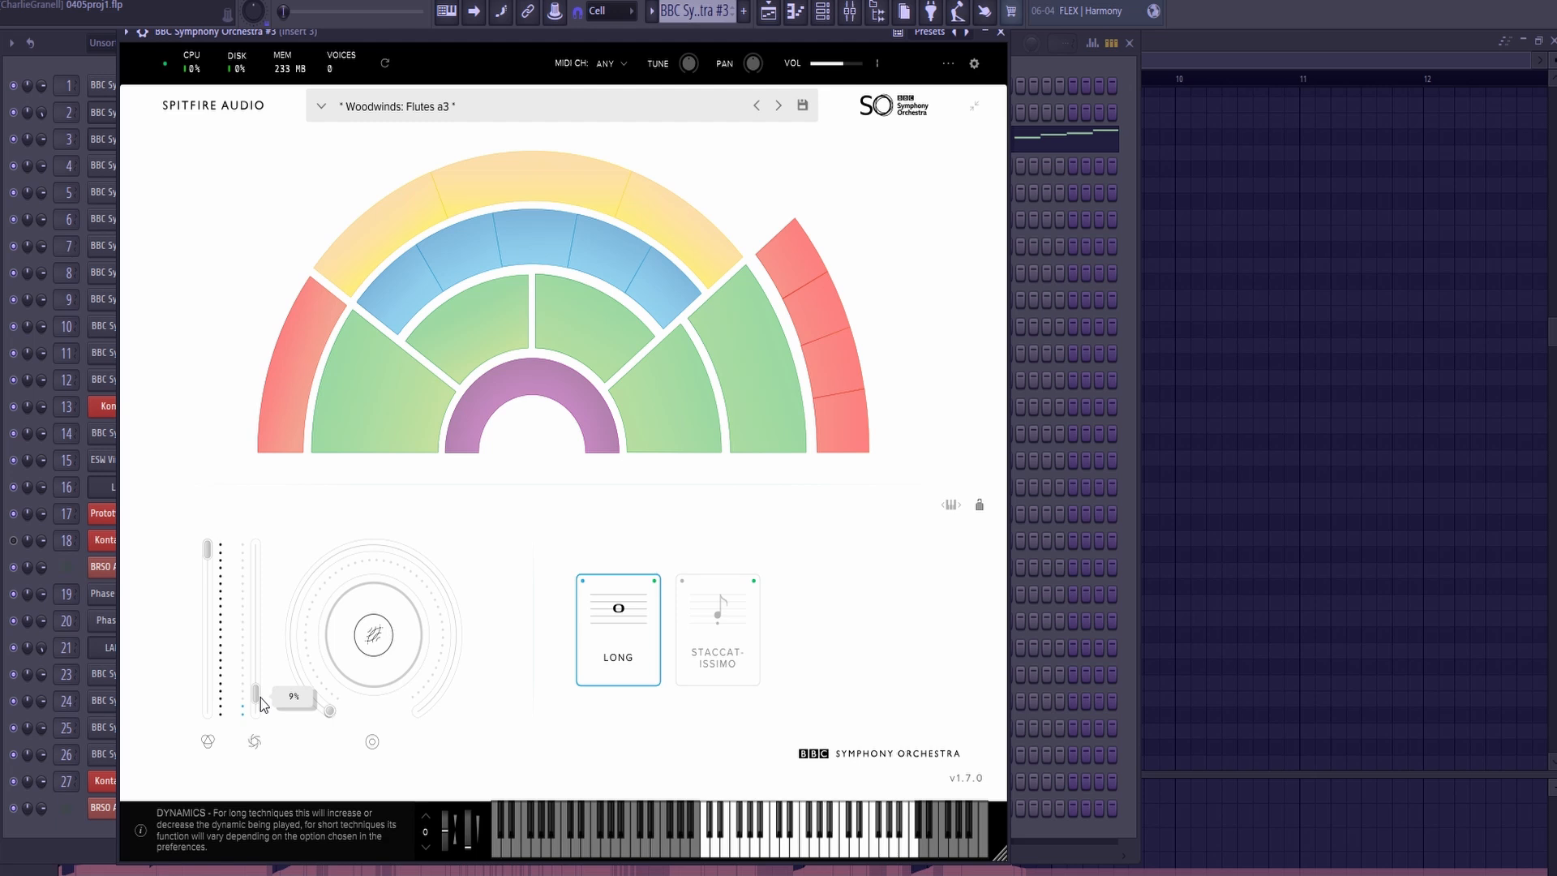
drag(260, 698, 261, 704)
click(195, 2)
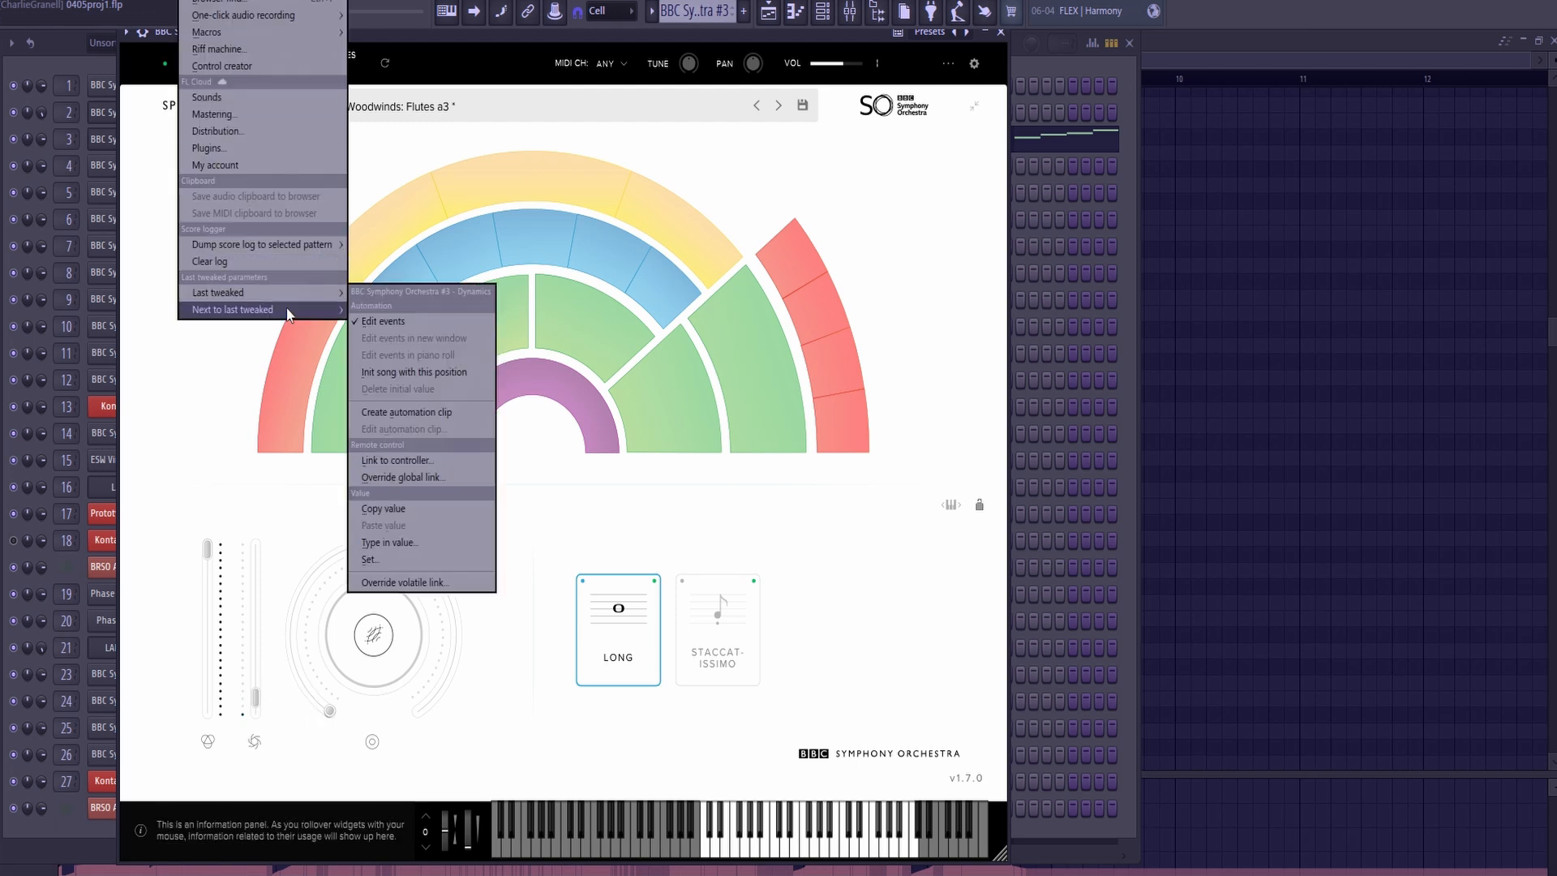
click(764, 21)
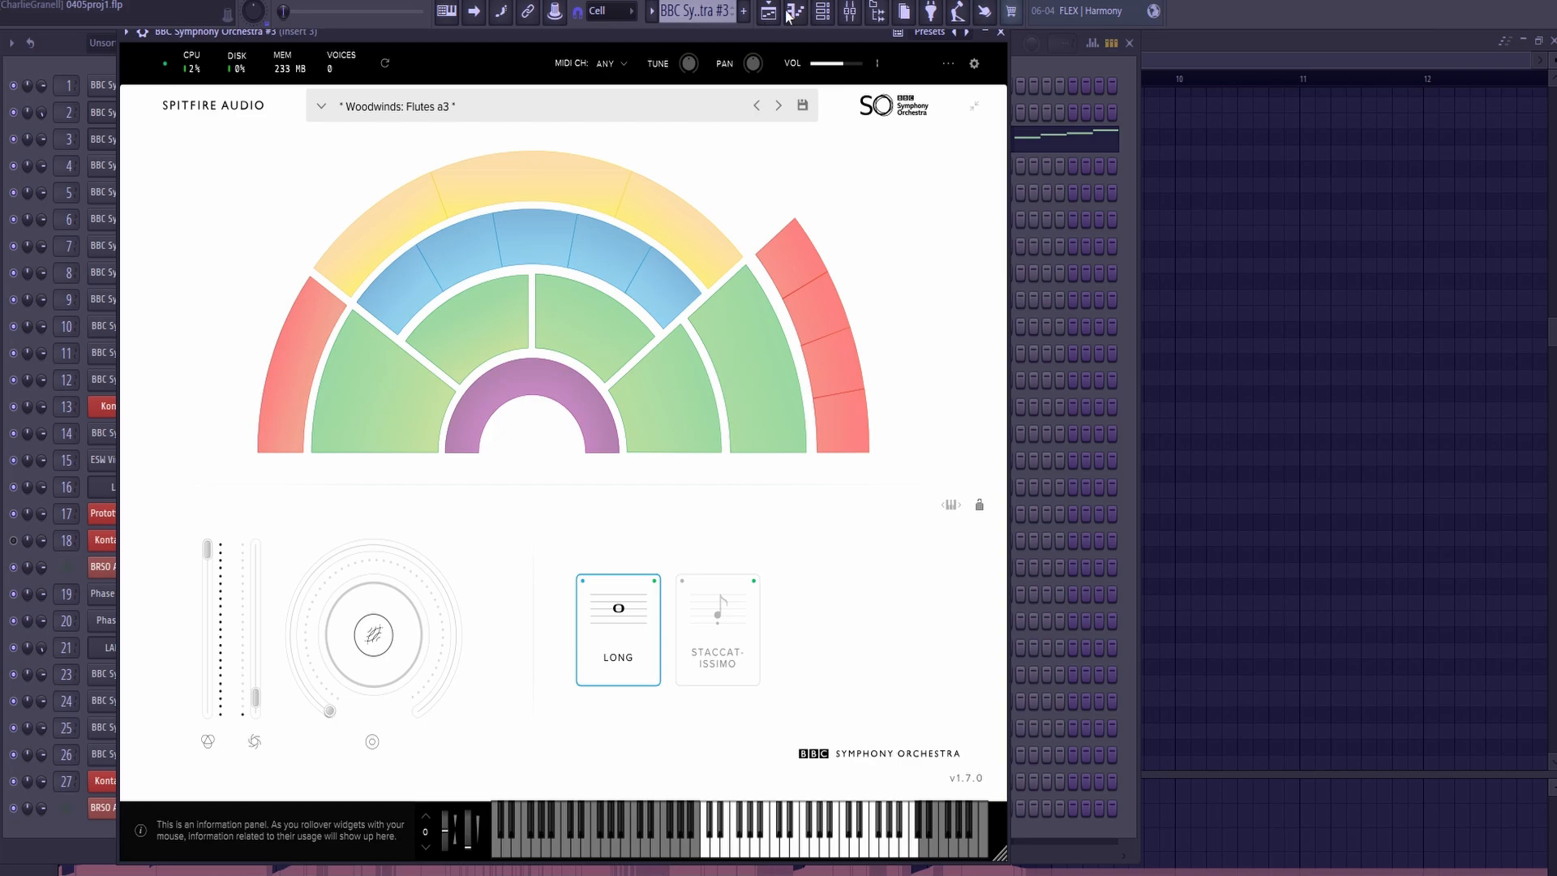
- Return to the piano roll, try redrawing the Dynamics curve around the start of bar 2 and undo it
click(779, 15)
click(794, 15)
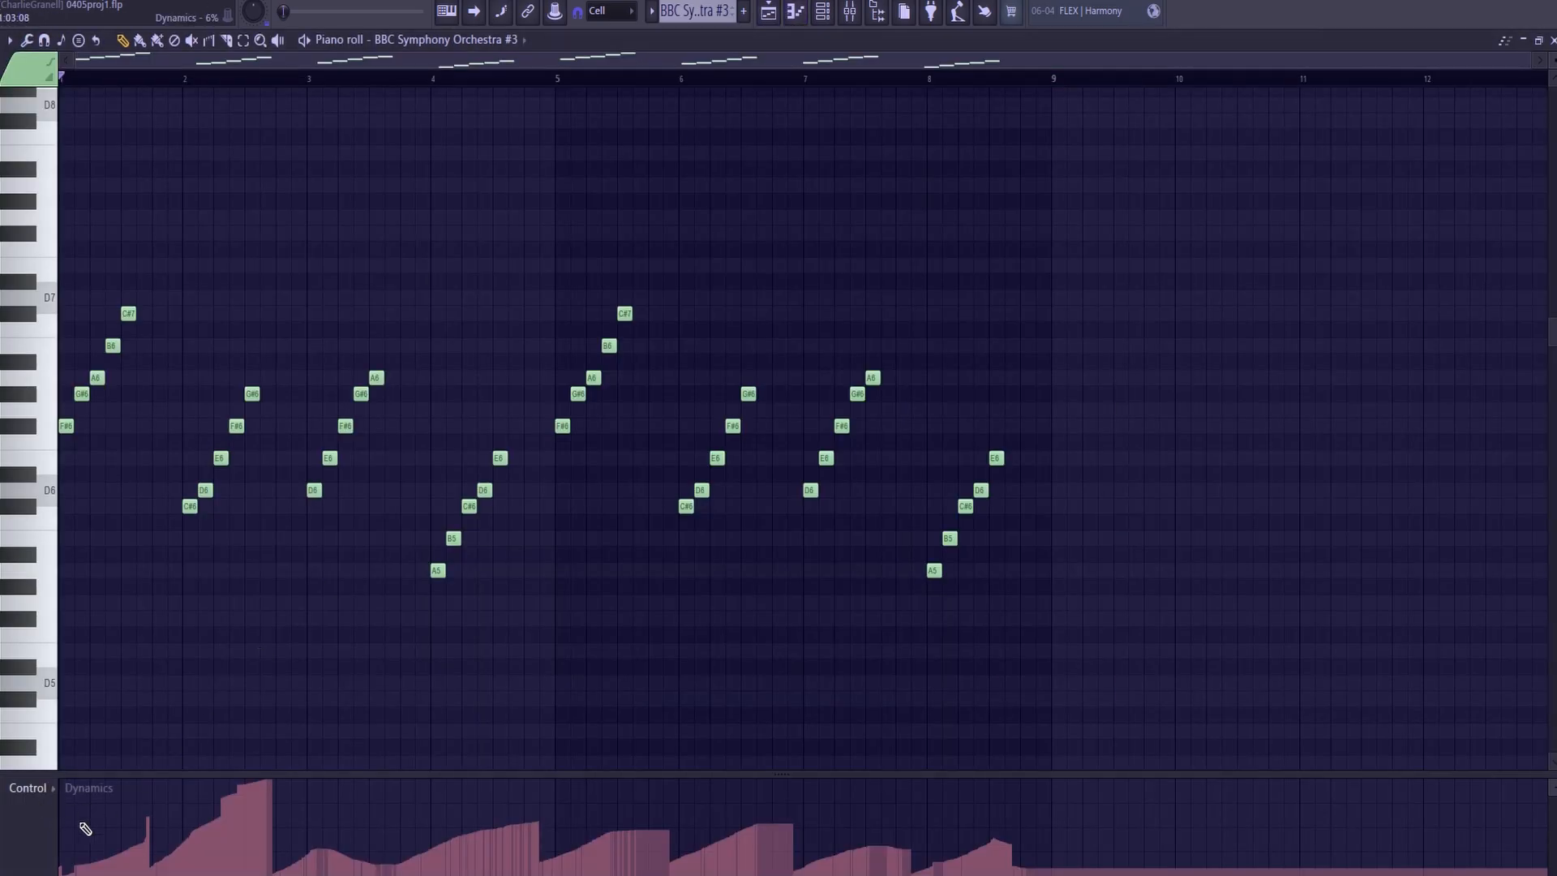
mouse_move(151, 803)
mouse_down()
mouse_move(14, 868)
mouse_move(224, 801)
mouse_up()
key(ctrl+z)
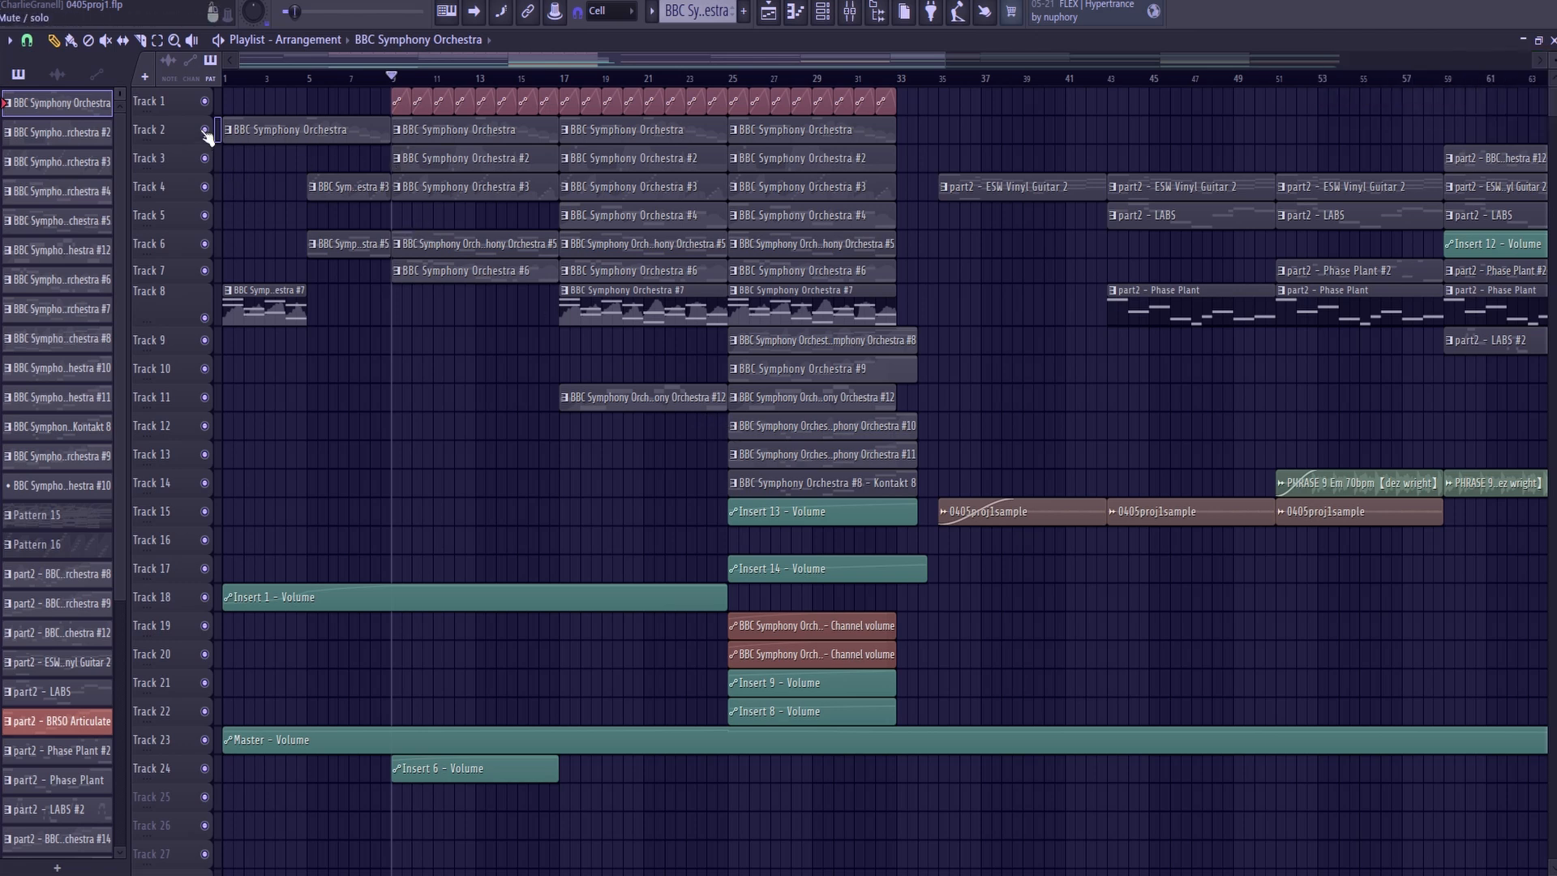
- Solo Track 2 and play its BBC Symphony Orchestra melody clip at bar 9 in the piano roll
right_click(206, 131)
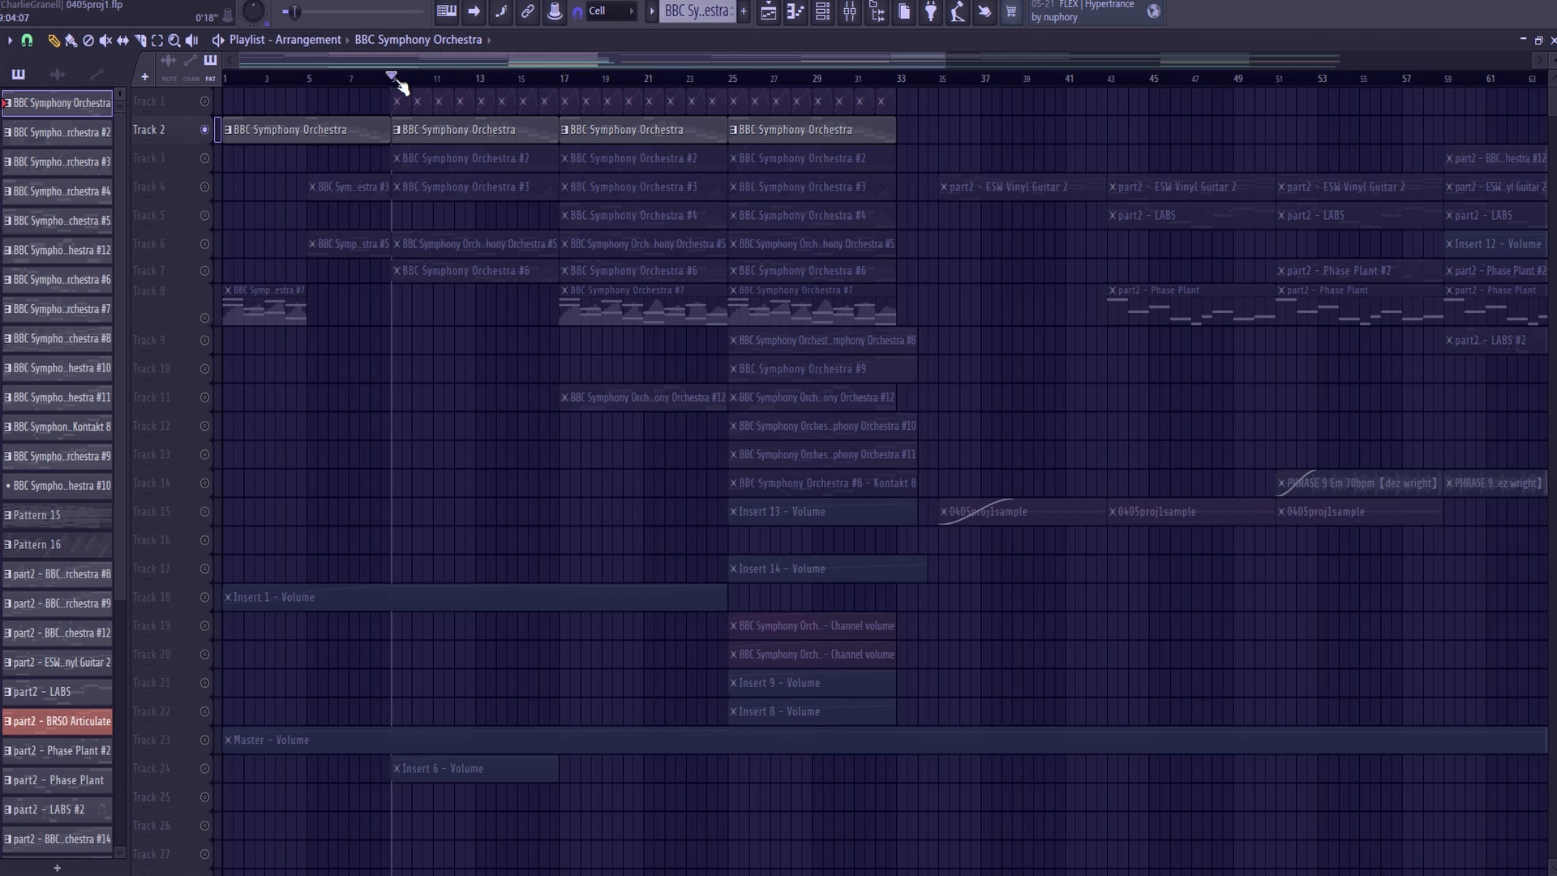
double_click(413, 130)
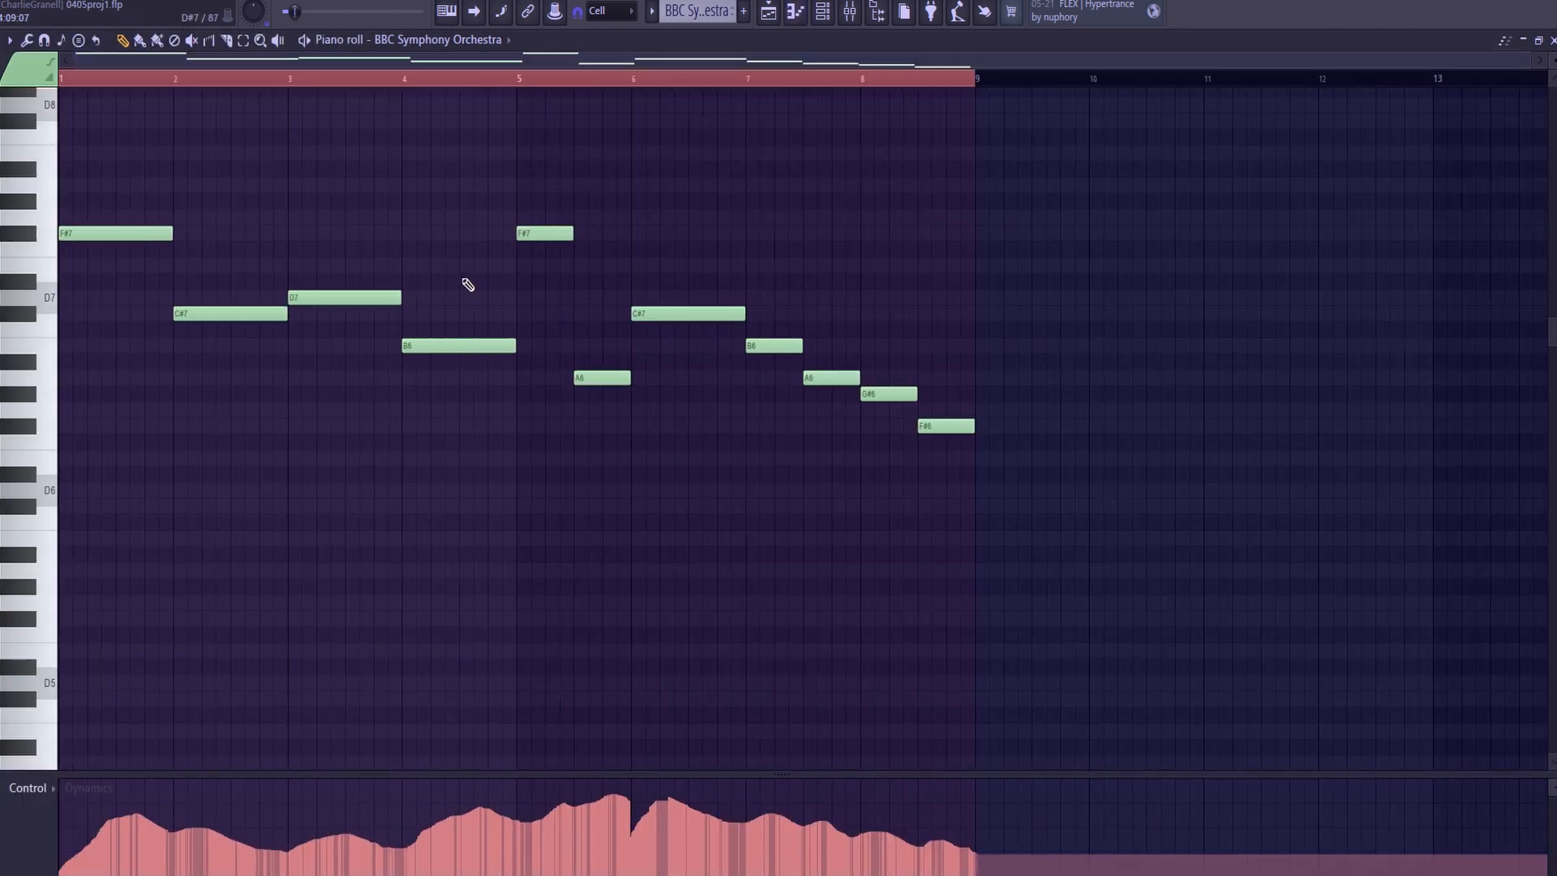
scroll(487, 286, up, 1)
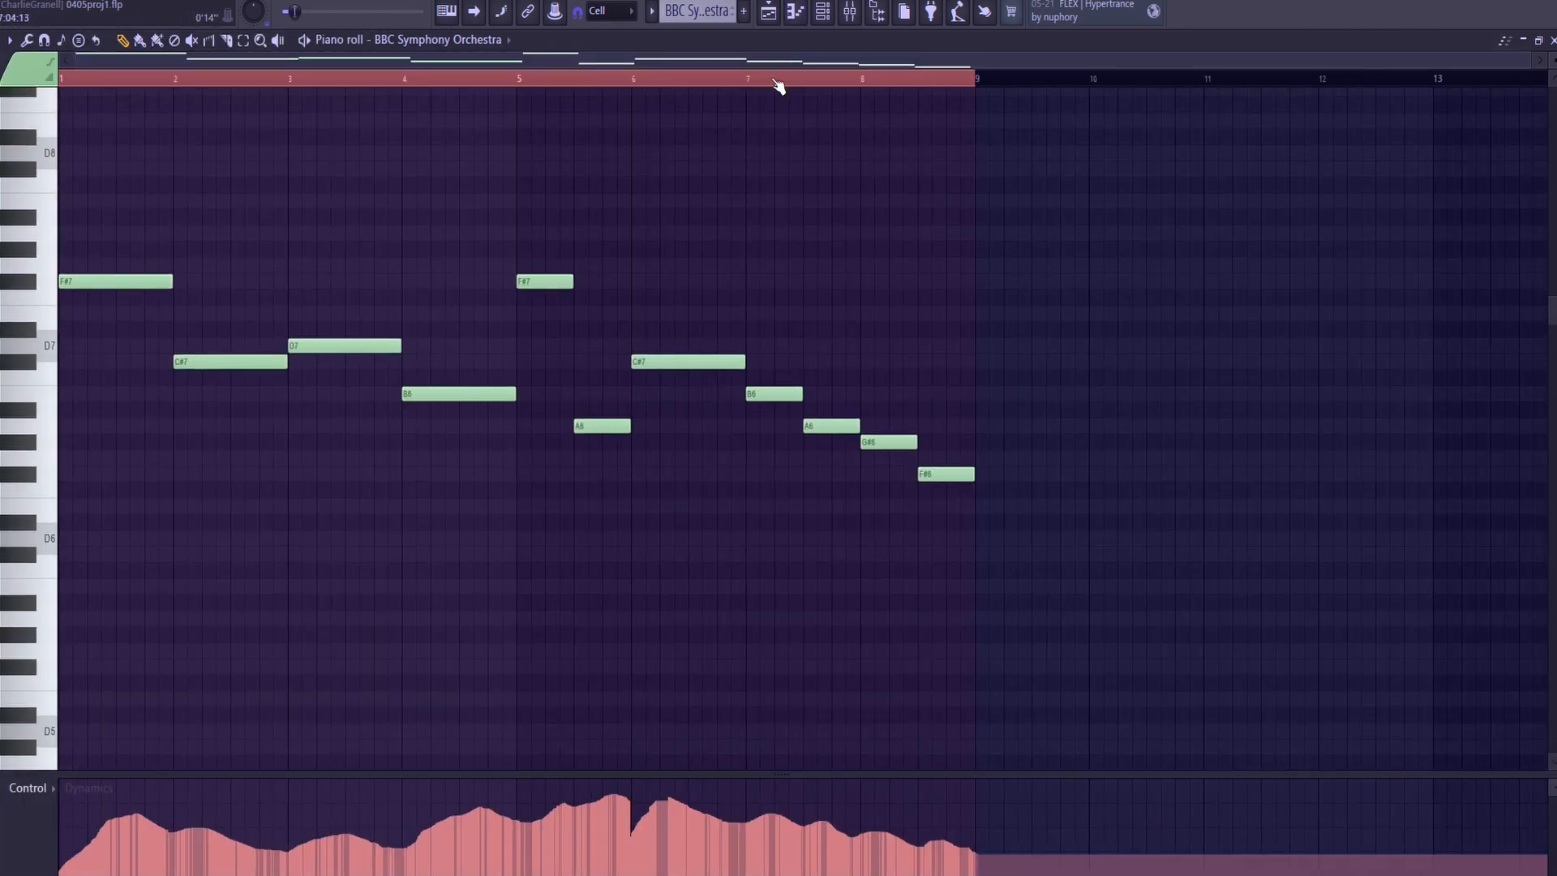
key(space)
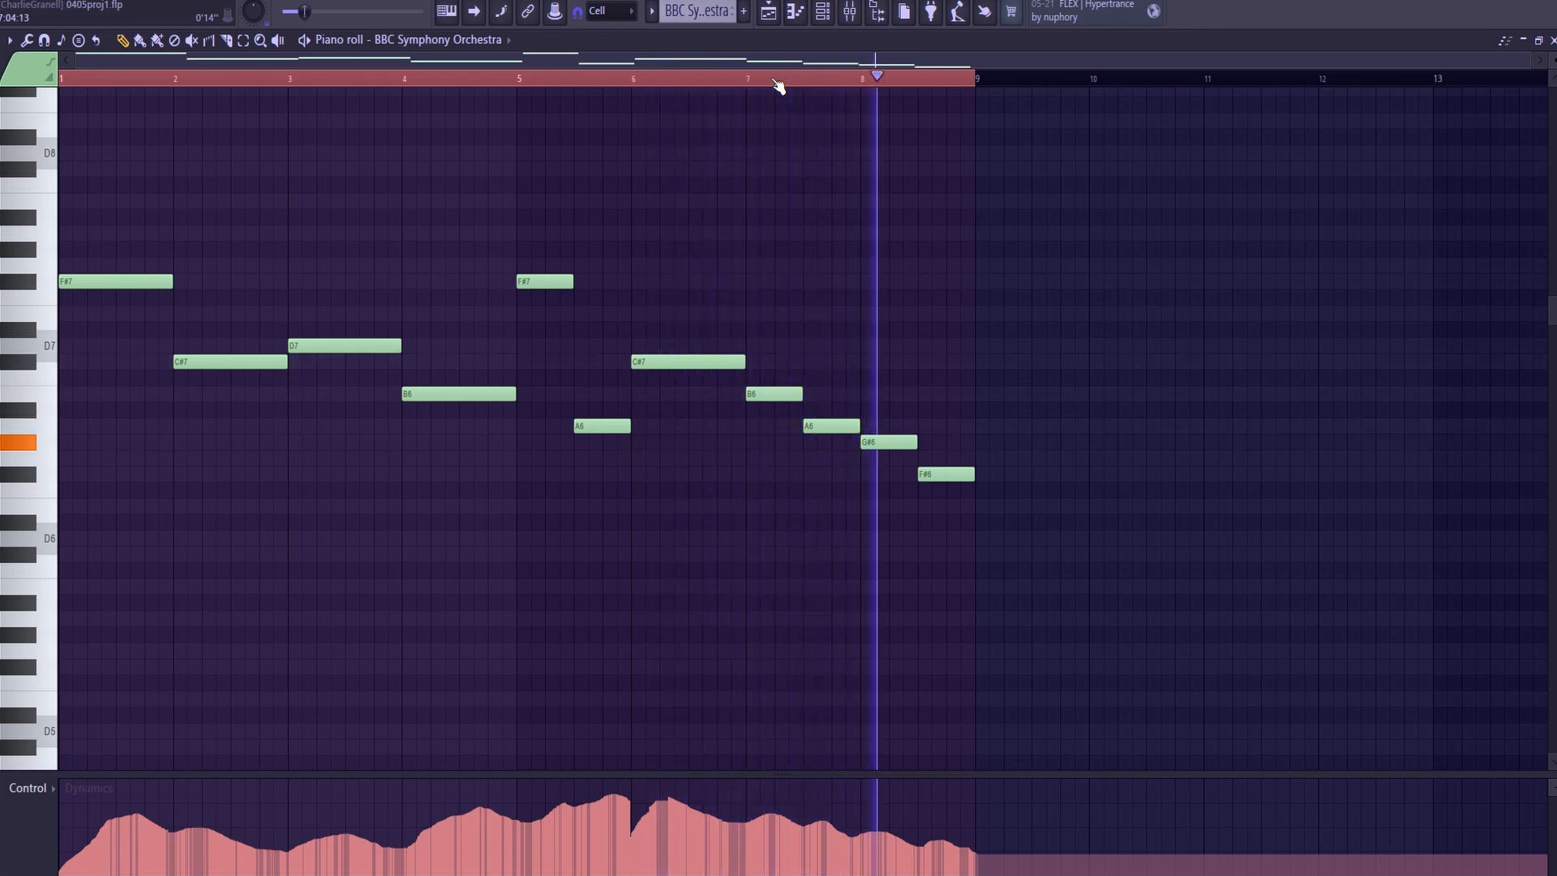
key(space)
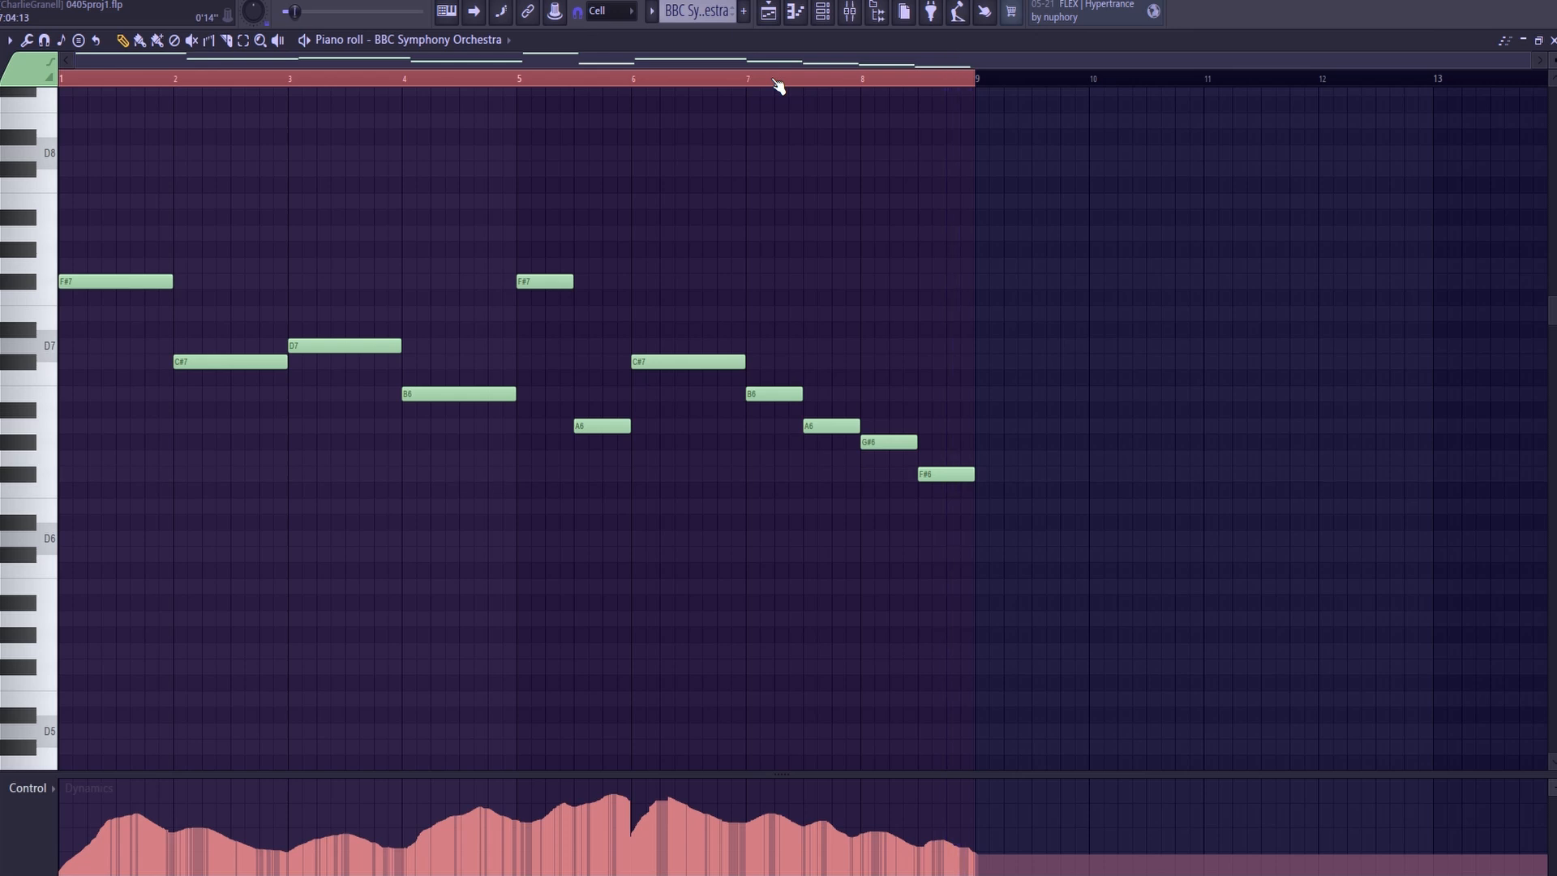
- Open the BBC Symphony Orchestra #2 clip at bar 9 on Track 3 in the piano roll and start and stop playback
click(768, 11)
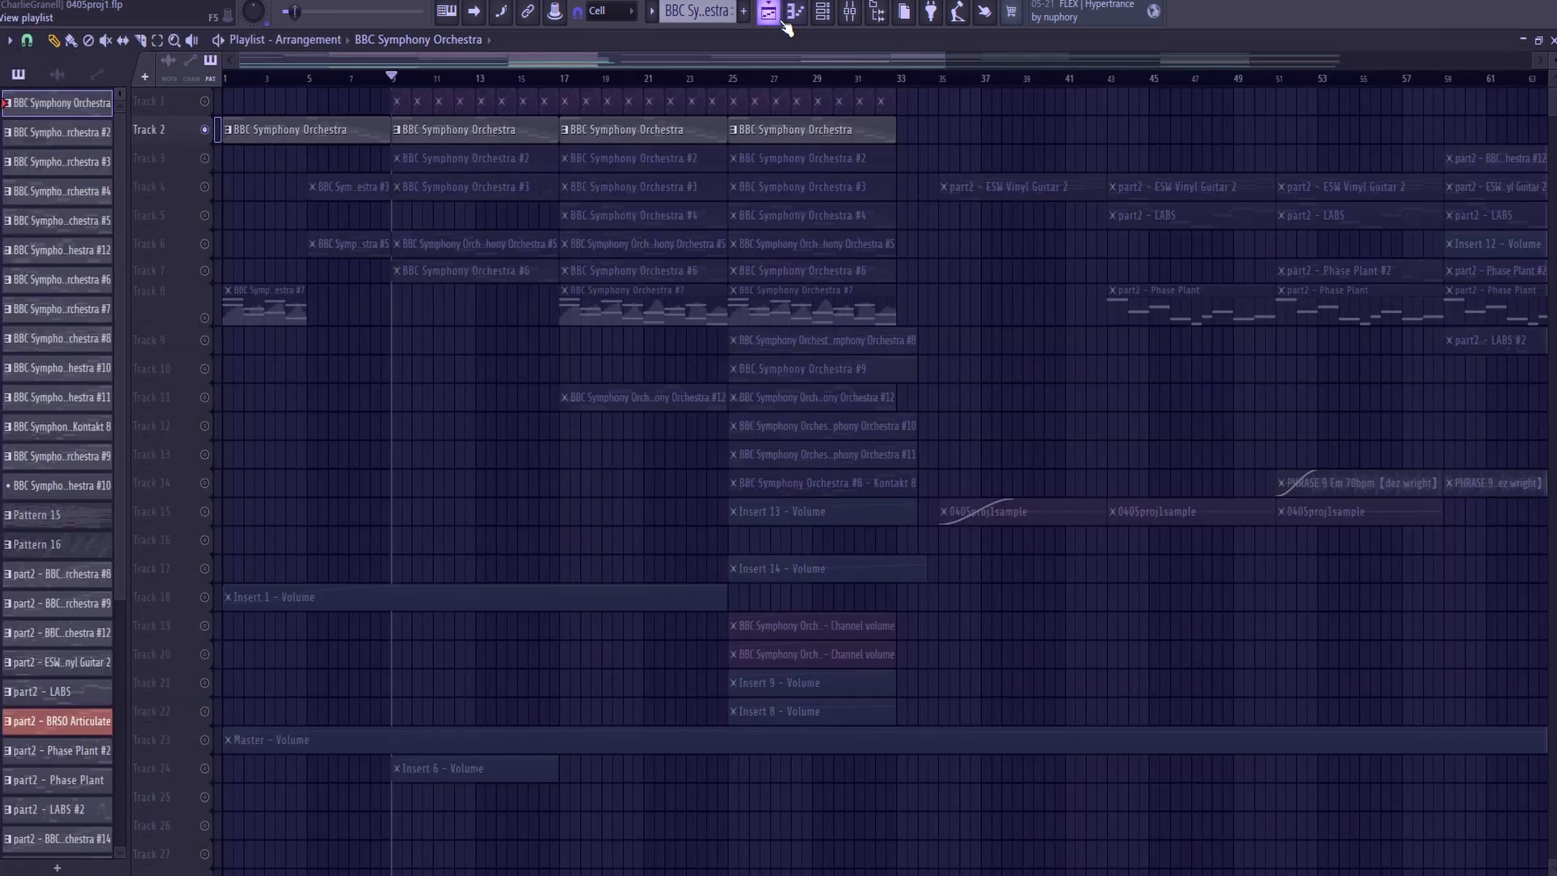
double_click(431, 163)
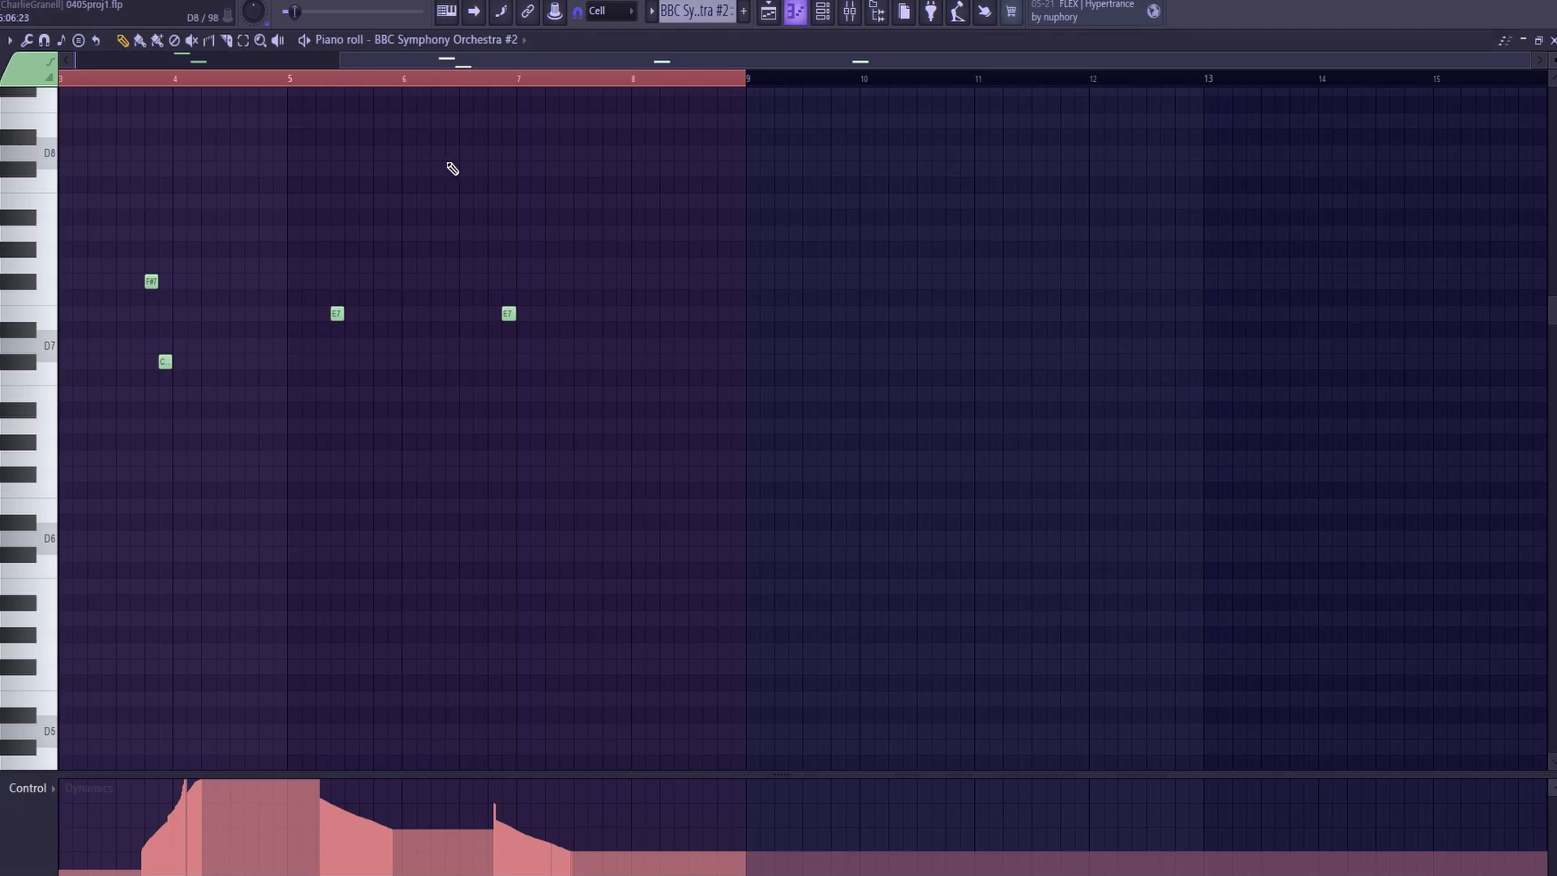
scroll(243, 316, up, 3)
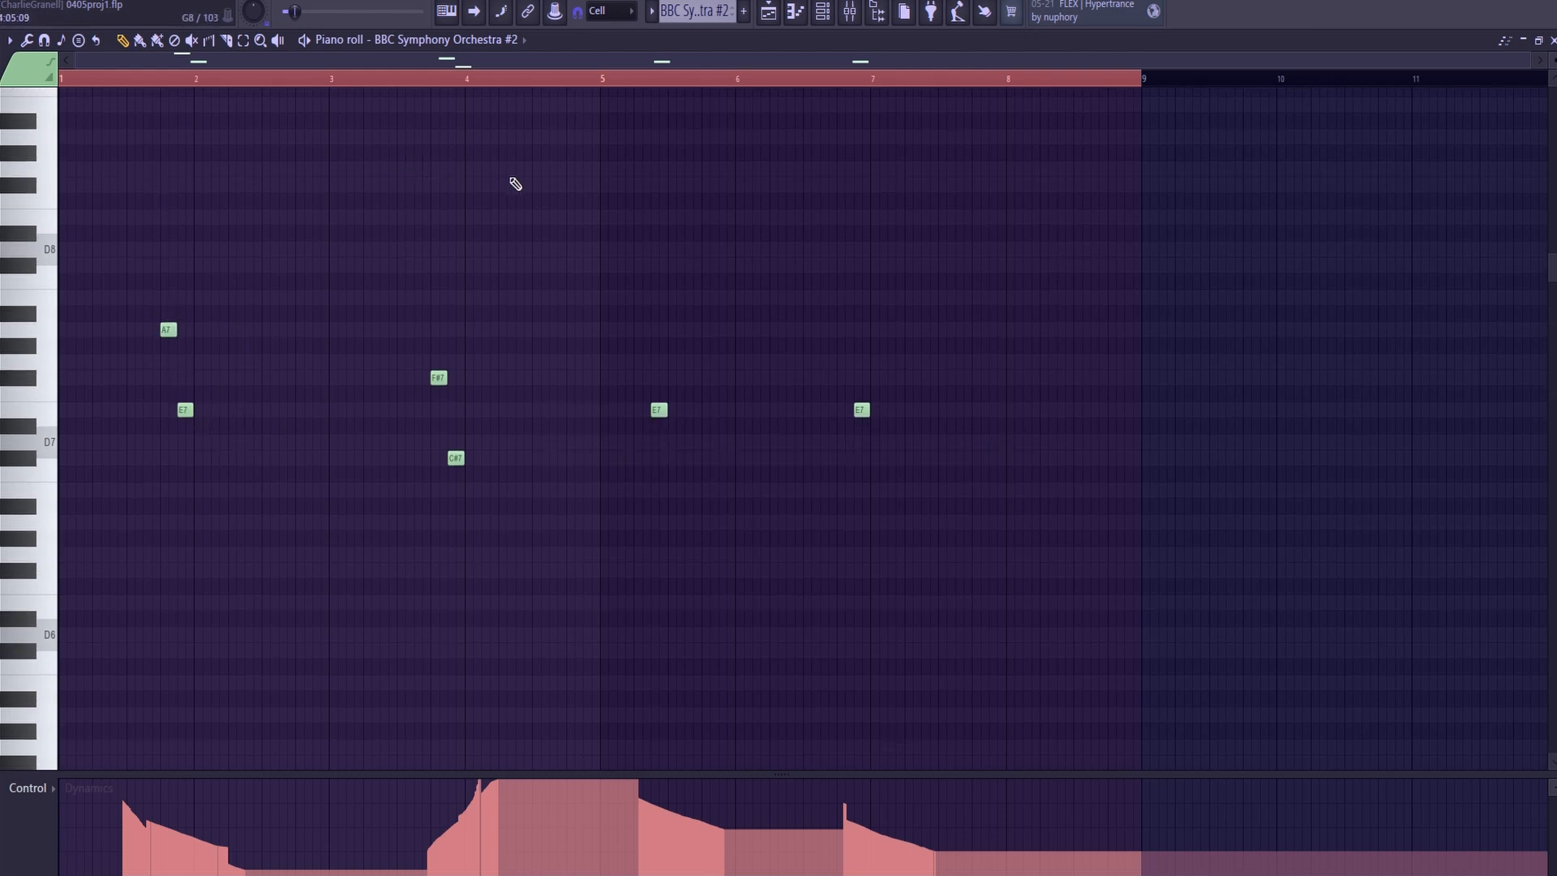
key(space)
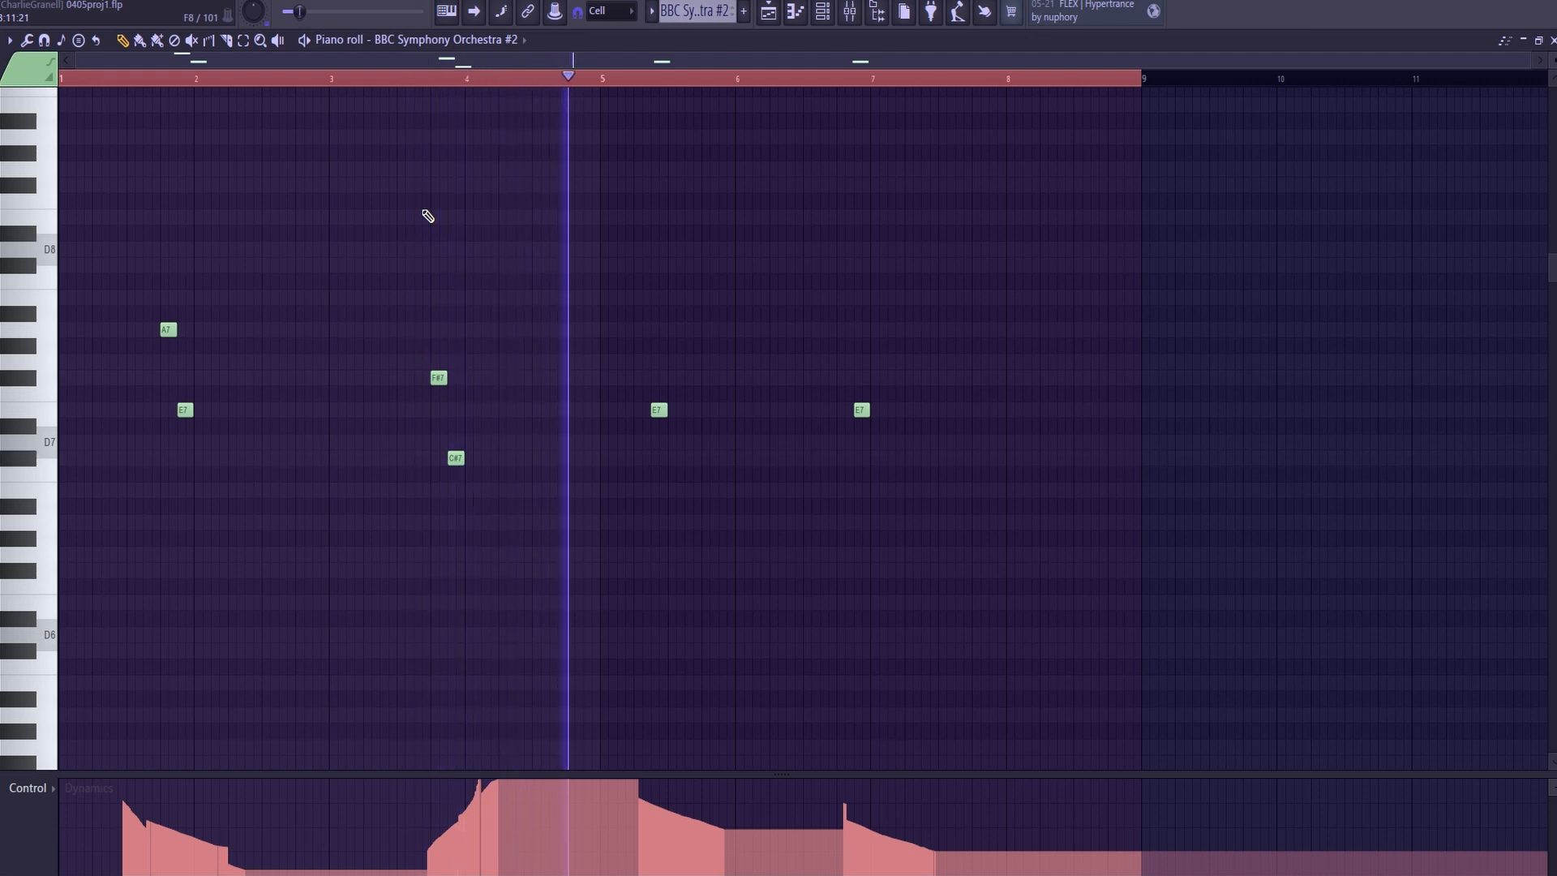
key(space)
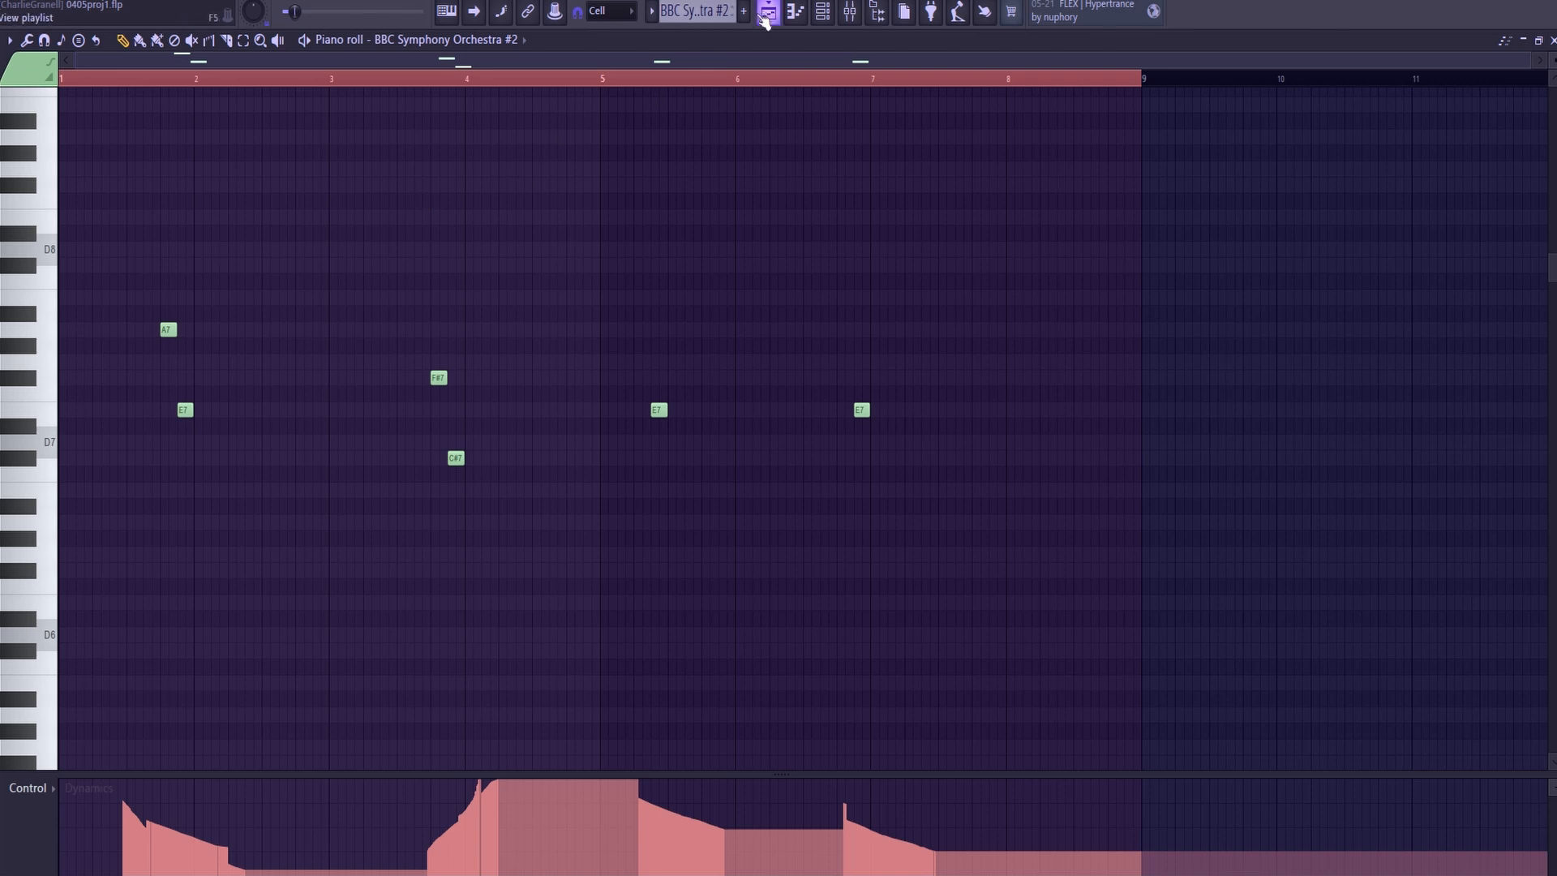
- Unmute Tracks 3 and 4 in the playlist and play along with the BBC Symphony Orchestra #3 clip open in the piano roll
key(F5)
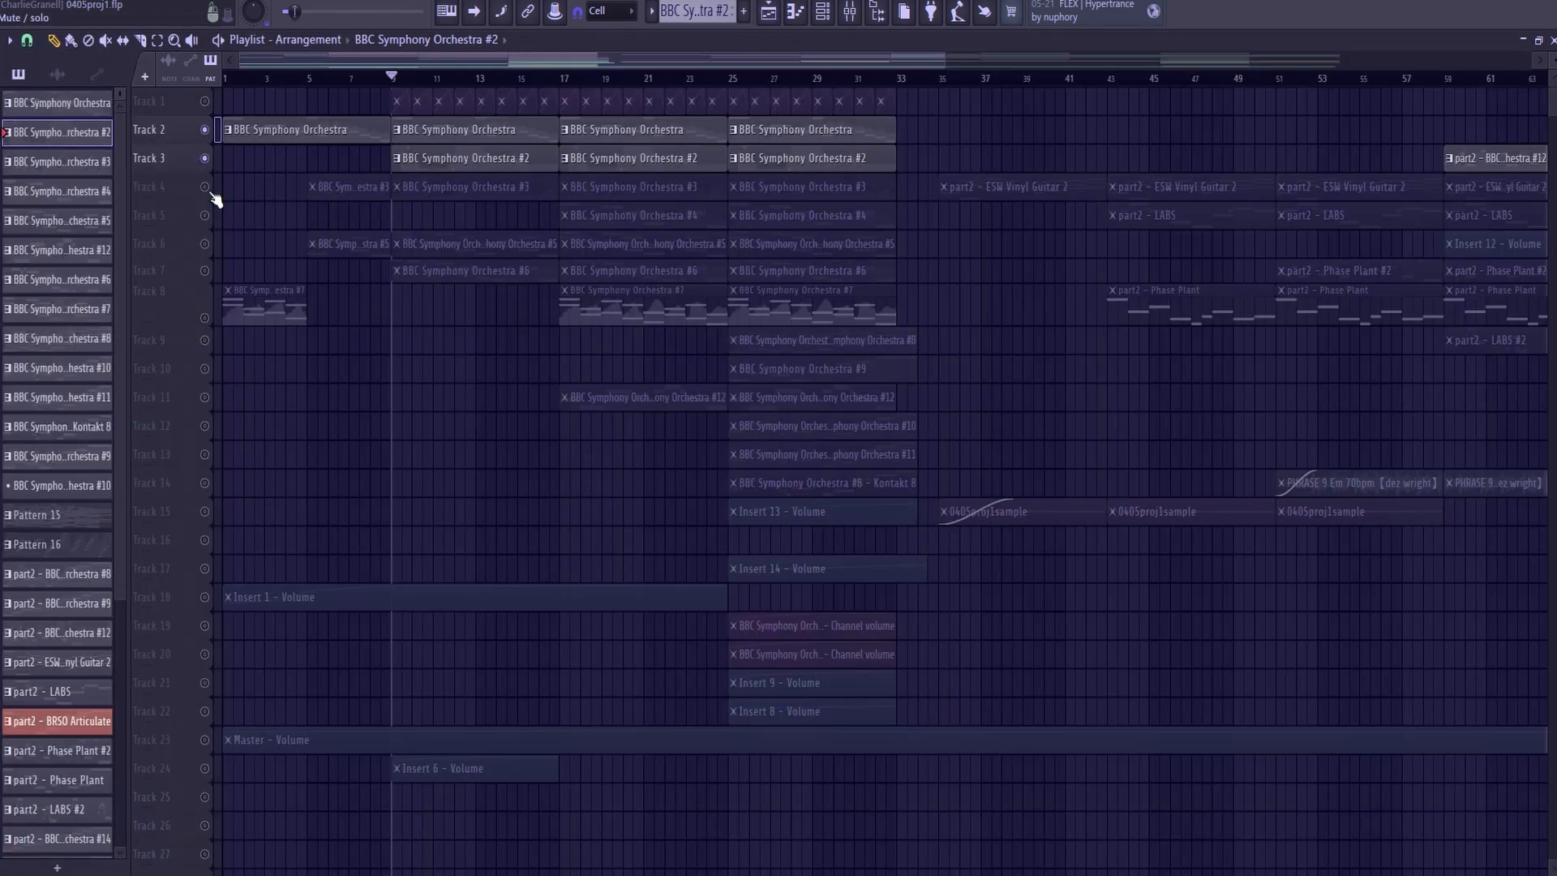
click(206, 188)
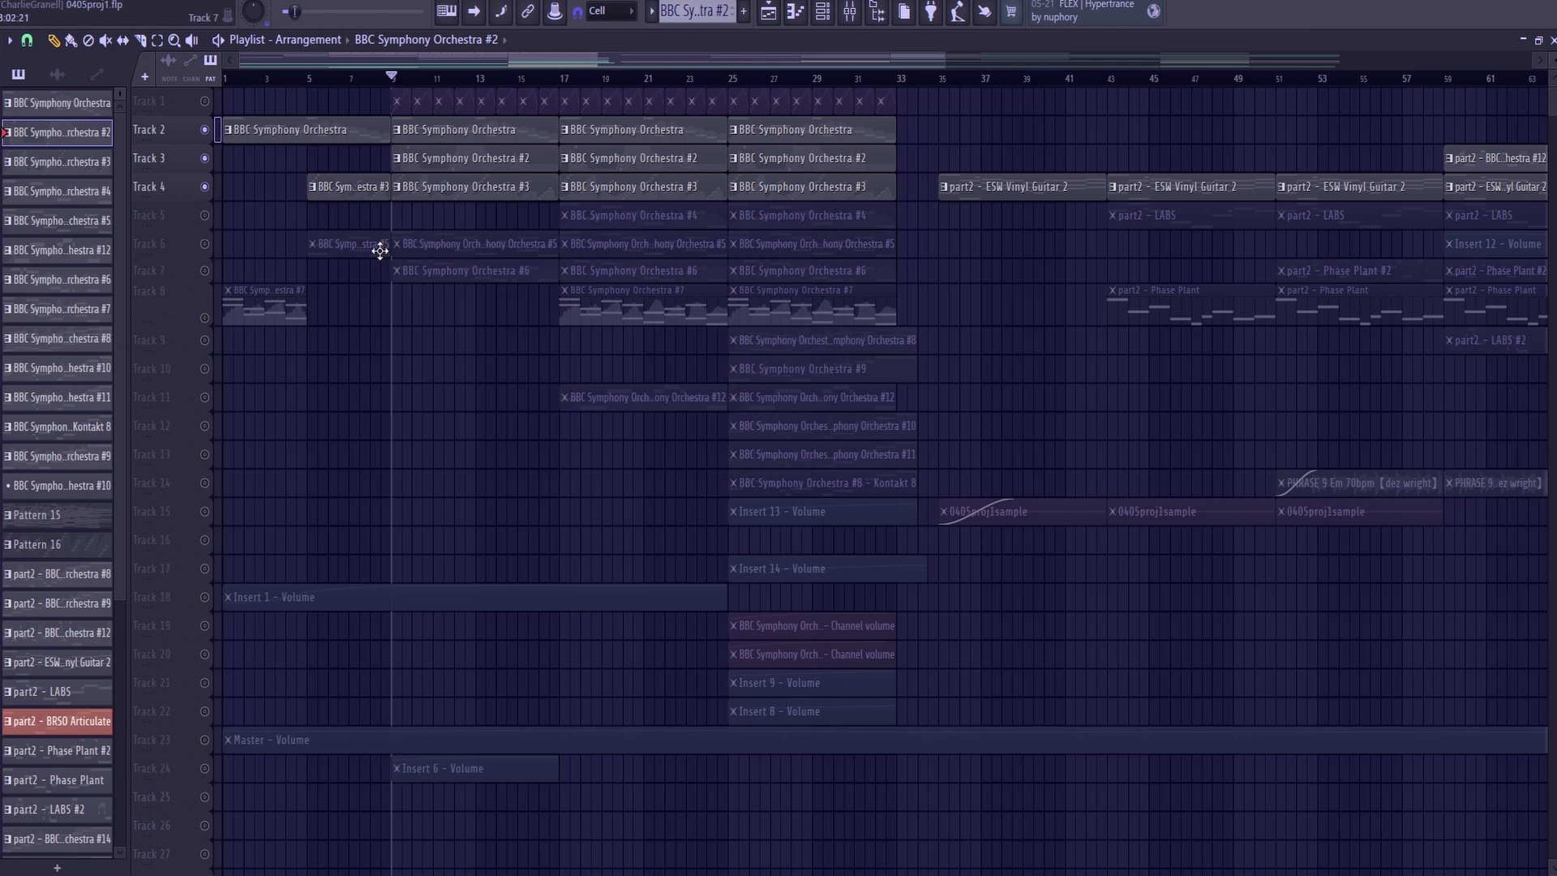
double_click(425, 188)
scroll(584, 286, down, 1)
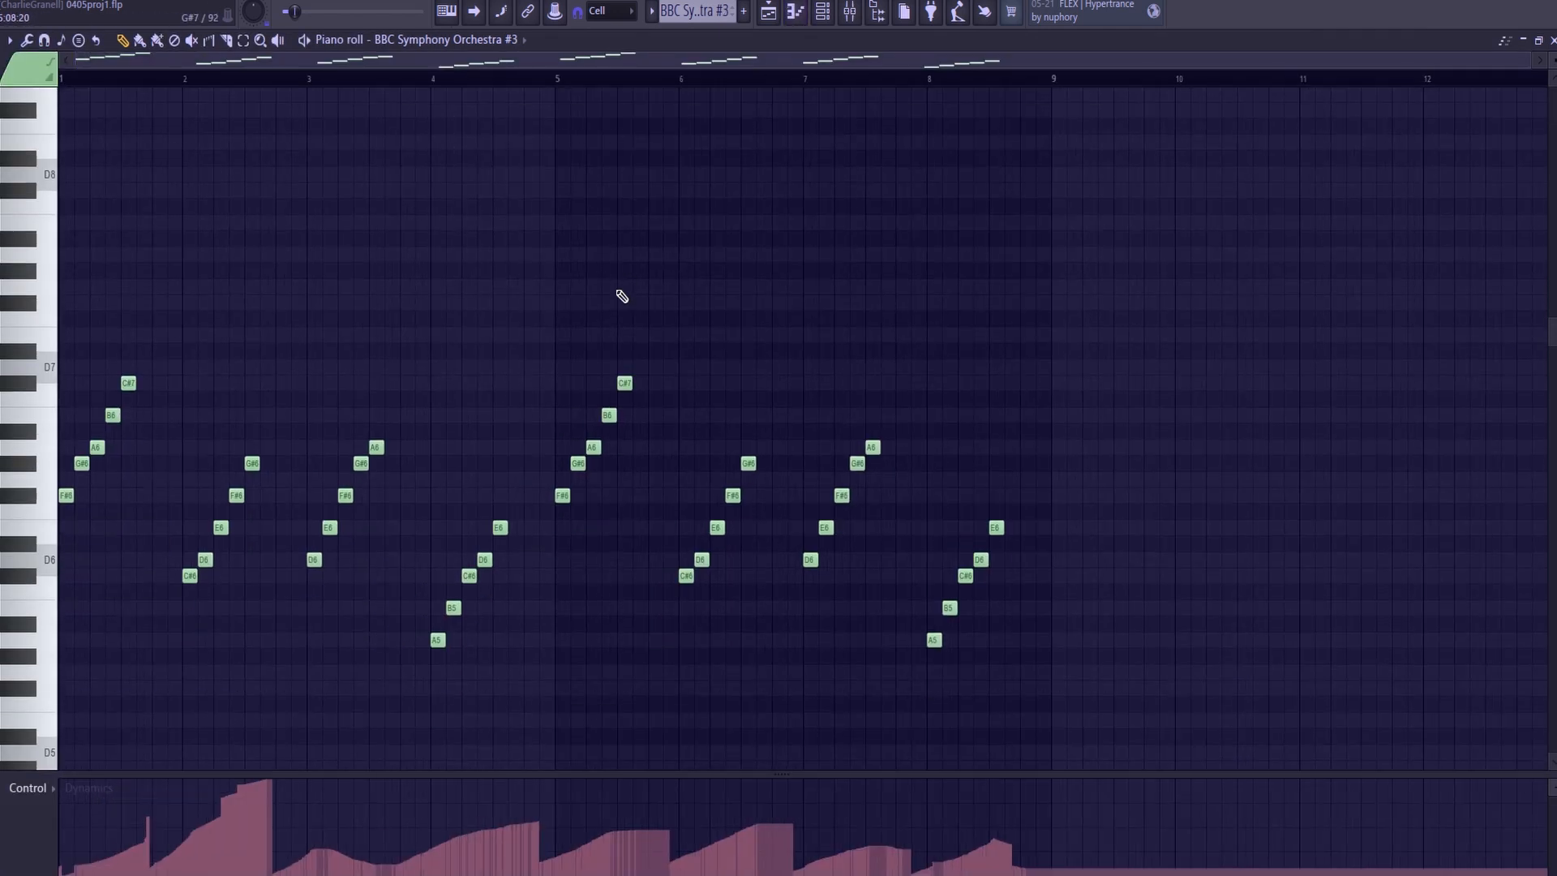
scroll(622, 297, down, 3)
key(space)
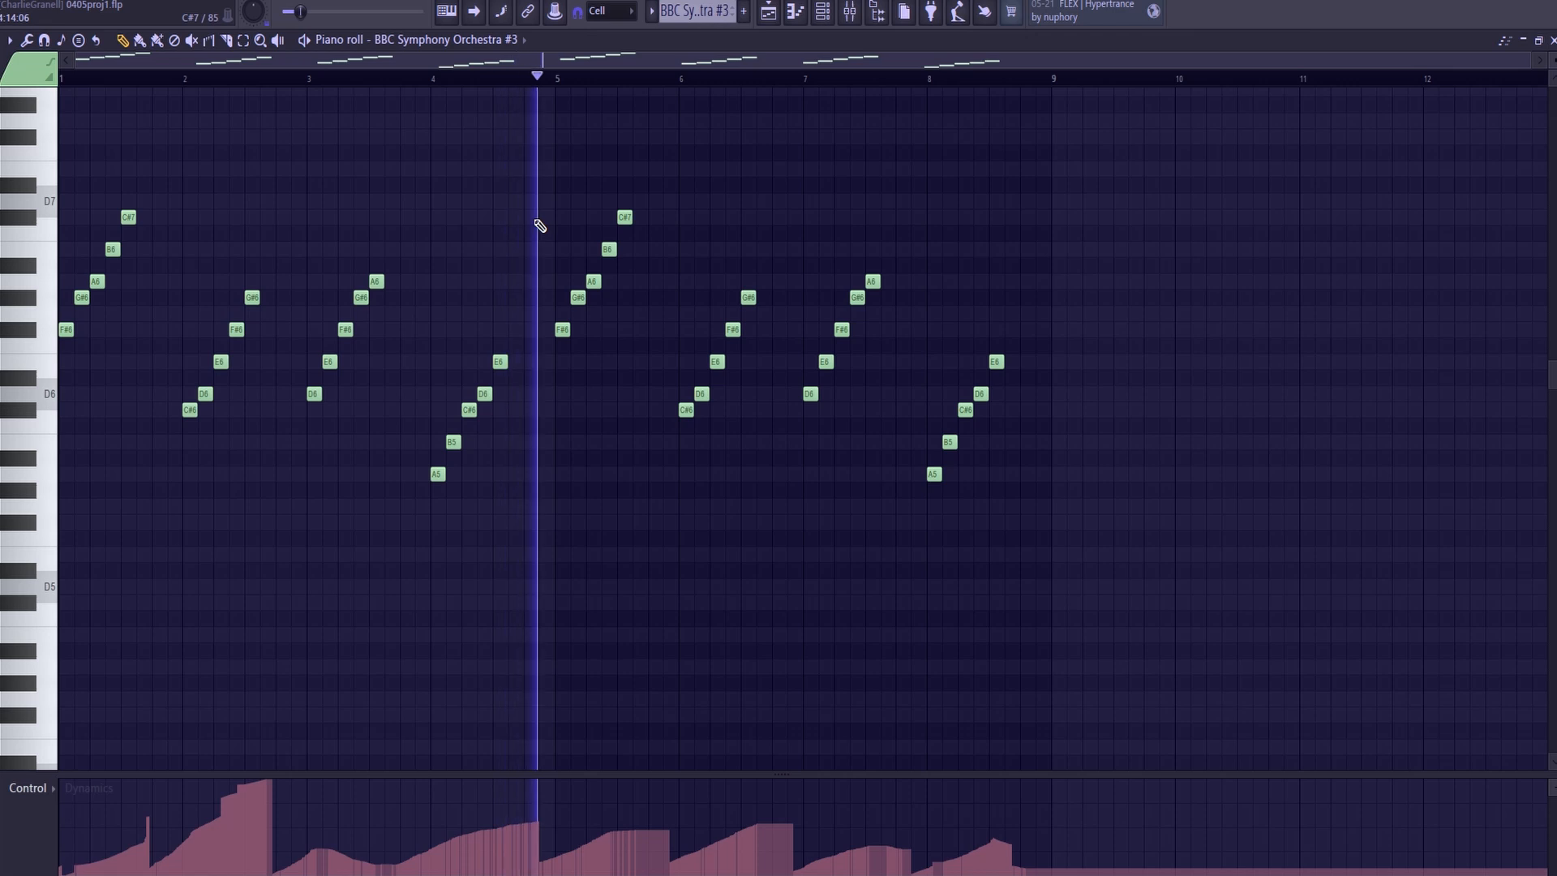
key(space)
scroll(601, 138, down, 1)
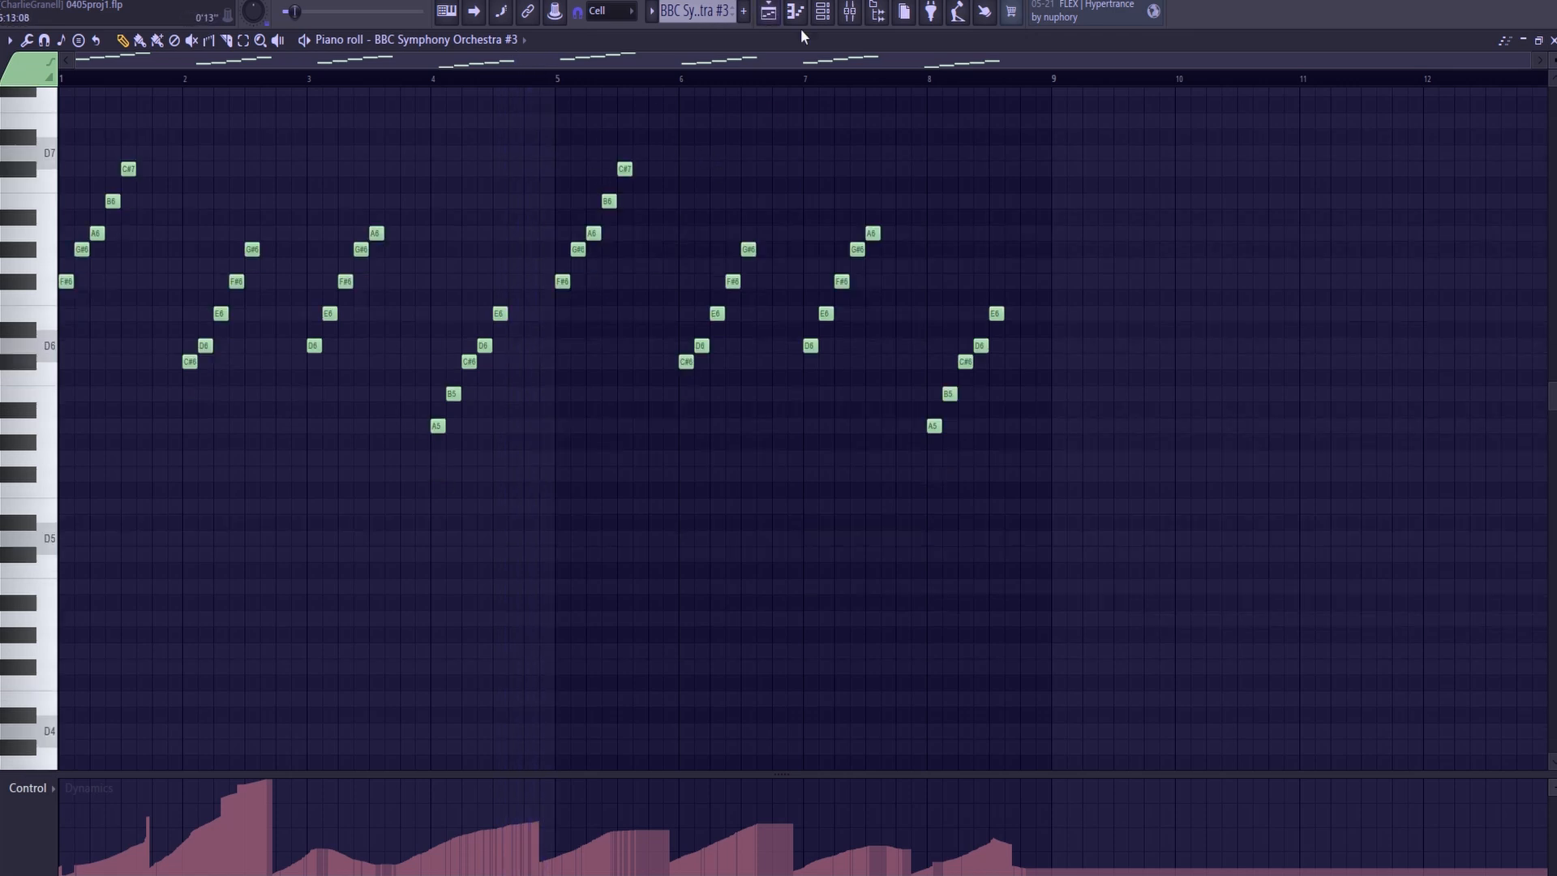
- Unmute Tracks 6 and 7 in the playlist and open the BBC Symphony Orchestra #5 clip at bar 9 in the piano roll
click(768, 12)
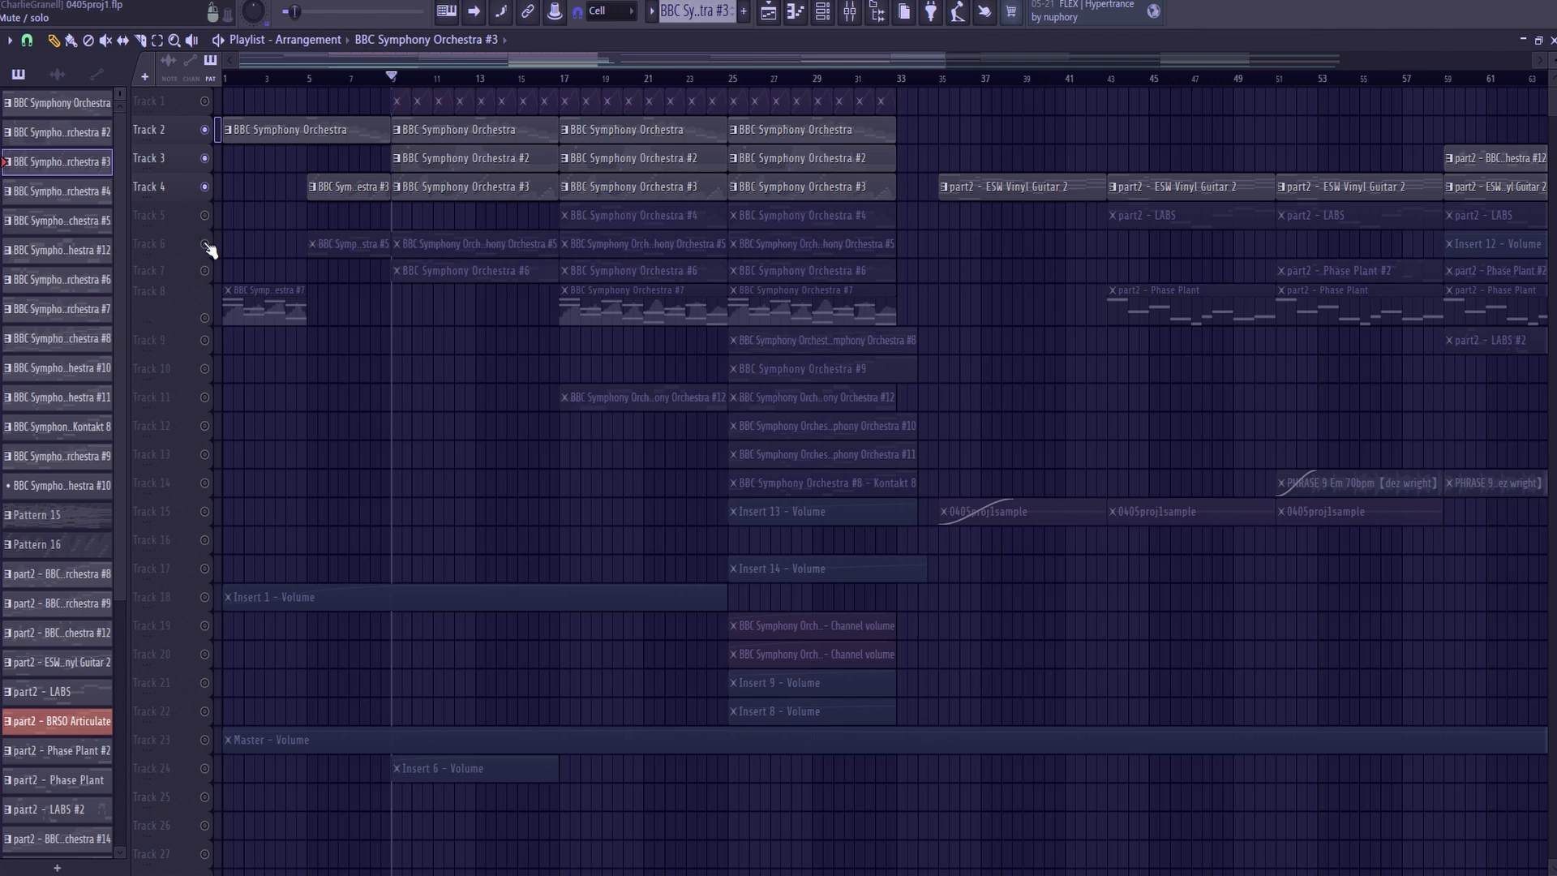
click(212, 251)
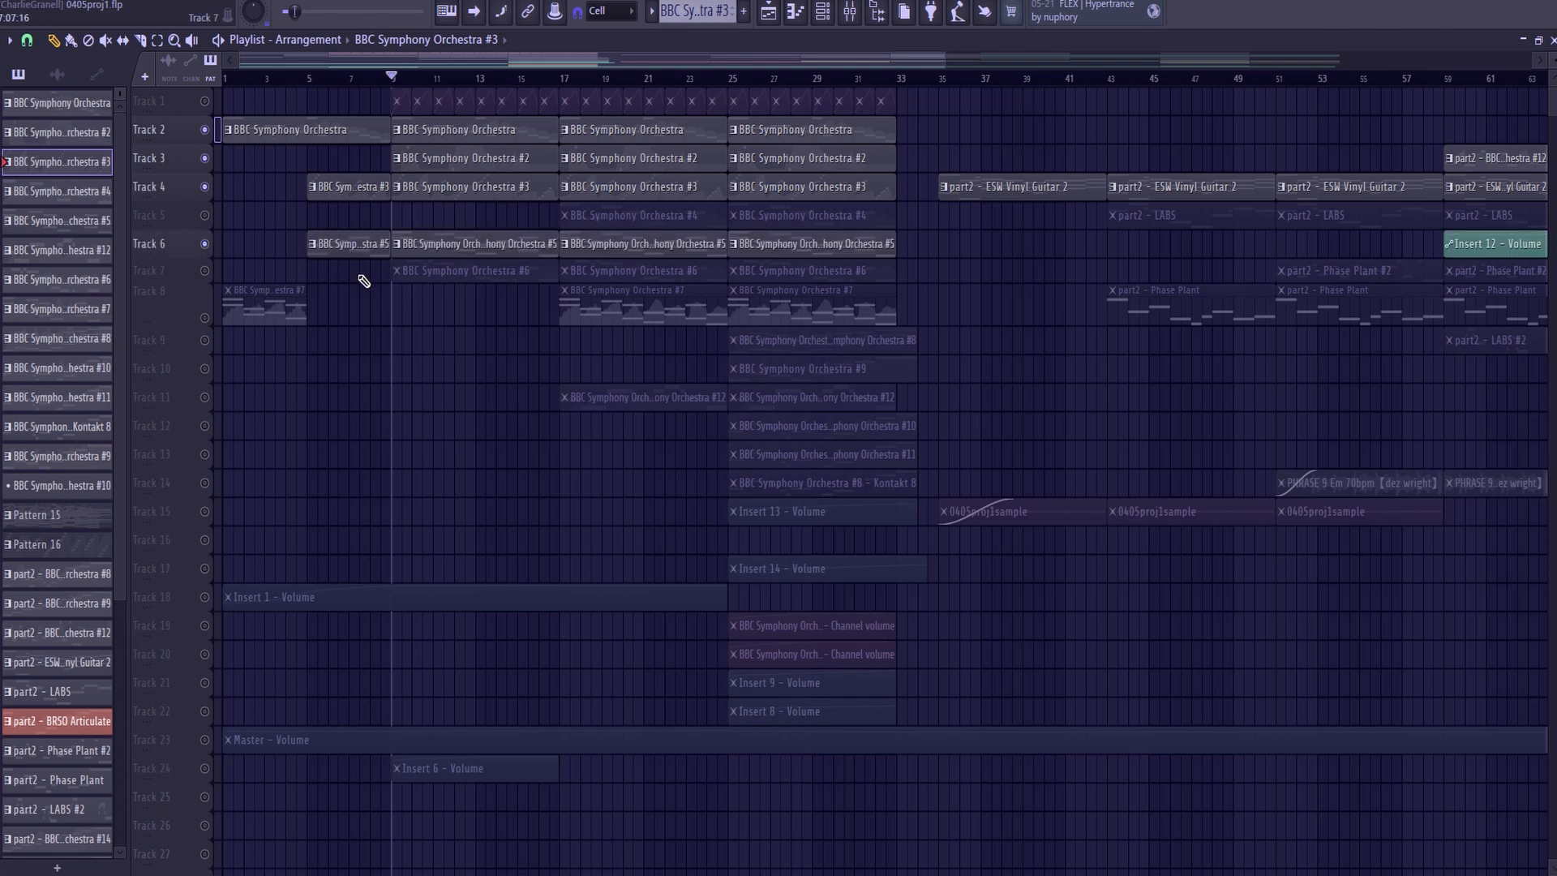
click(205, 270)
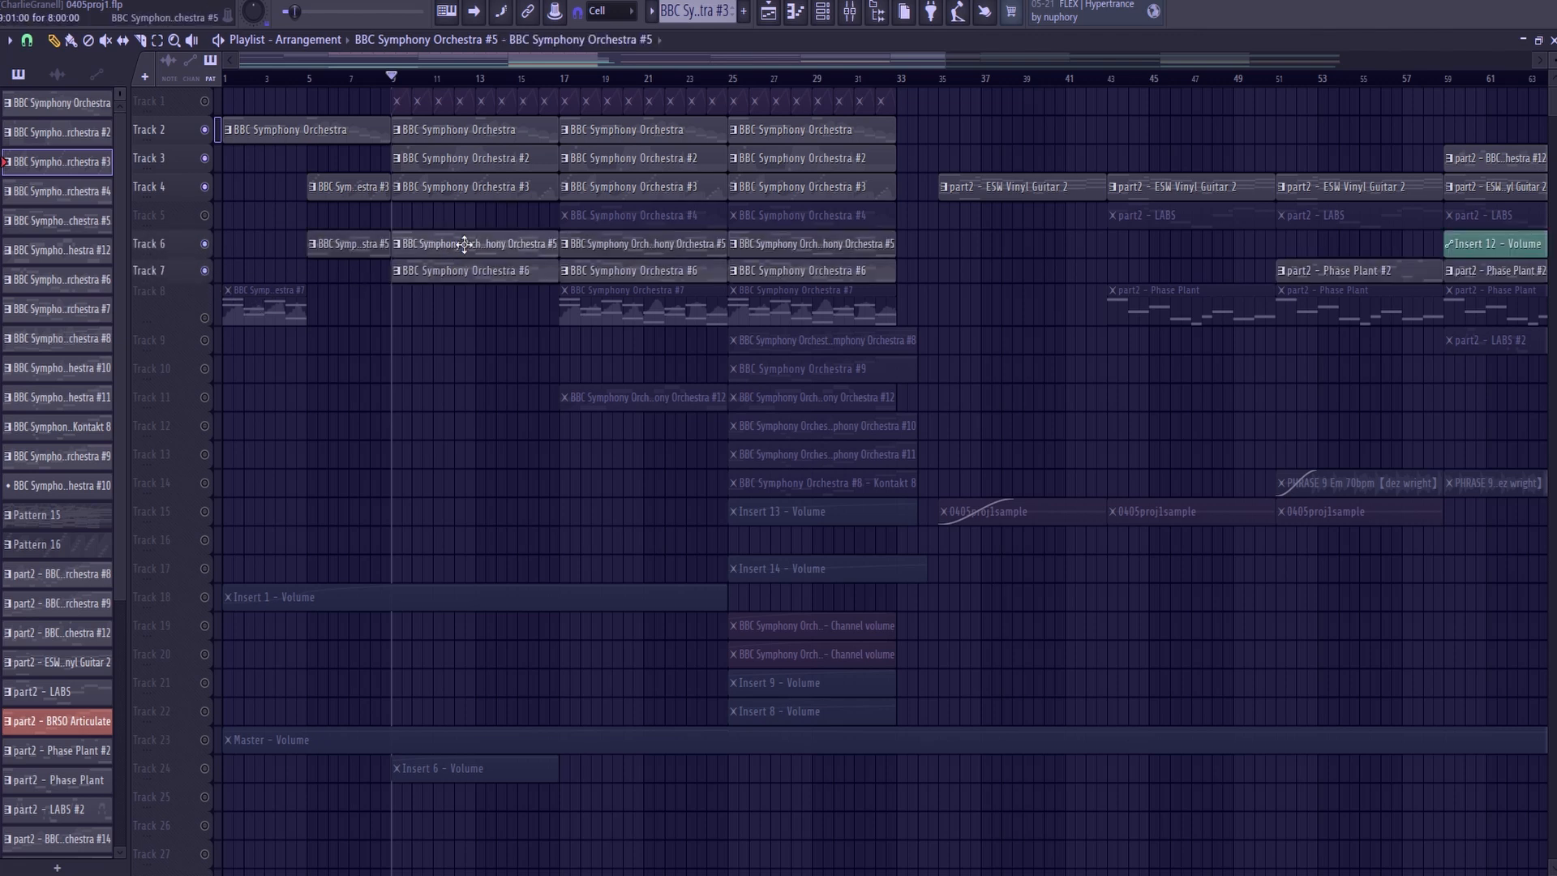
double_click(459, 243)
scroll(492, 467, down, 2)
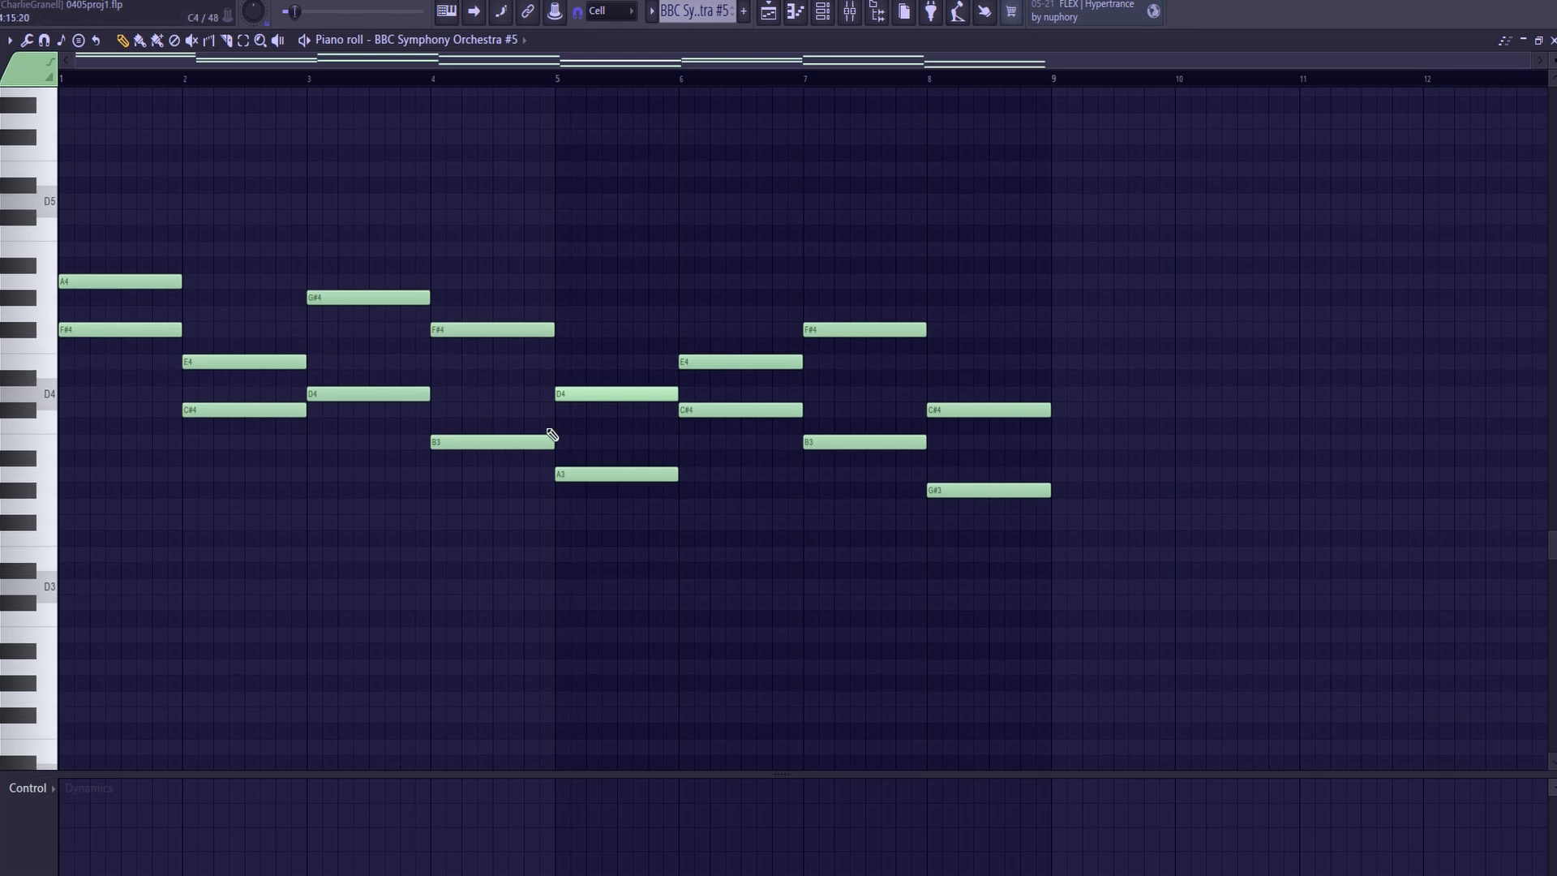
- Play the BBC Symphony Orchestra #5 clip through in the piano roll and stop near the end of its last chord
scroll(552, 436, up, 1)
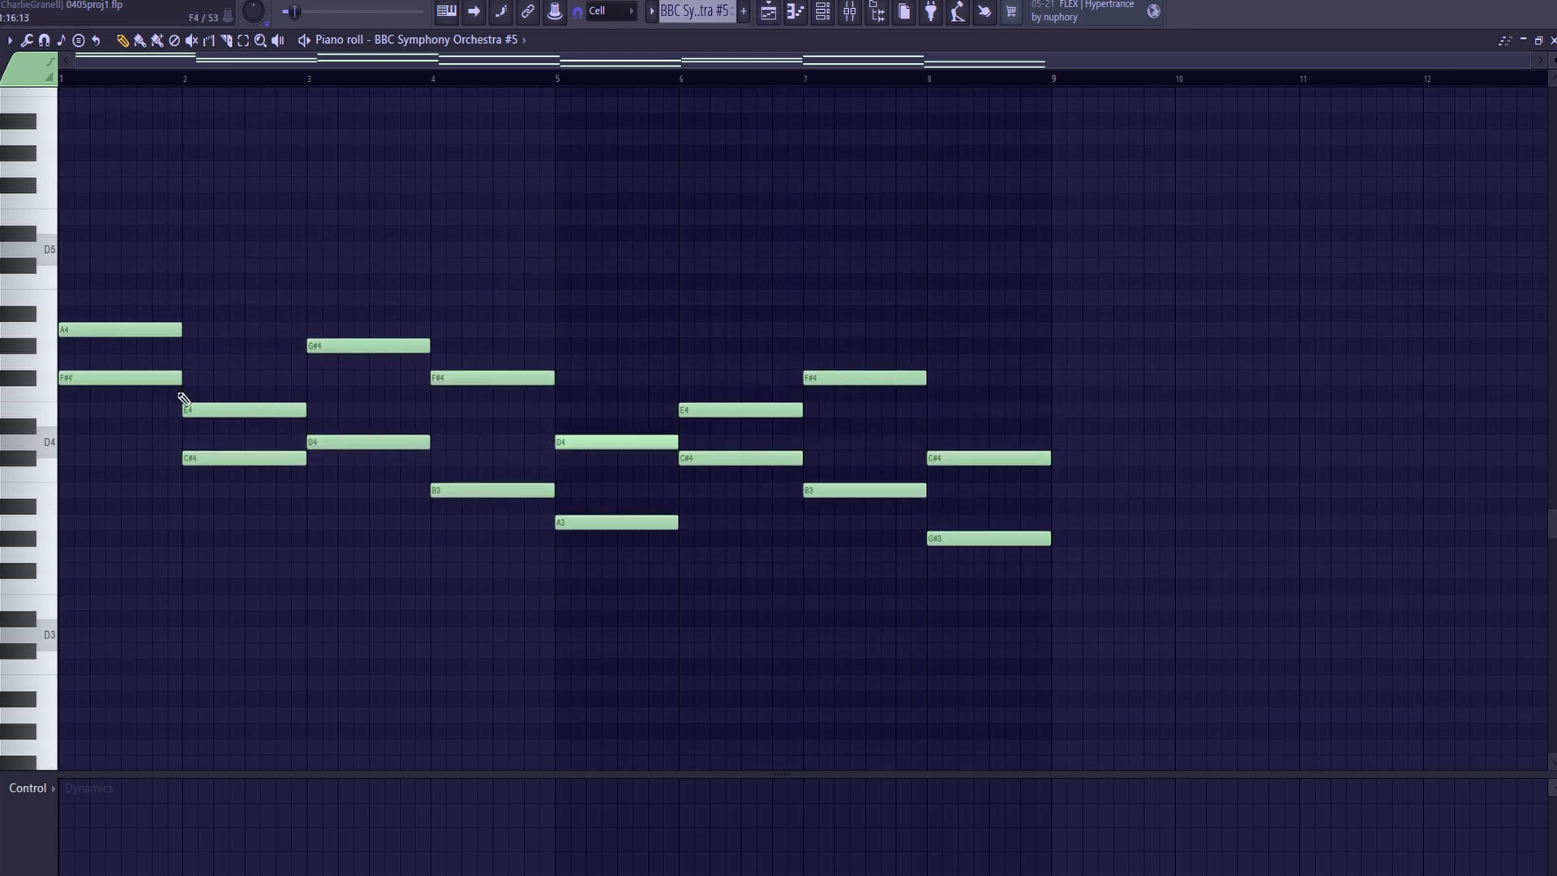
scroll(619, 344, up, 2)
scroll(358, 408, down, 1)
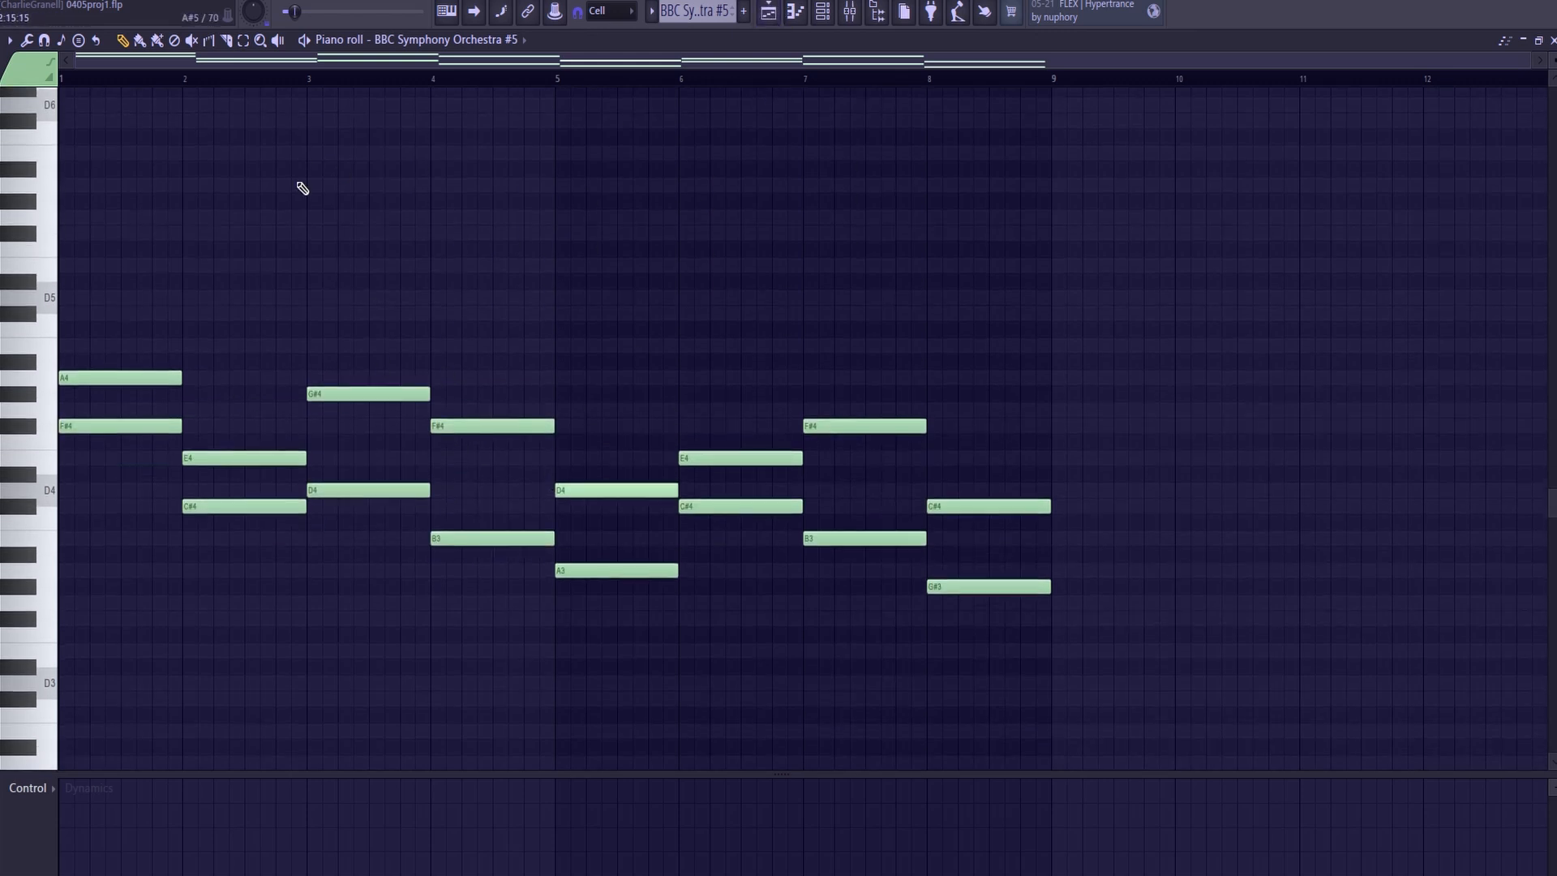
key(space)
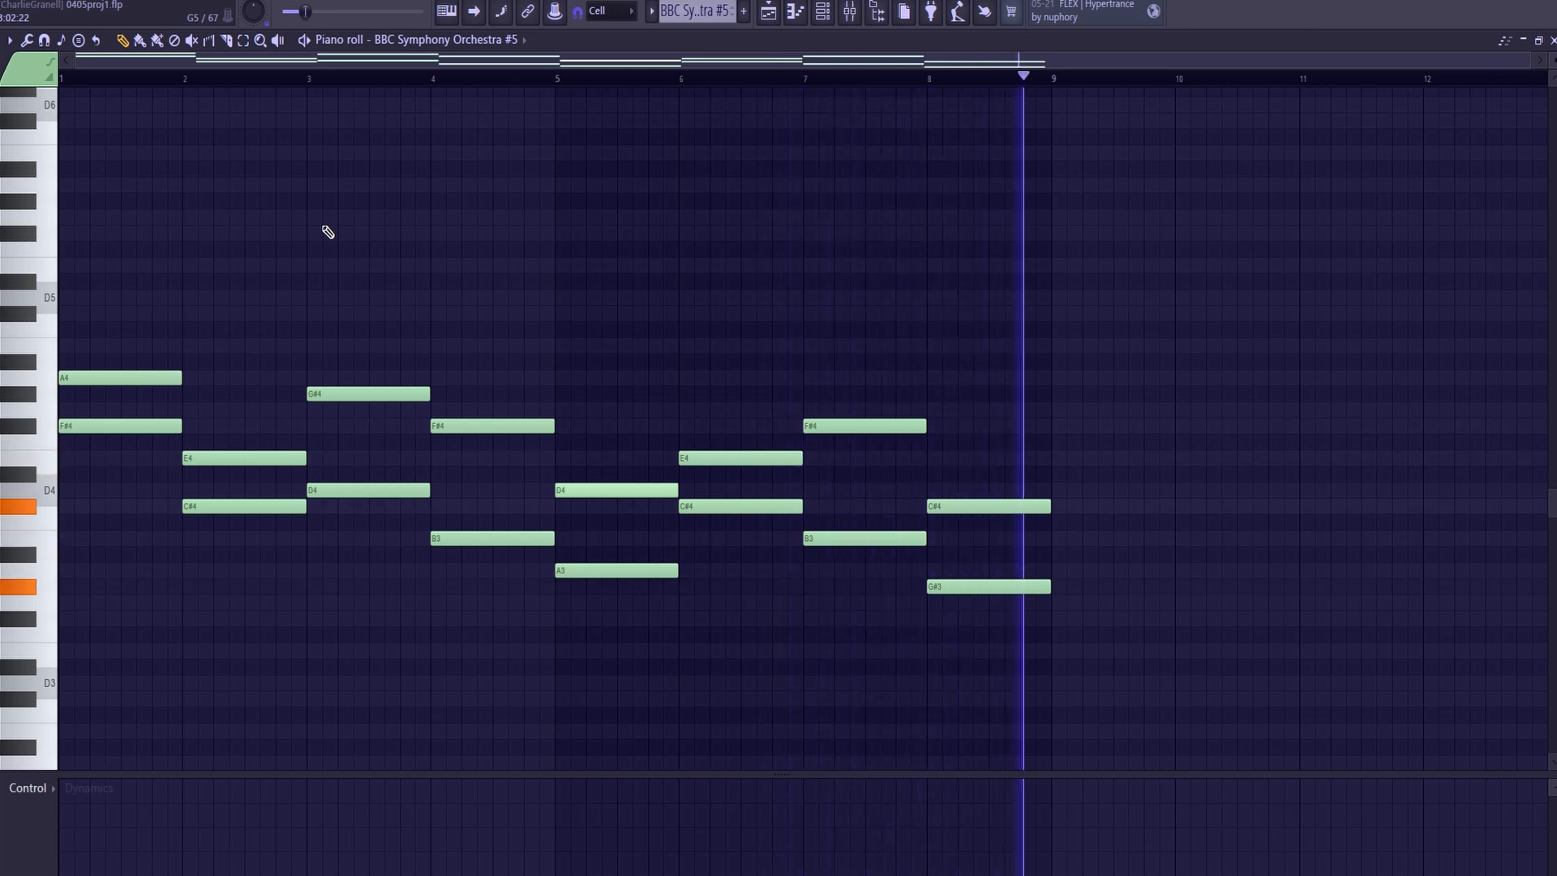
key(space)
- Open the BBC Symphony Orchestra #6 clip at bar 9 on Track 7 in the piano roll
click(795, 11)
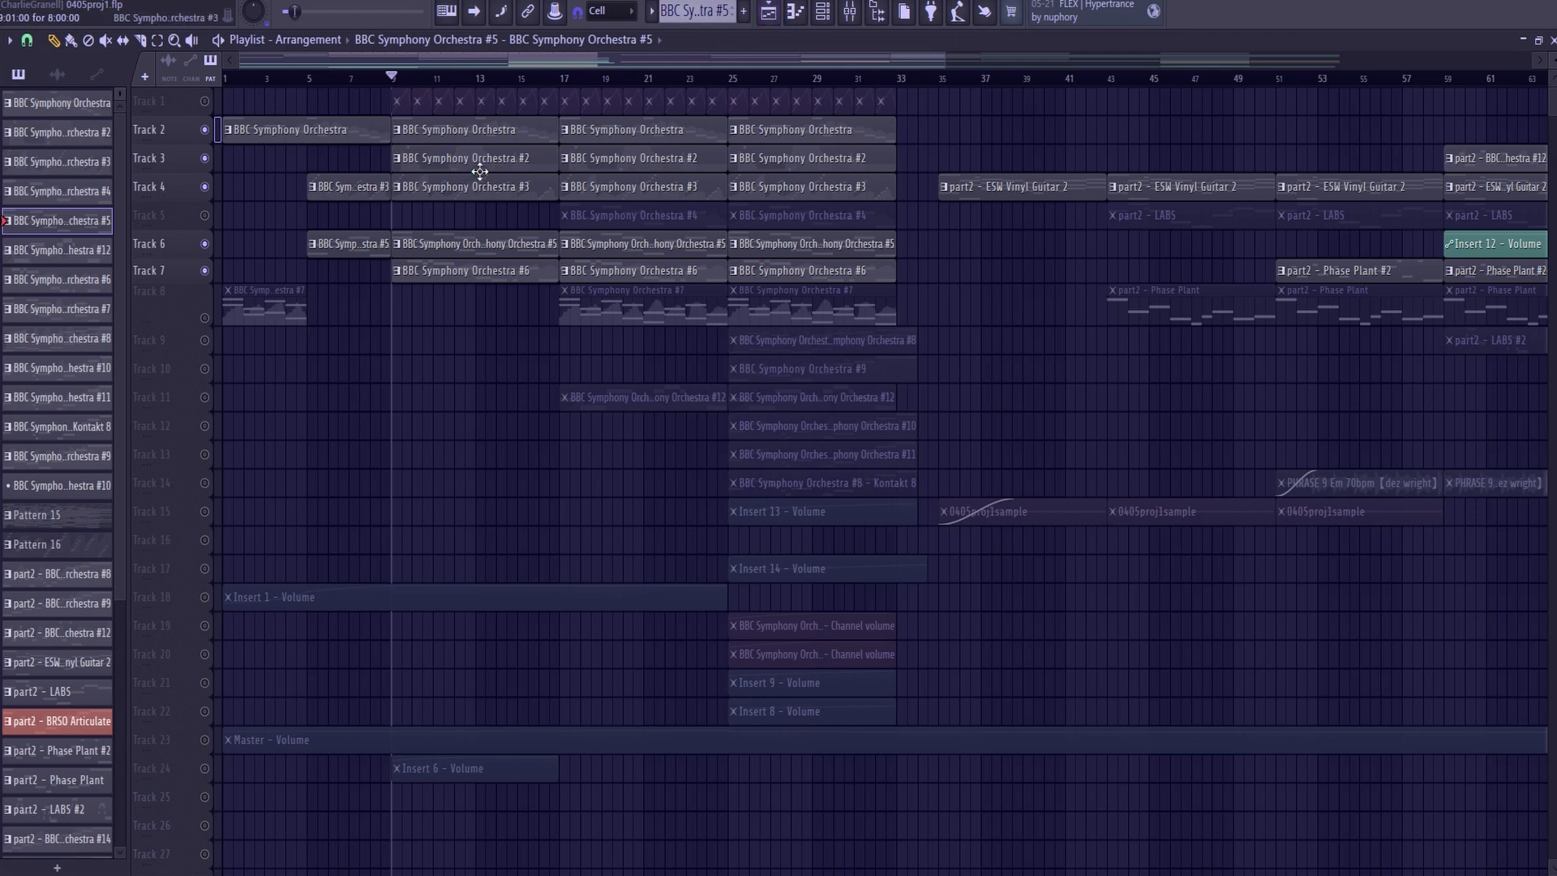
click(466, 274)
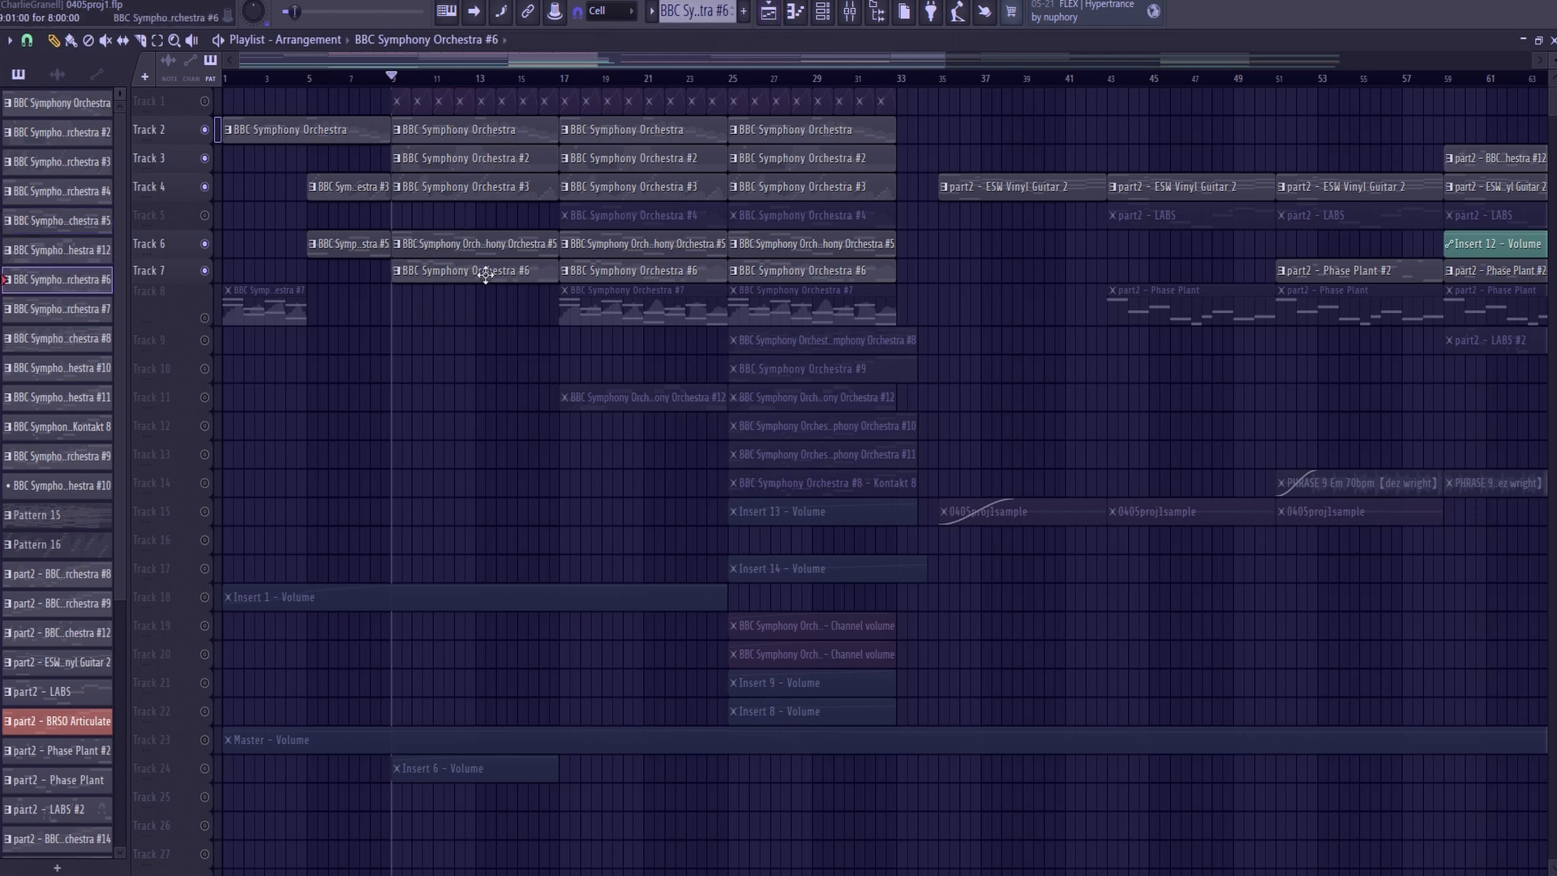
double_click(479, 274)
scroll(332, 343, up, 3)
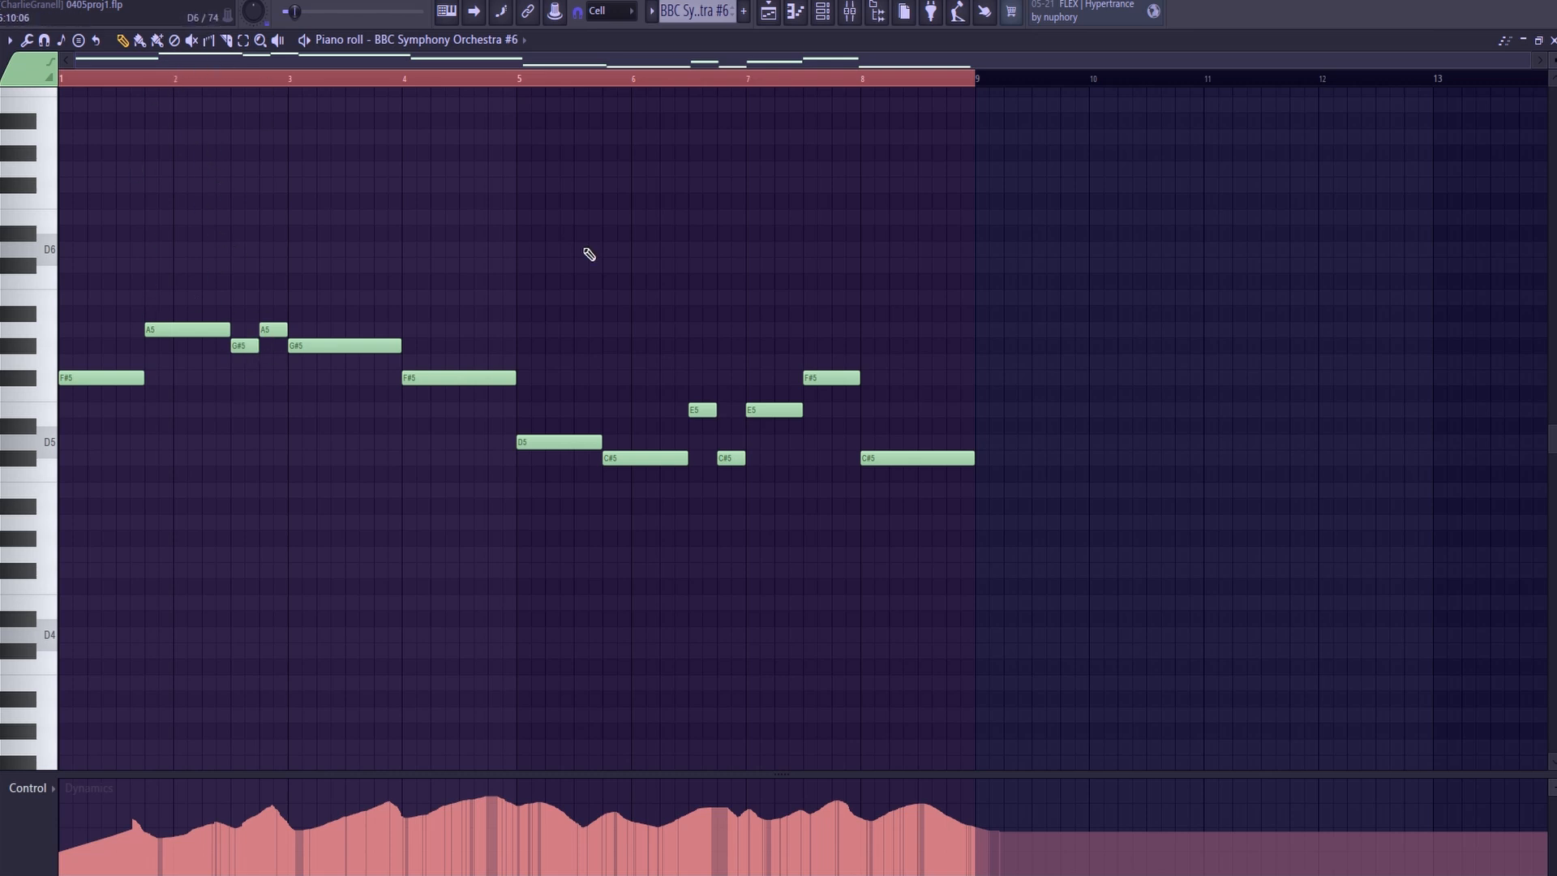
- Return to the playlist and unmute all tracks using Track 8's solo toggle
click(785, 11)
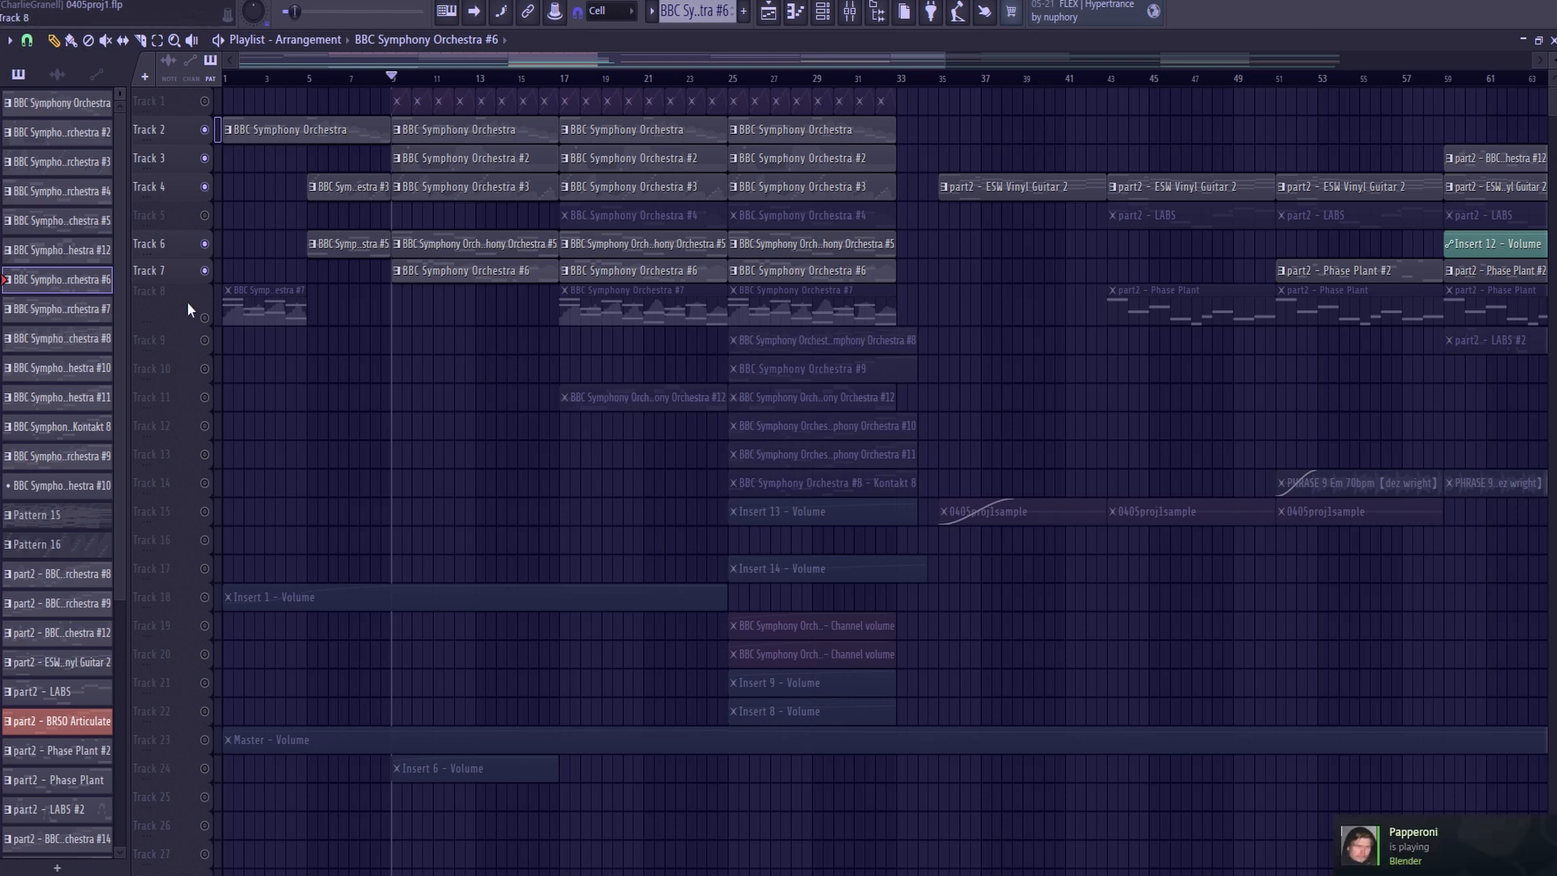
right_click(205, 318)
right_click(204, 318)
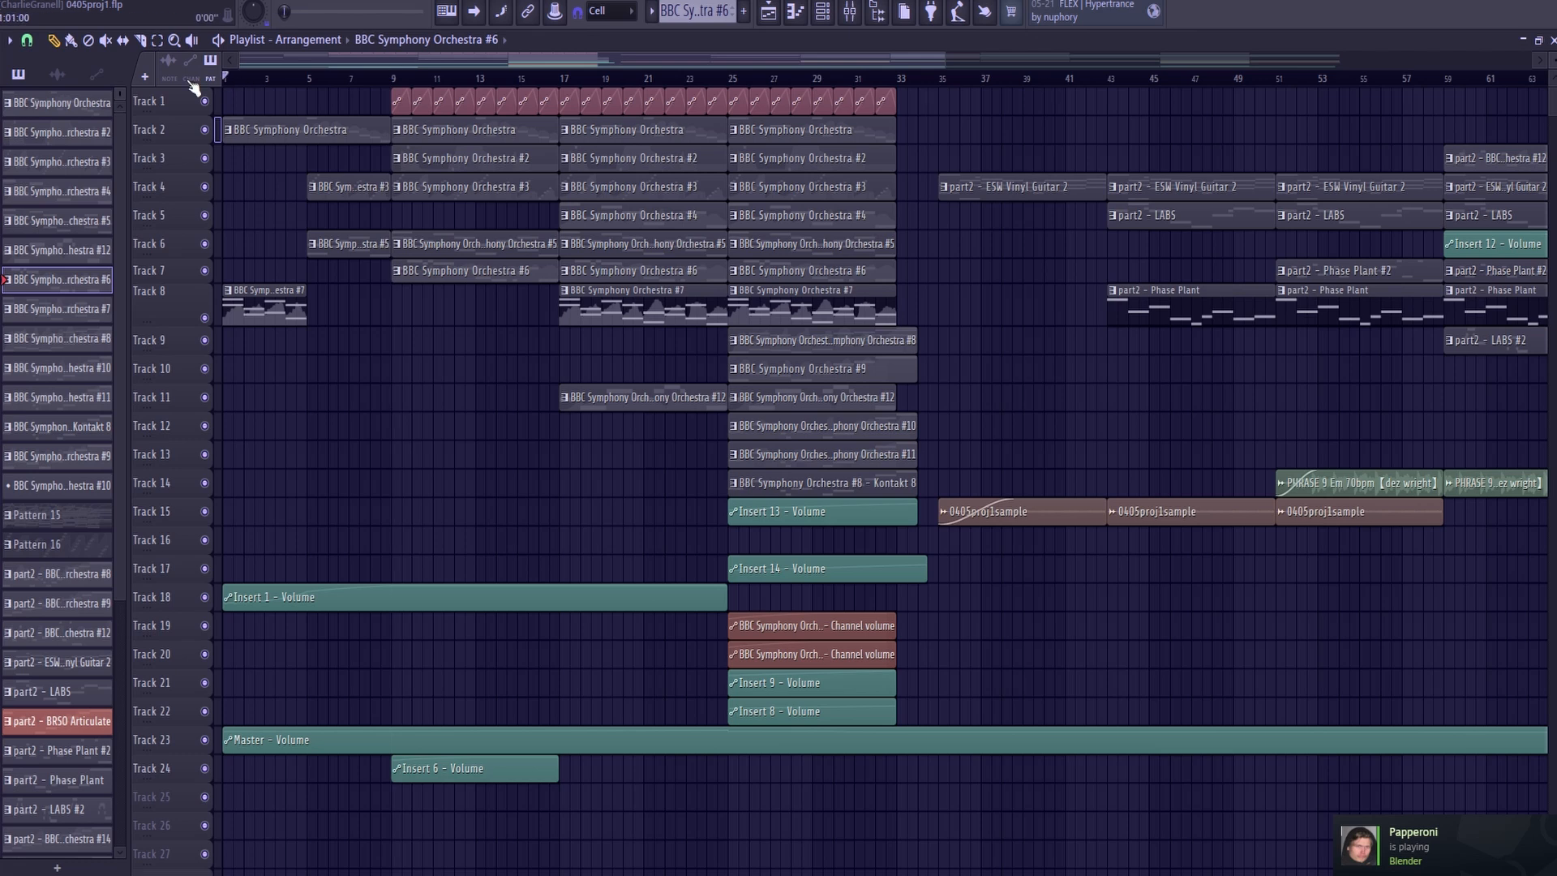
- Open the BBC Symphony Orchestra #7 clip at bar 1 on Track 8 in the piano roll and play its first four bars
double_click(267, 318)
scroll(487, 499, left, 1)
scroll(450, 499, down, 3)
scroll(449, 499, down, 3)
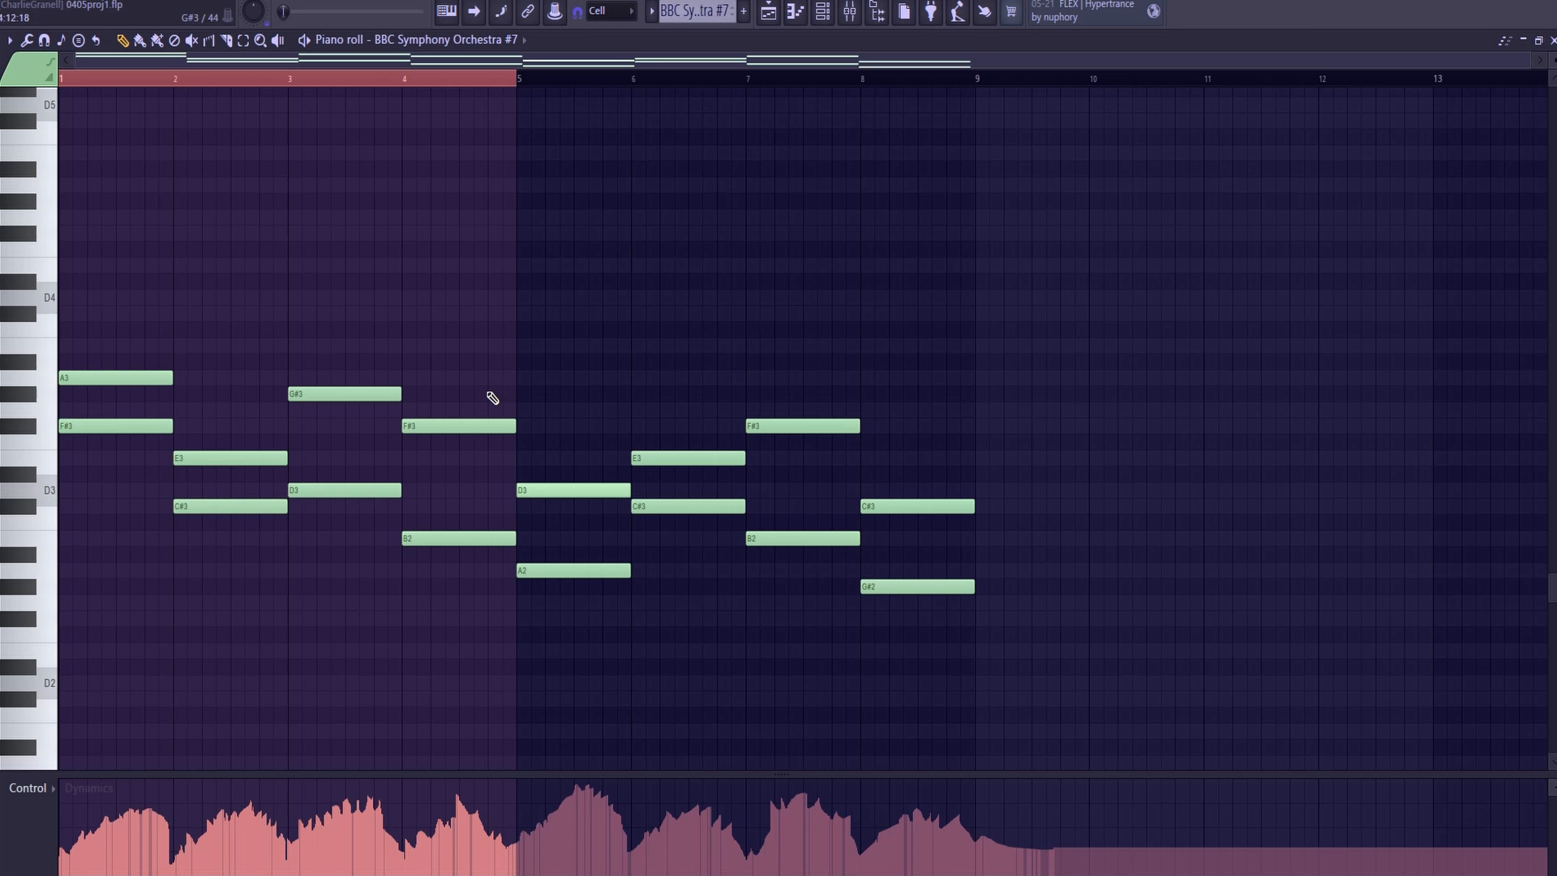
key(space)
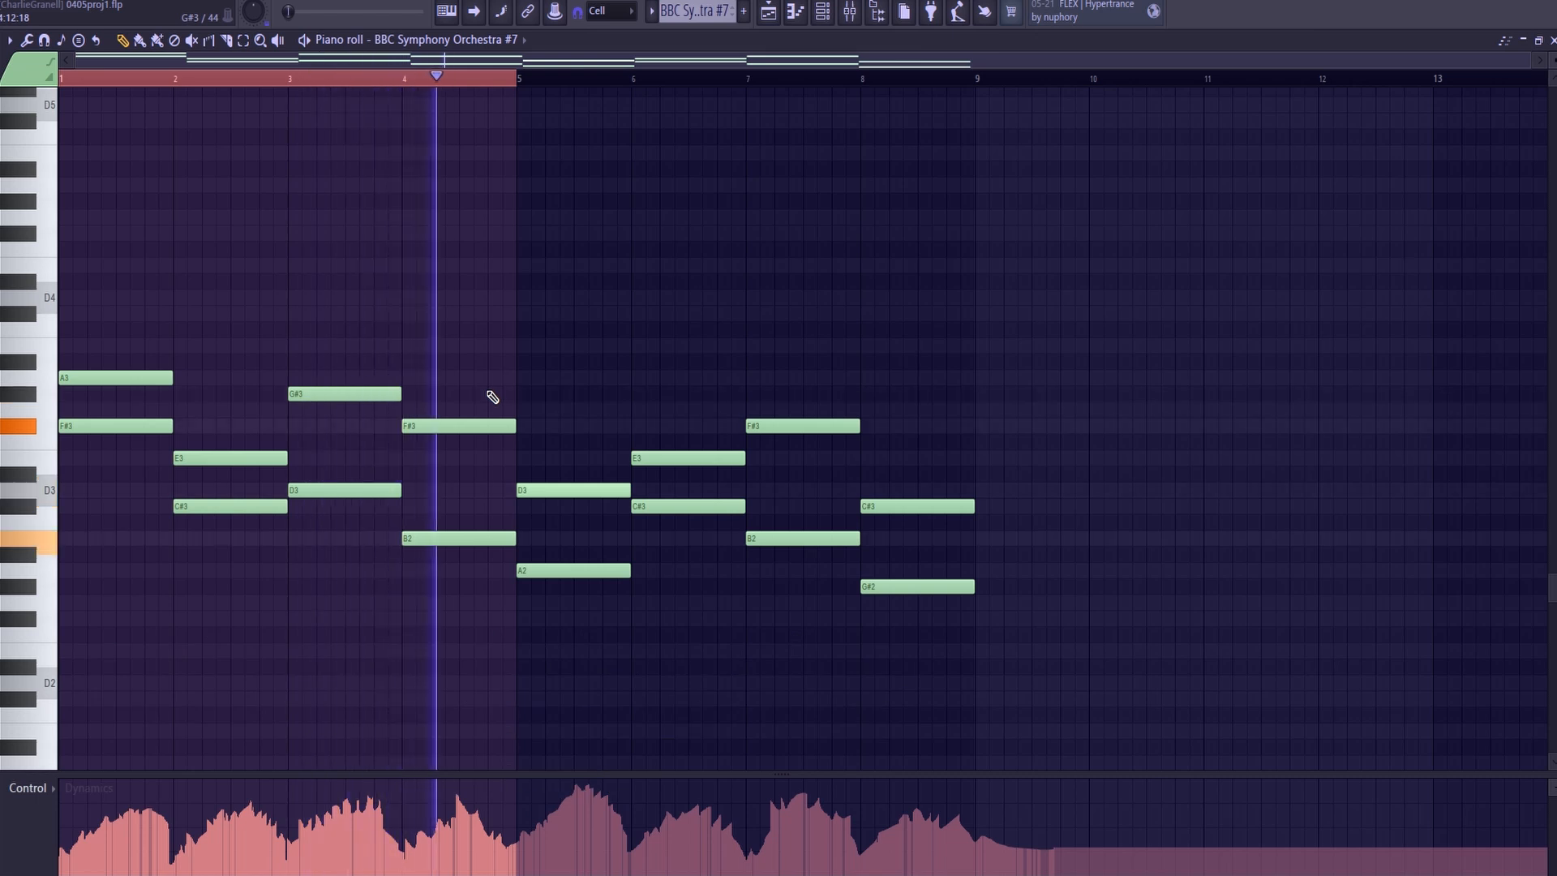
key(space)
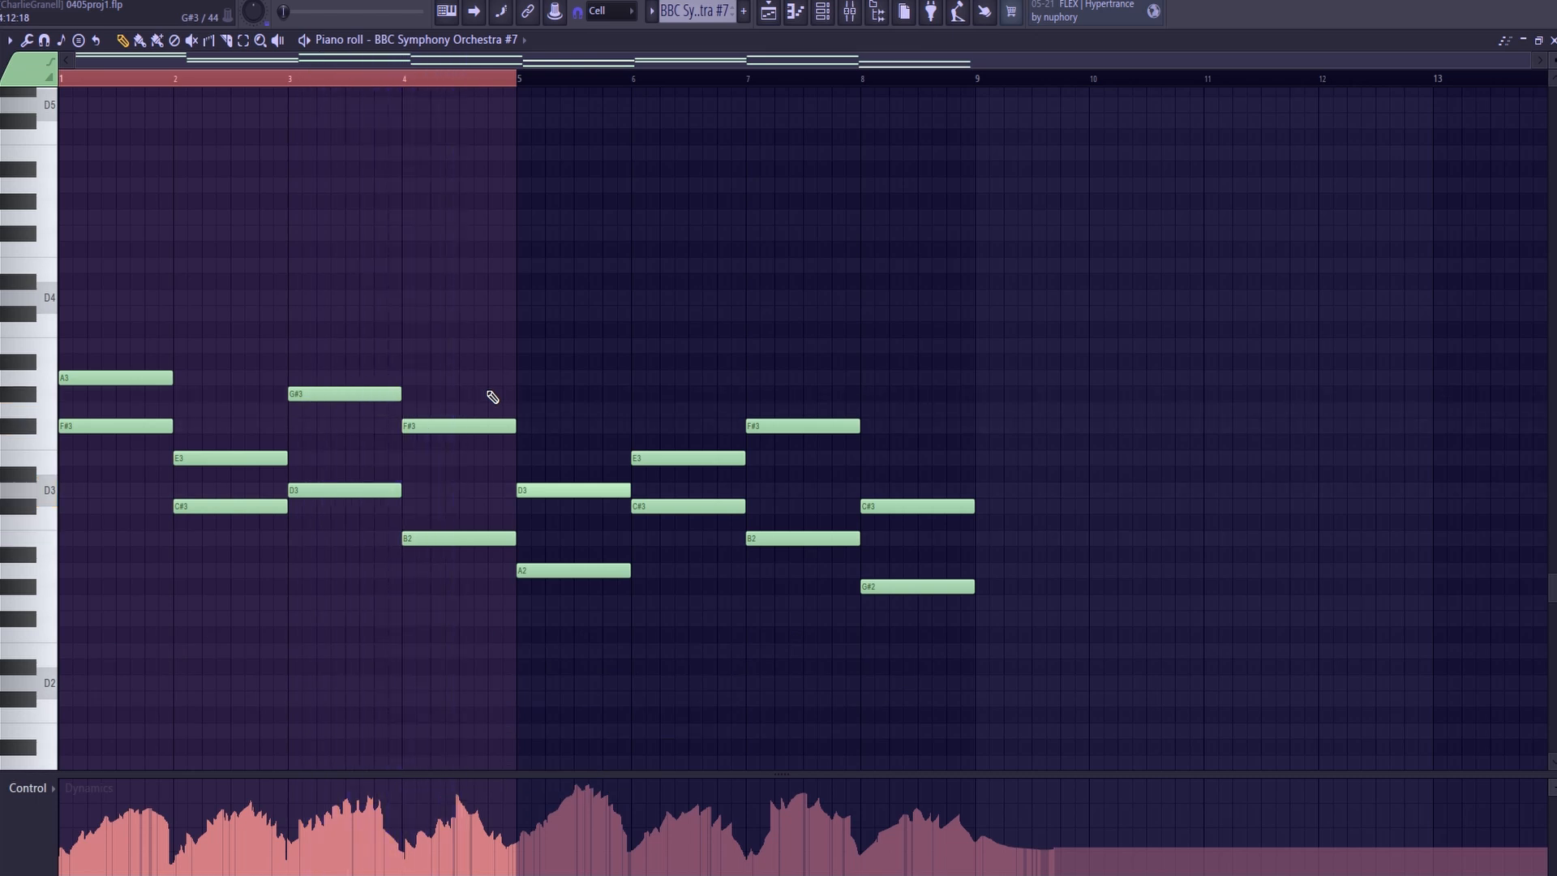
- Solo Track 5 in the playlist, move the playhead to bar 17 and select the BBC Symphony Orchestra #4 clip
click(778, 14)
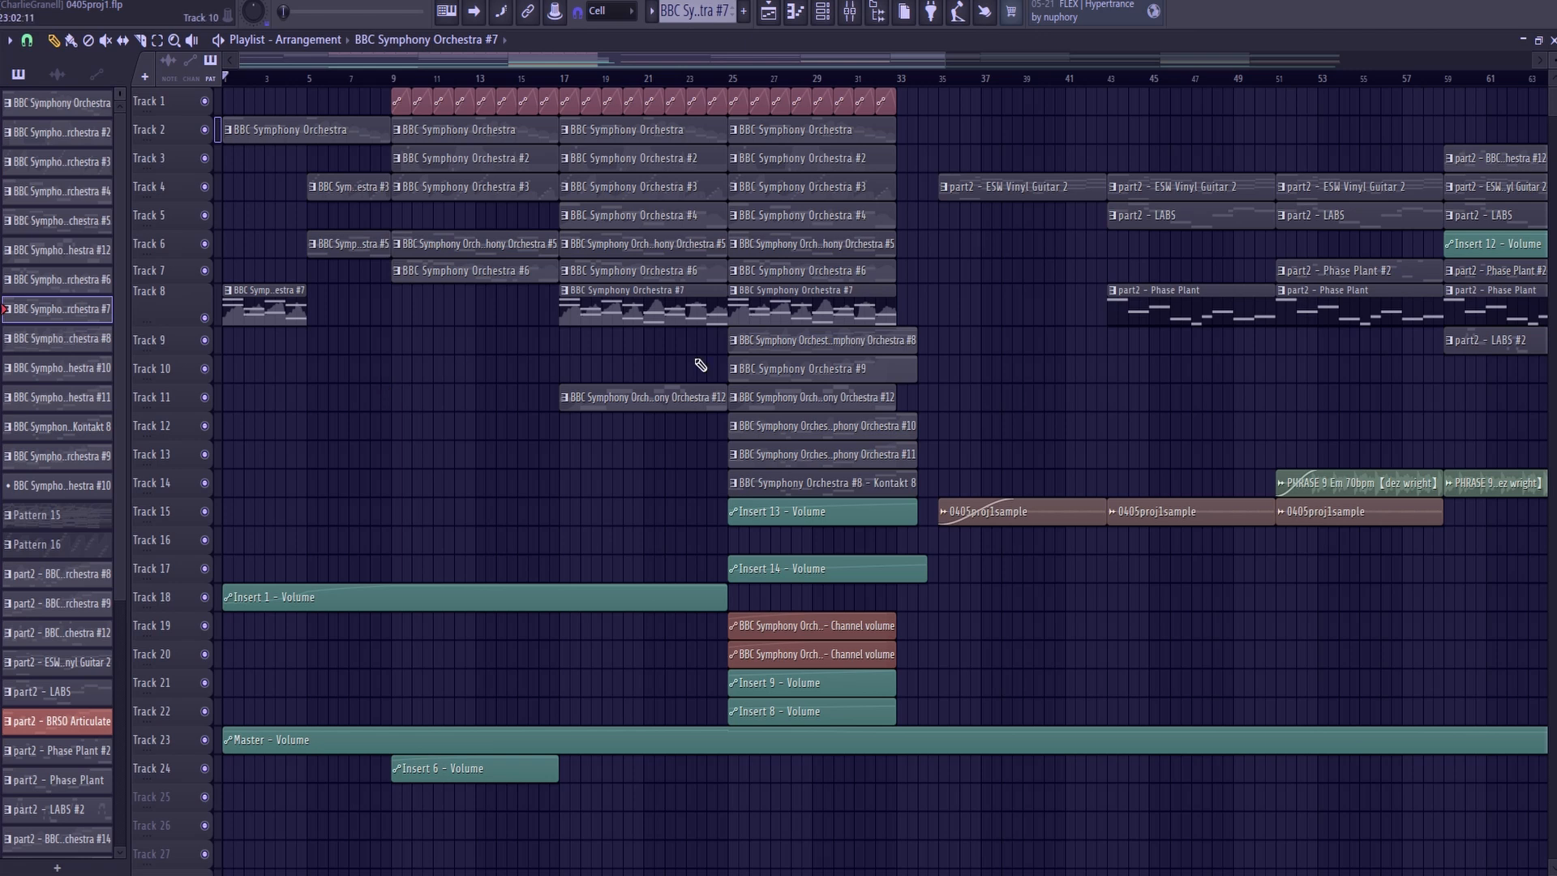
scroll(773, 507, up, 3)
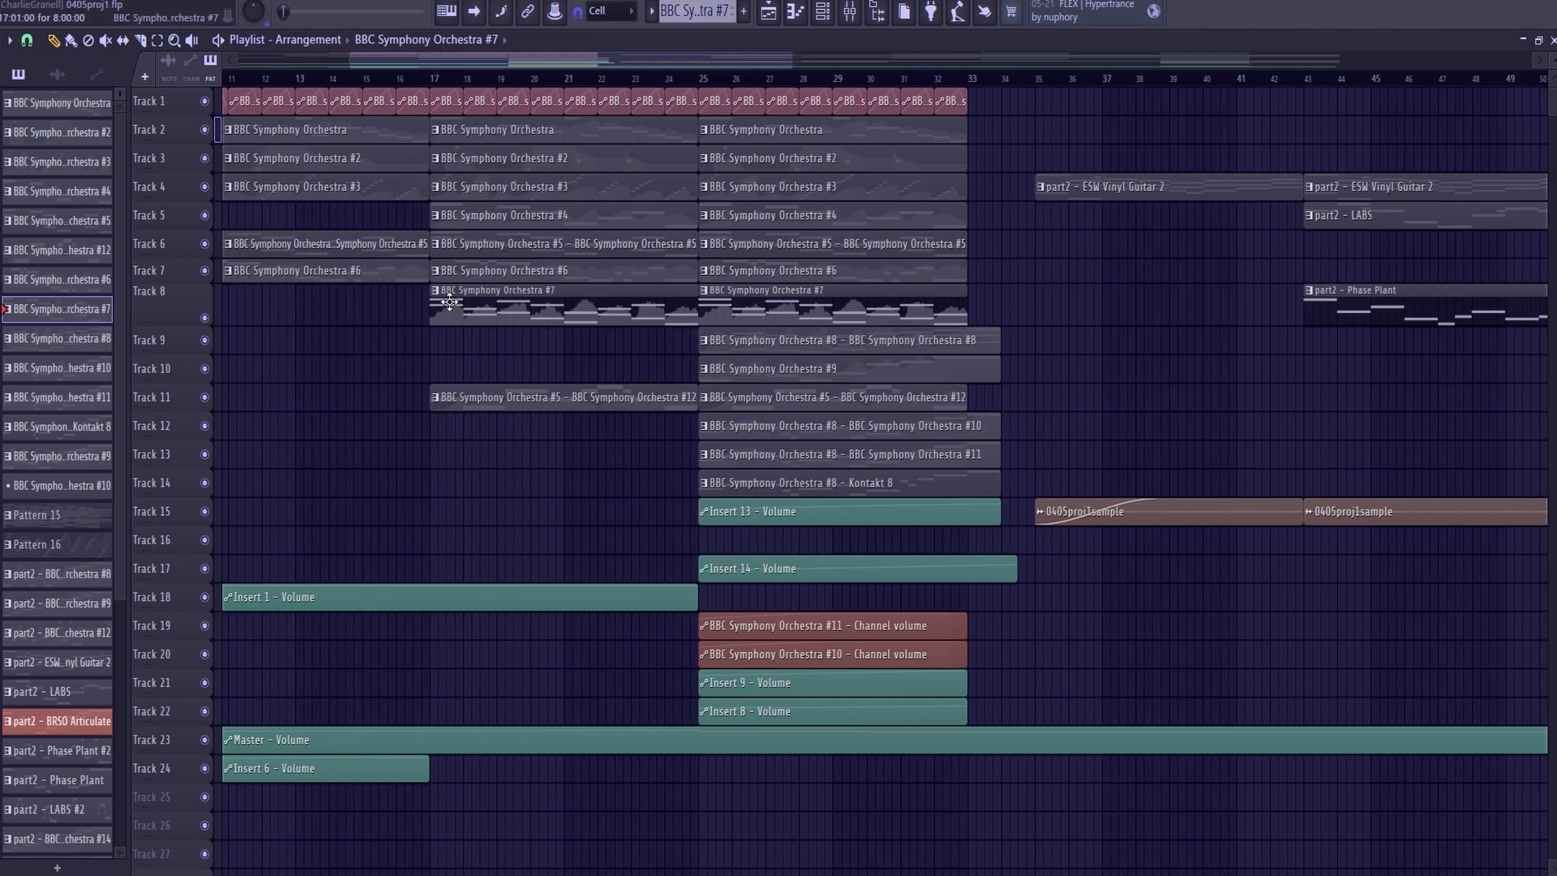
right_click(205, 216)
click(433, 80)
click(501, 214)
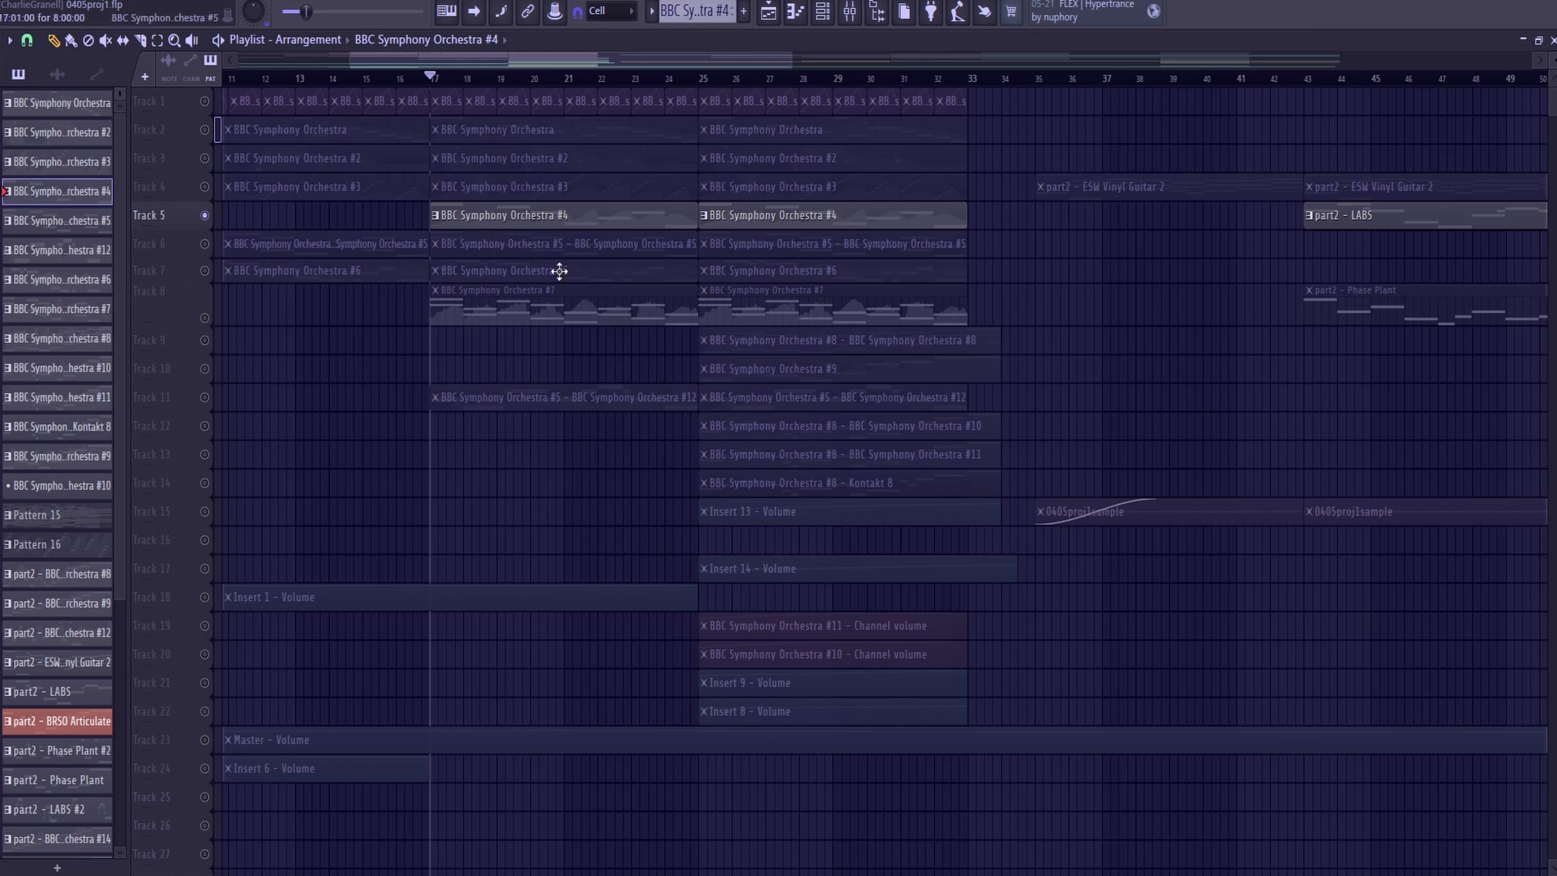
- Solo Track 11, open its BBC Symphony Orchestra #12 clip at bar 17 and show that channel's instrument plugin
click(215, 407)
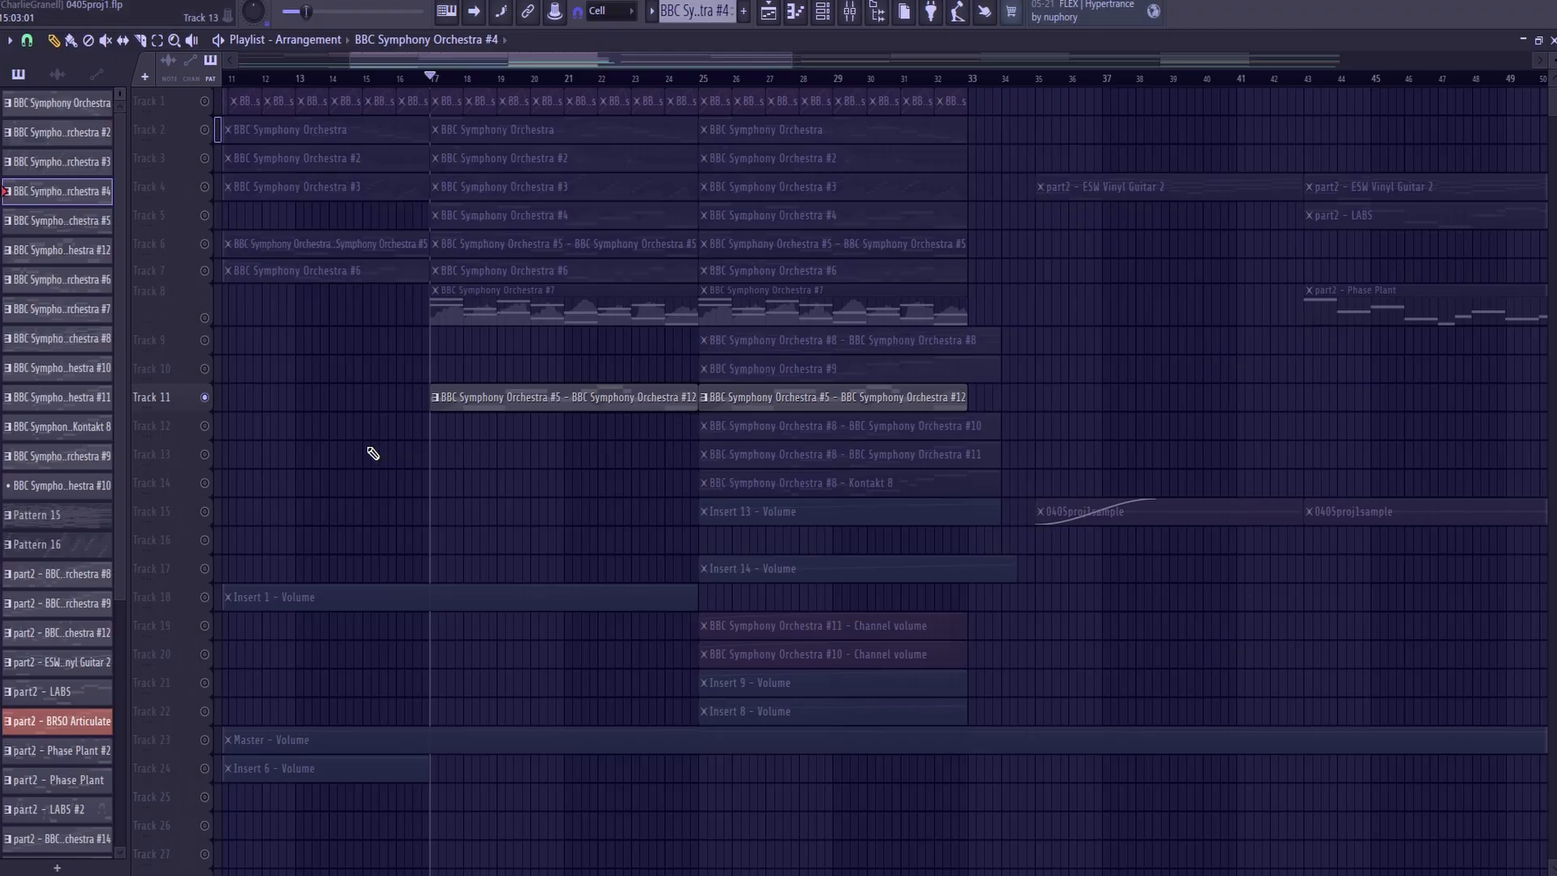
double_click(514, 395)
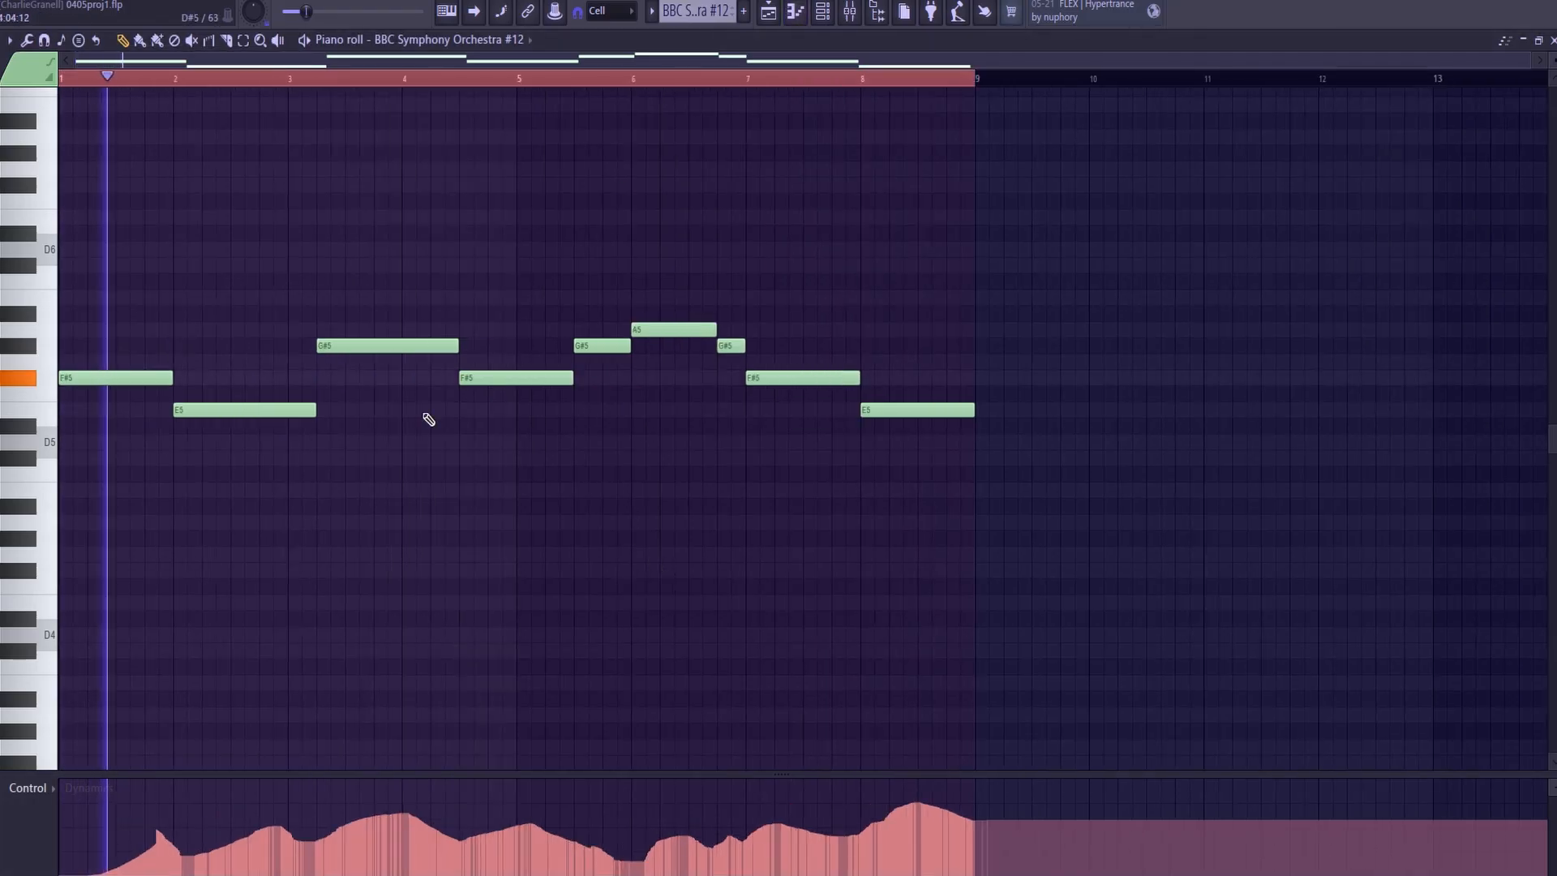
key(F6)
click(126, 379)
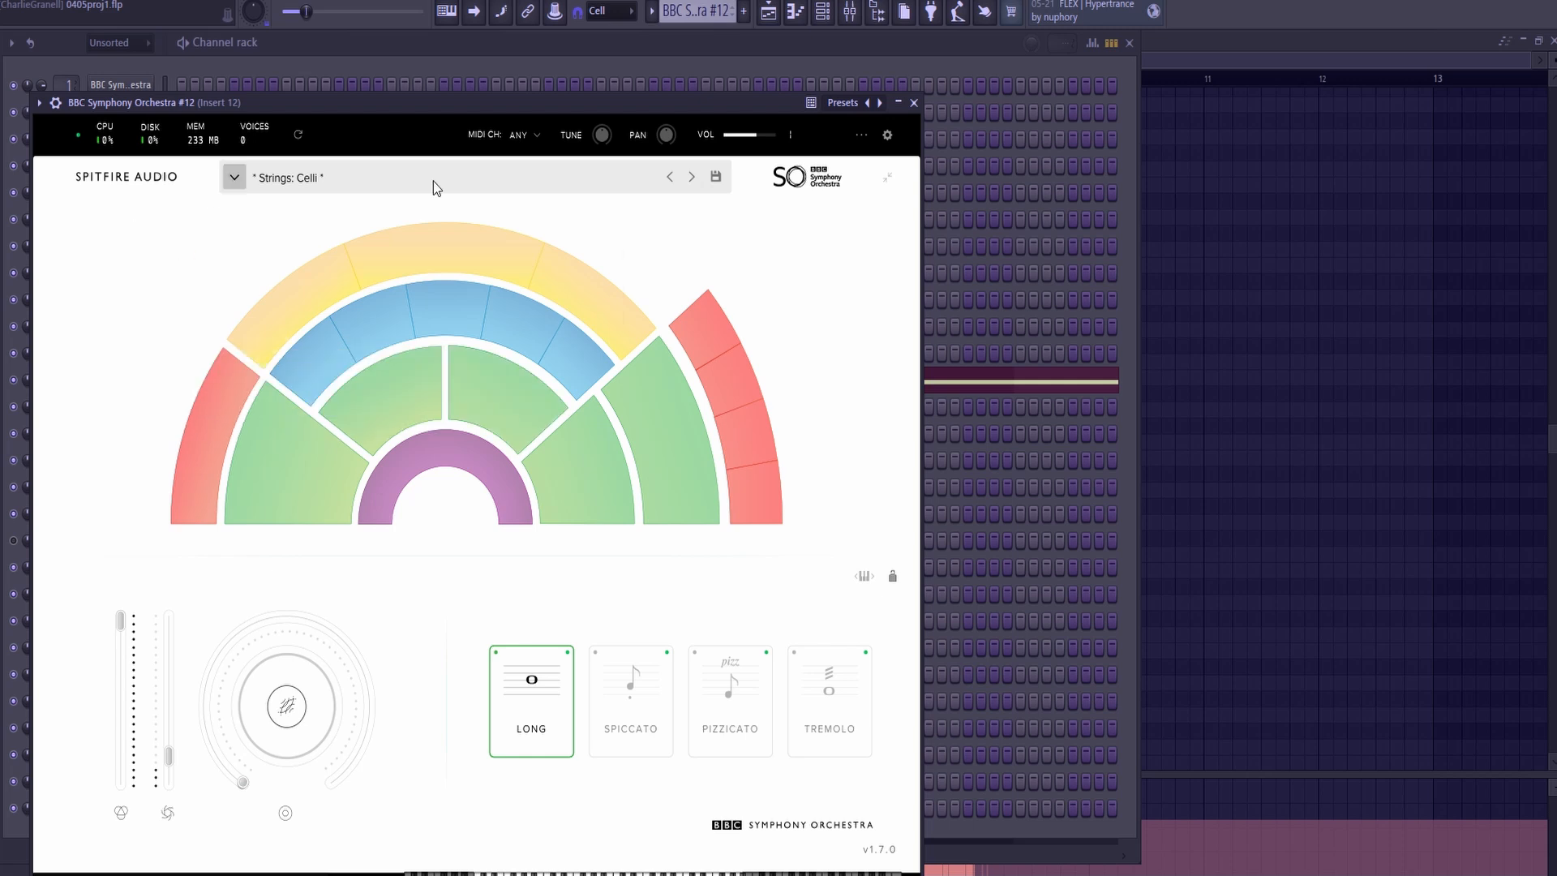
- Reopen the BBC Symphony Orchestra #12 clip in the piano roll, let it play through, and stop playback
click(768, 14)
double_click(532, 398)
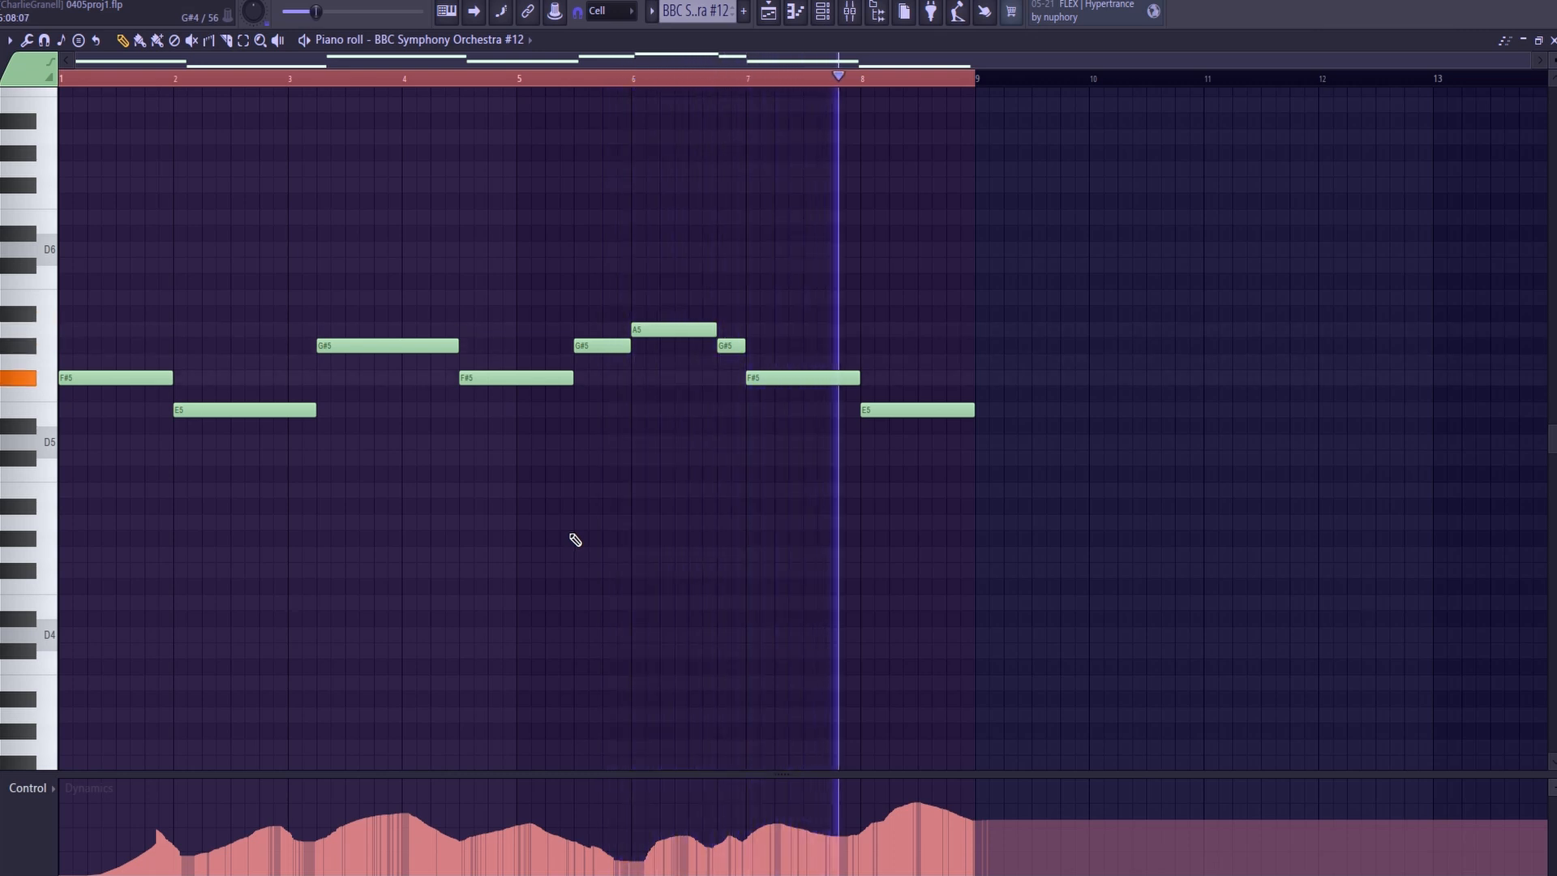
key(space)
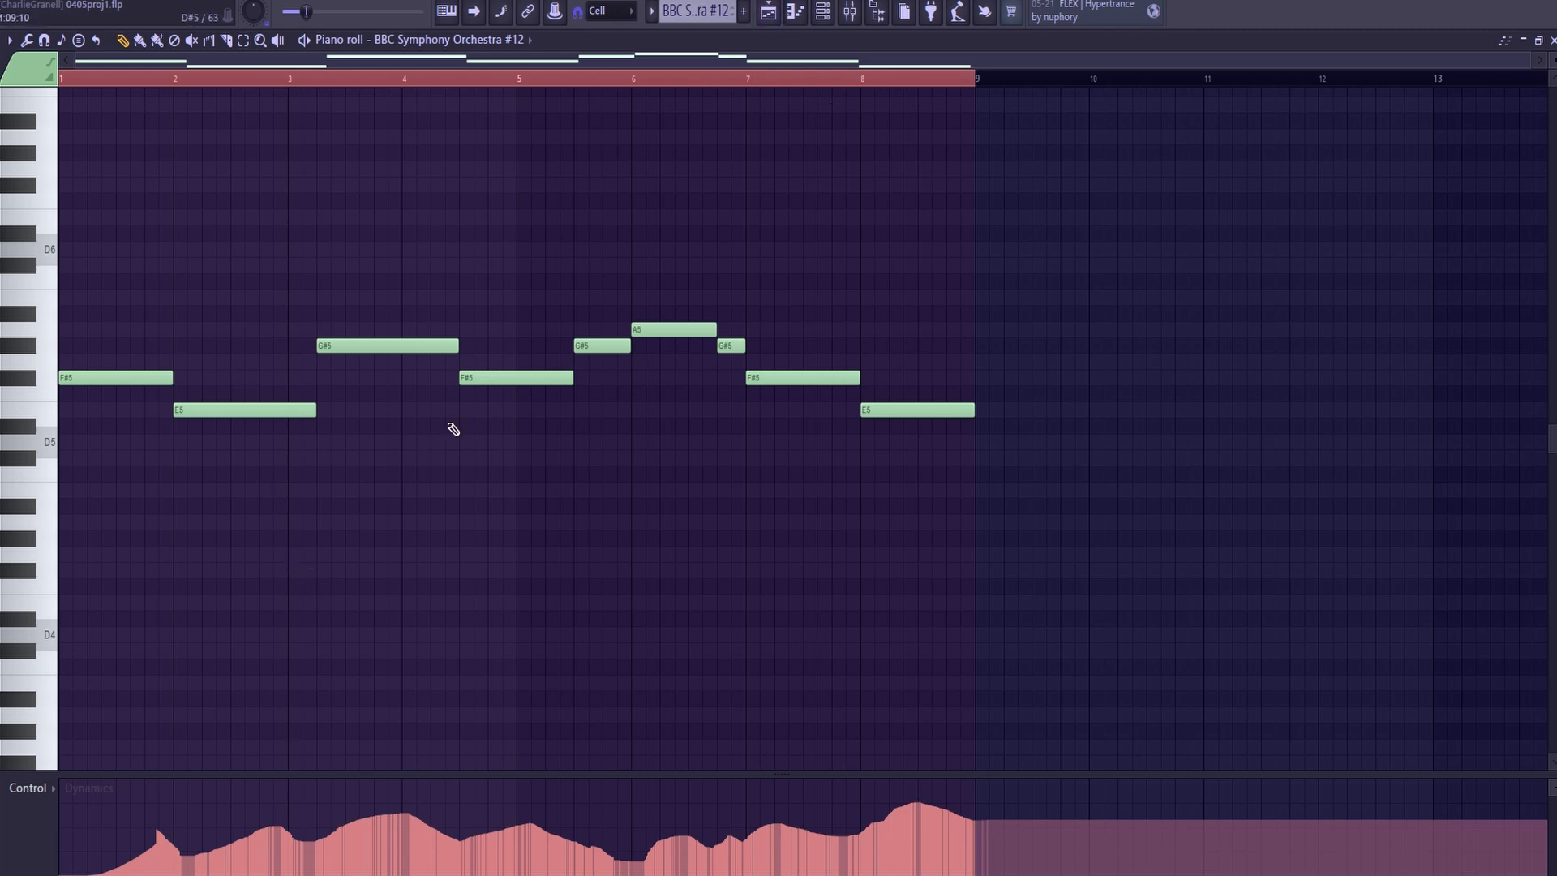
- Return to the playlist, unsolo Track 11 and solo Track 9
key(F5)
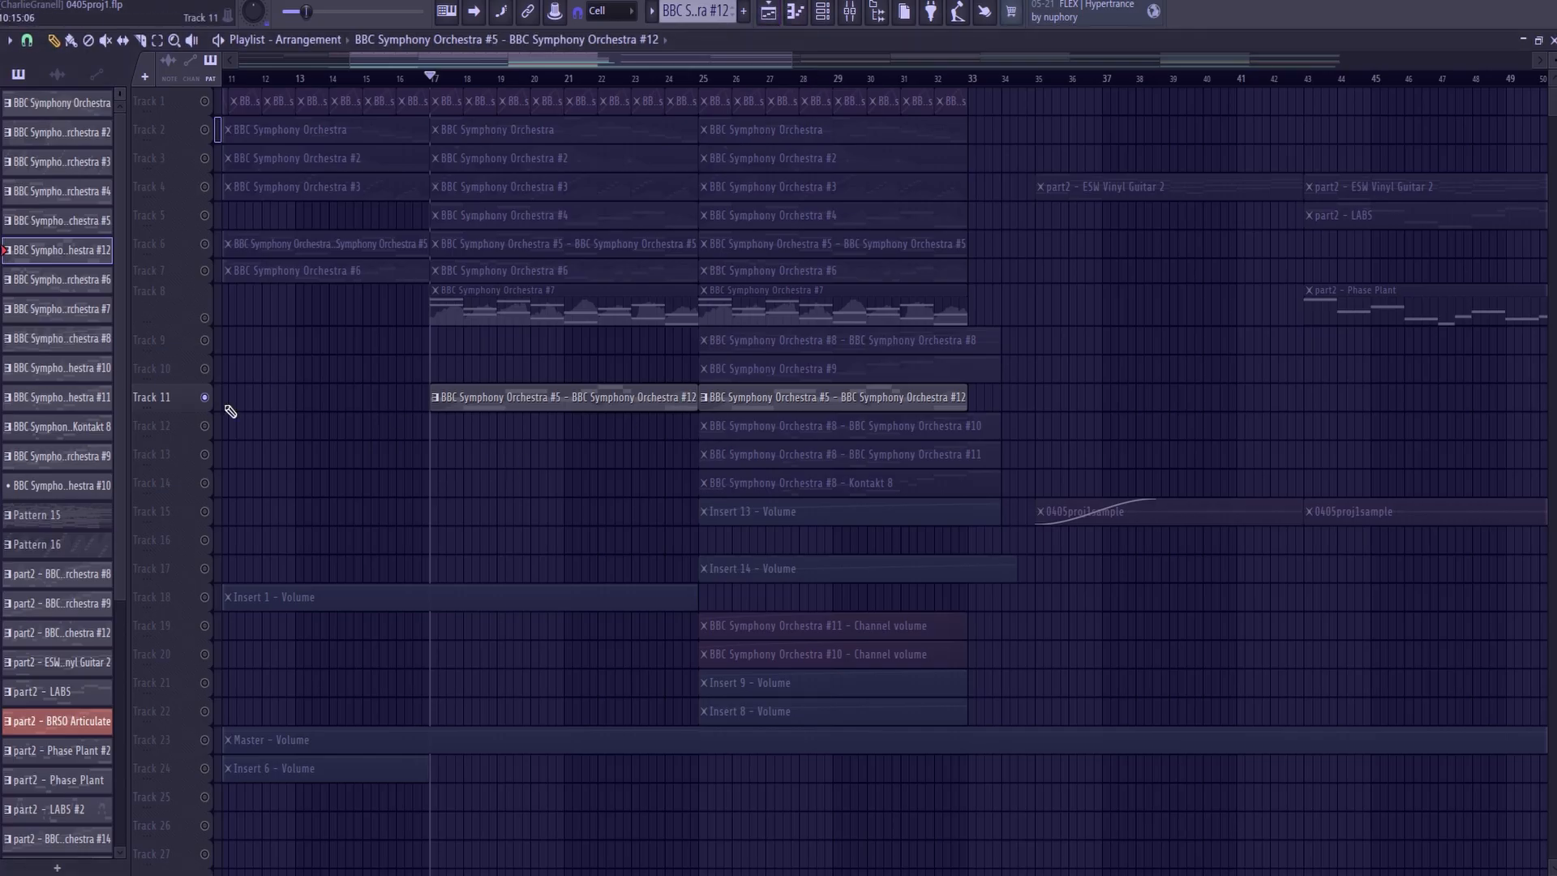
ctrl+click(205, 397)
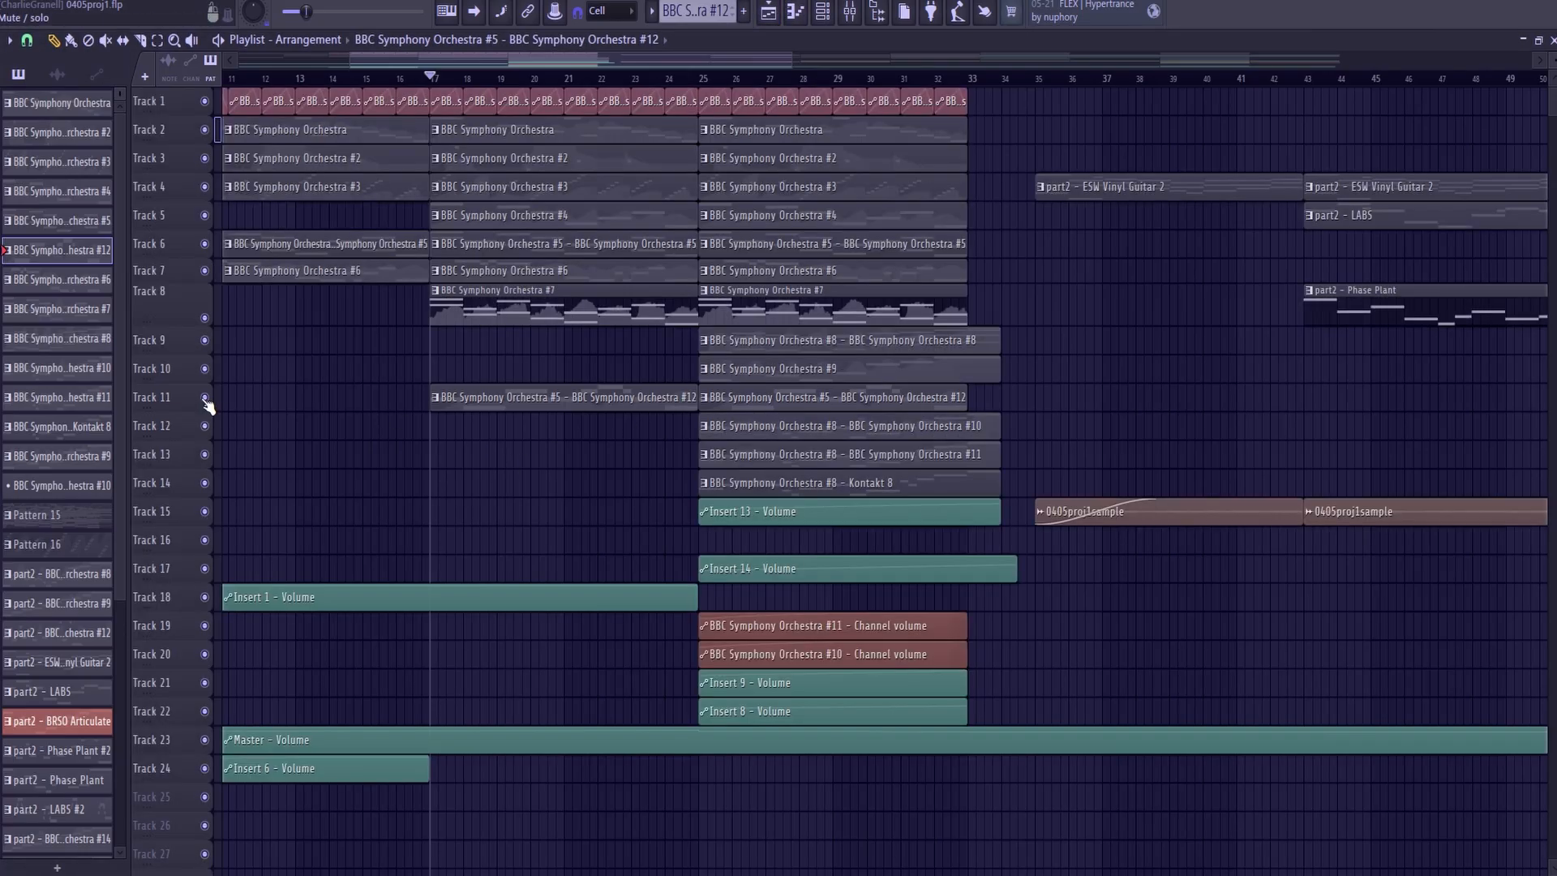
right_click(197, 341)
click(184, 335)
right_click(204, 341)
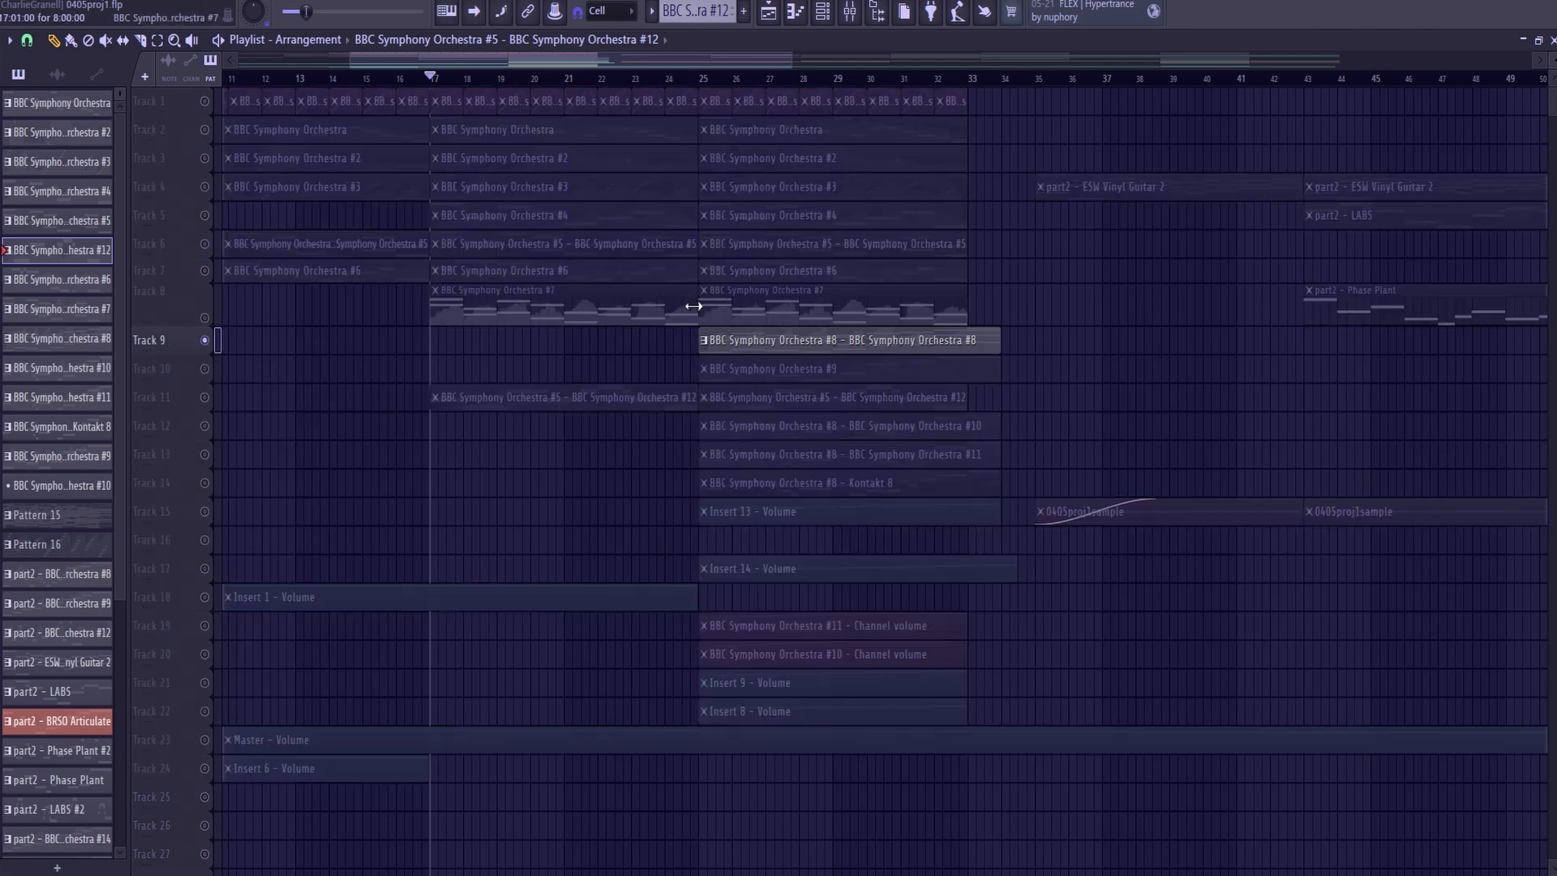
- Open the BBC Symphony Orchestra #8 clip at bar 25 on Track 9 and play its chords through in the piano roll
double_click(759, 345)
key(space)
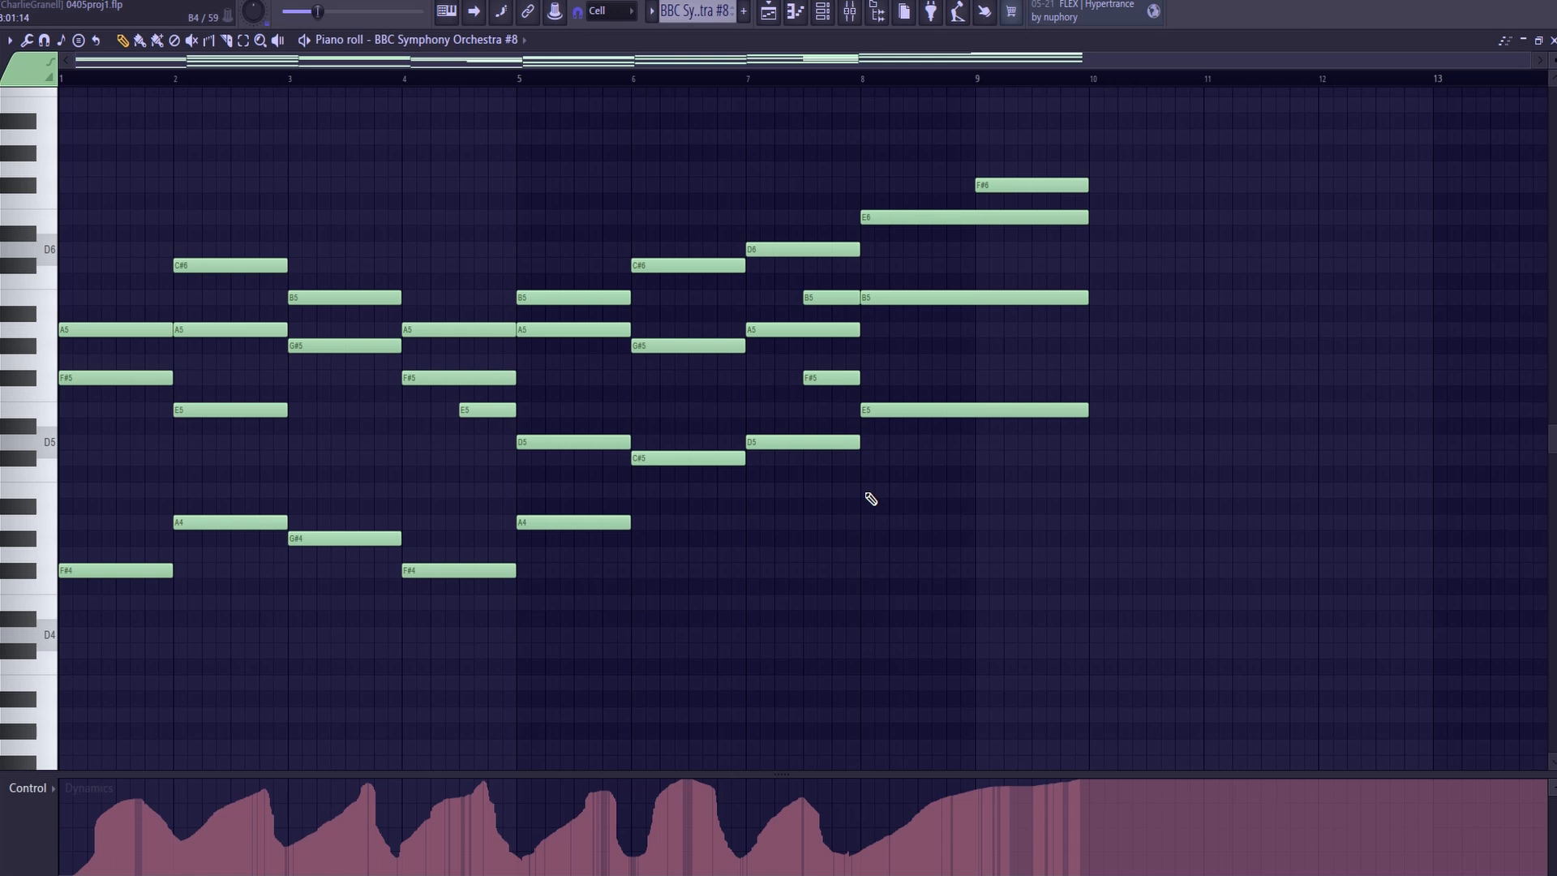
key(space)
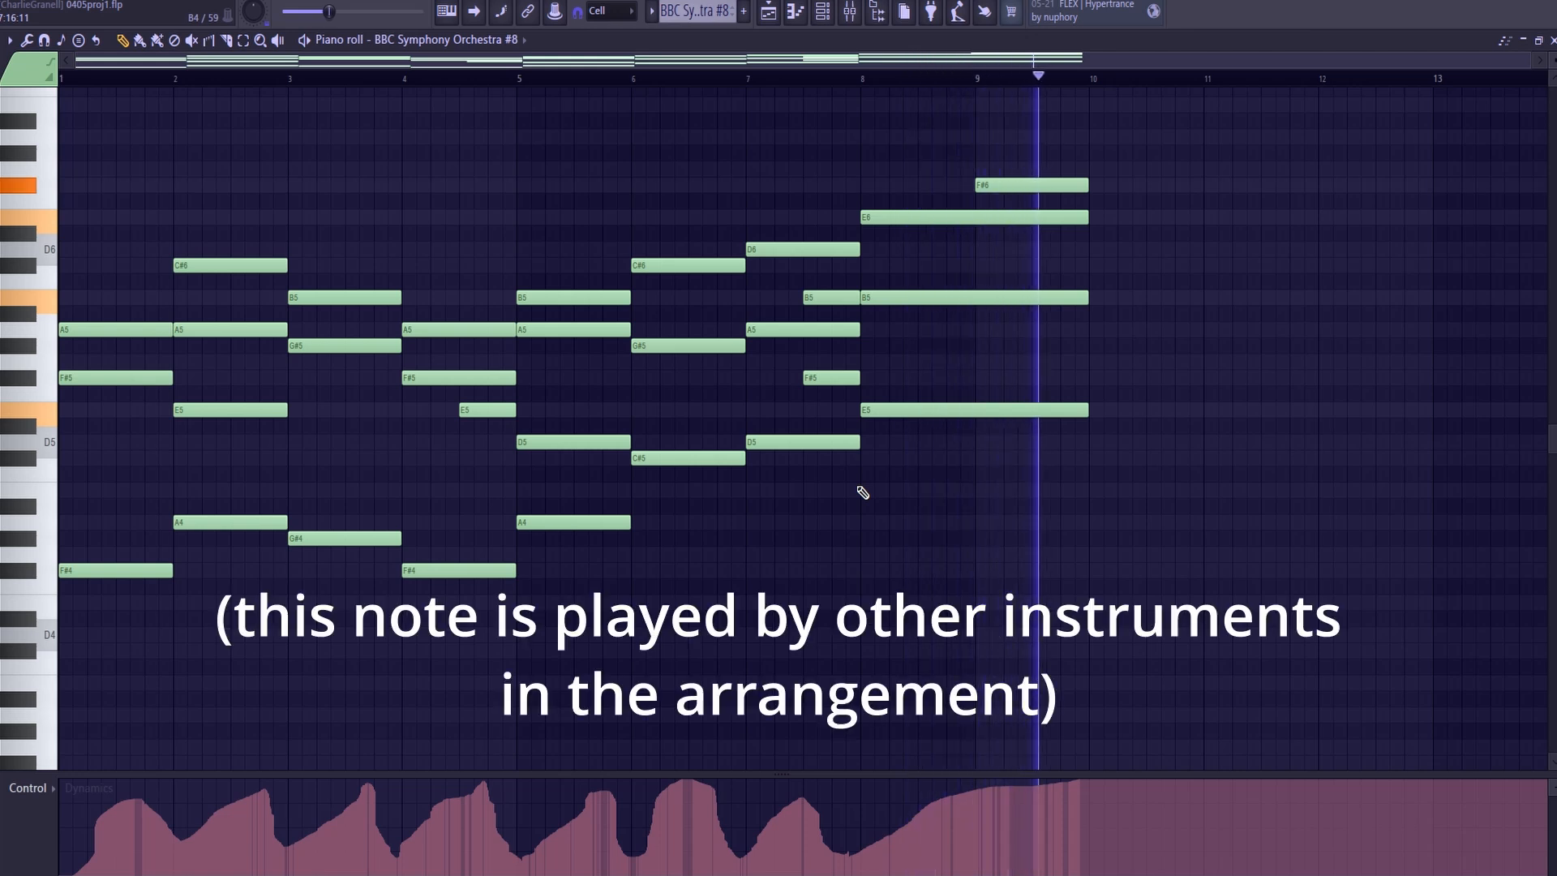
key(space)
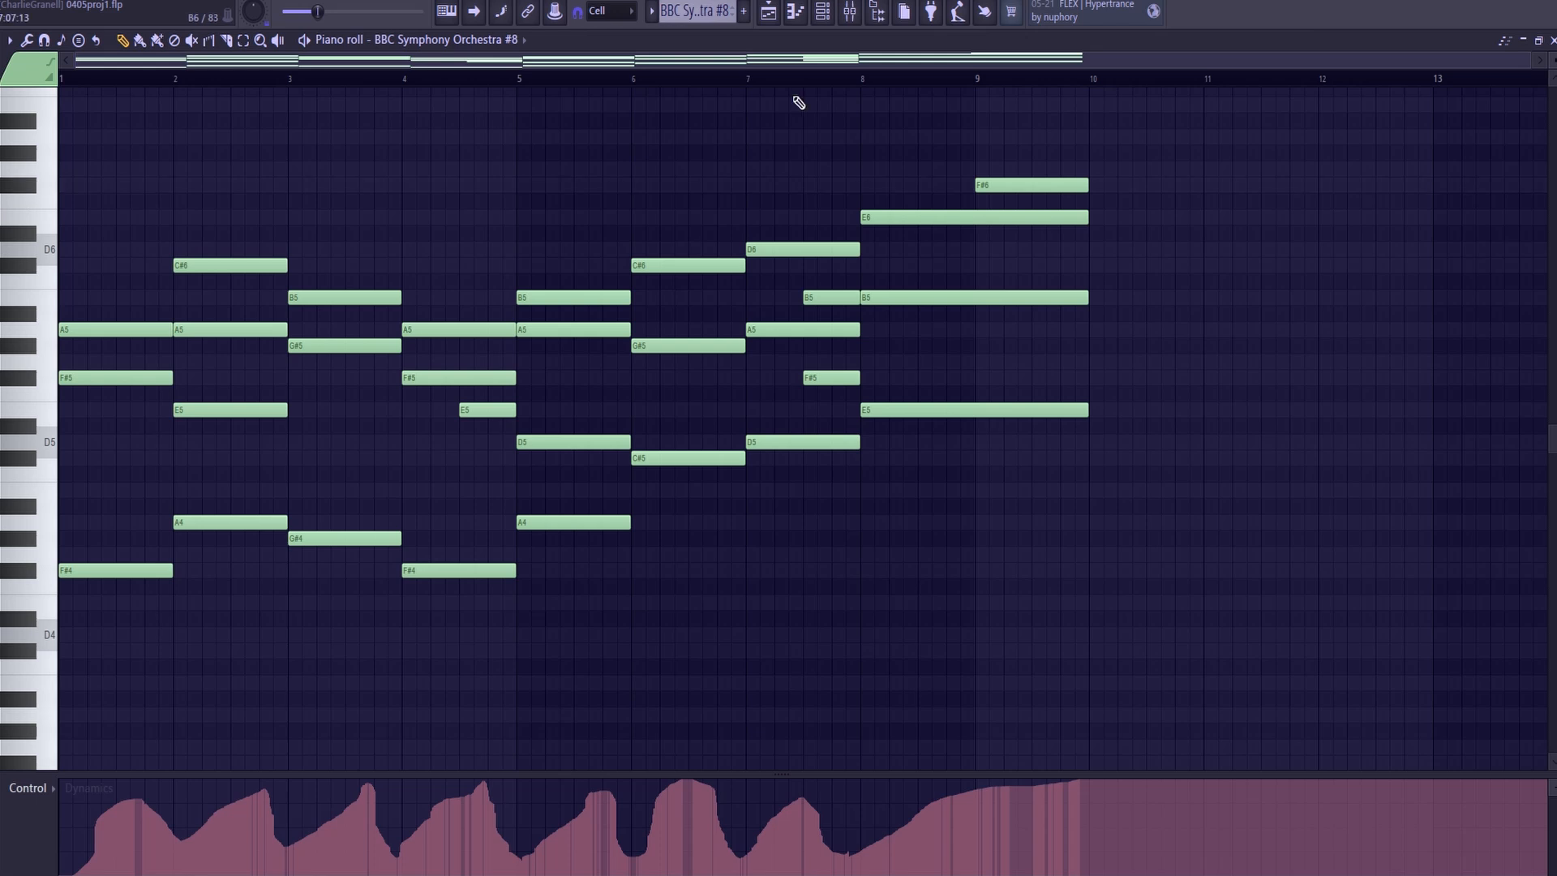
- Open the channel rack to look up the instrument behind the BBC Symphony Orchestra #8 clip
click(63, 265)
right_click(65, 266)
click(45, 249)
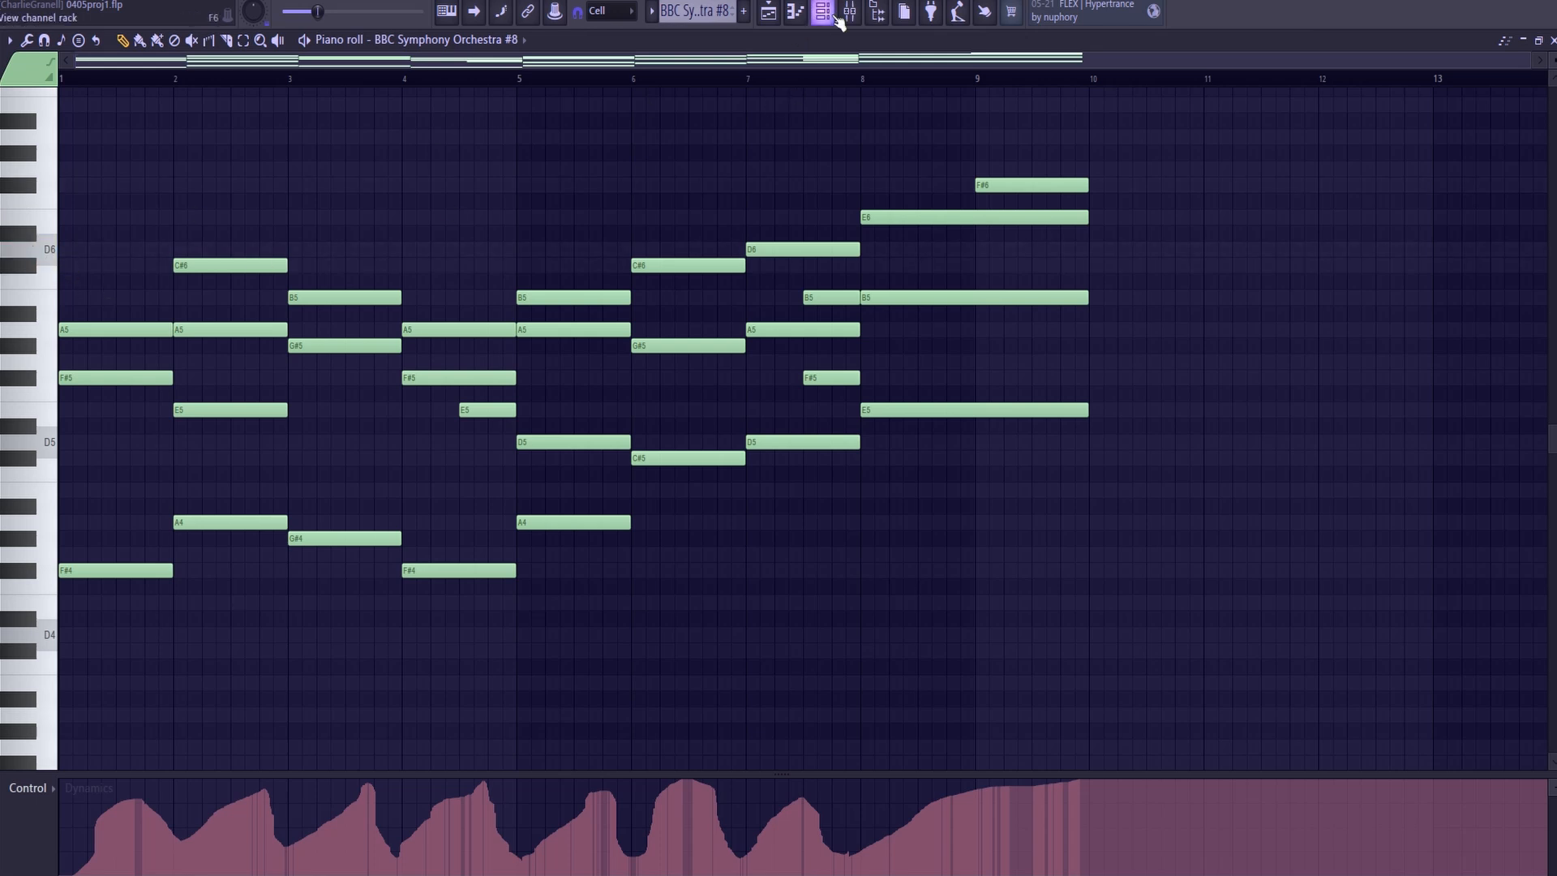
click(837, 17)
click(120, 290)
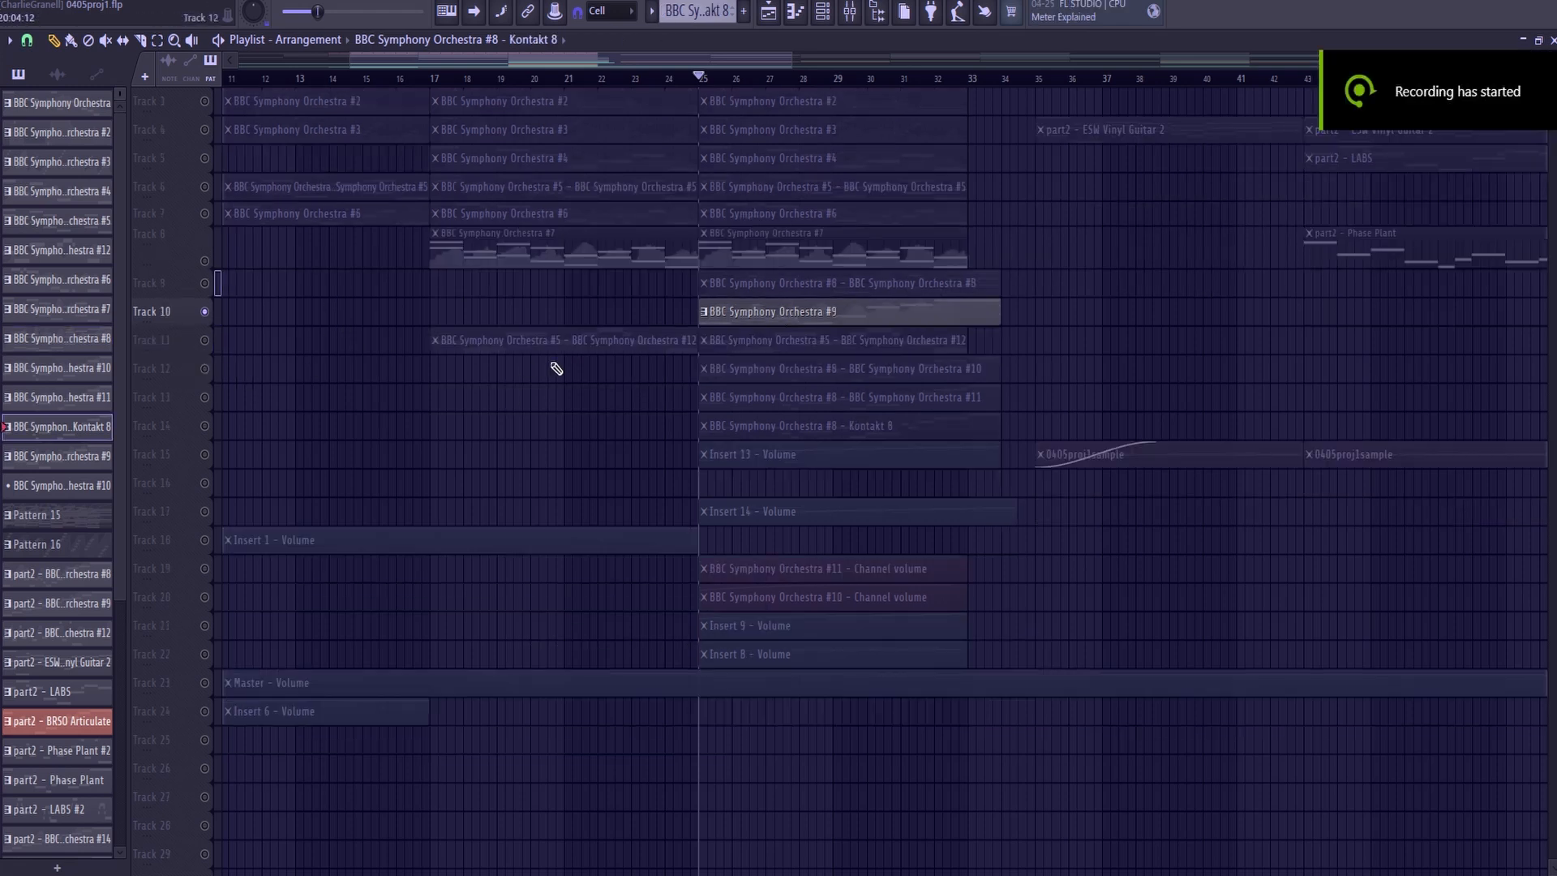
- Audition the BBC Symphony Orchestra #9 clip on Track 10 in the piano roll and return to the playlist
double_click(756, 322)
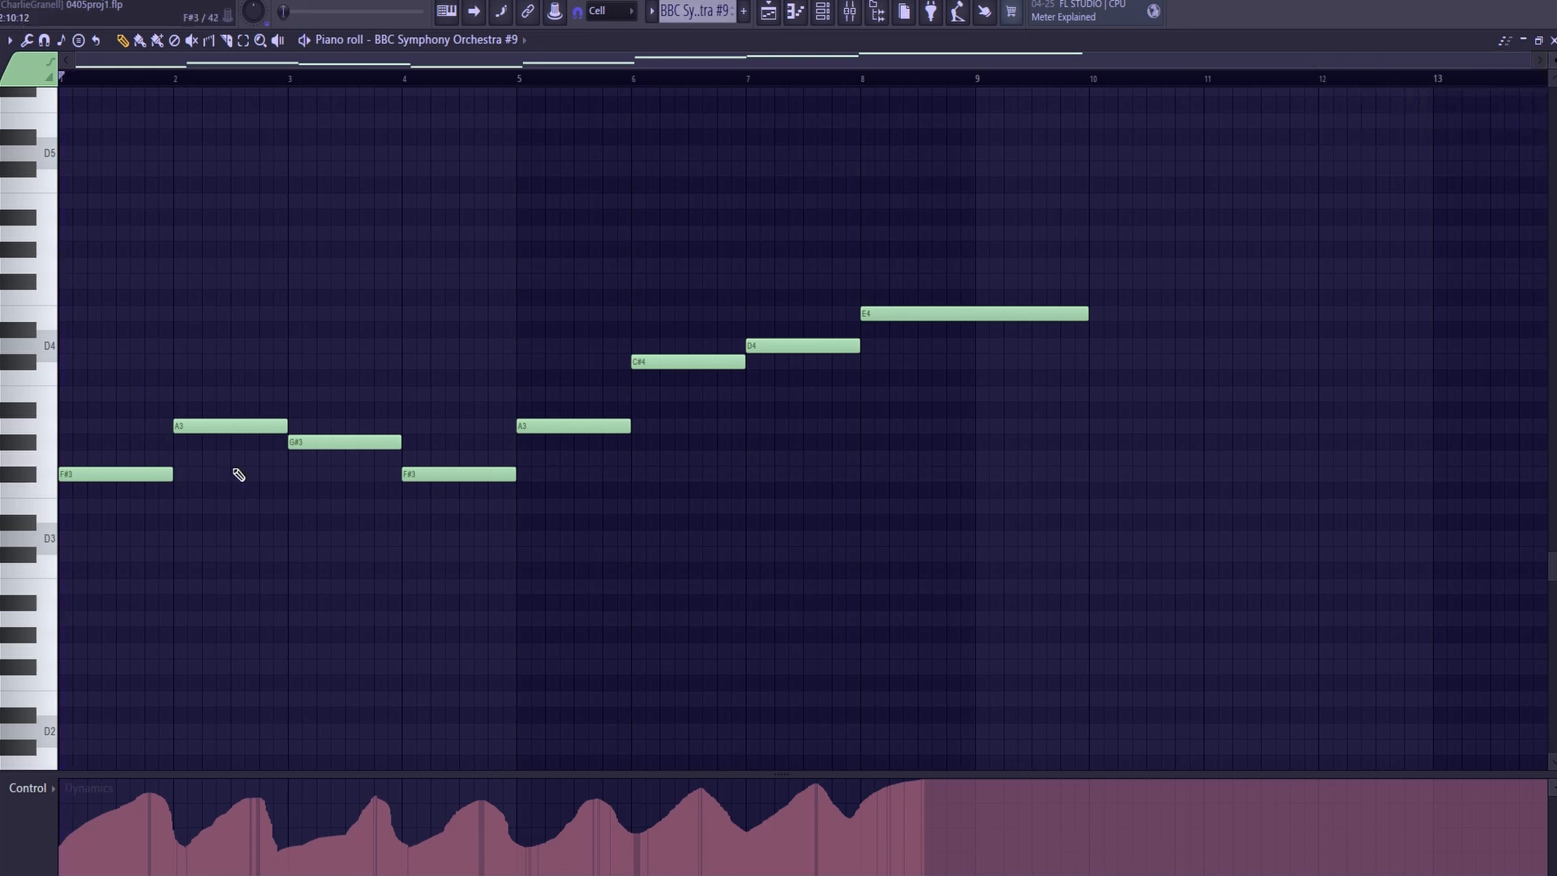
key(space)
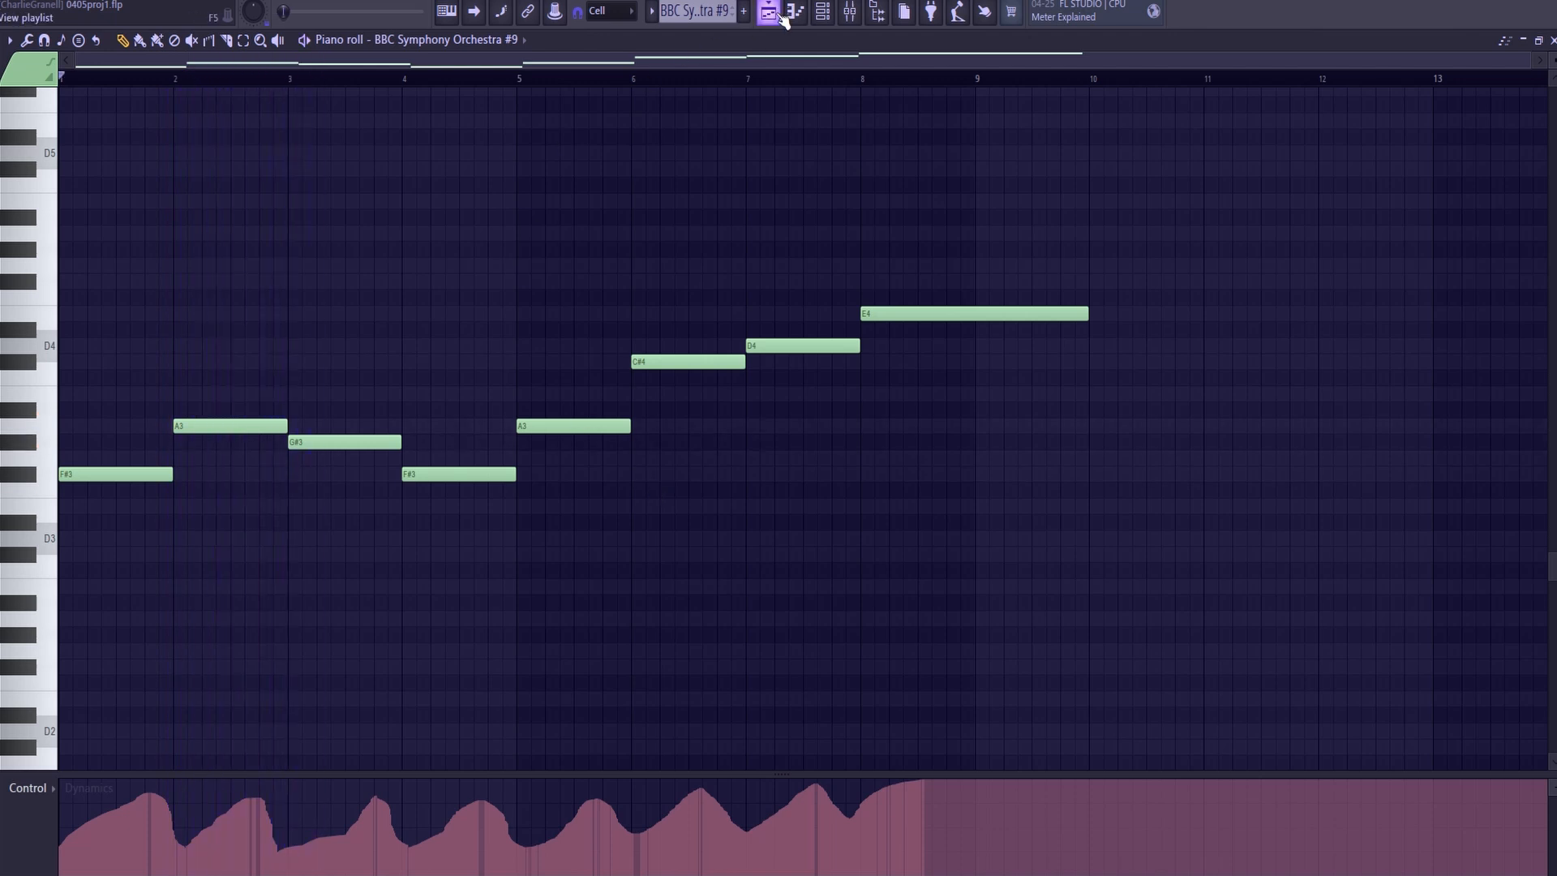
click(781, 16)
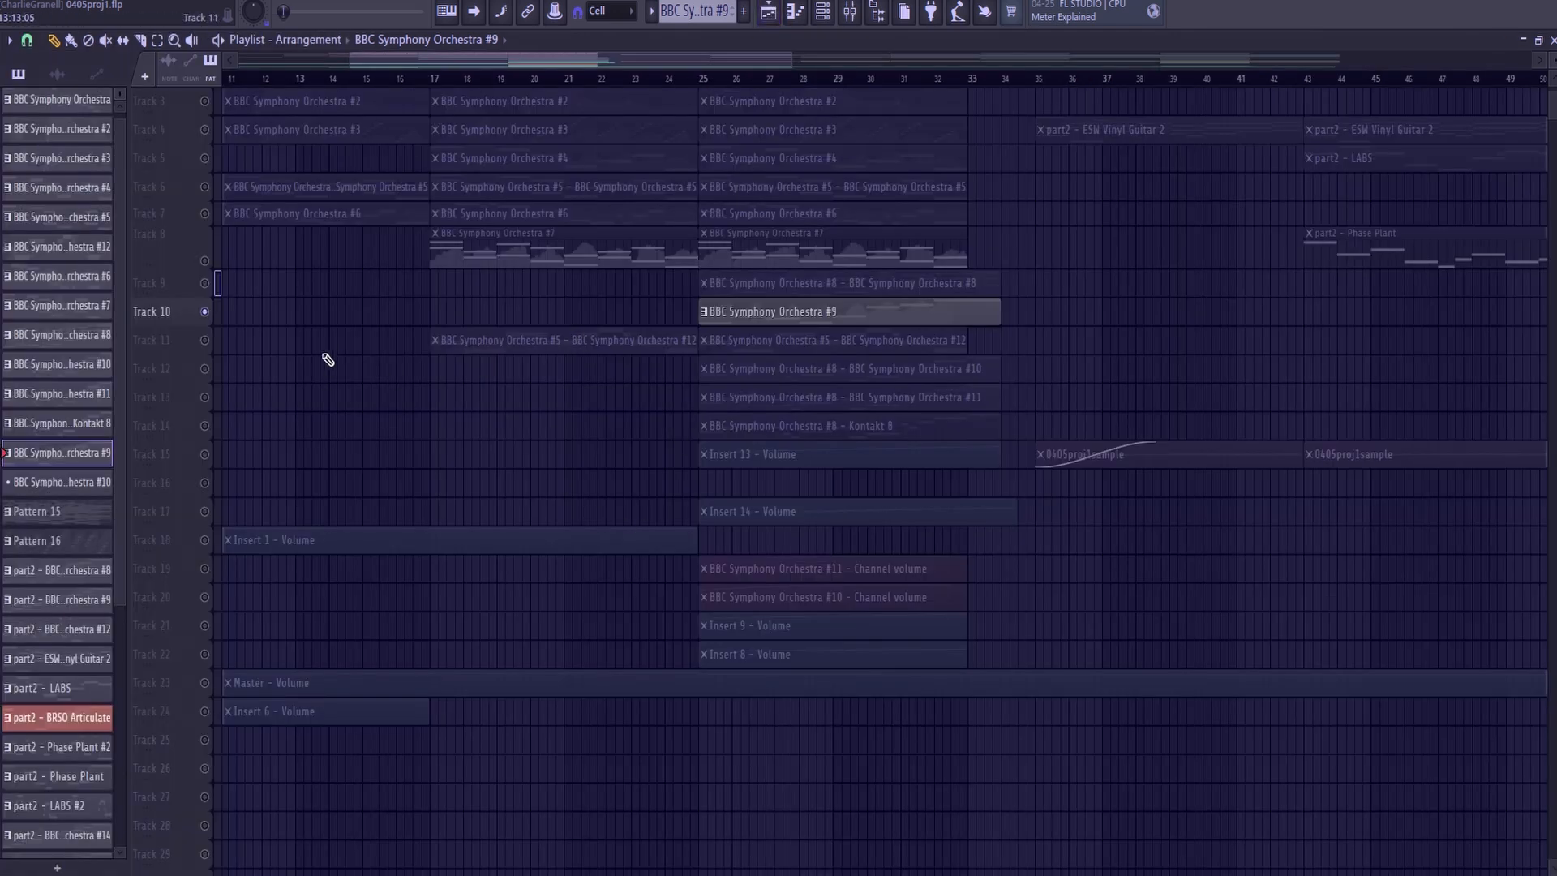
- Unmute Tracks 12 and 13 and play along with the BBC Symphony Orchestra #10 clip open in the piano roll
click(206, 369)
click(206, 397)
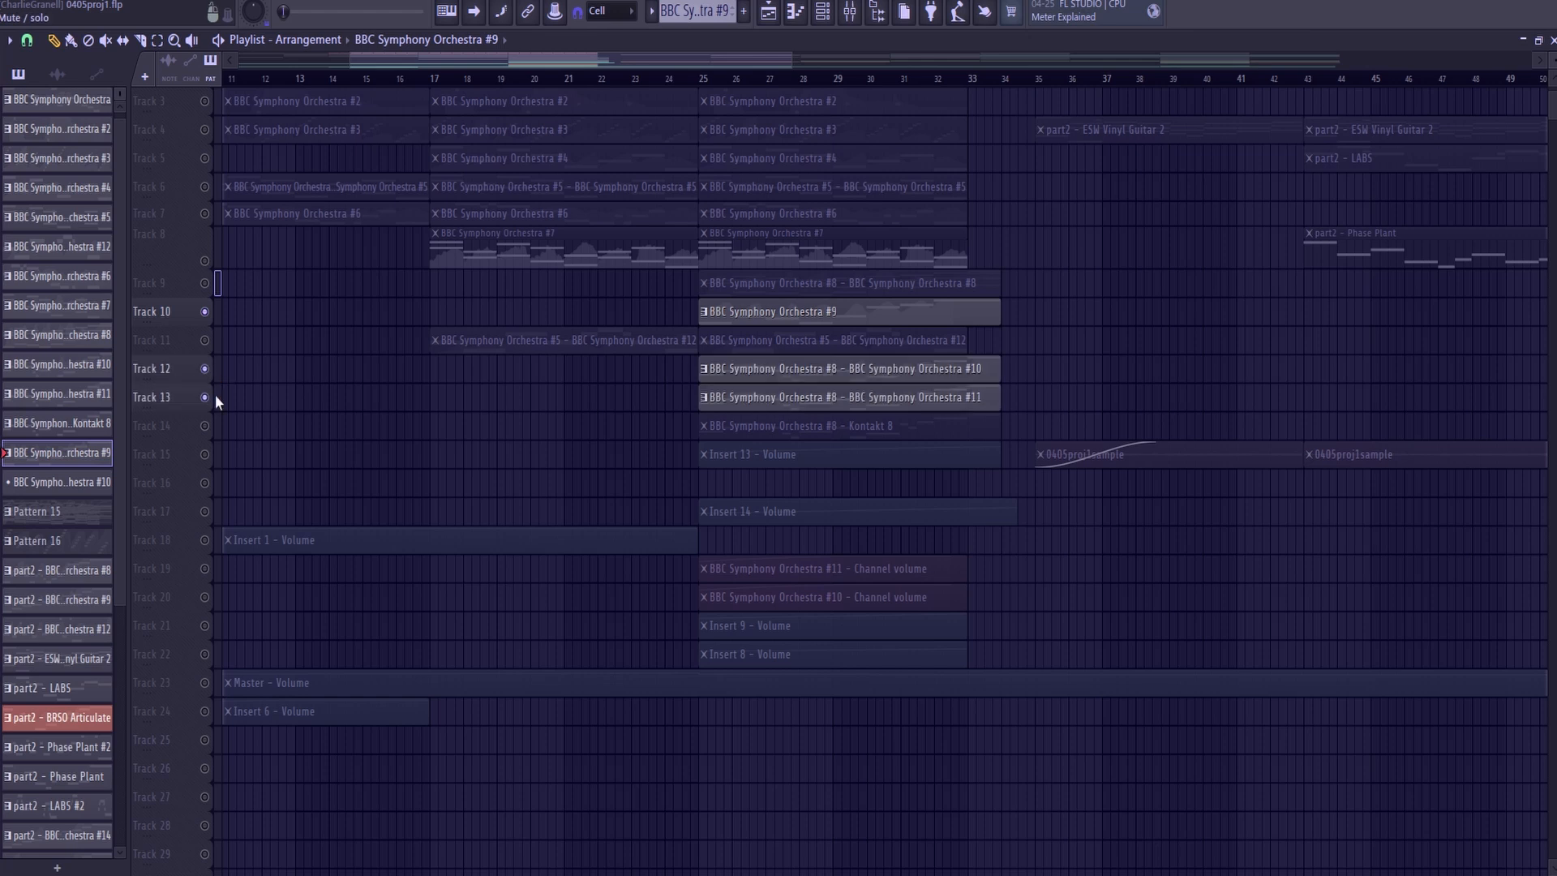
double_click(781, 369)
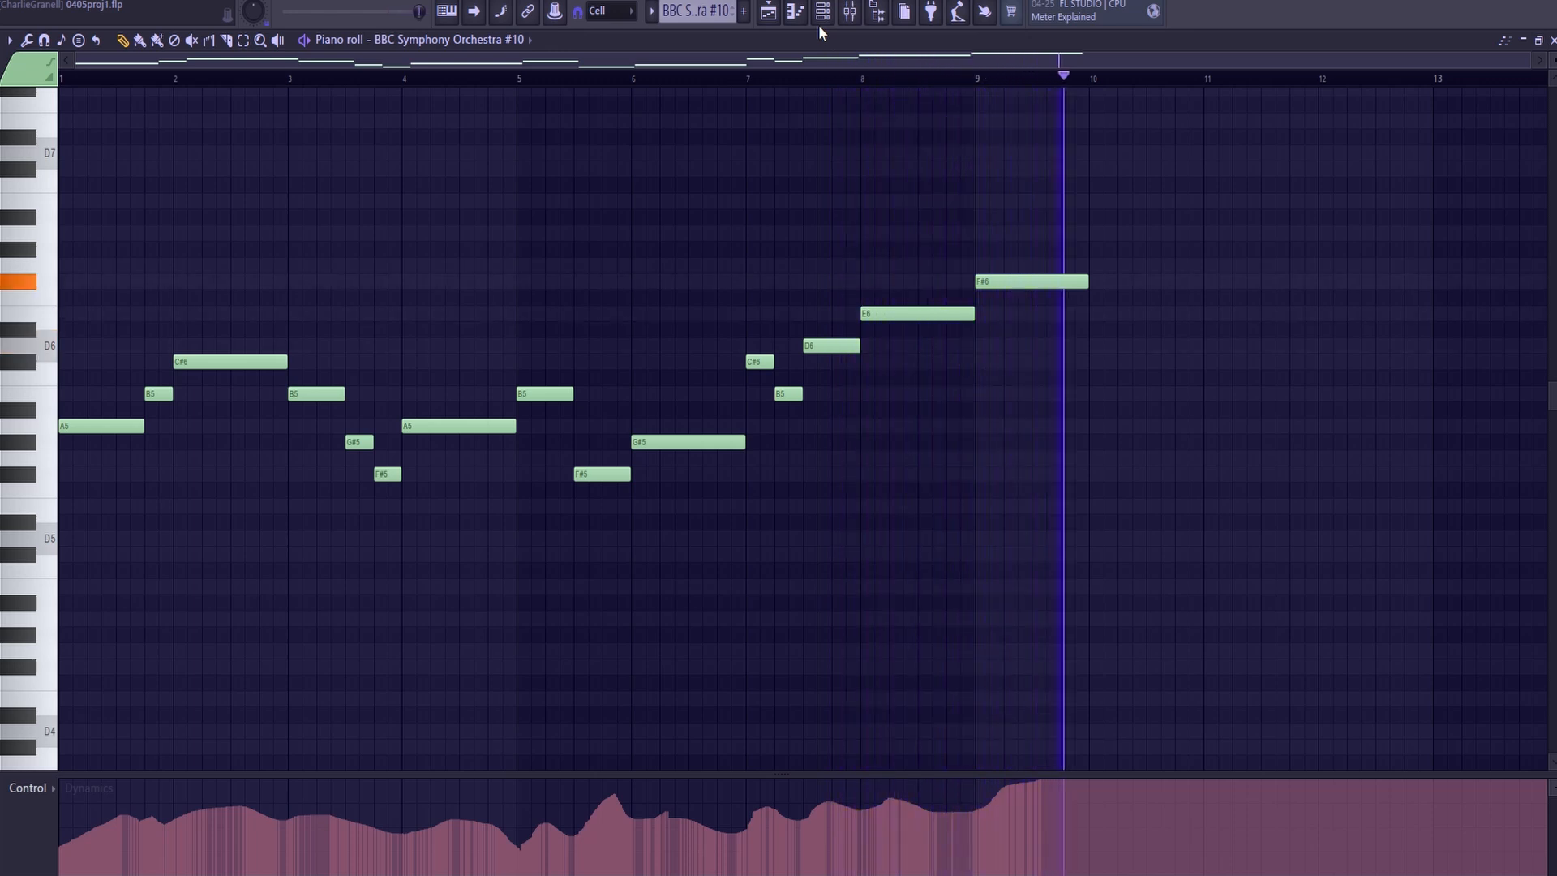
key(space)
- Open the Kontakt 8 clip at bar 25 on Track 14 in the piano roll and bring up the channel rack
click(776, 23)
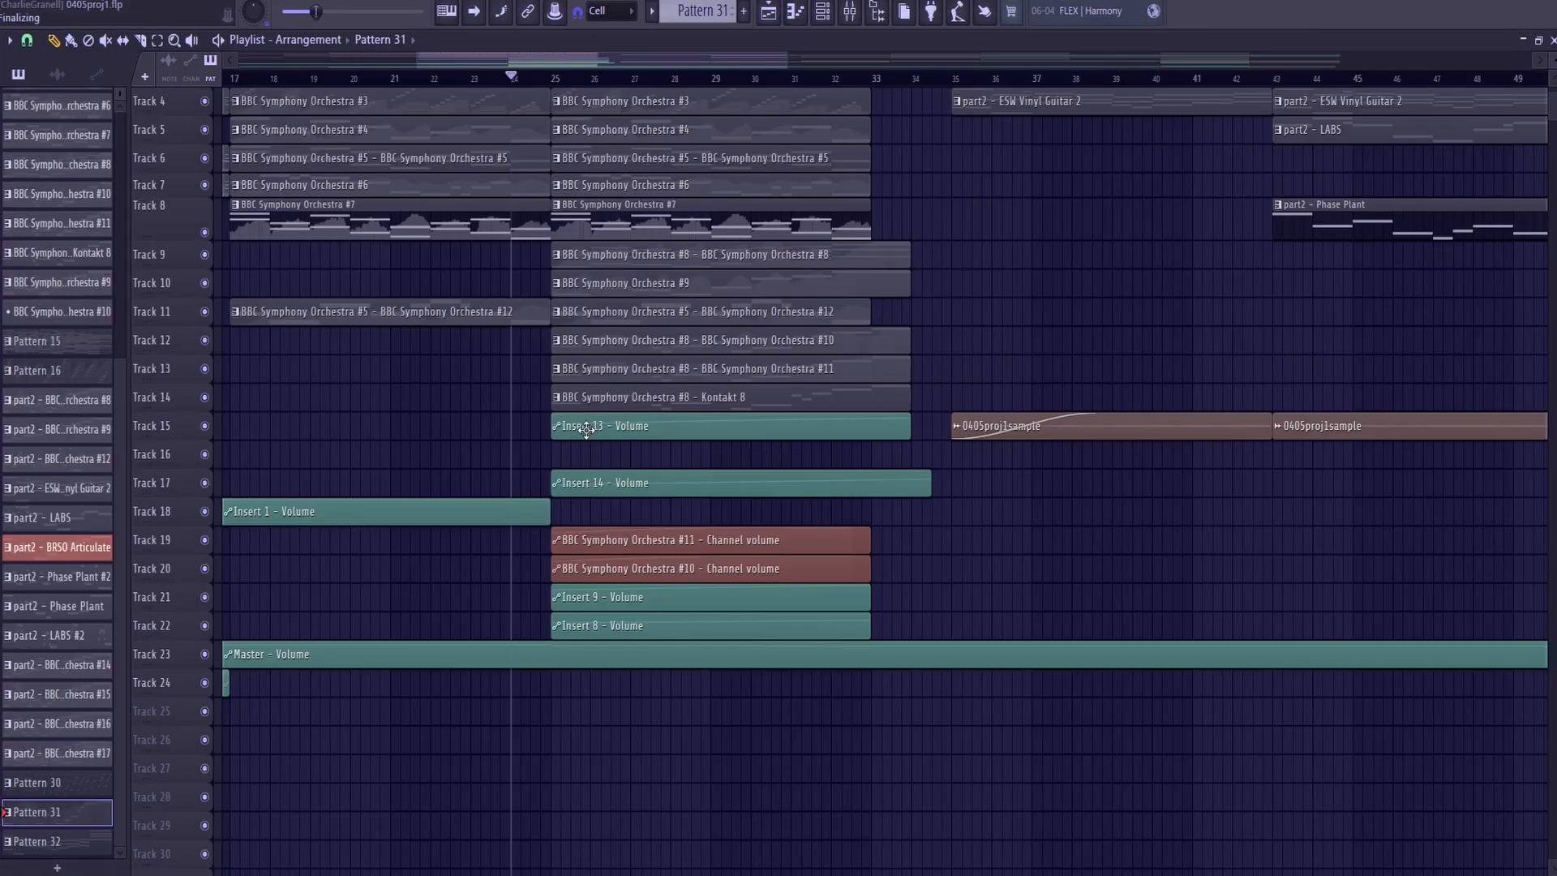
double_click(626, 405)
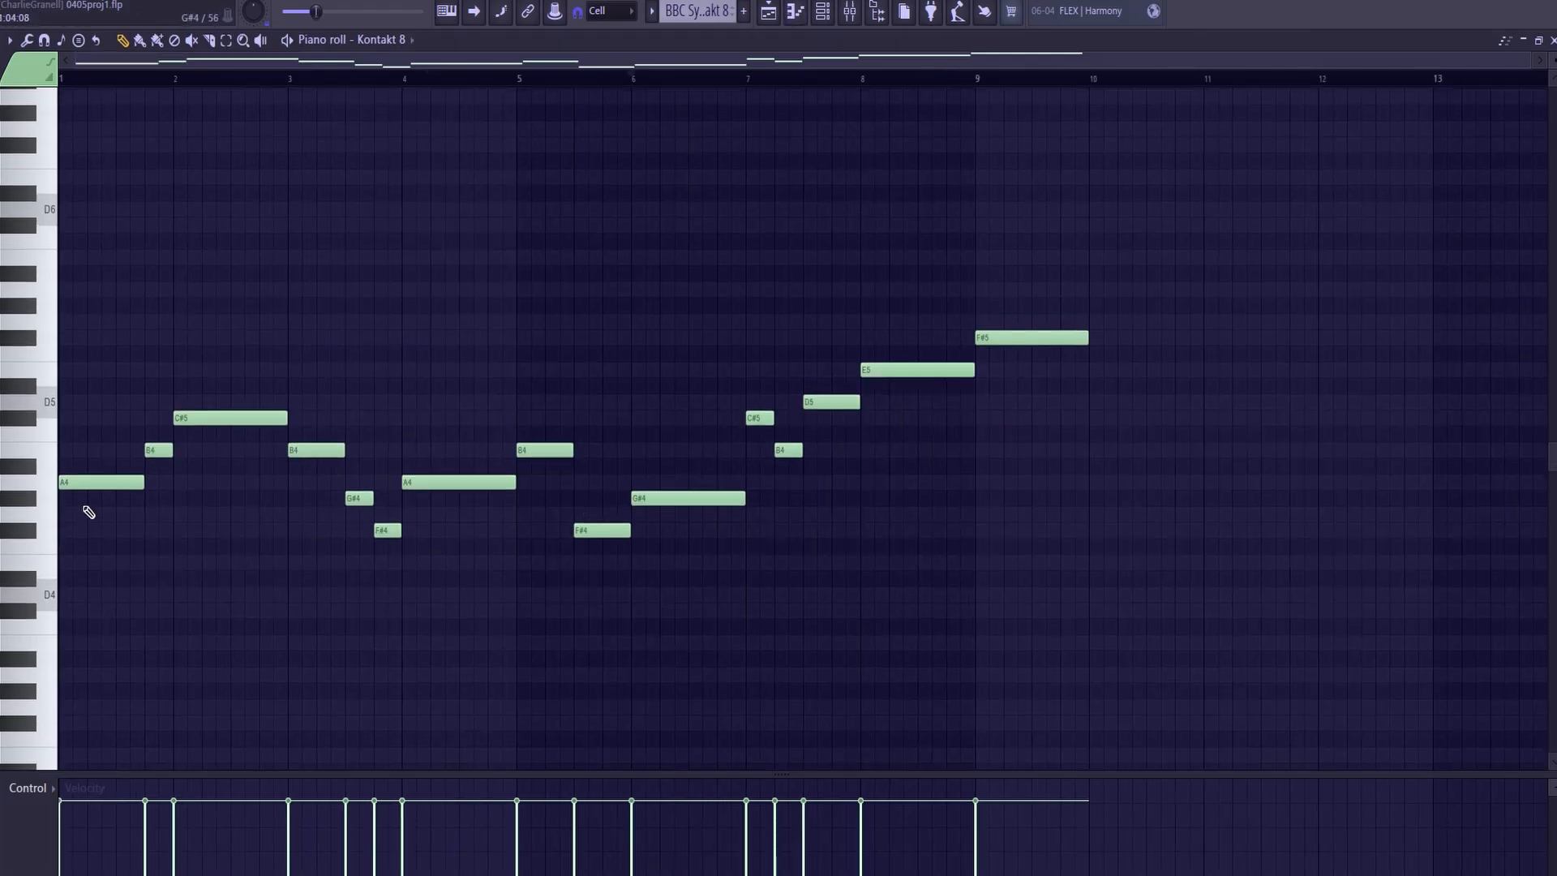
click(821, 13)
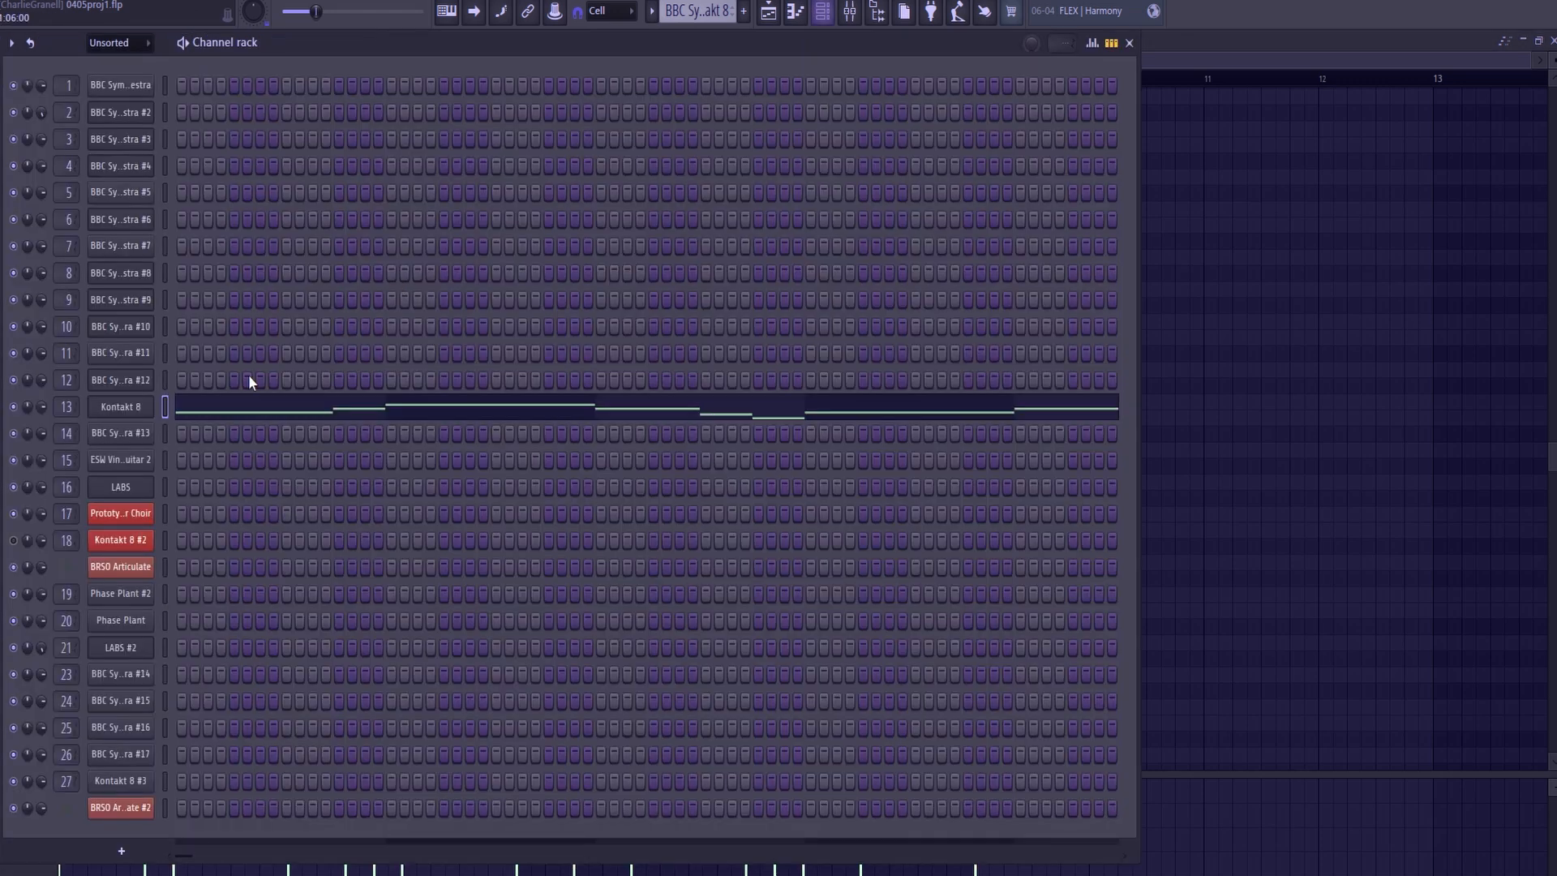
- Open the Kontakt 8 instrument from the channel rack to check its preset, then view its notes in the piano roll and return to the playlist
click(143, 416)
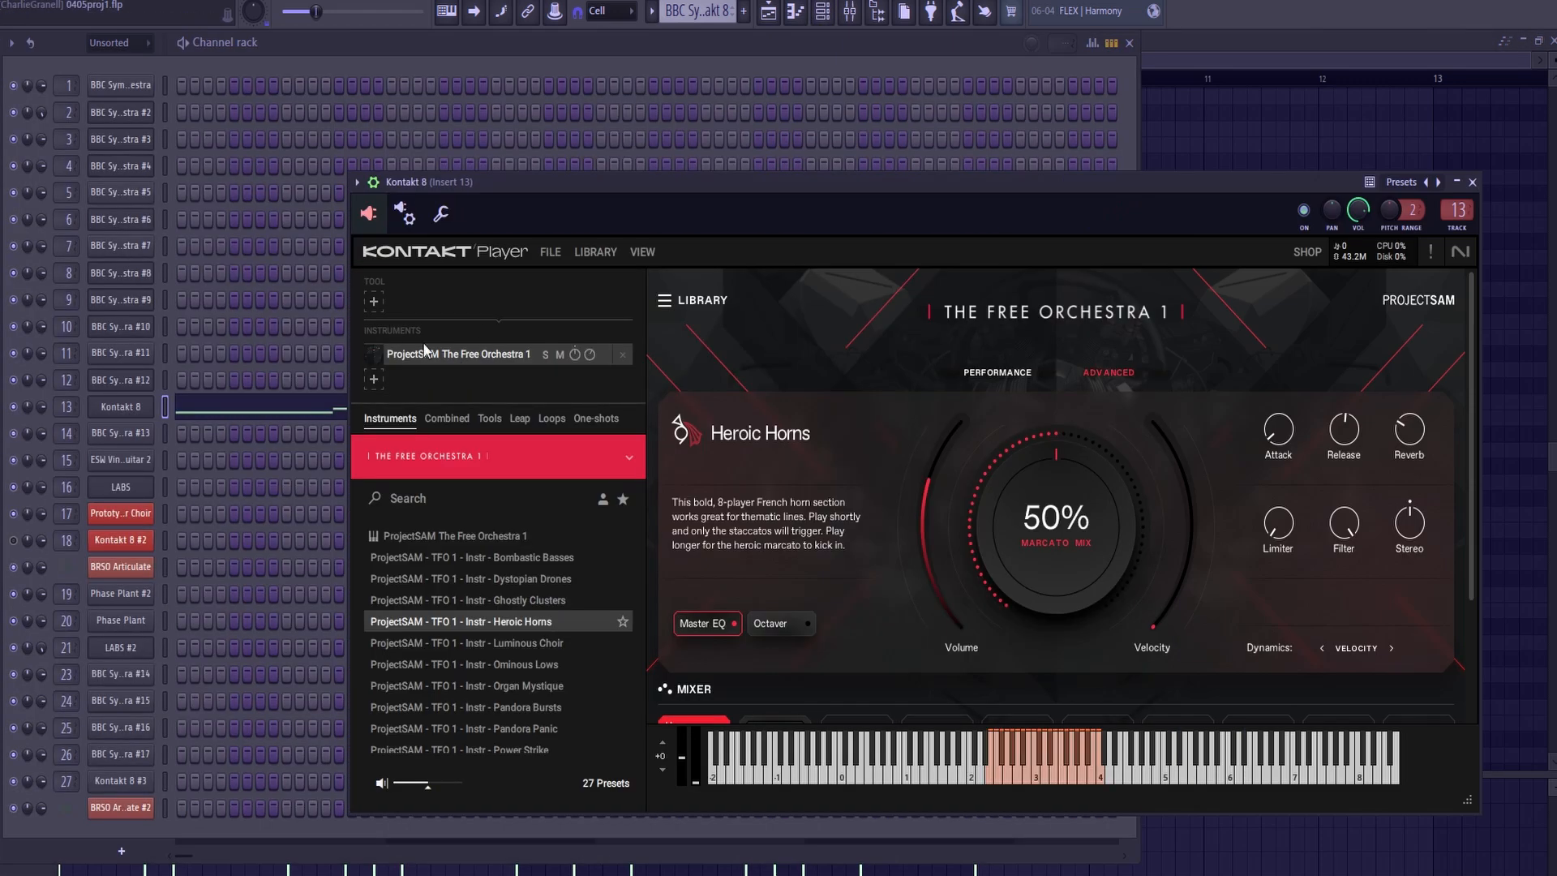
click(796, 15)
double_click(597, 399)
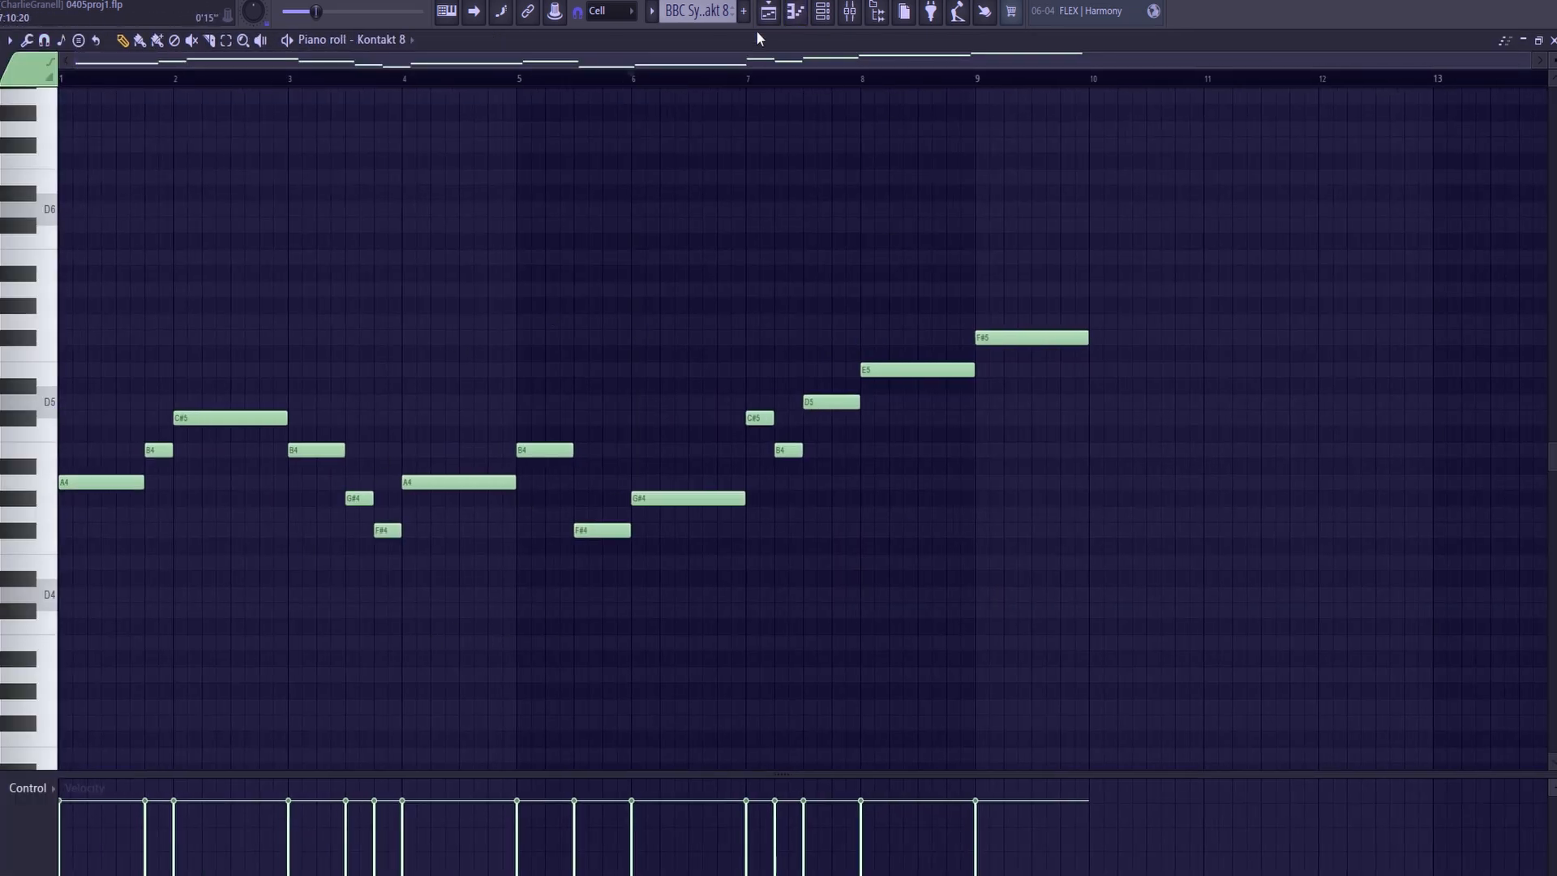
click(771, 13)
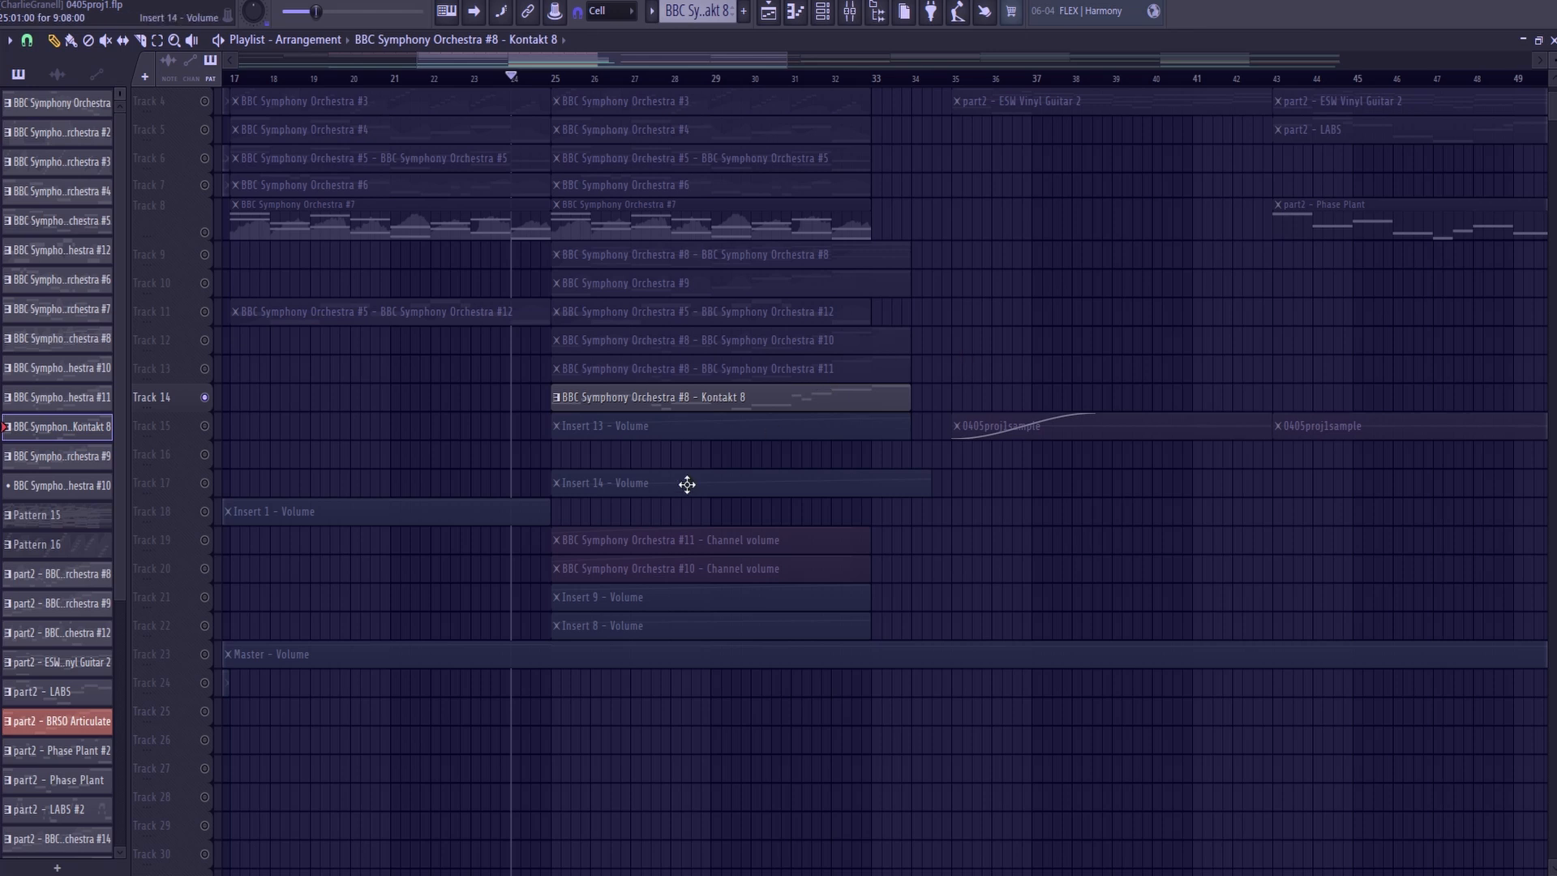
- Reopen the Kontakt 8 clip on Track 14 briefly, then play the arrangement from bar 25 with all tracks unmuted
double_click(678, 397)
click(769, 12)
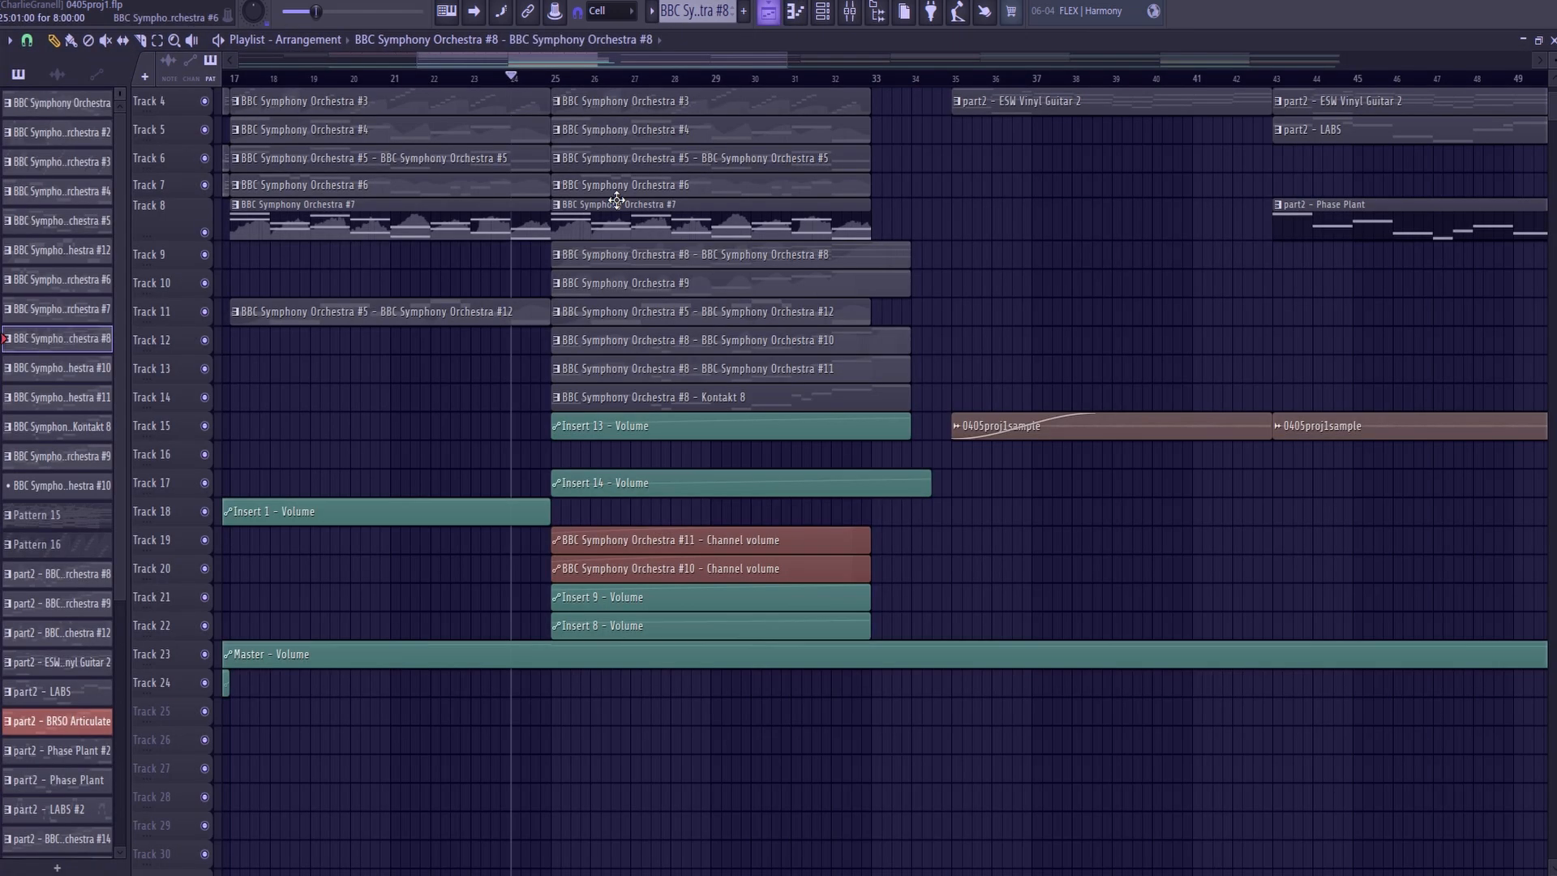
click(560, 88)
key(space)
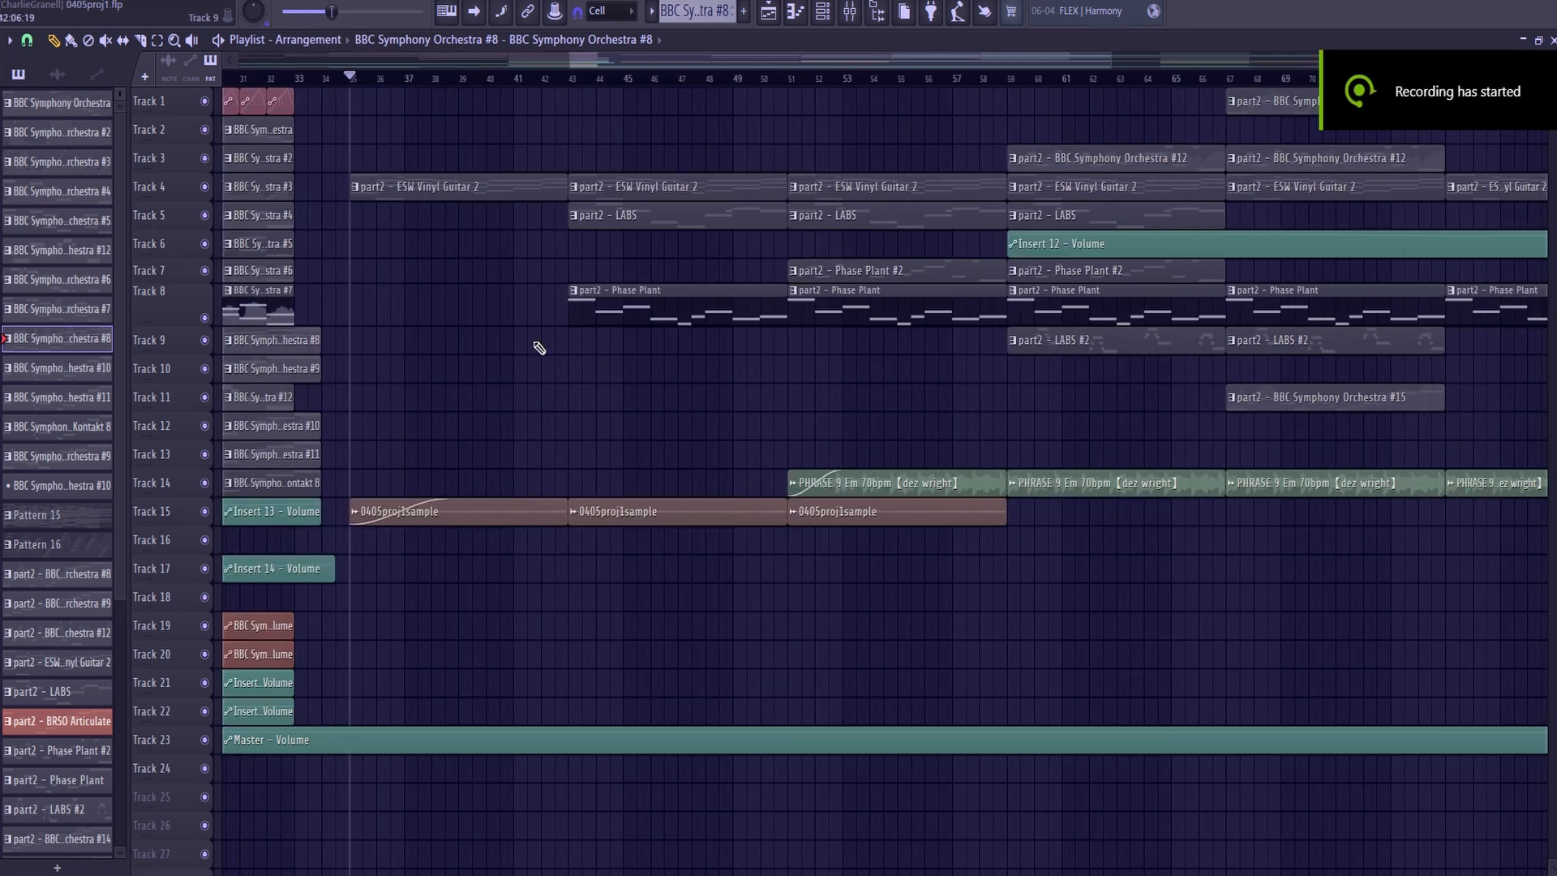
- Audition the part2 - ESW Vinyl Guitar 2 clip at bar 35 on Track 4 in the piano roll and return to the playlist
double_click(416, 191)
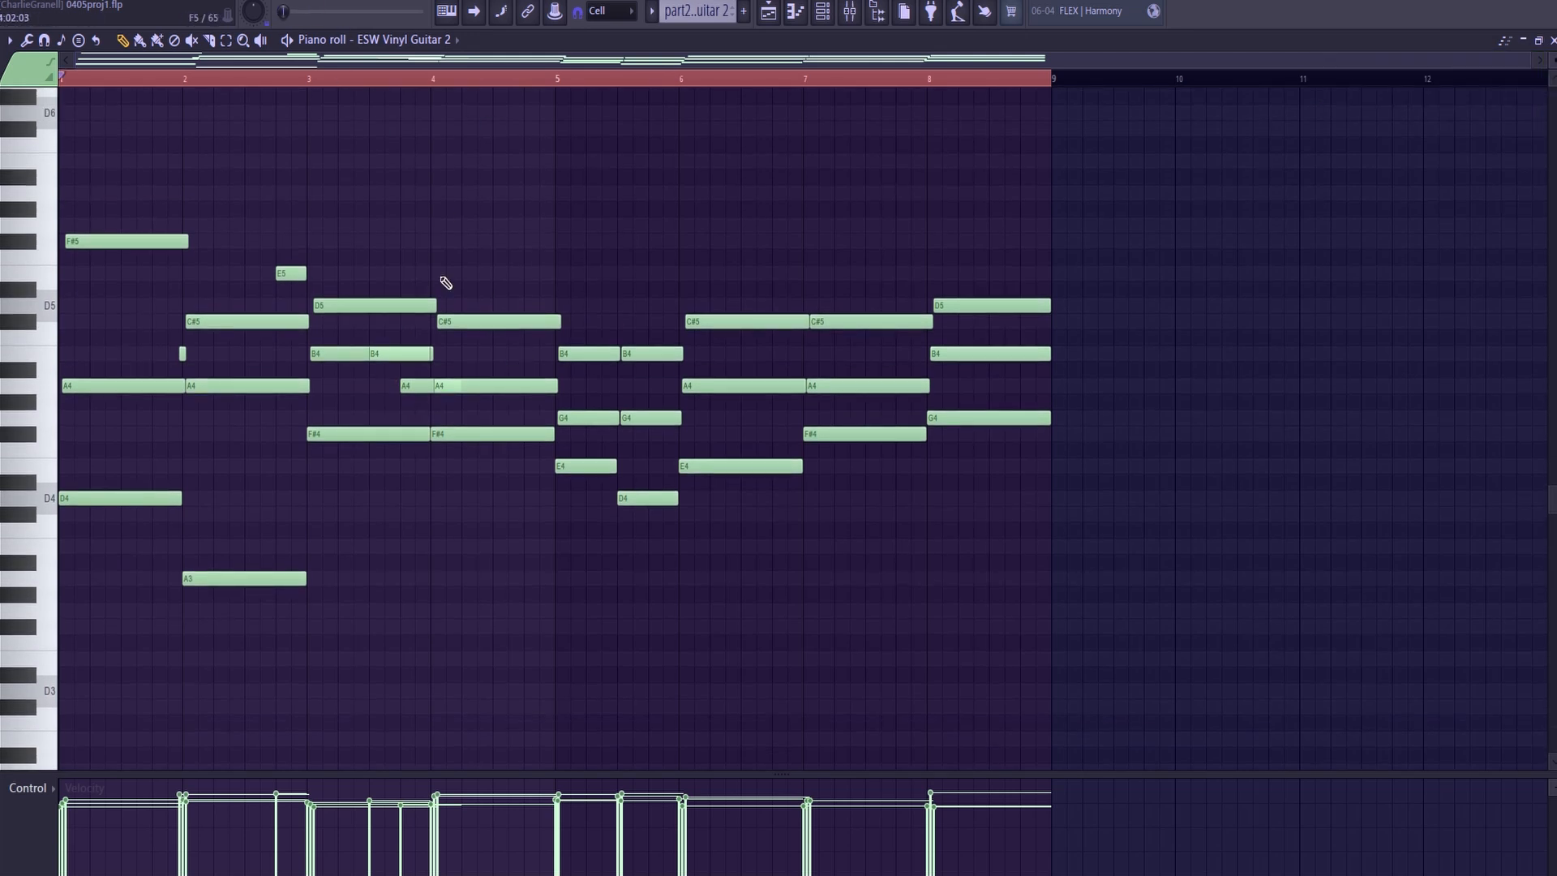
key(space)
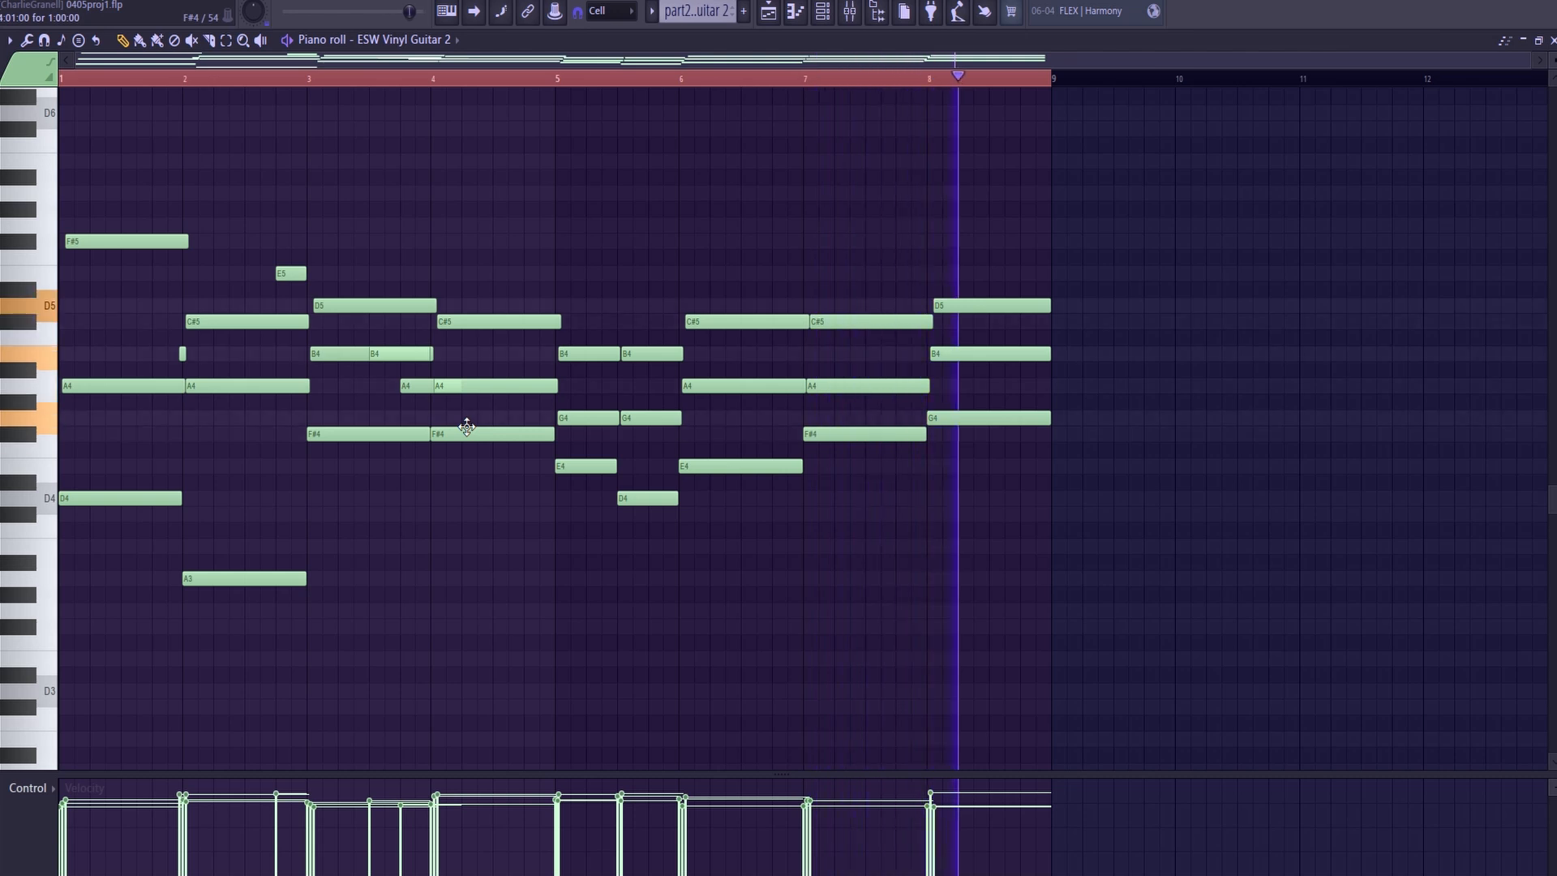
key(space)
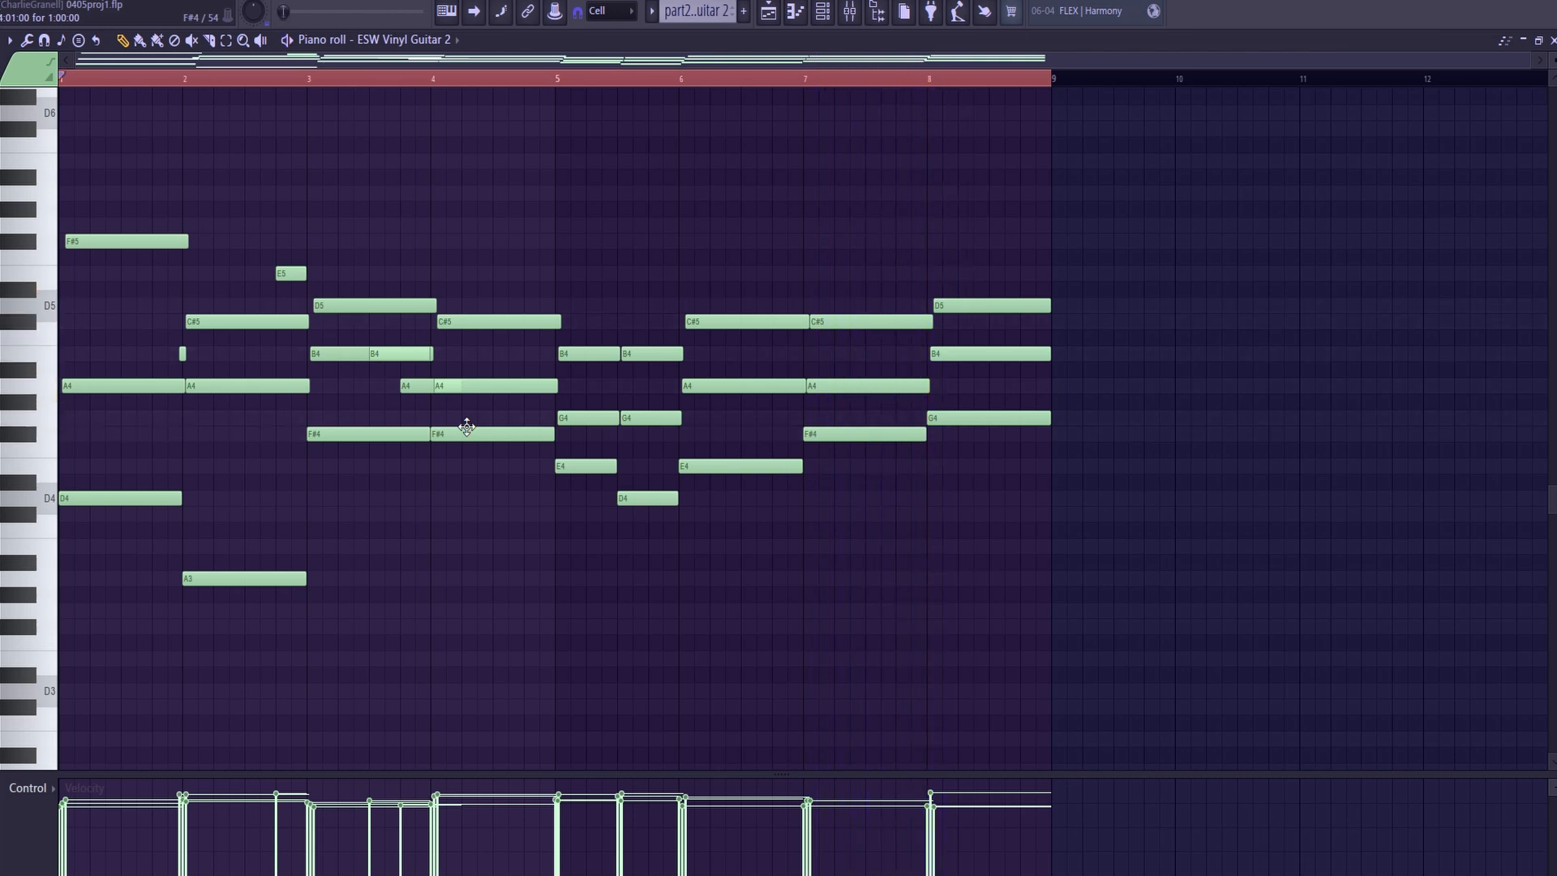
click(773, 9)
- Open the part2 - LABS clip at bar 43 on Track 5 in the piano roll to examine its notes
scroll(733, 382, down, 2)
scroll(733, 325, up, 1)
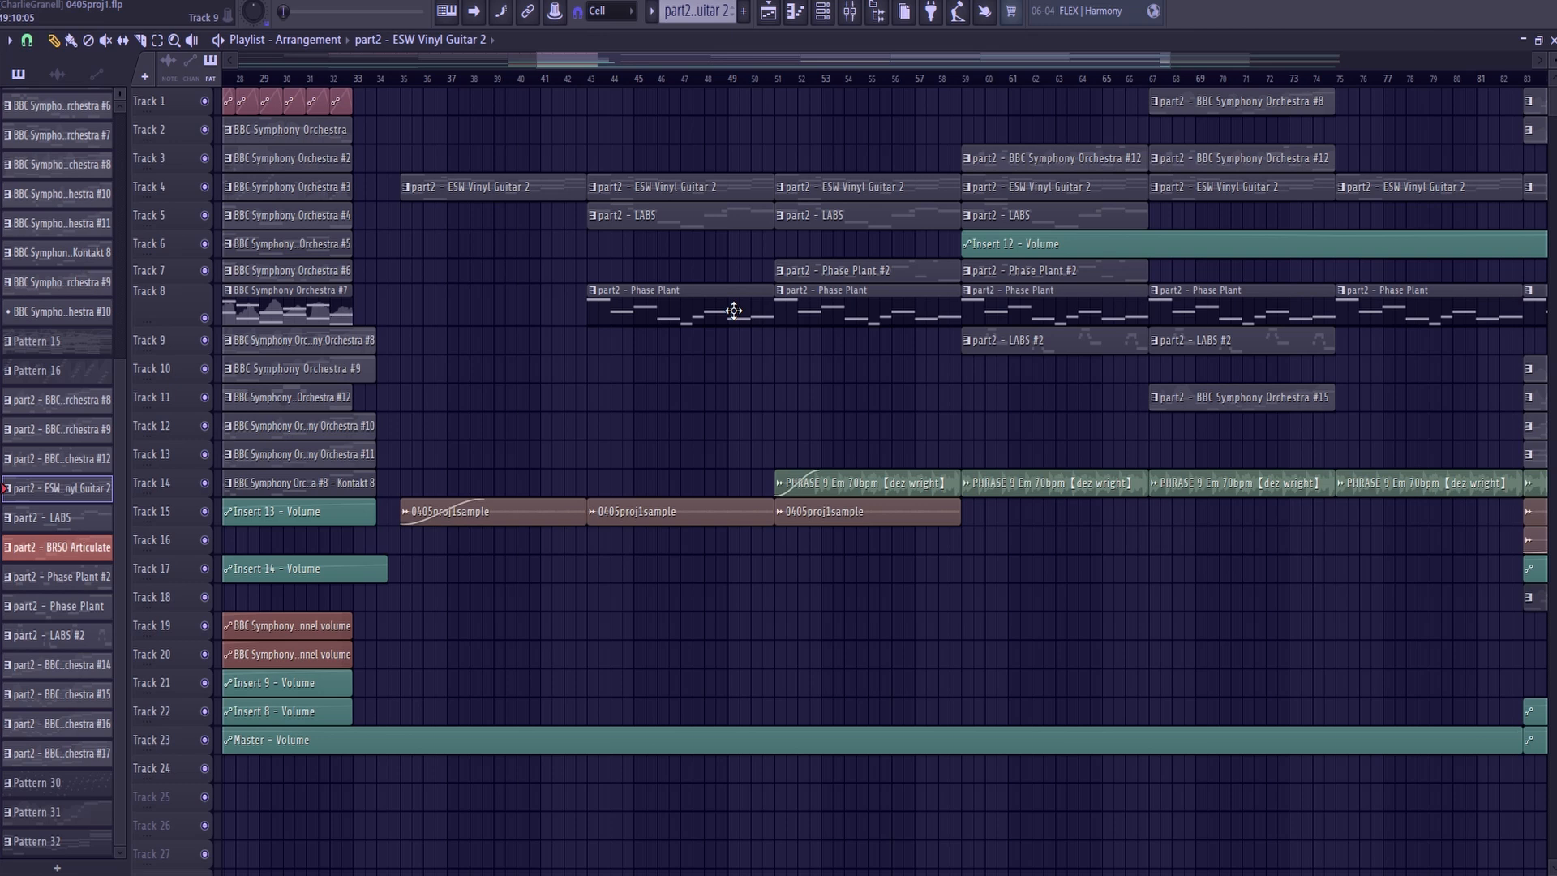
double_click(698, 198)
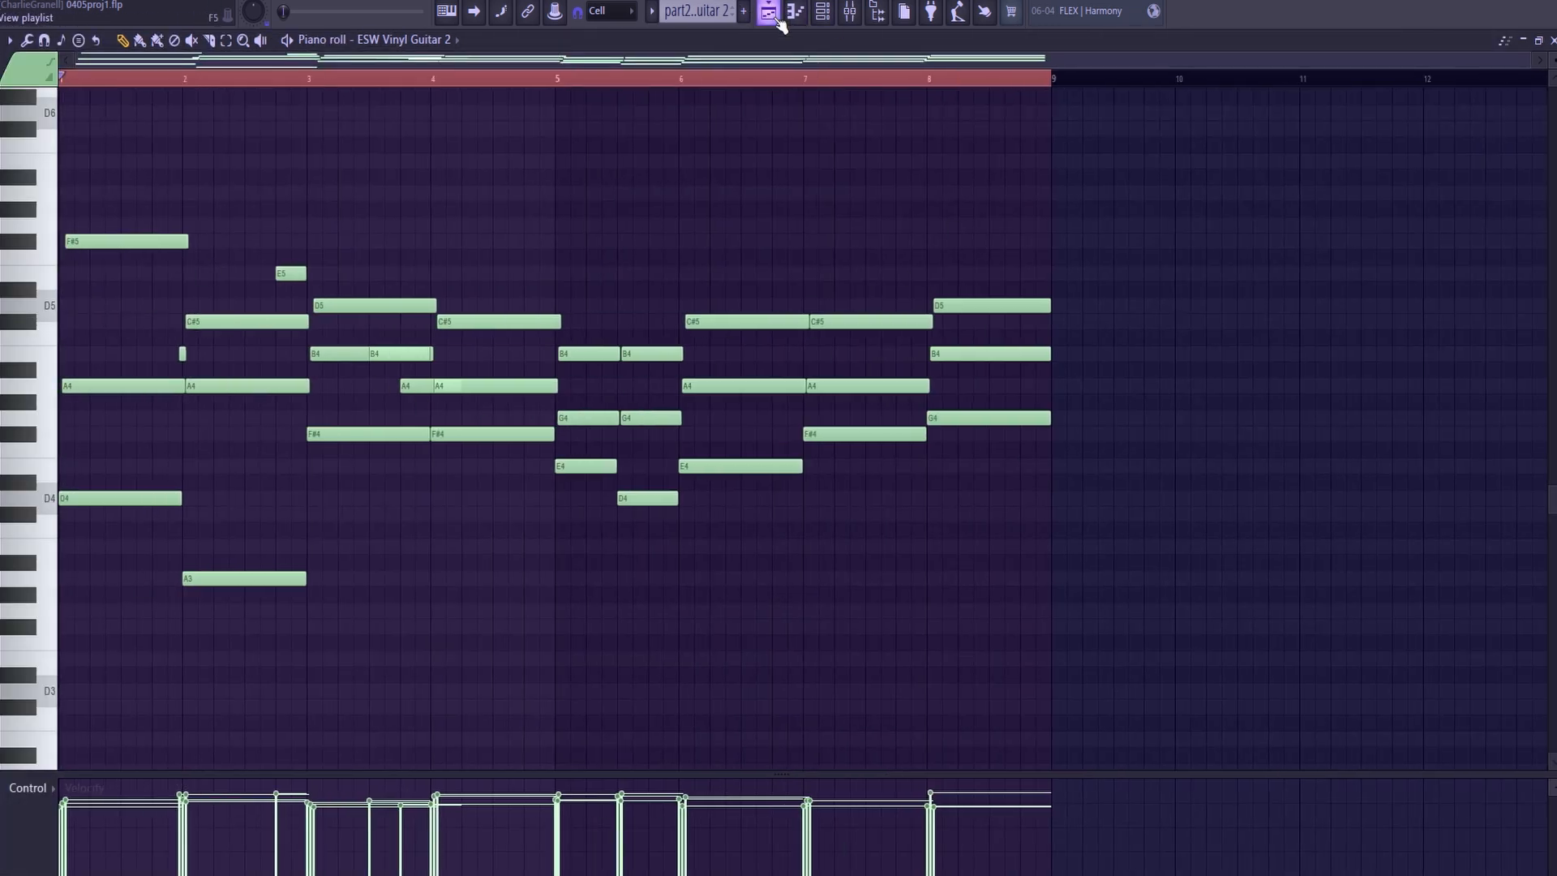
click(772, 14)
double_click(657, 218)
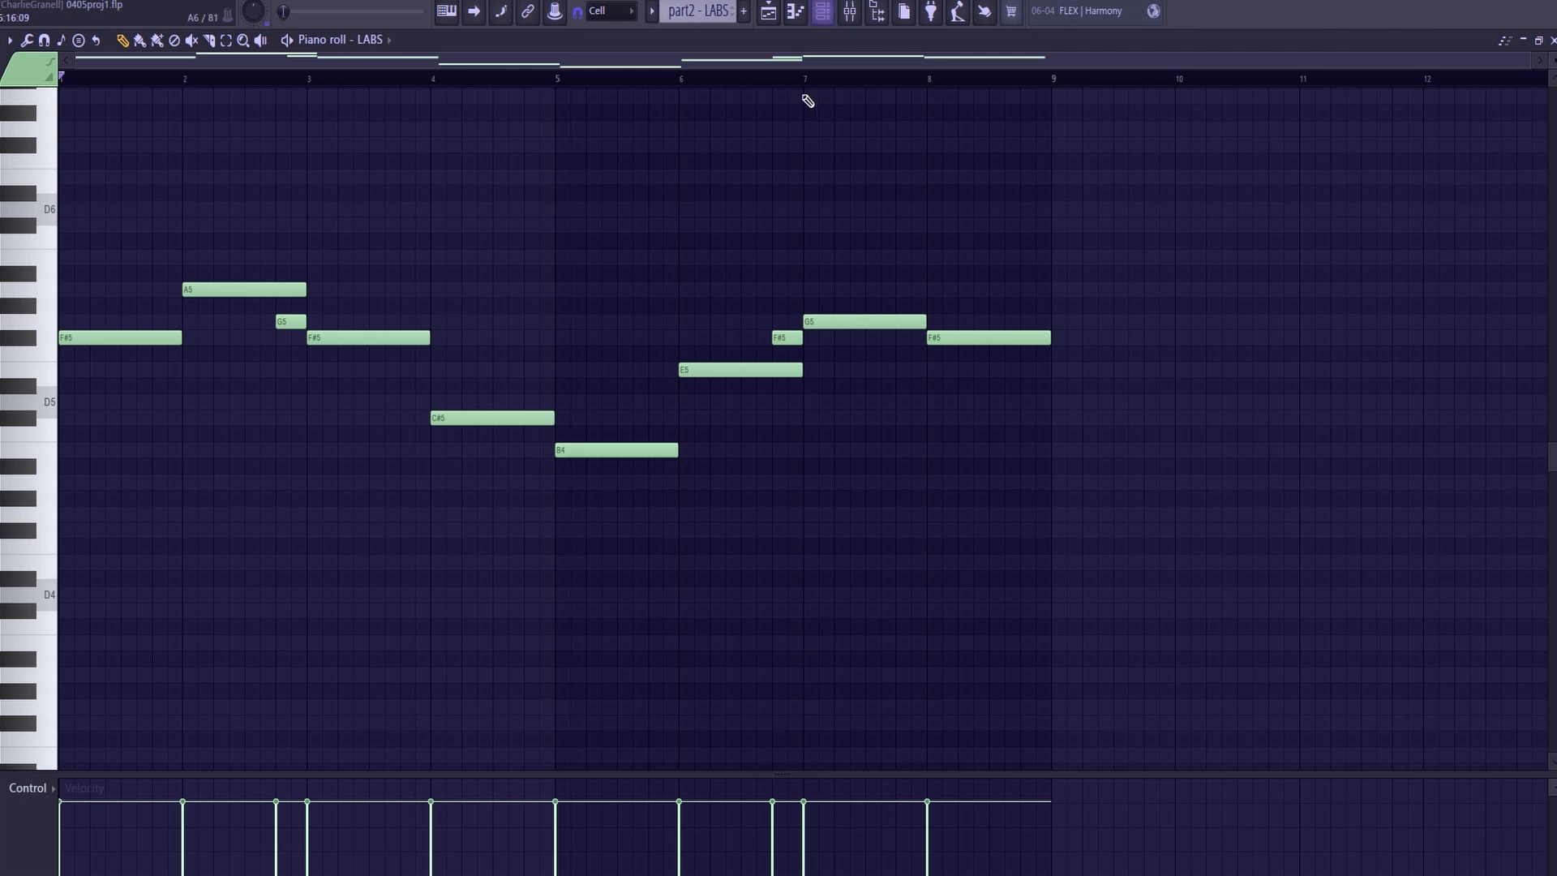
scroll(382, 389, up, 1)
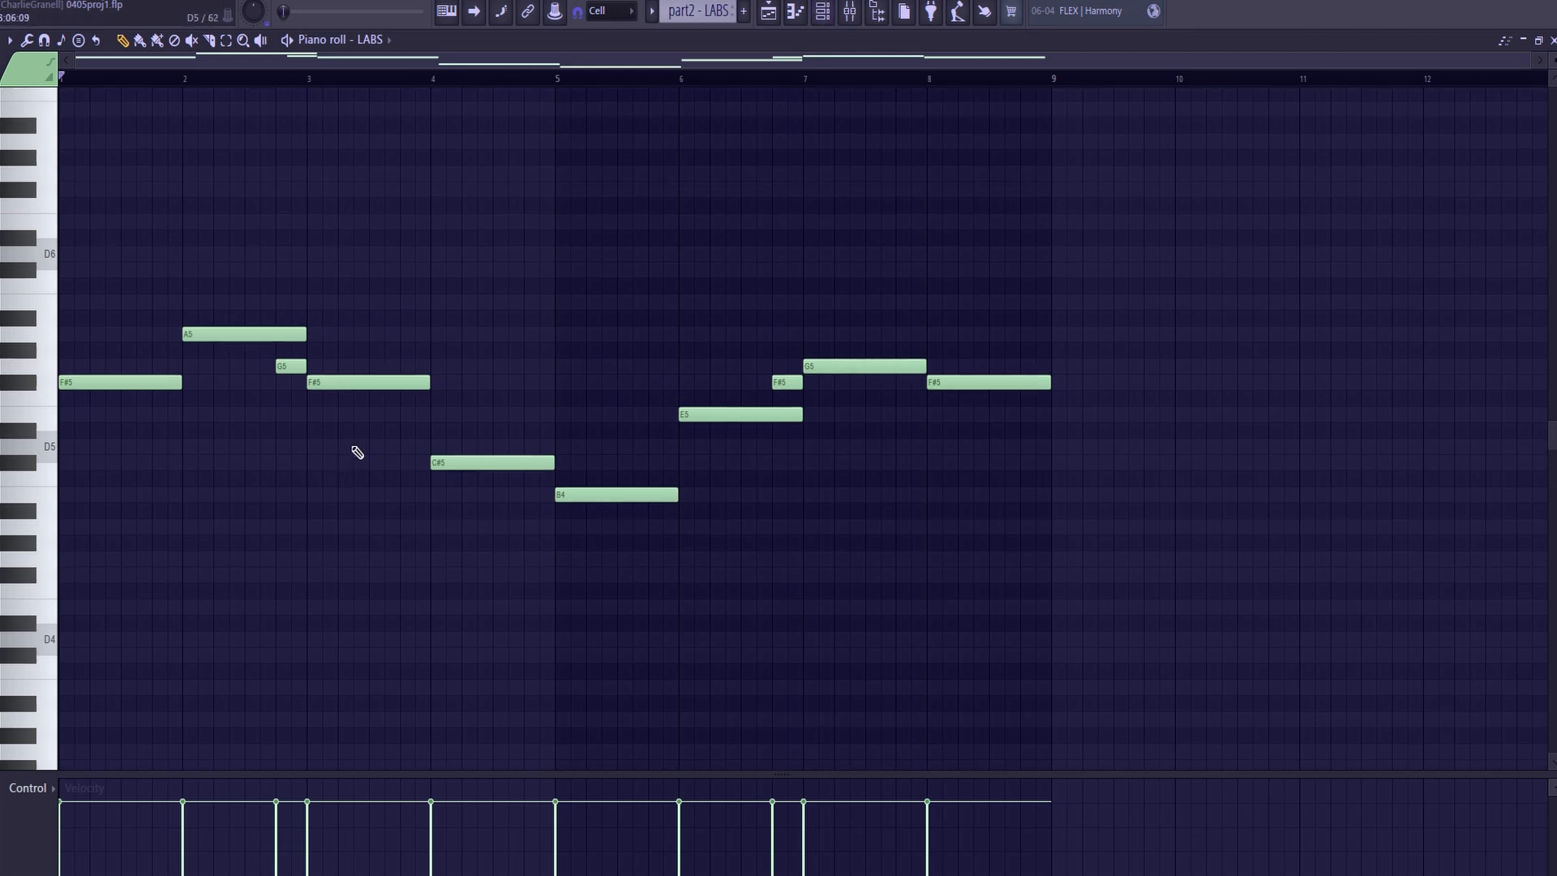
- Open the LABS instrument from the channel rack to look up its preset, then close the rack
click(796, 11)
click(823, 12)
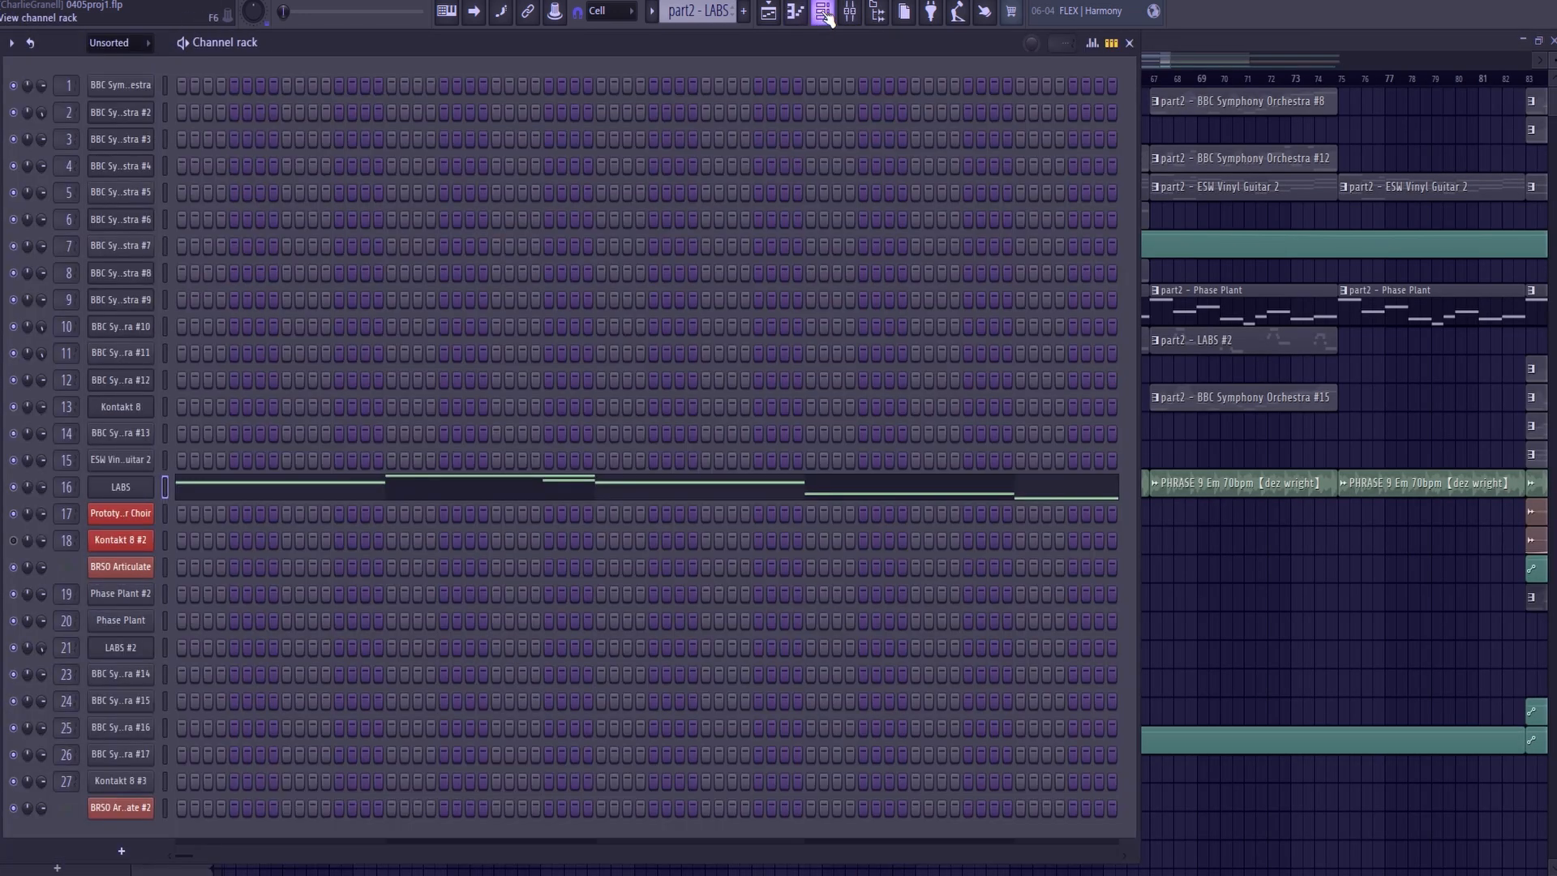
click(140, 493)
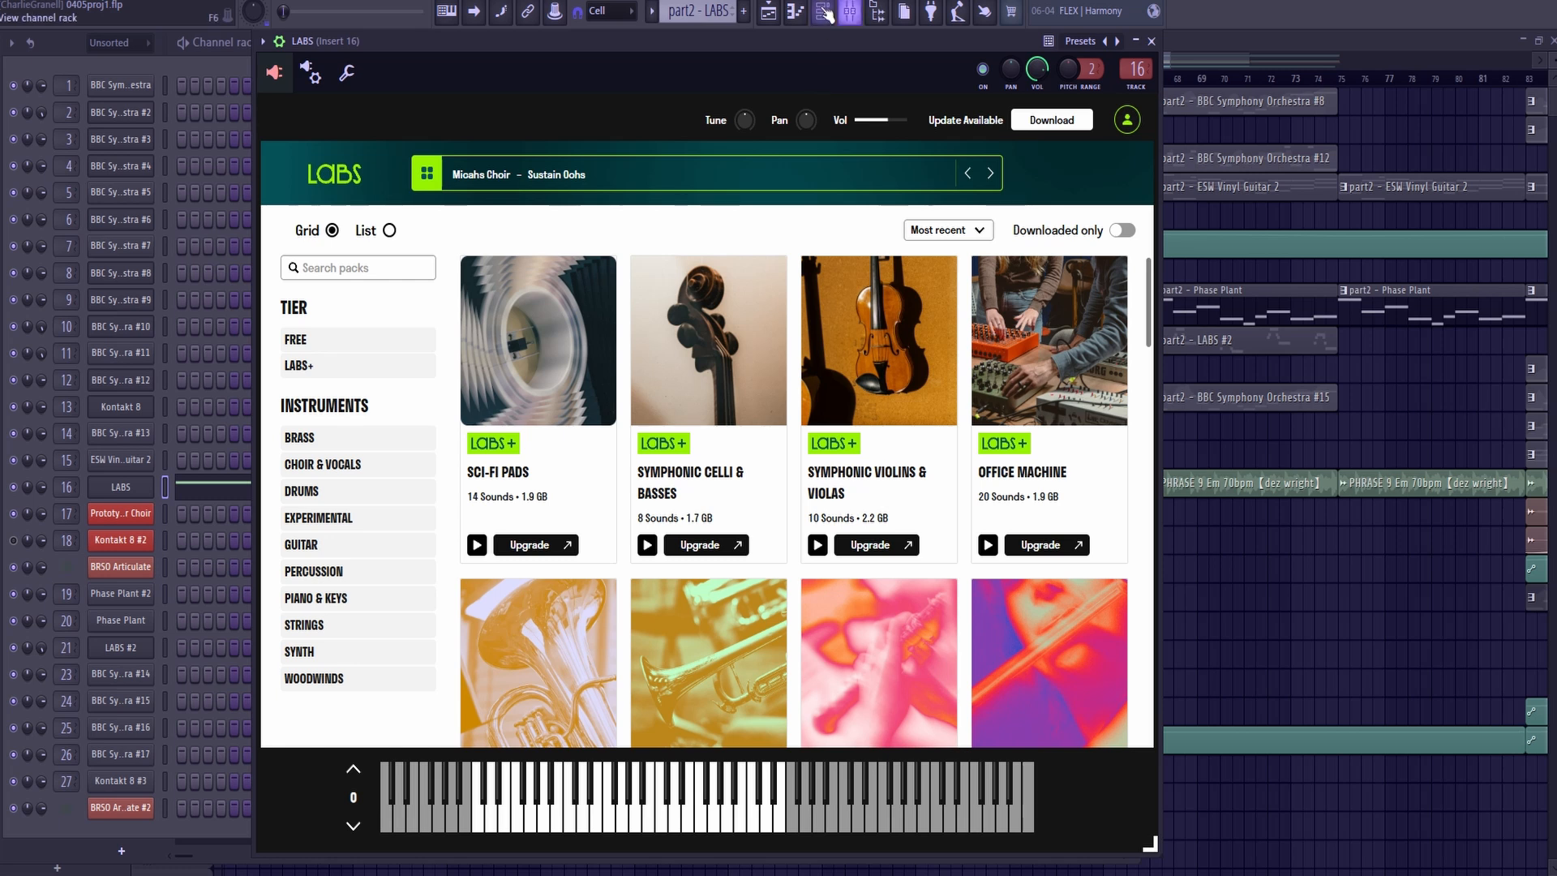
click(824, 12)
- Solo Track 5 and play the part2 - LABS clip from bar 43 while following its notes in the piano roll
right_click(206, 216)
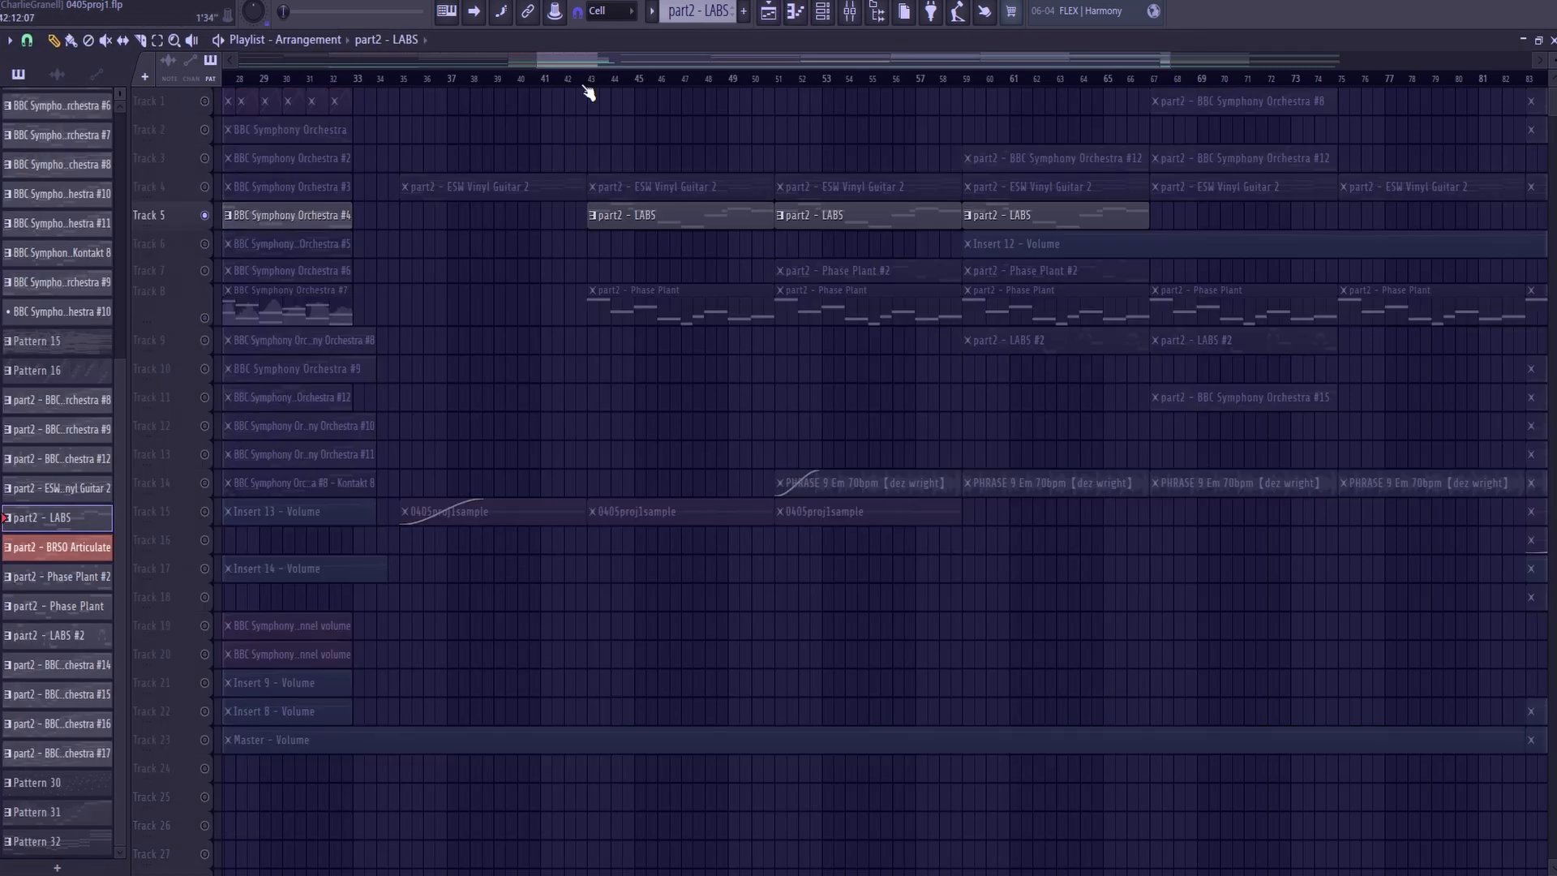
key(space)
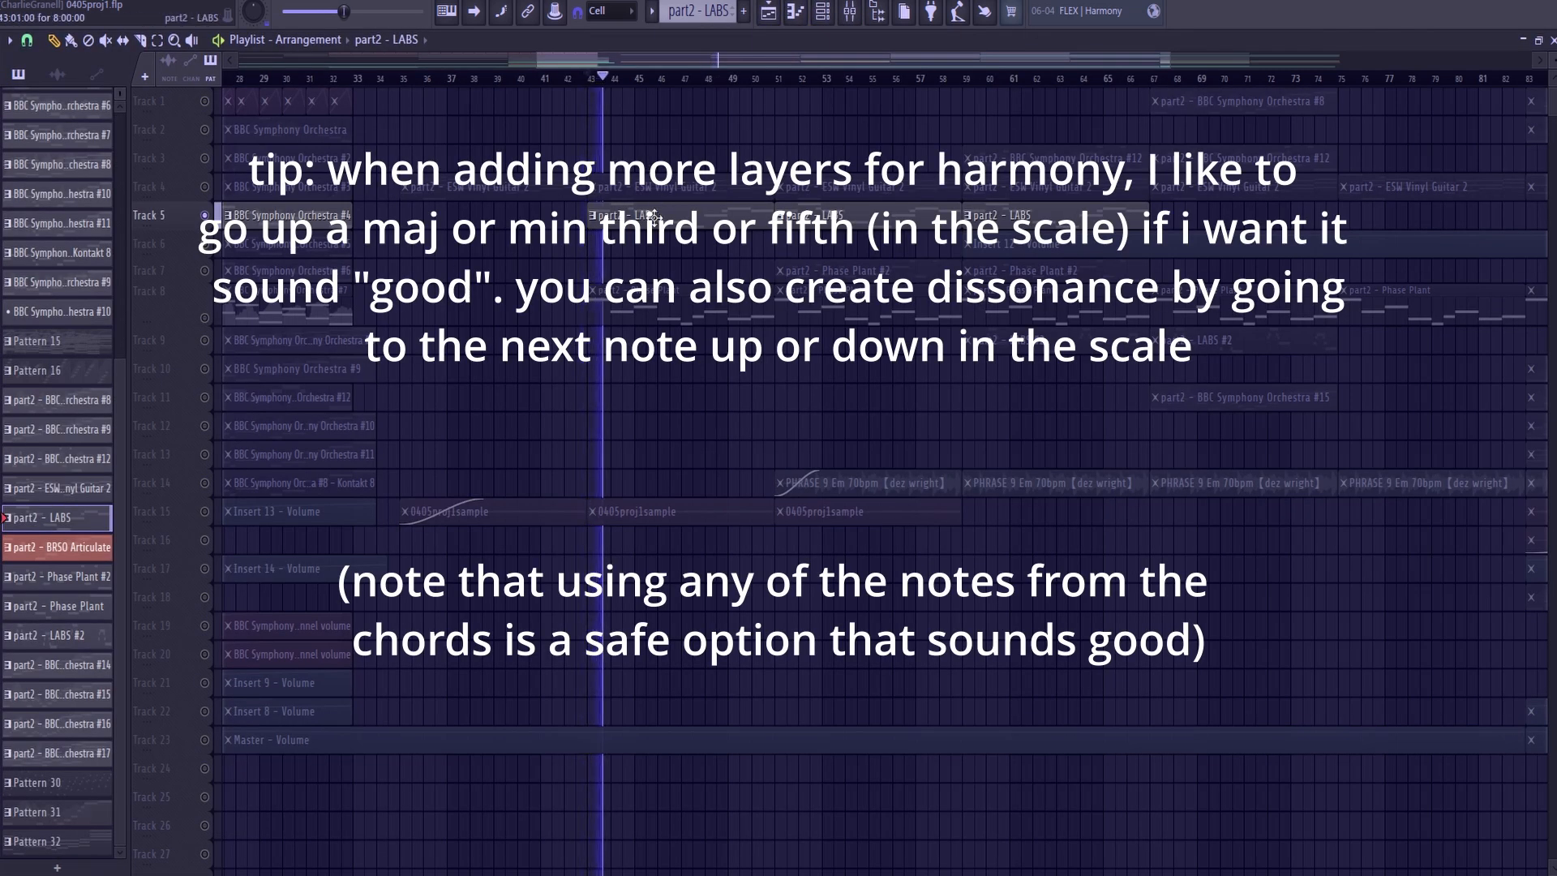
double_click(654, 216)
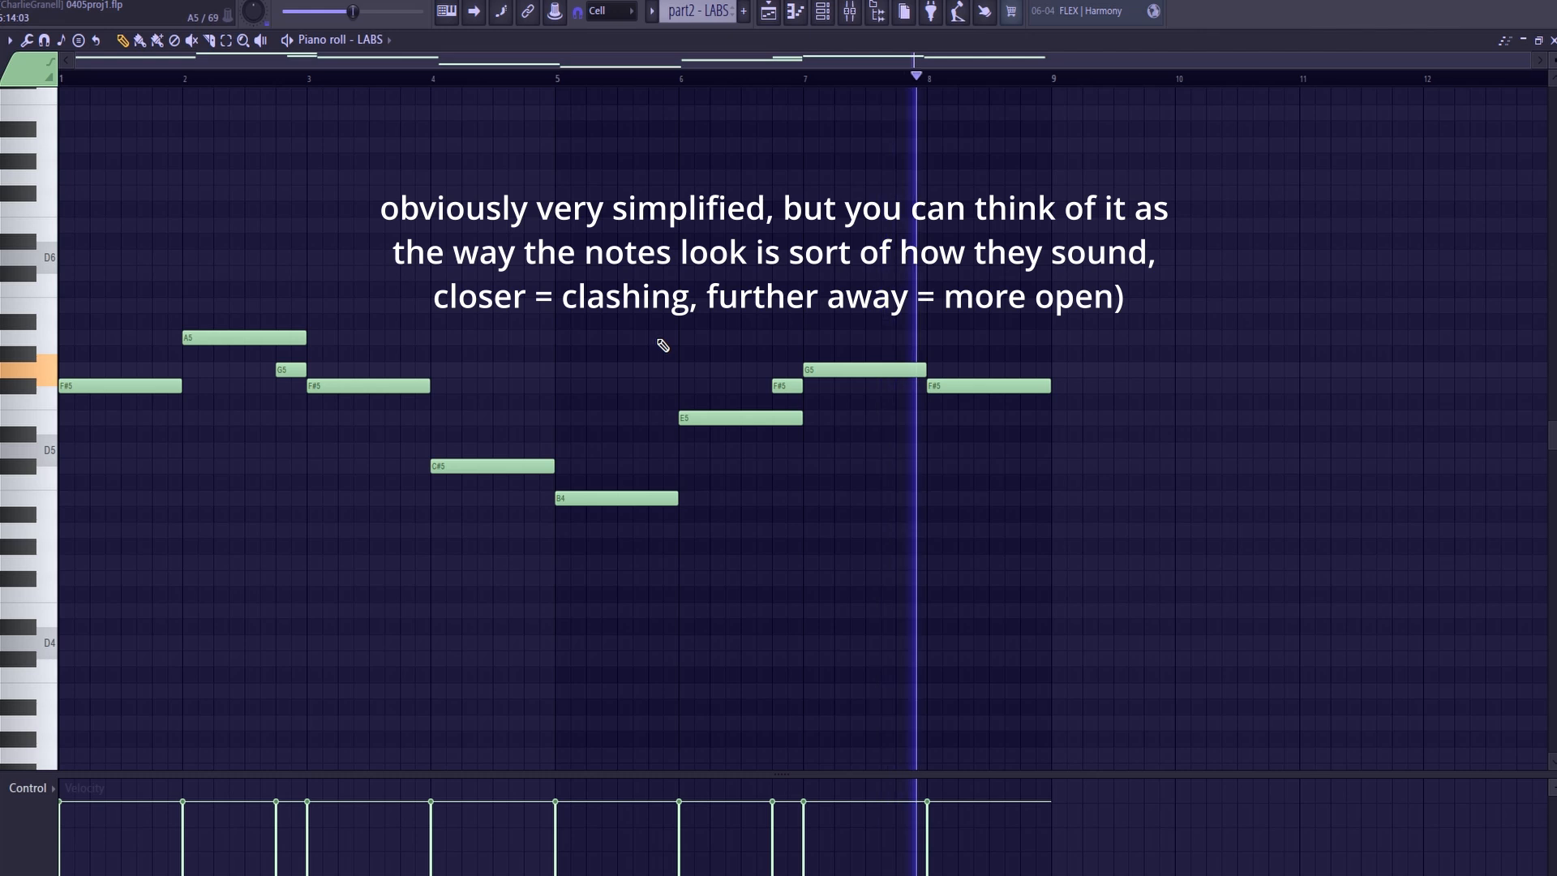
click(774, 15)
- Examine the chord notes of the ESW Vinyl Guitar 2 clip at bar 43 in the piano roll and return to the playlist
double_click(651, 199)
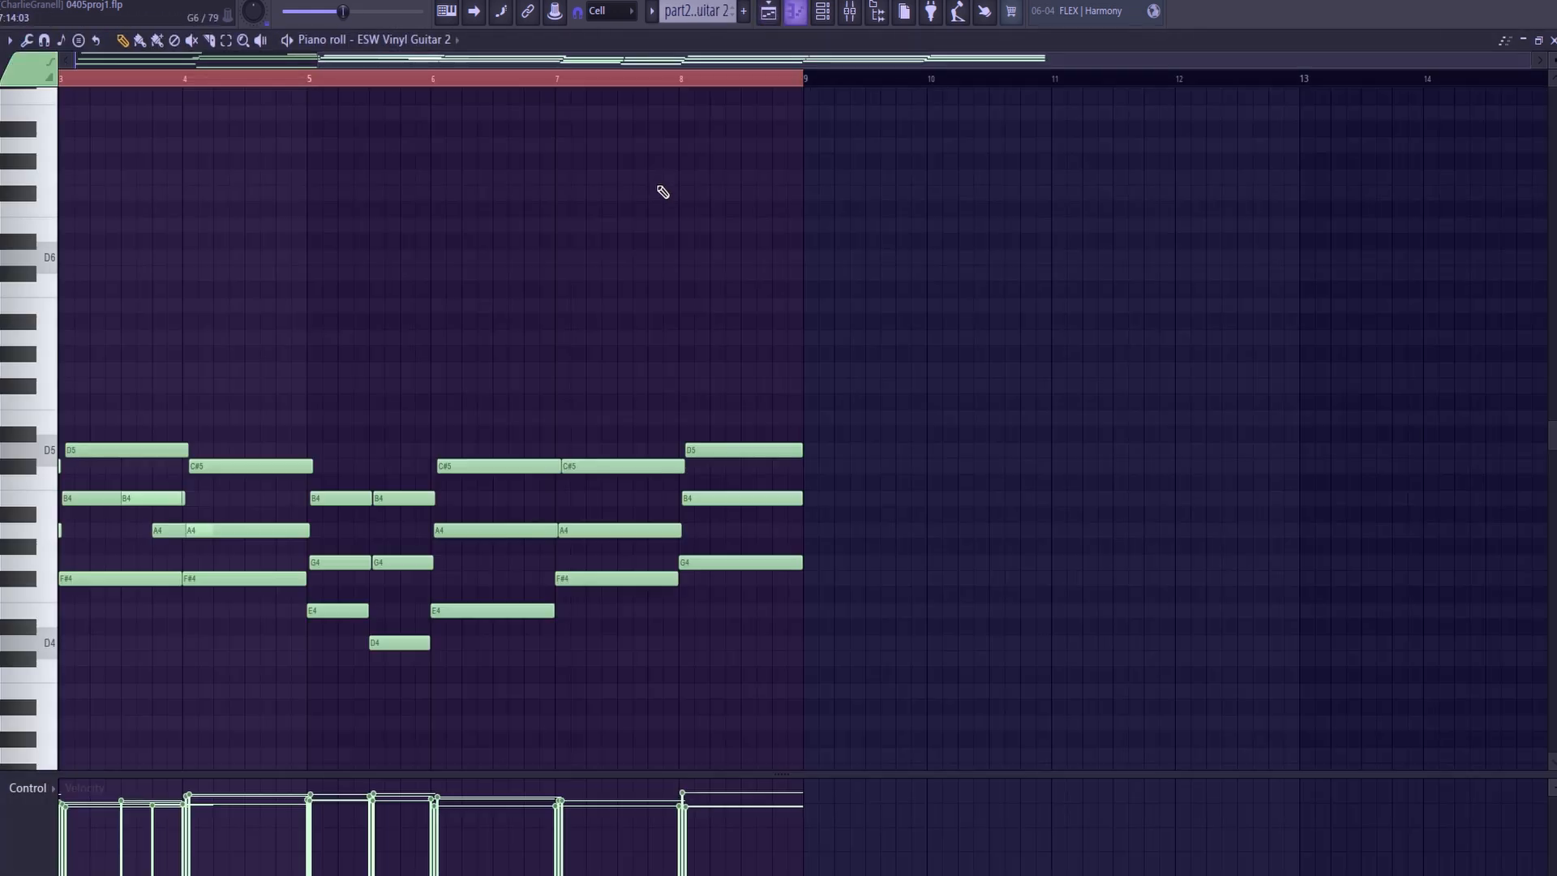
scroll(599, 430, up, 1)
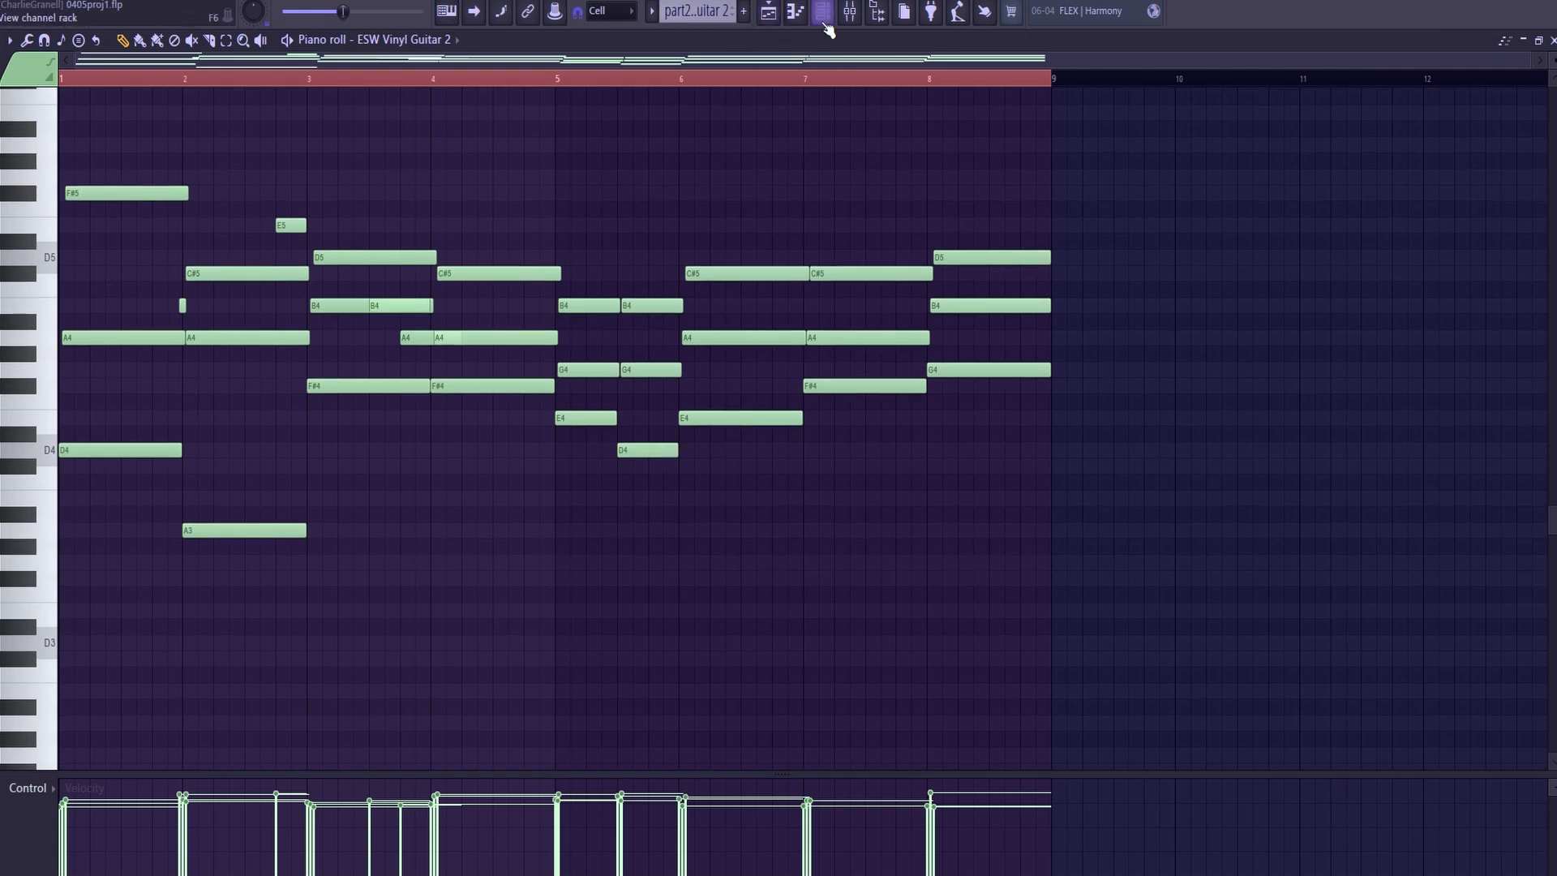
click(769, 13)
- Solo Track 15 and audition the 0405proj1sample clip from bar 35
click(208, 515)
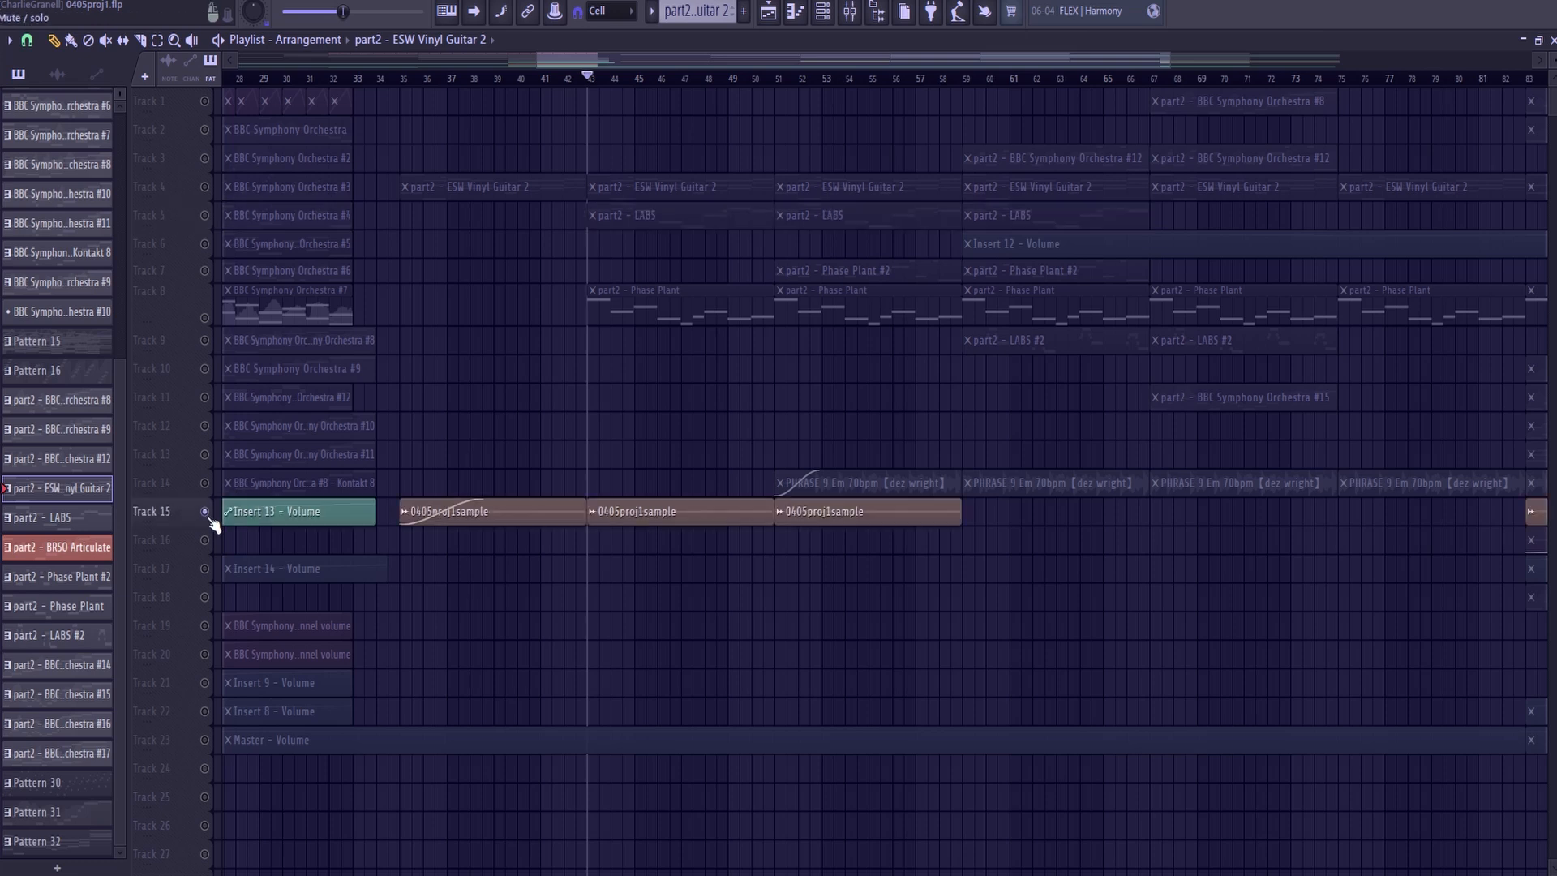
click(406, 78)
key(space)
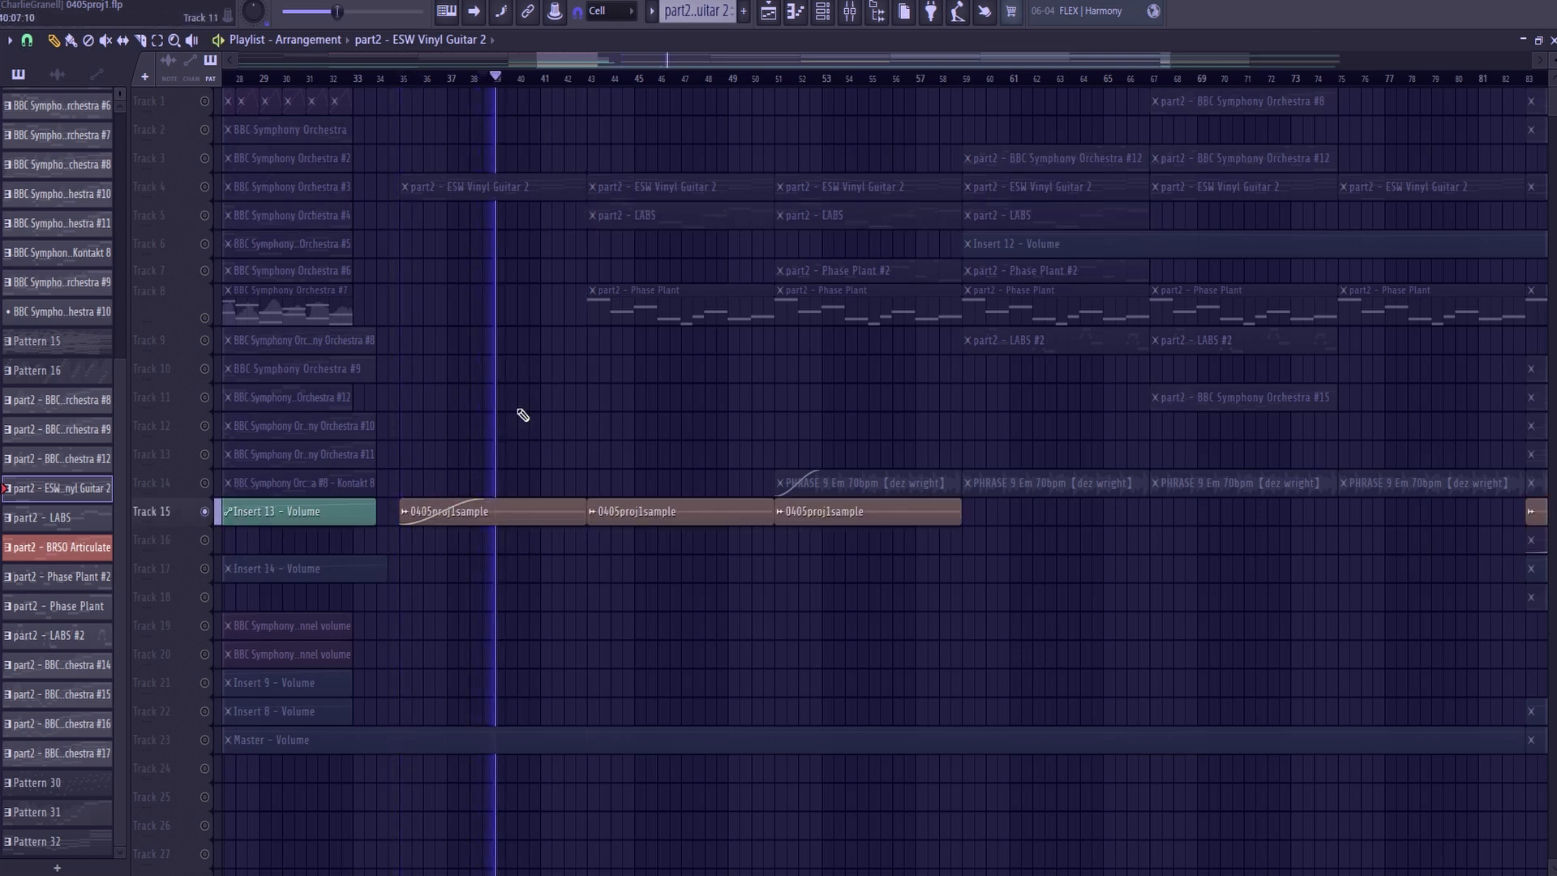
key(space)
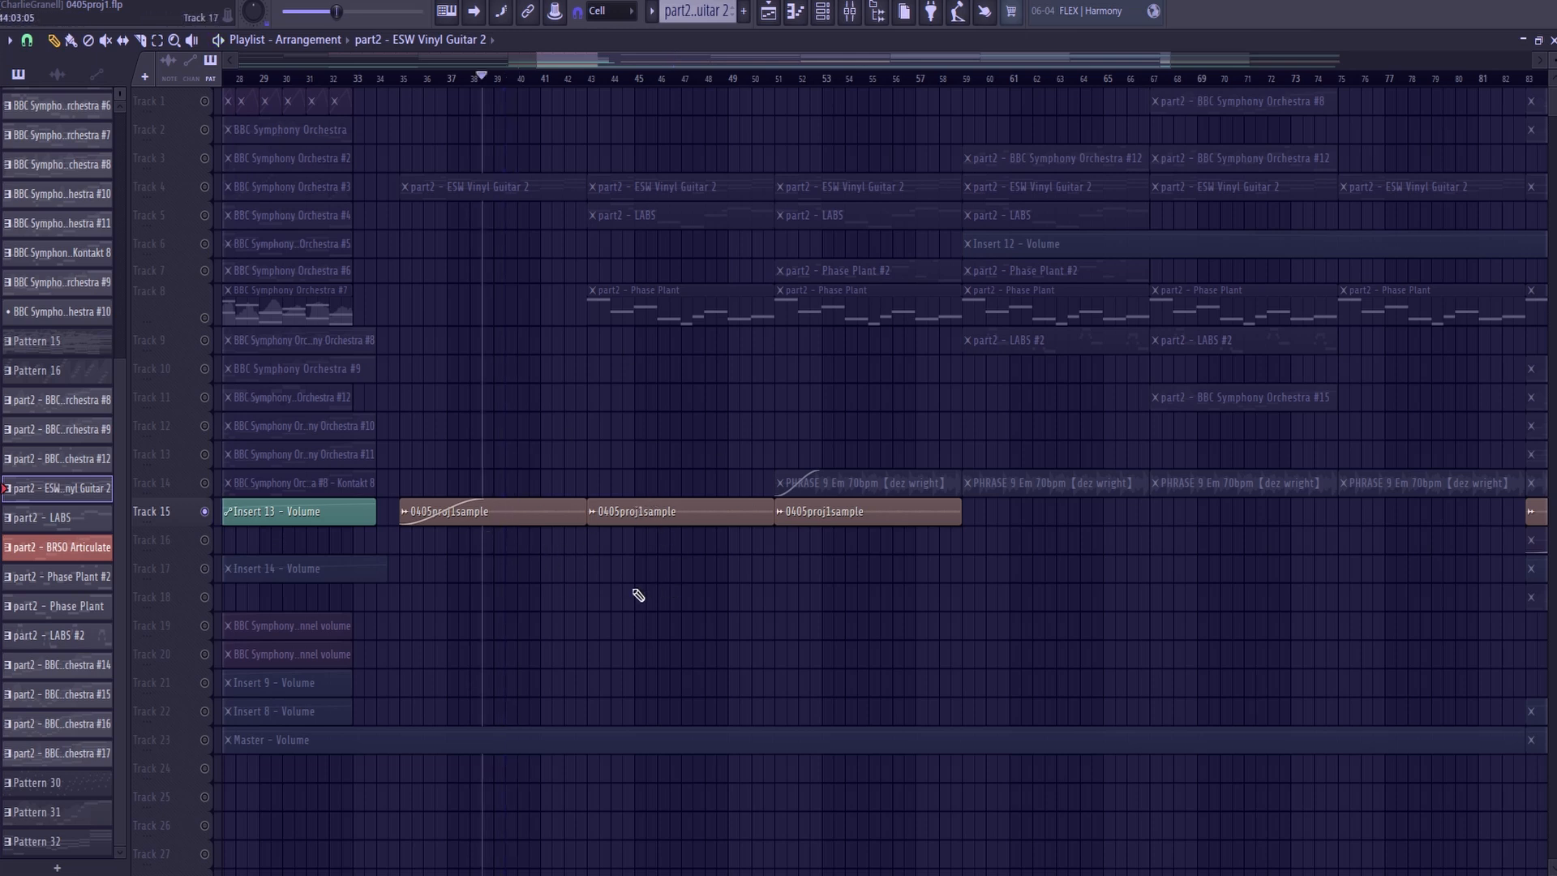
- Solo Track 8 at bar 43 and audition the part2 - Phase Plant pattern in the piano roll
scroll(770, 620, down, 3)
scroll(929, 657, up, 2)
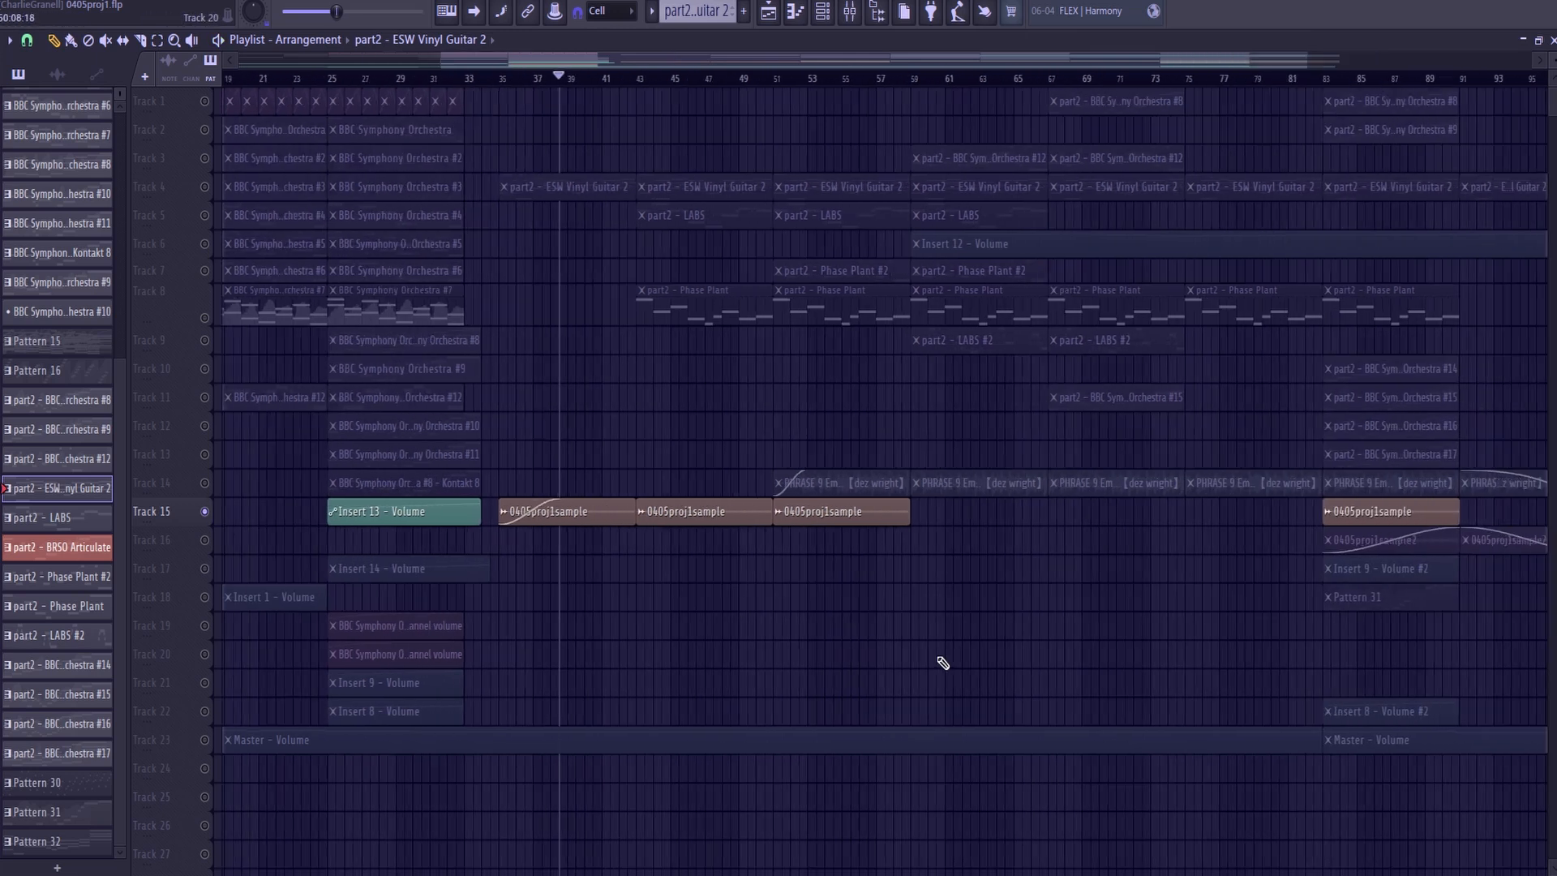
drag(602, 81, 587, 82)
right_click(206, 319)
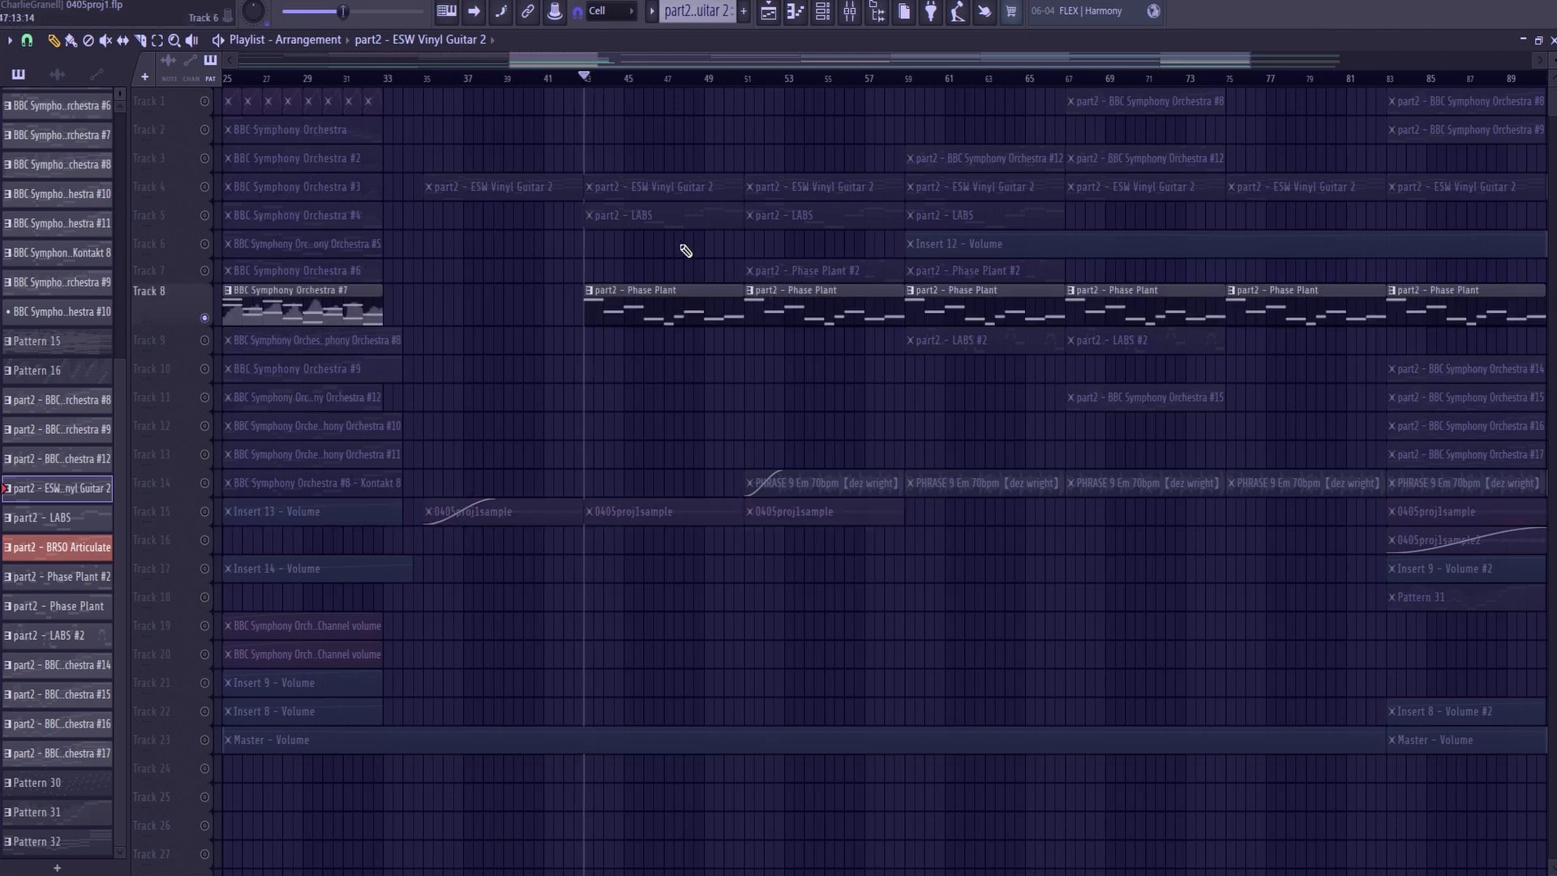
double_click(617, 315)
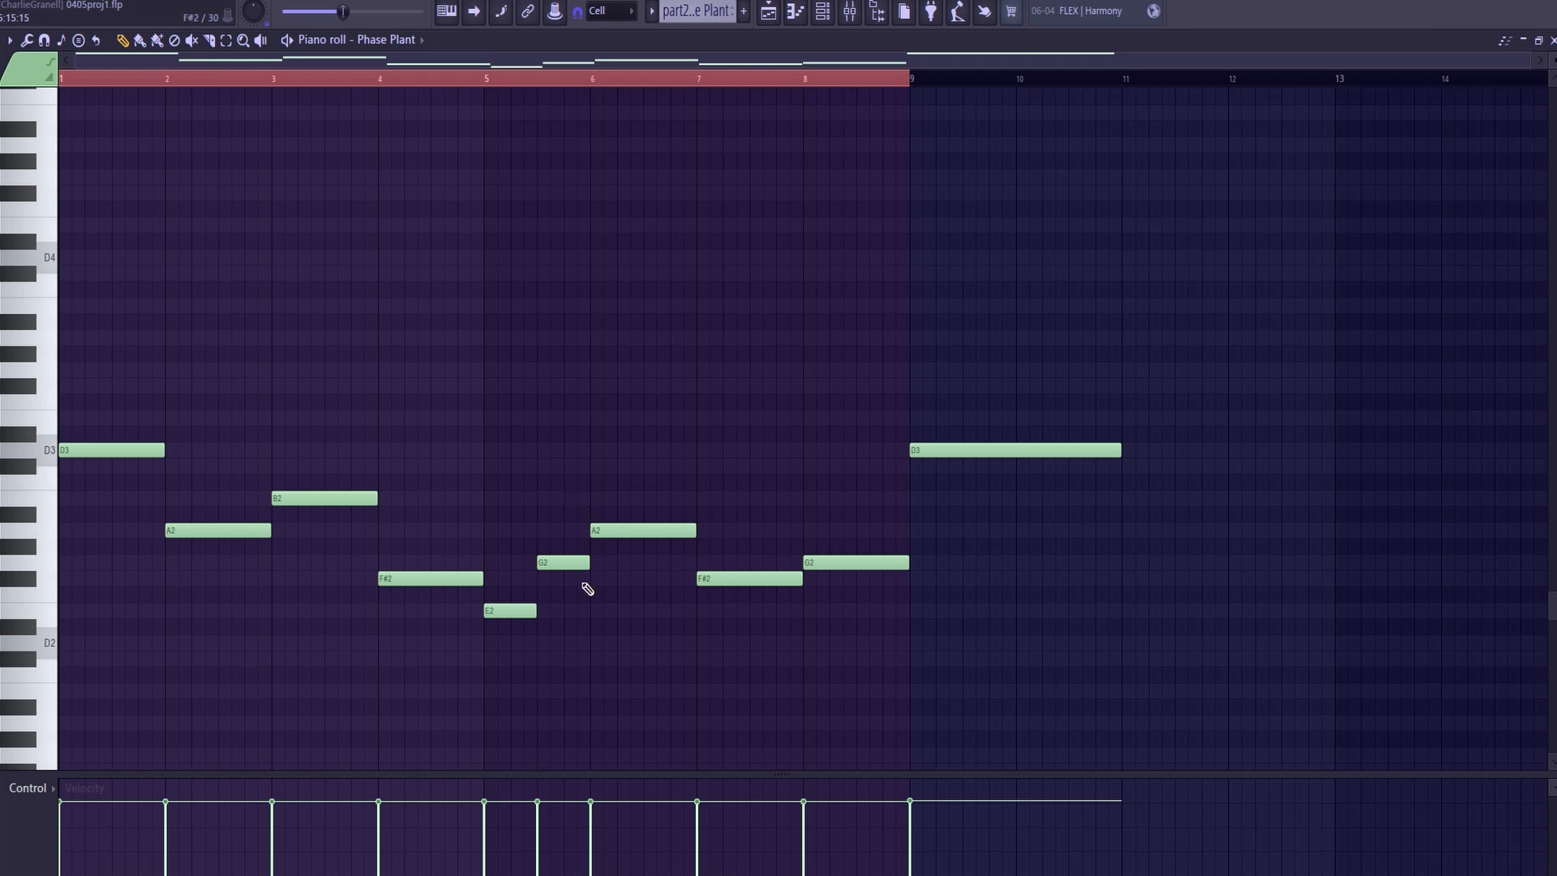
scroll(528, 394, up, 1)
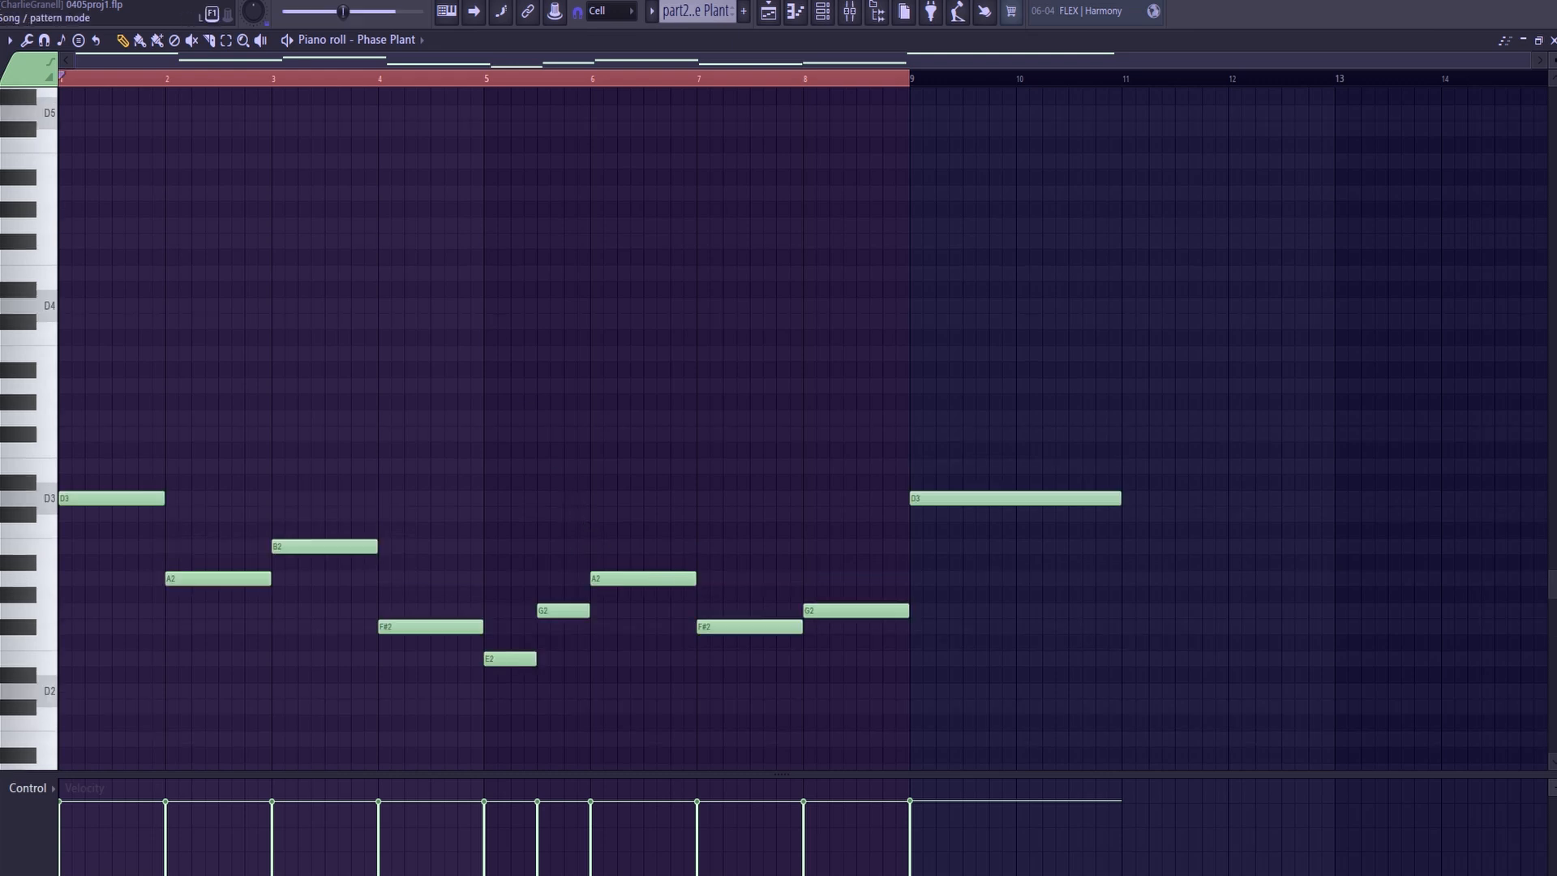
key(space)
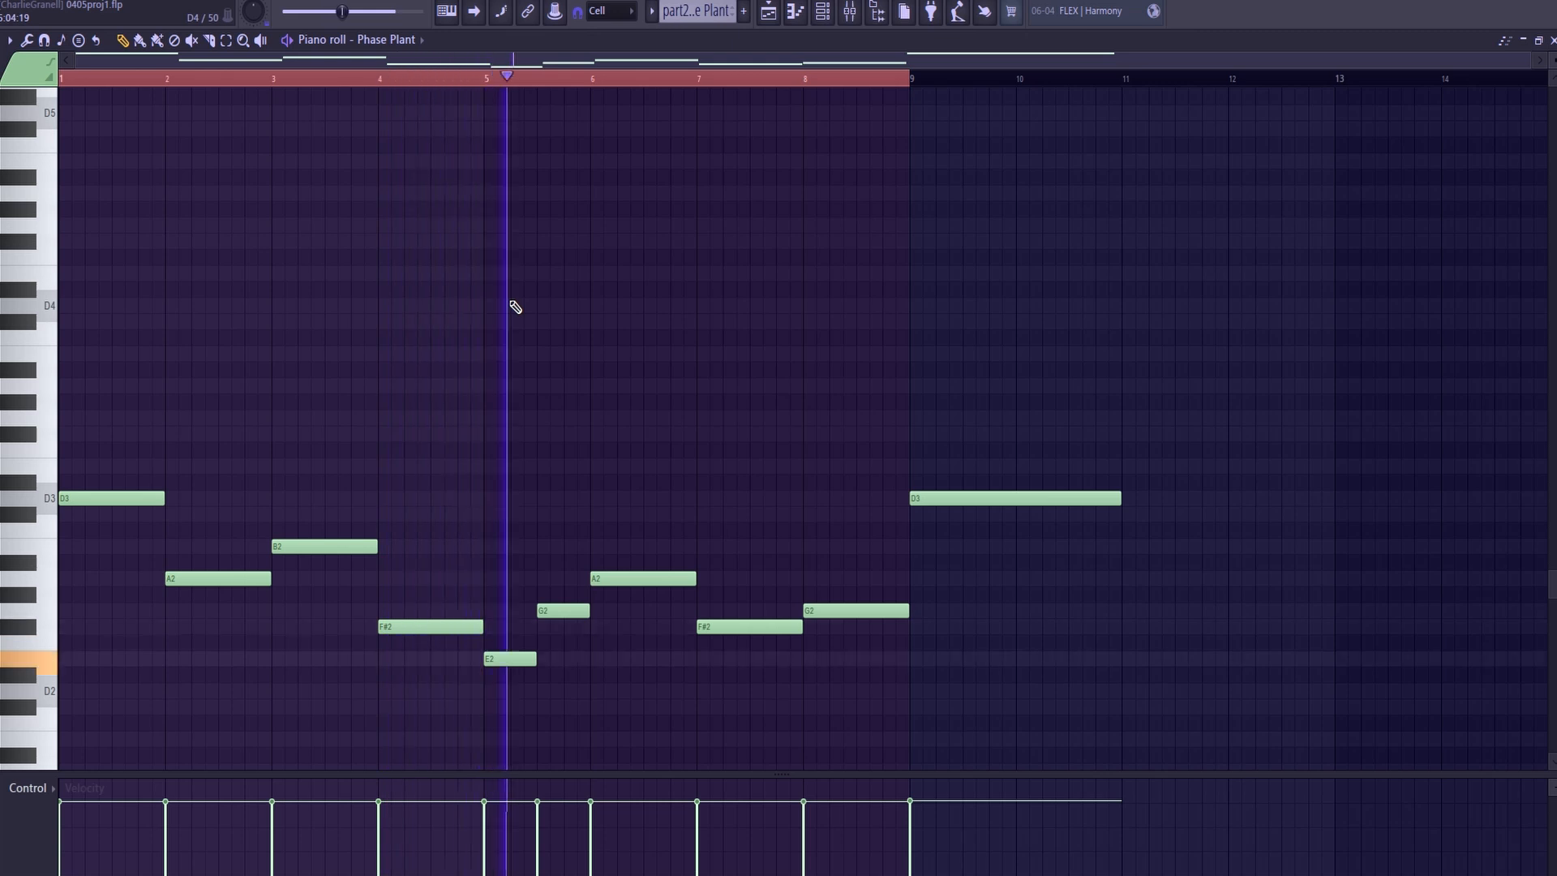
key(space)
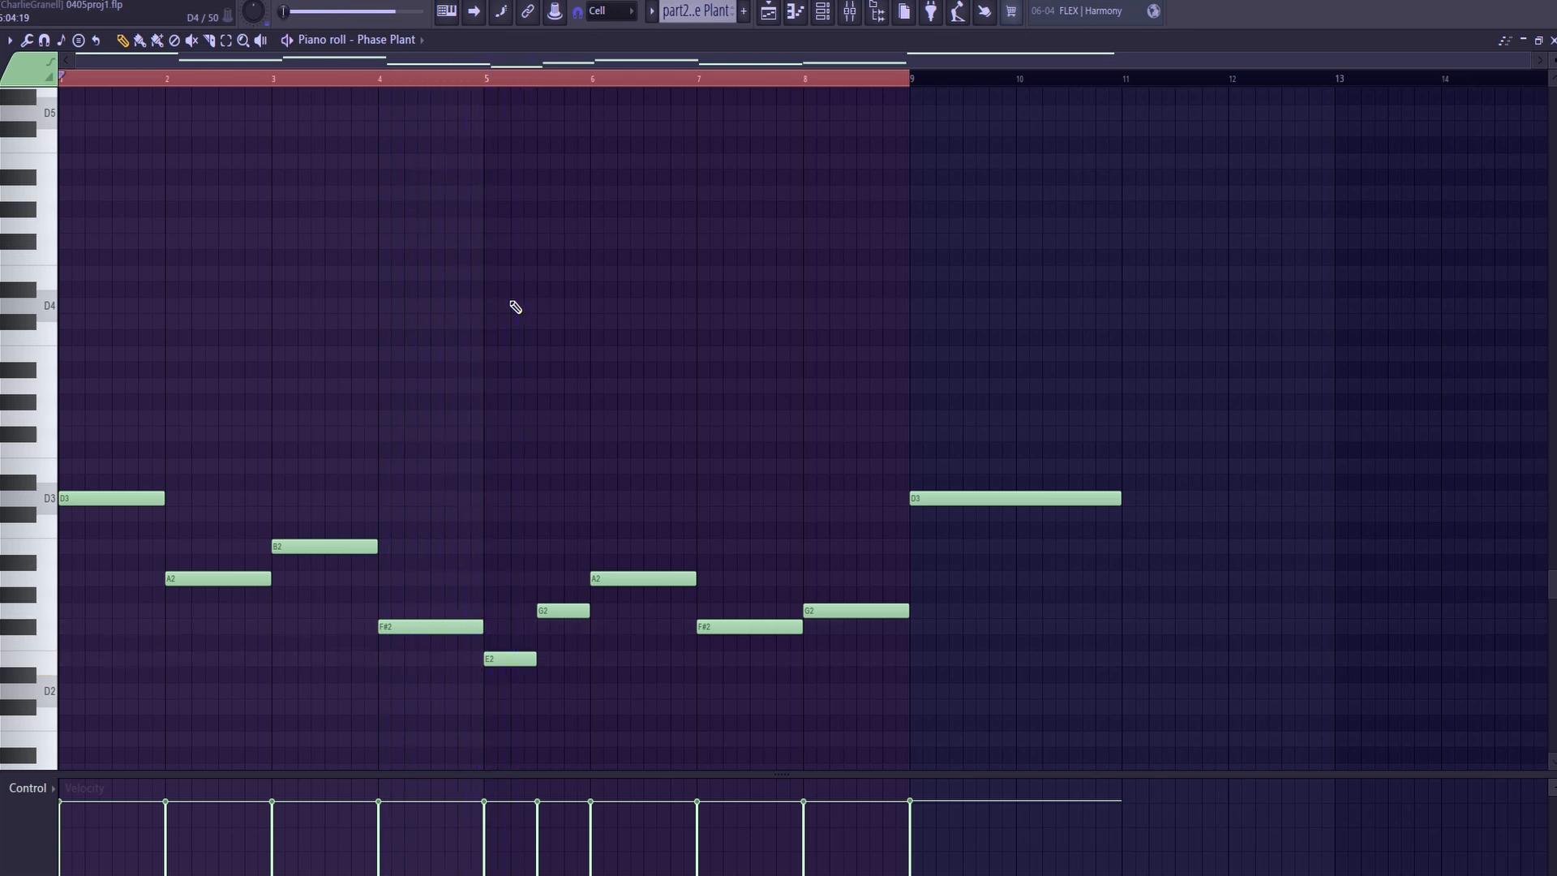
- Return to the playlist and play the soloed PHRASE 9 Em 70bpm sample on Track 14 from bar 51
click(788, 21)
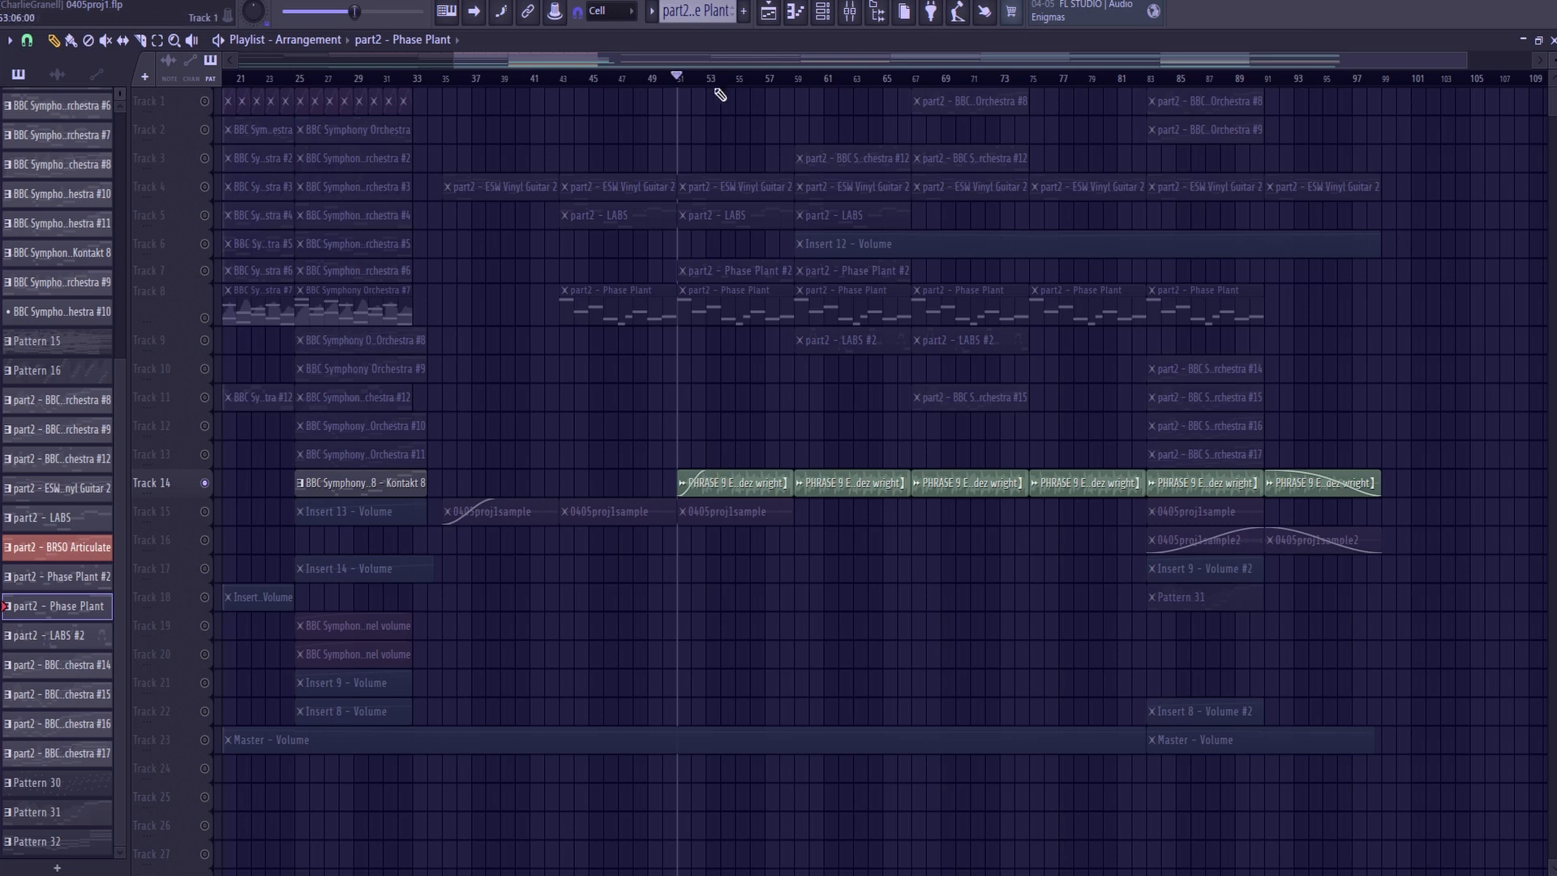
key(space)
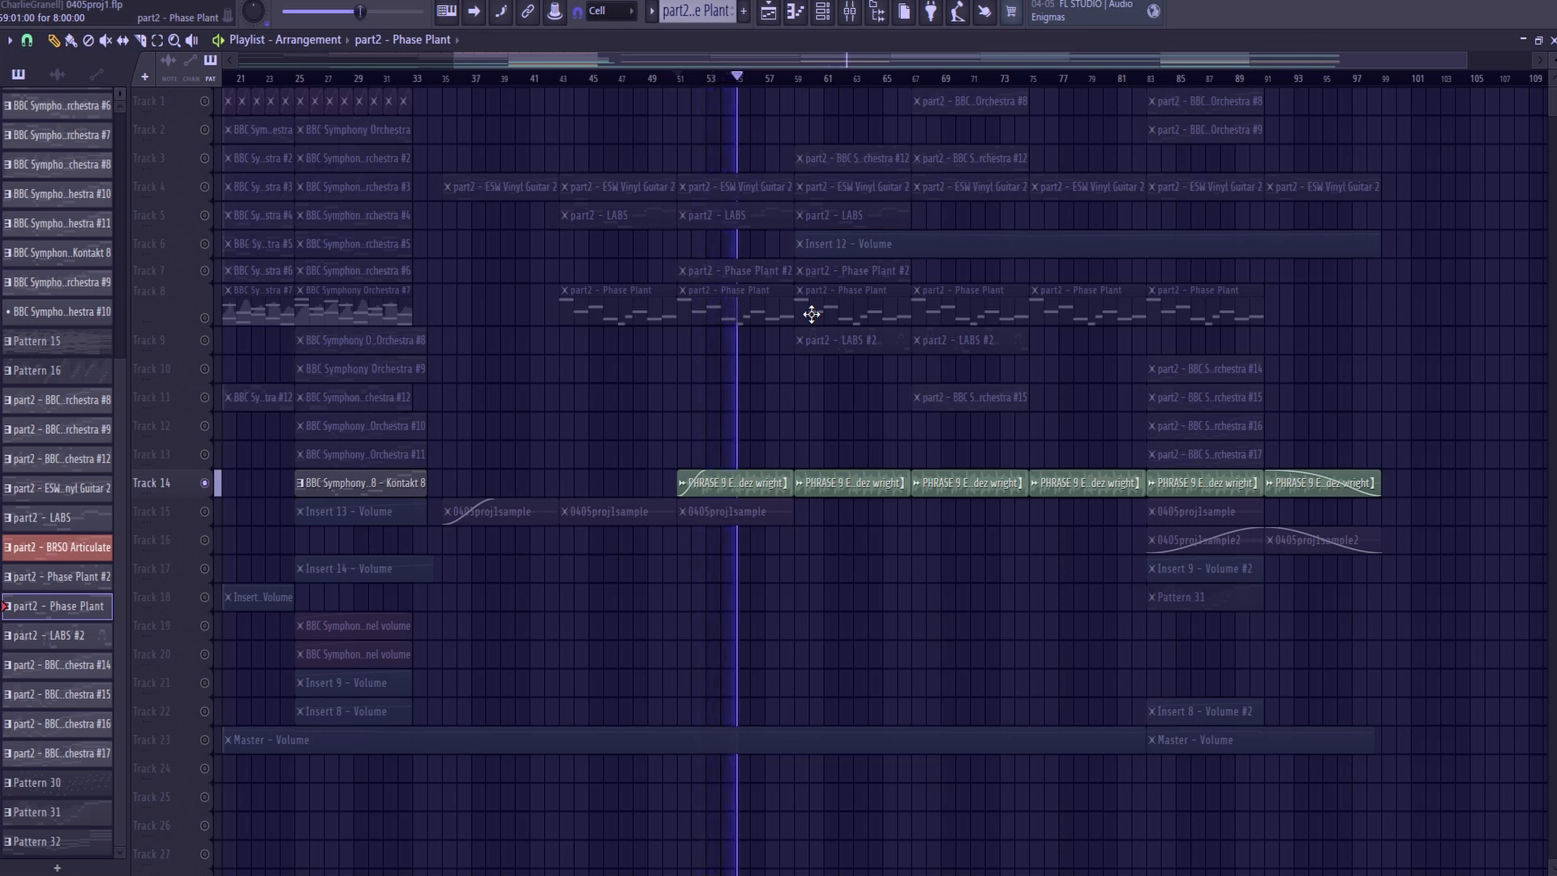
key(space)
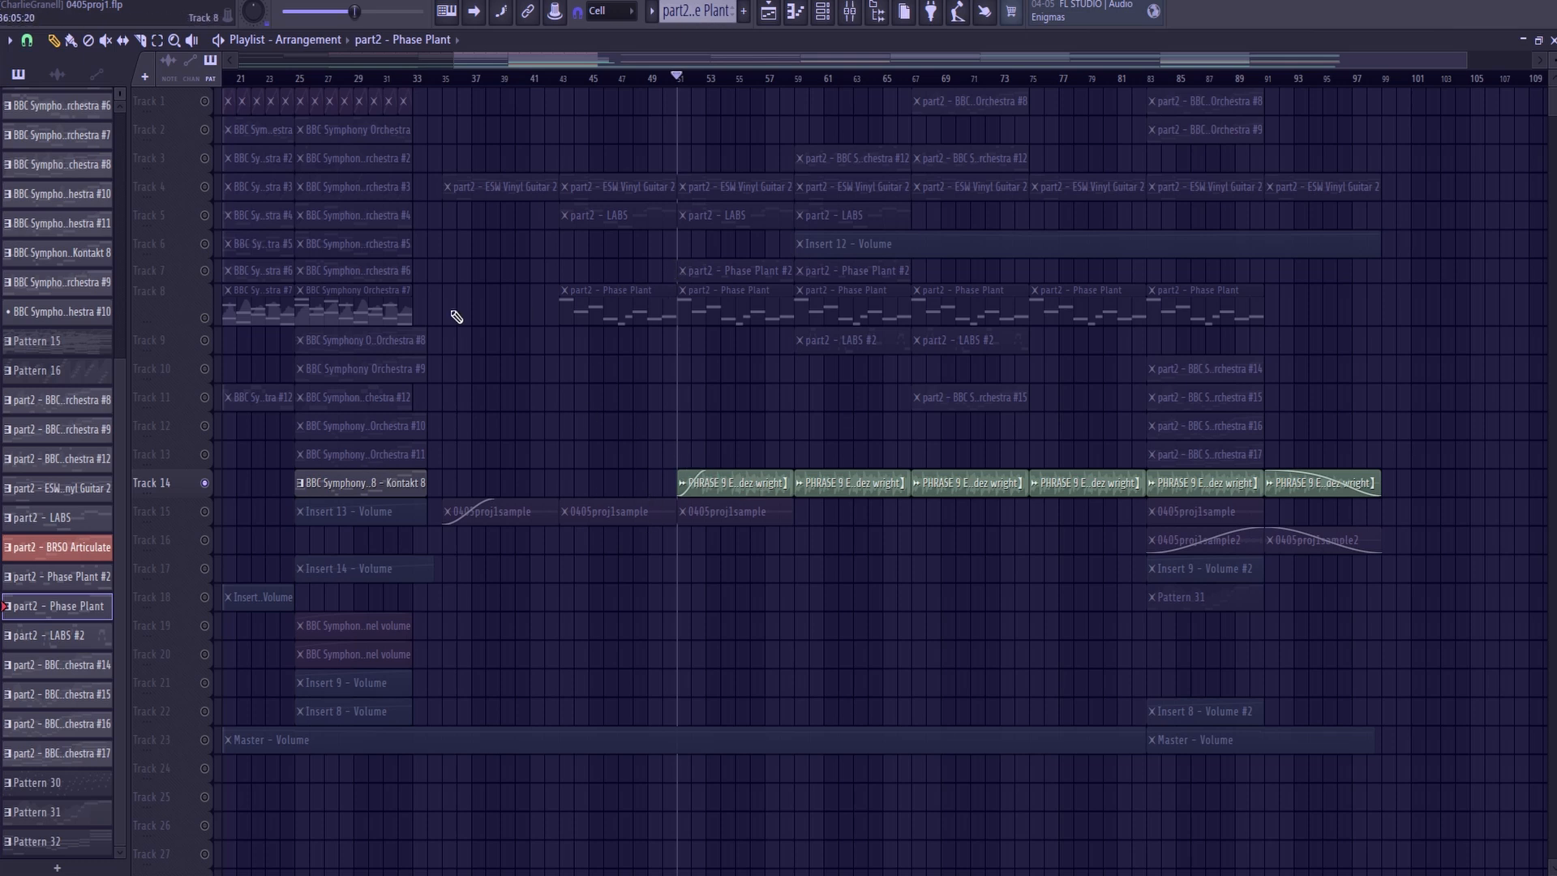
- Solo Track 7 and audition the part2 - Phase Plant #2 clip at bar 51 in the piano roll
click(211, 270)
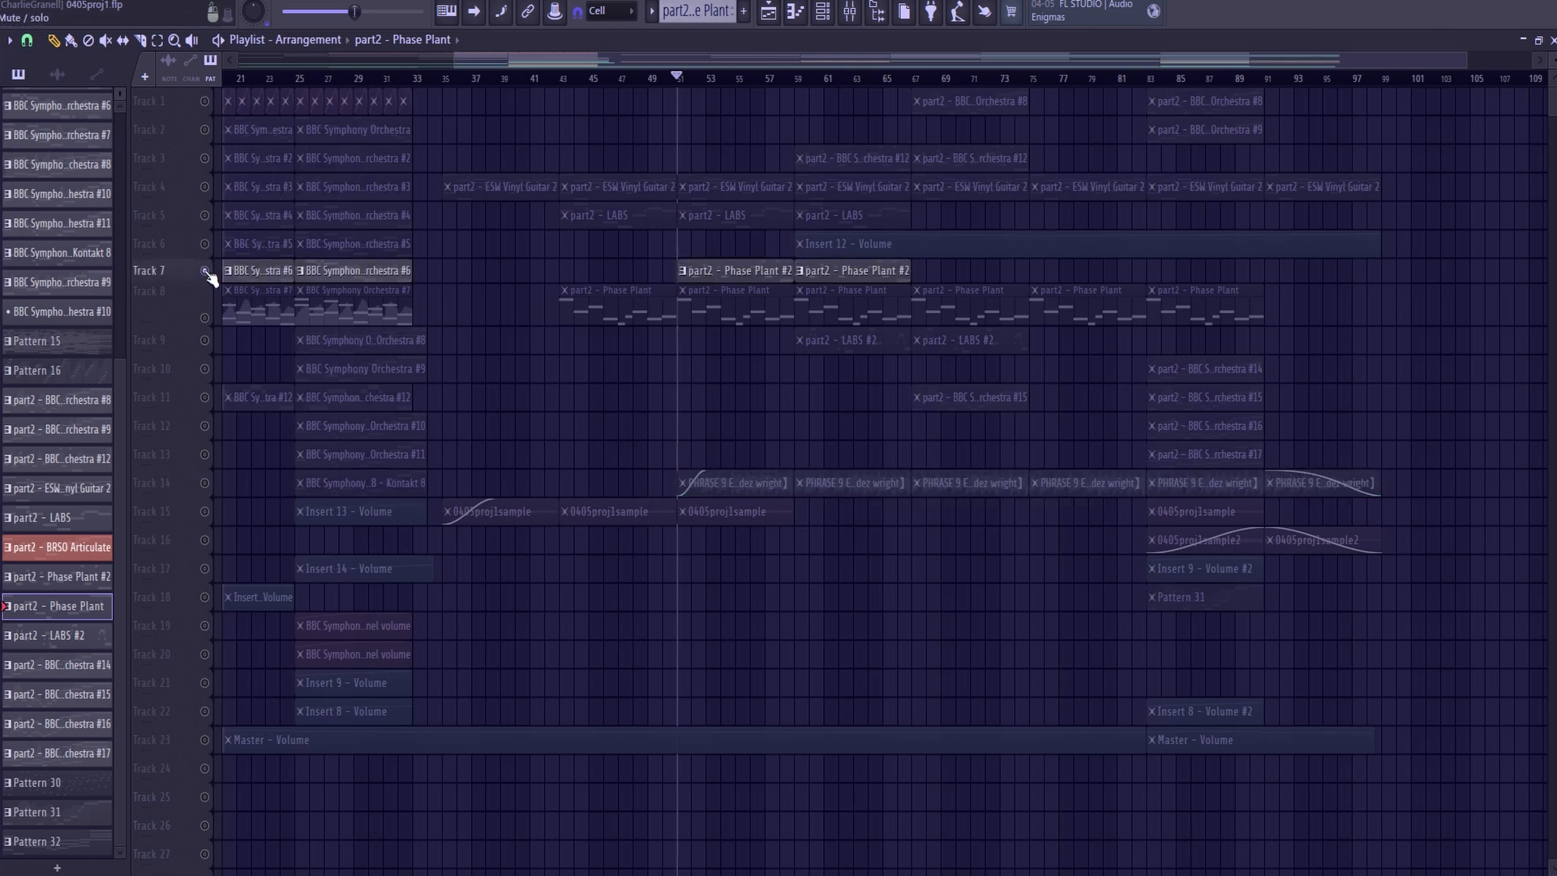
double_click(674, 265)
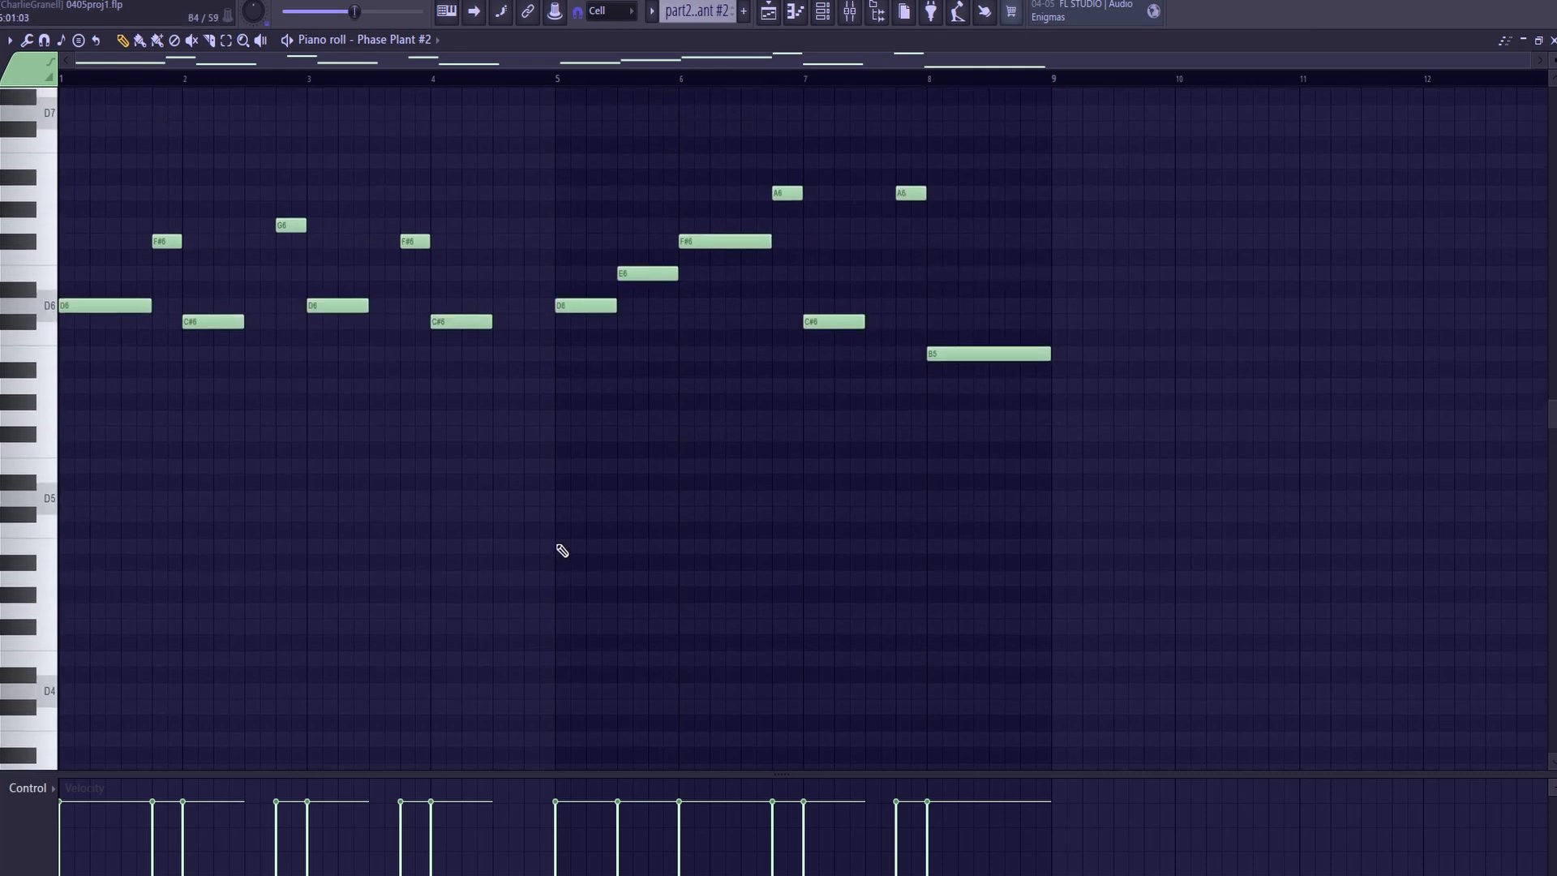
scroll(557, 546, up, 3)
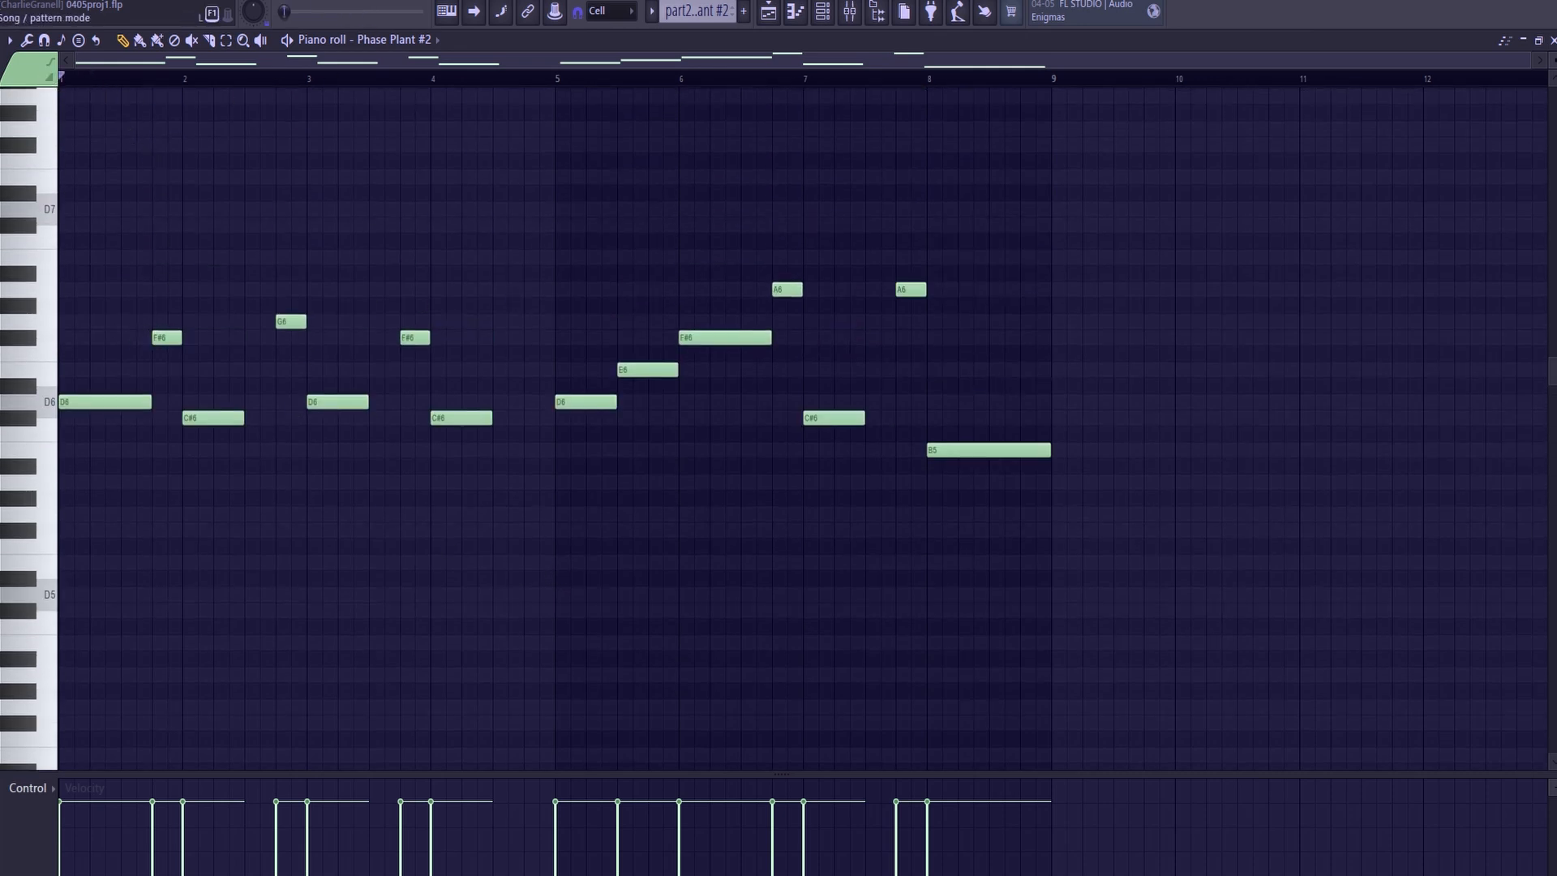
click(823, 19)
click(822, 19)
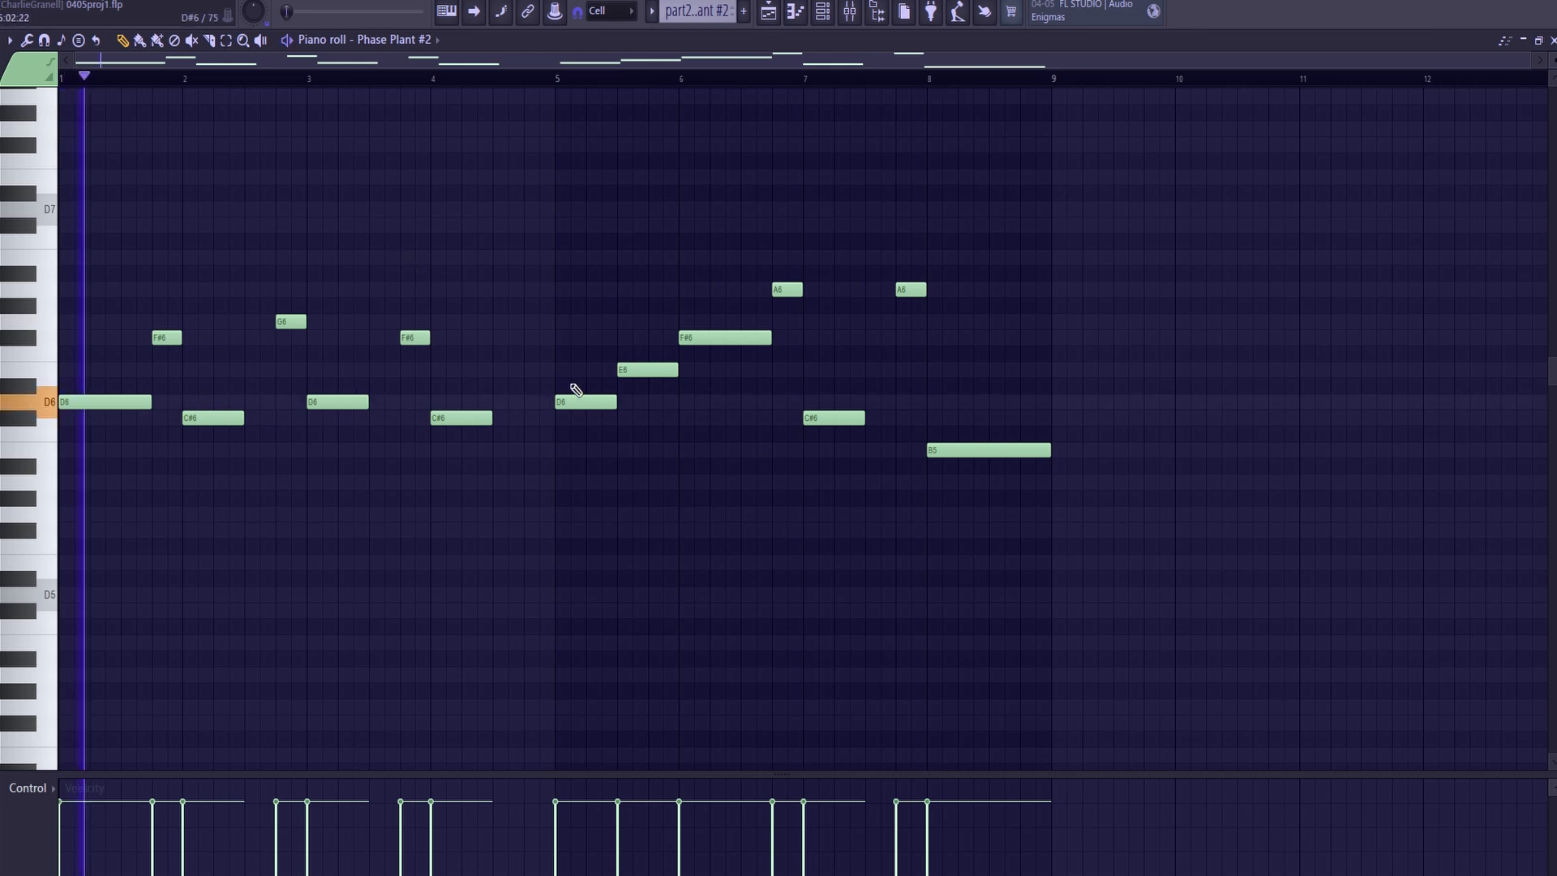
- Return to the playlist, unsolo Track 7 and play the full mix from bar 51
click(768, 11)
click(680, 77)
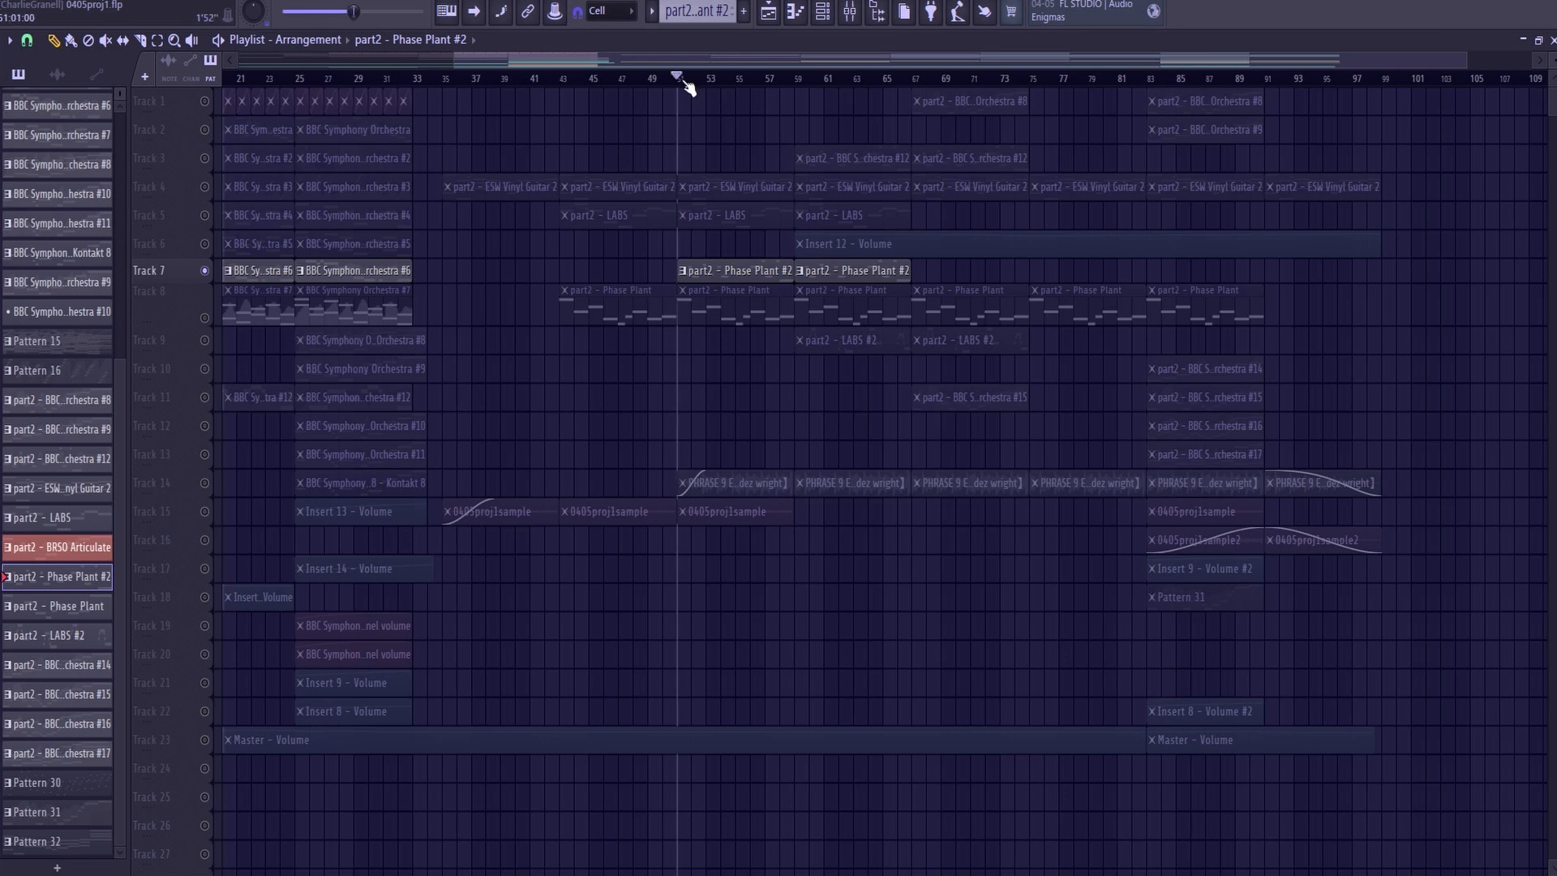
click(258, 270)
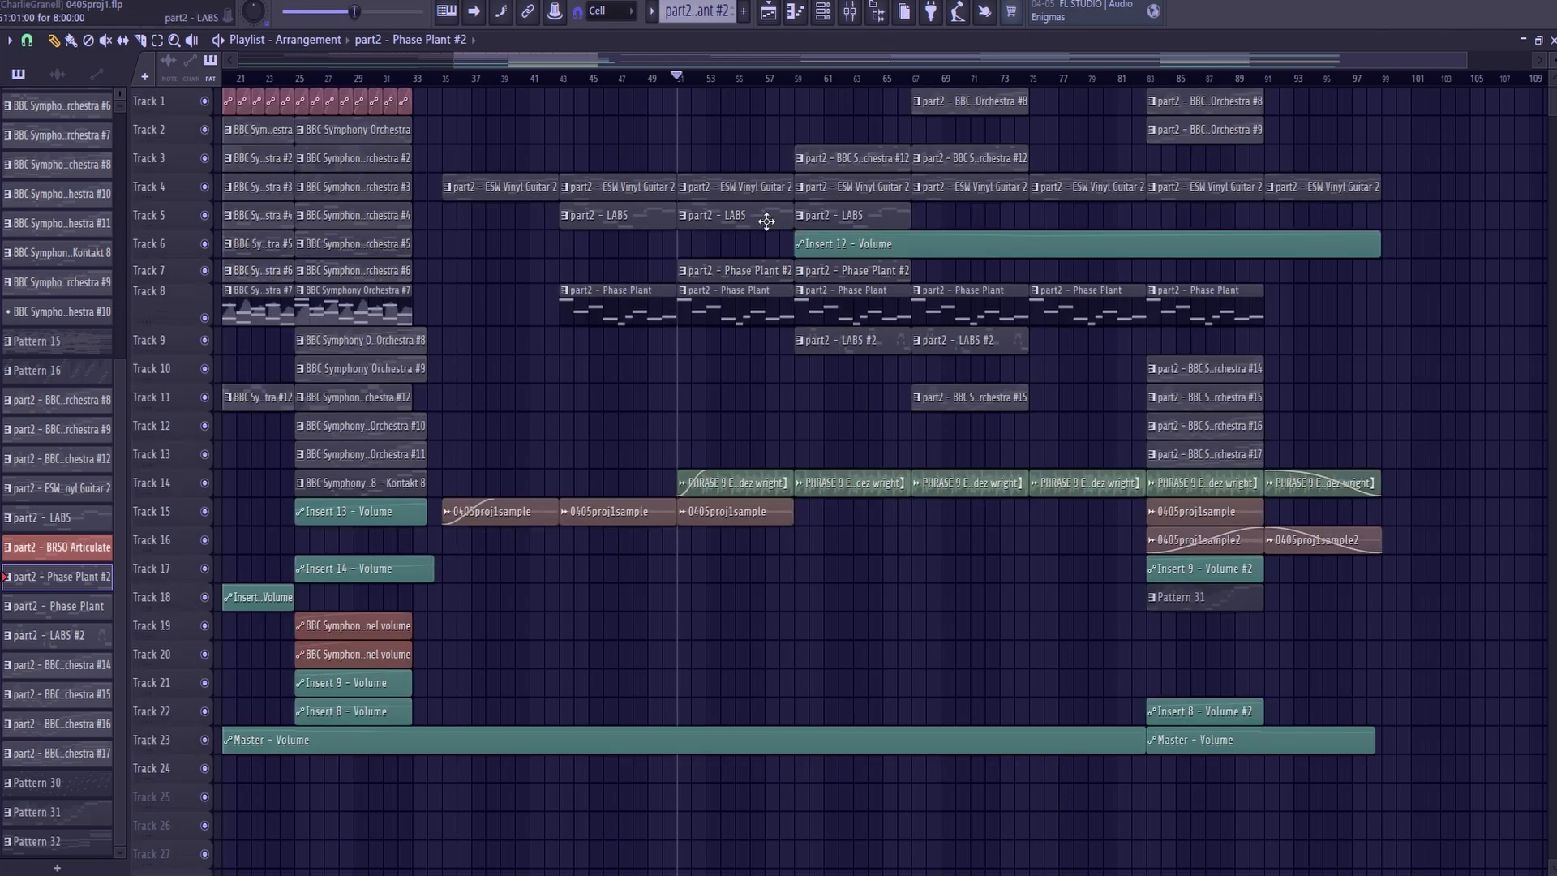
key(space)
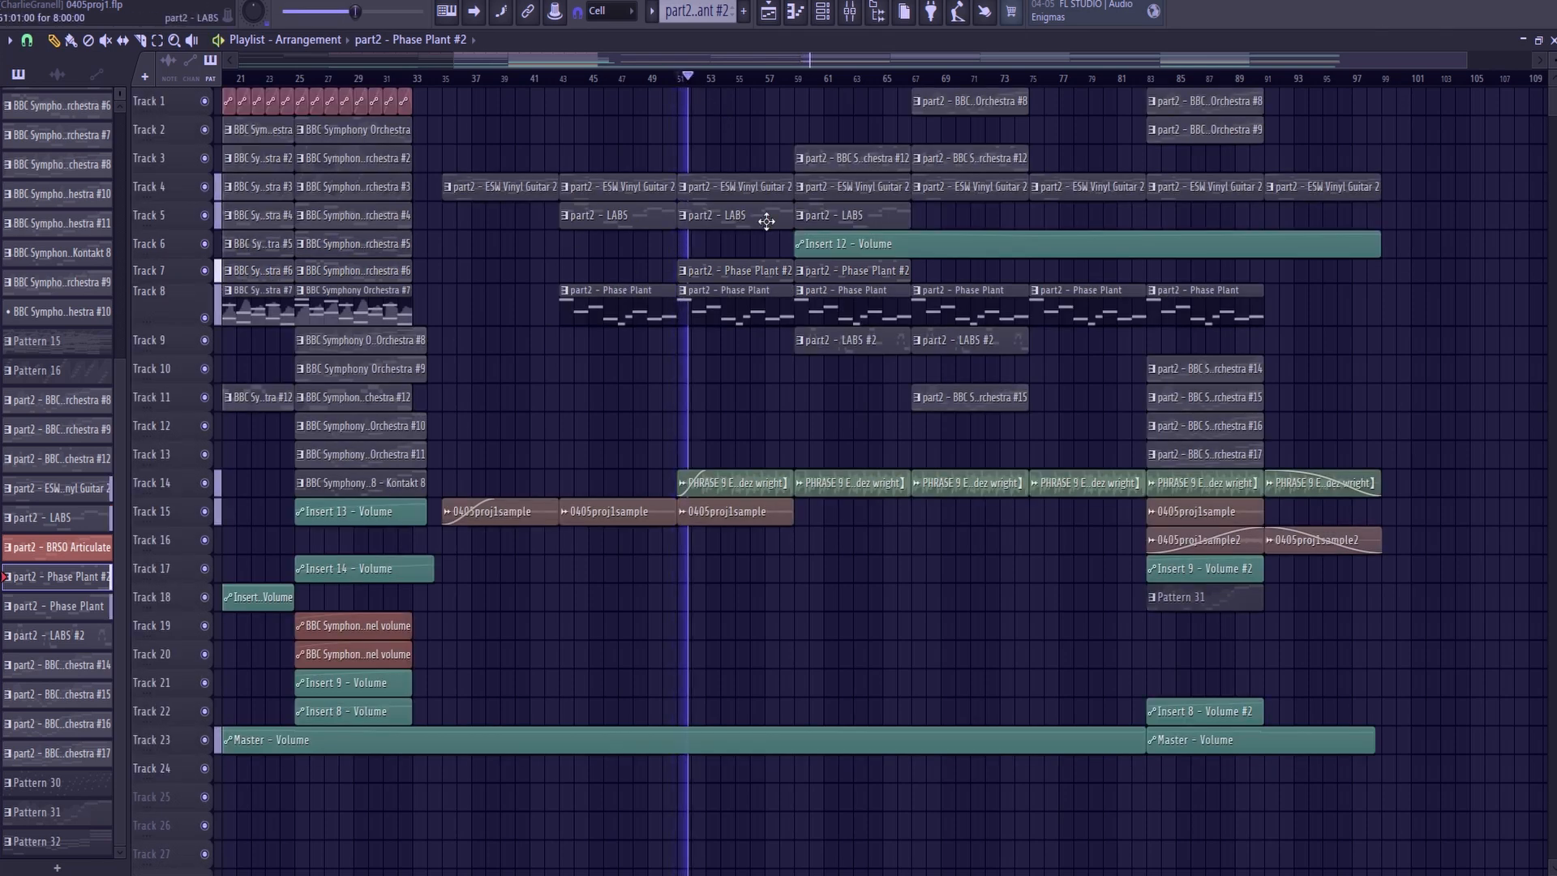
- View the part2 - LABS clip at bar 51 on Track 5 in the piano roll during playback
double_click(767, 221)
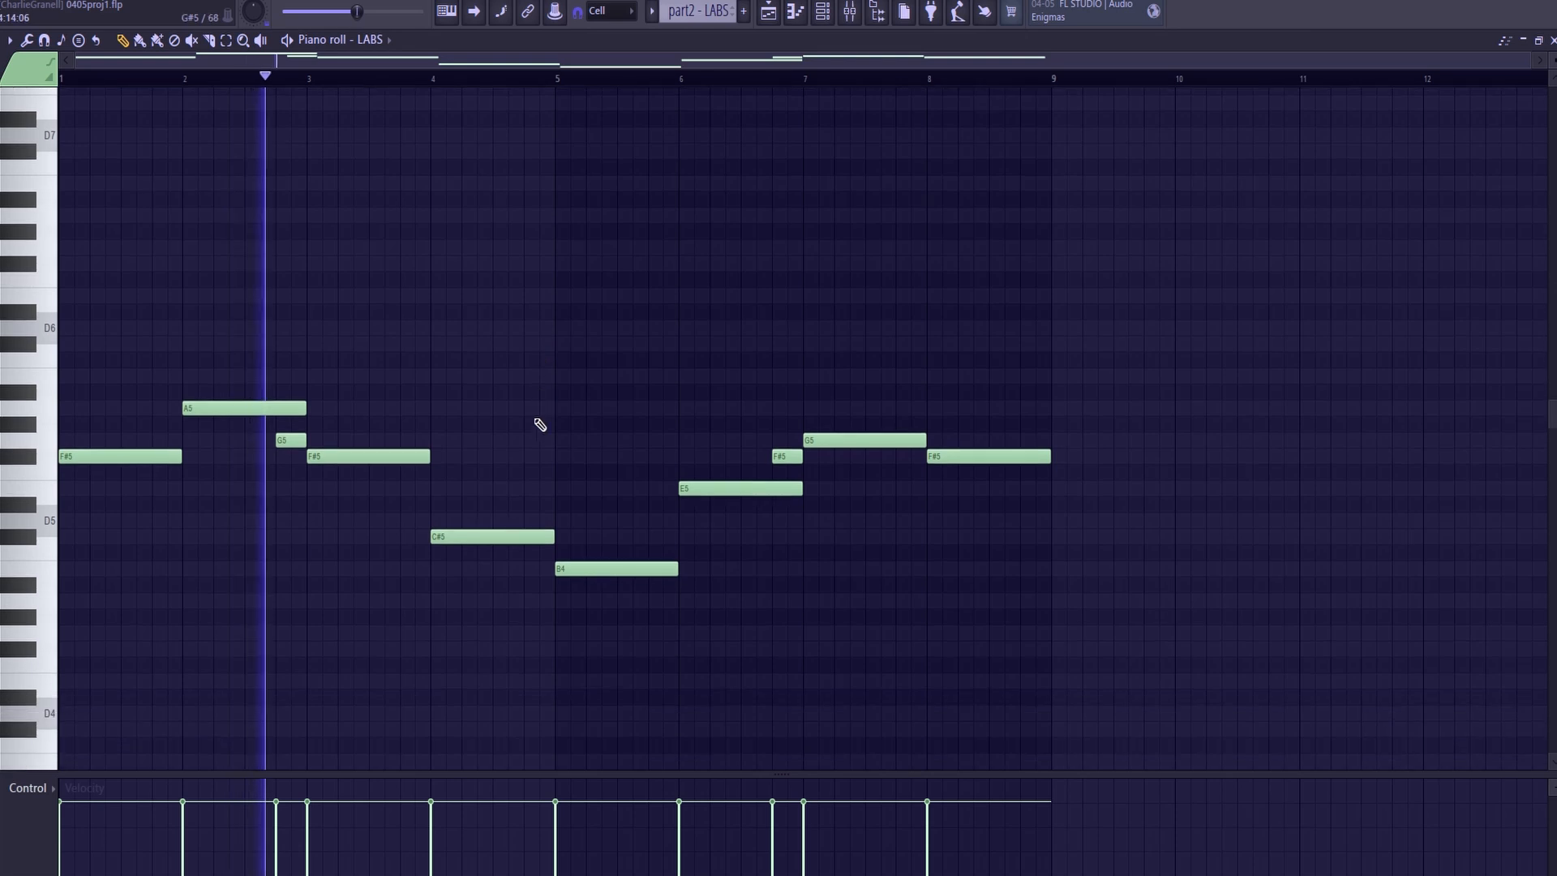
scroll(540, 425, down, 1)
scroll(762, 194, up, 2)
- View the part2 - Phase Plant #2 clip at bar 51 in the piano roll during playback, and stop
click(769, 11)
double_click(725, 272)
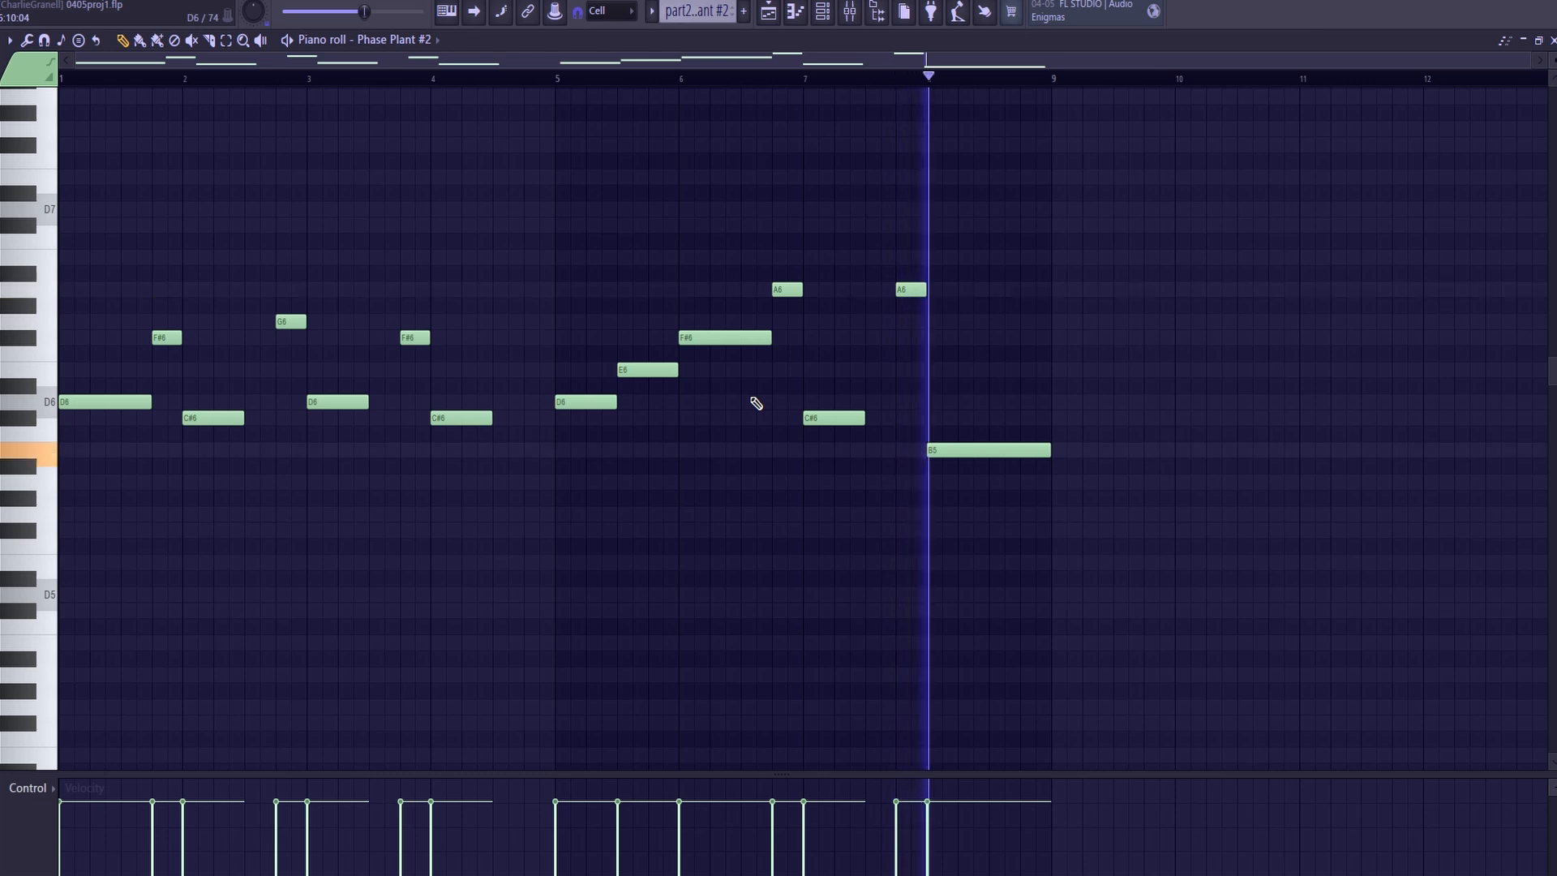
key(space)
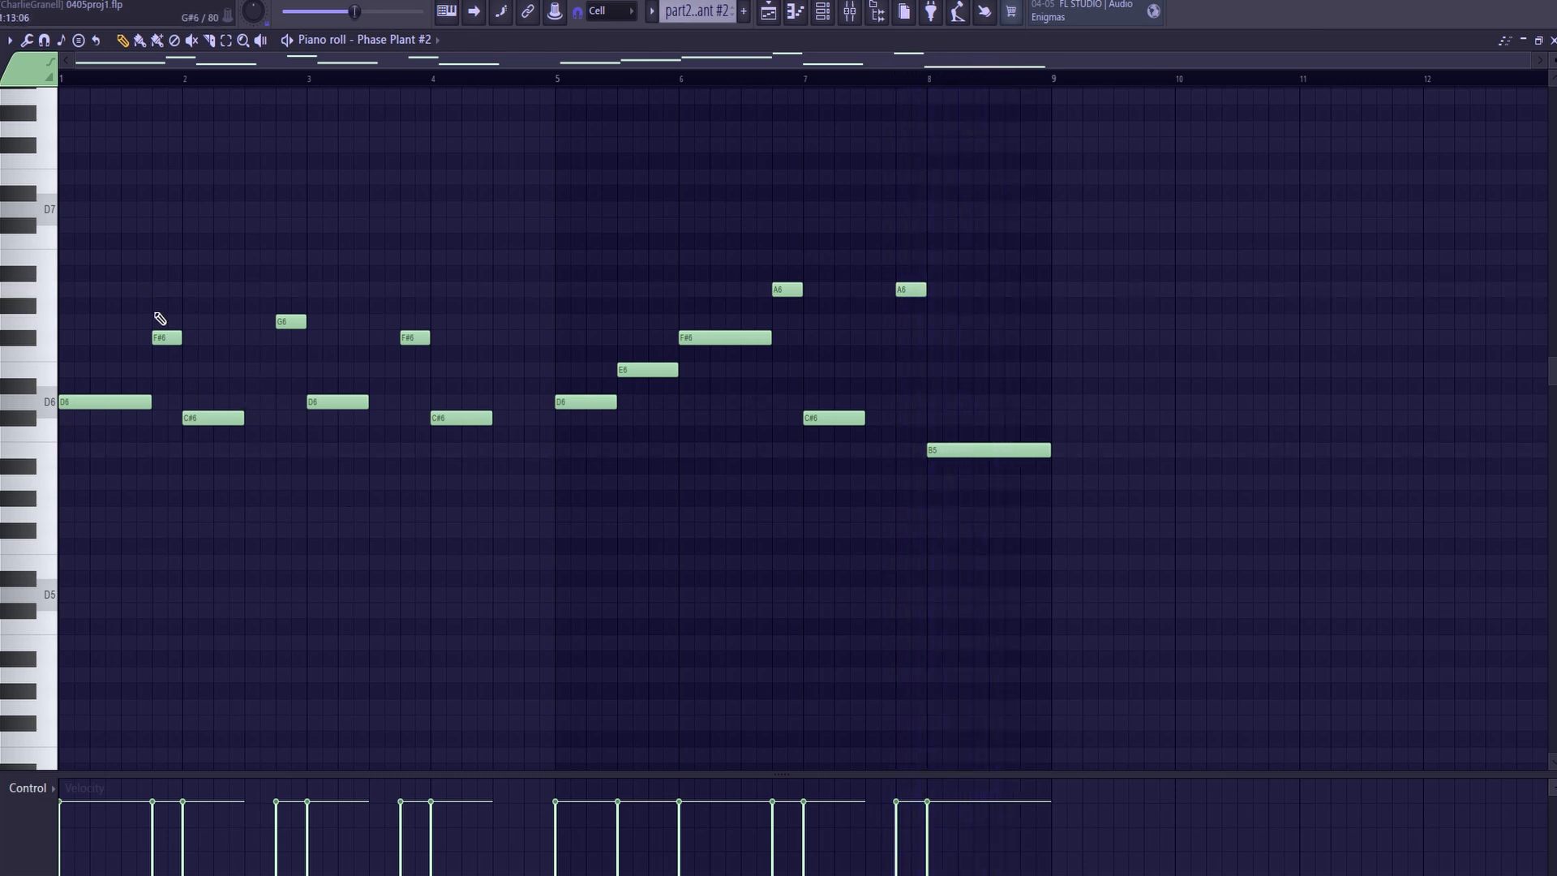
- Highlight the rising D6, E6 and F#6 notes in bars 5 and 6, deselect them and return to the playlist
ctrl+drag(582, 441, 732, 304)
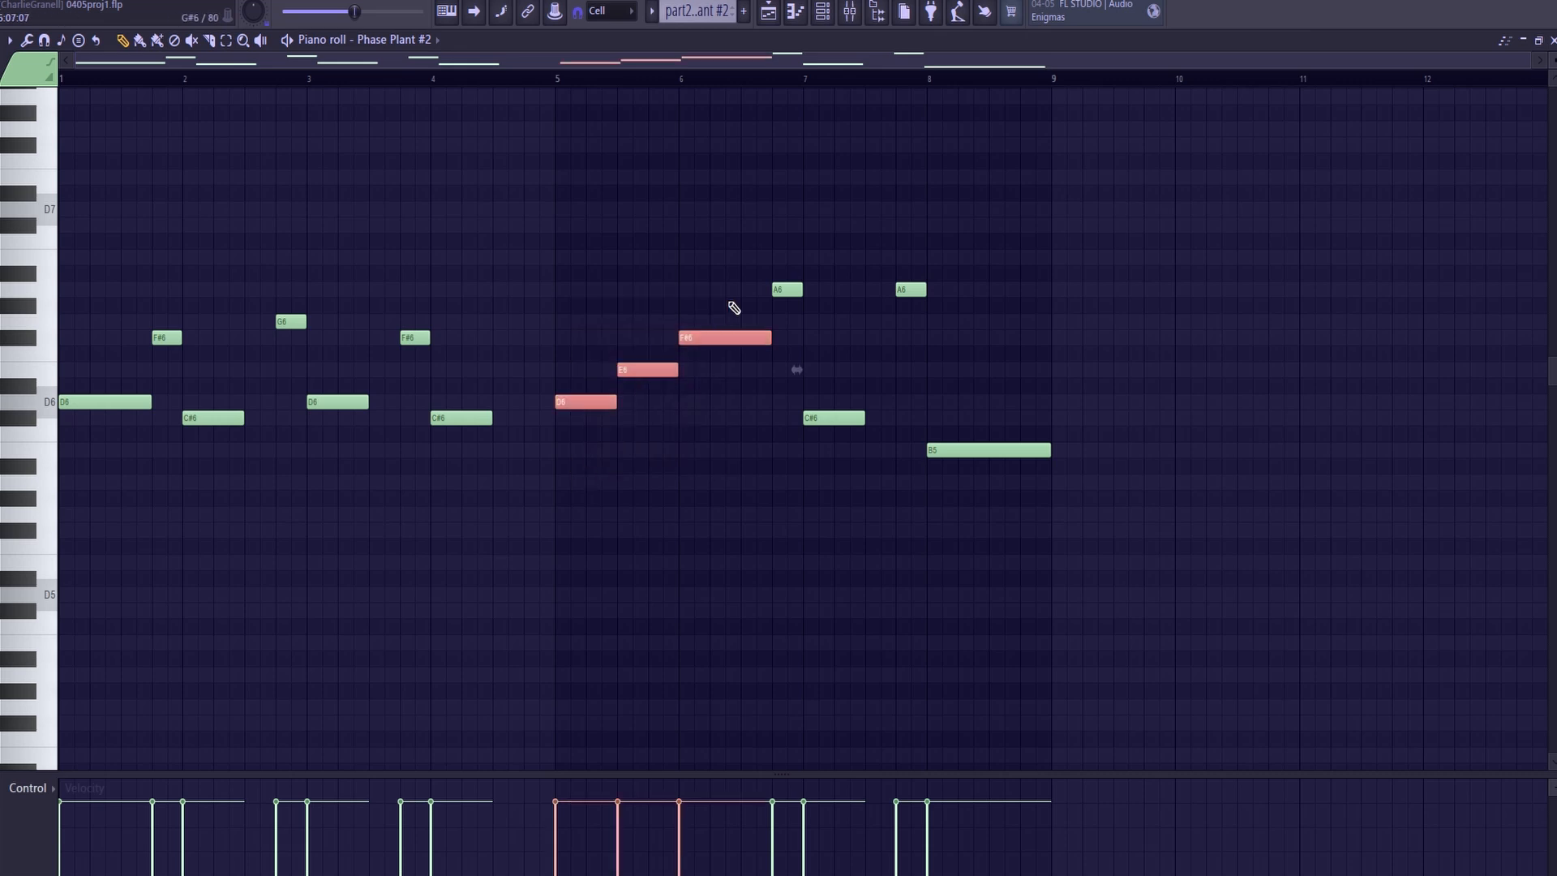
ctrl+click(686, 530)
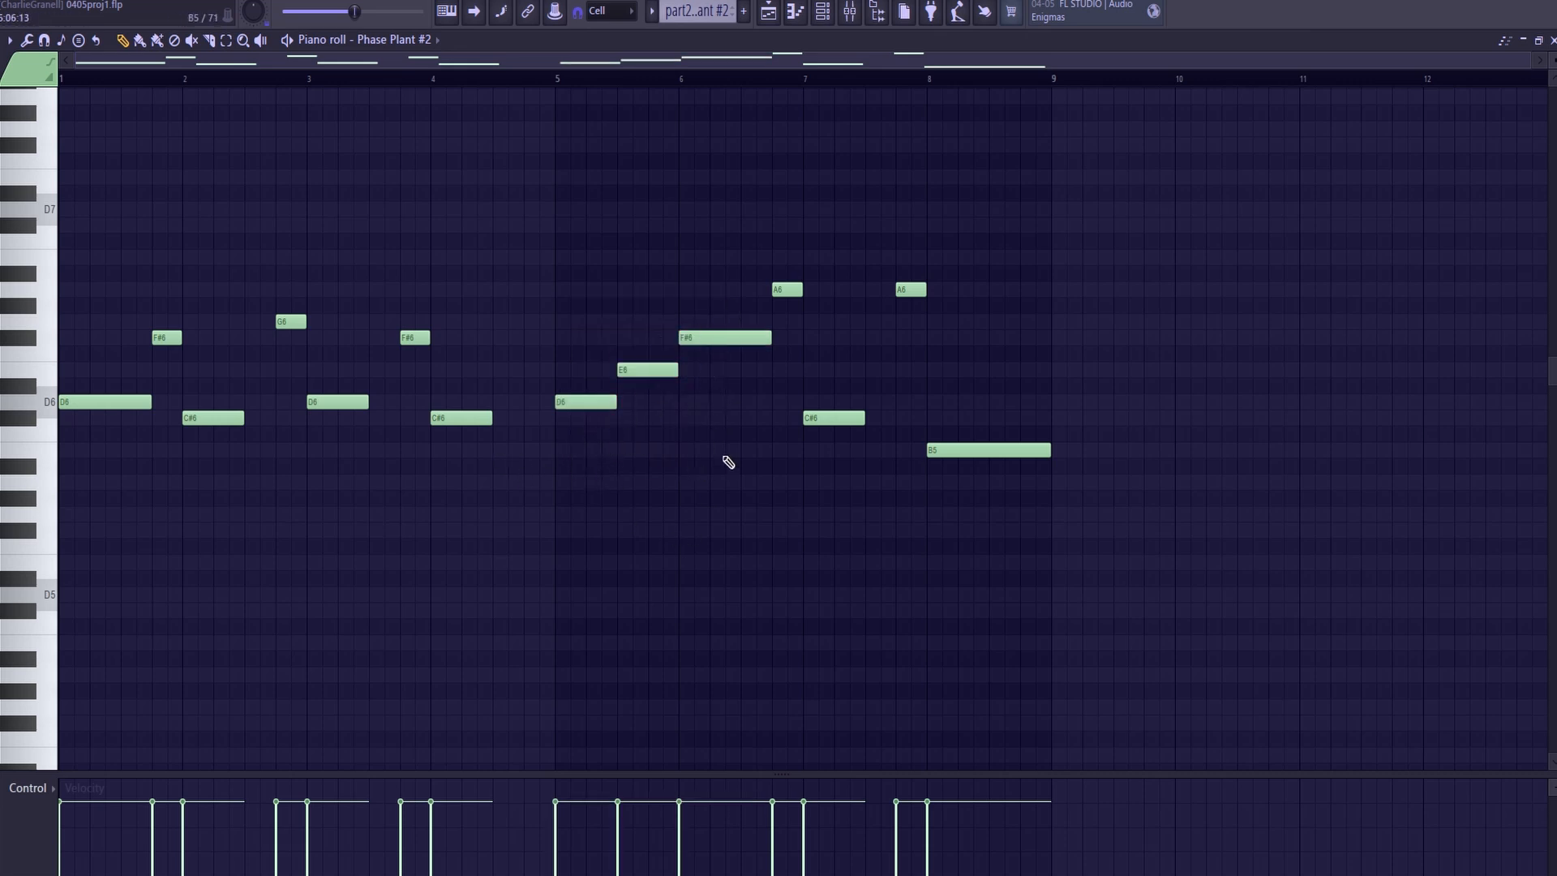
ctrl+drag(725, 459, 605, 296)
key(ctrl+d)
key(F5)
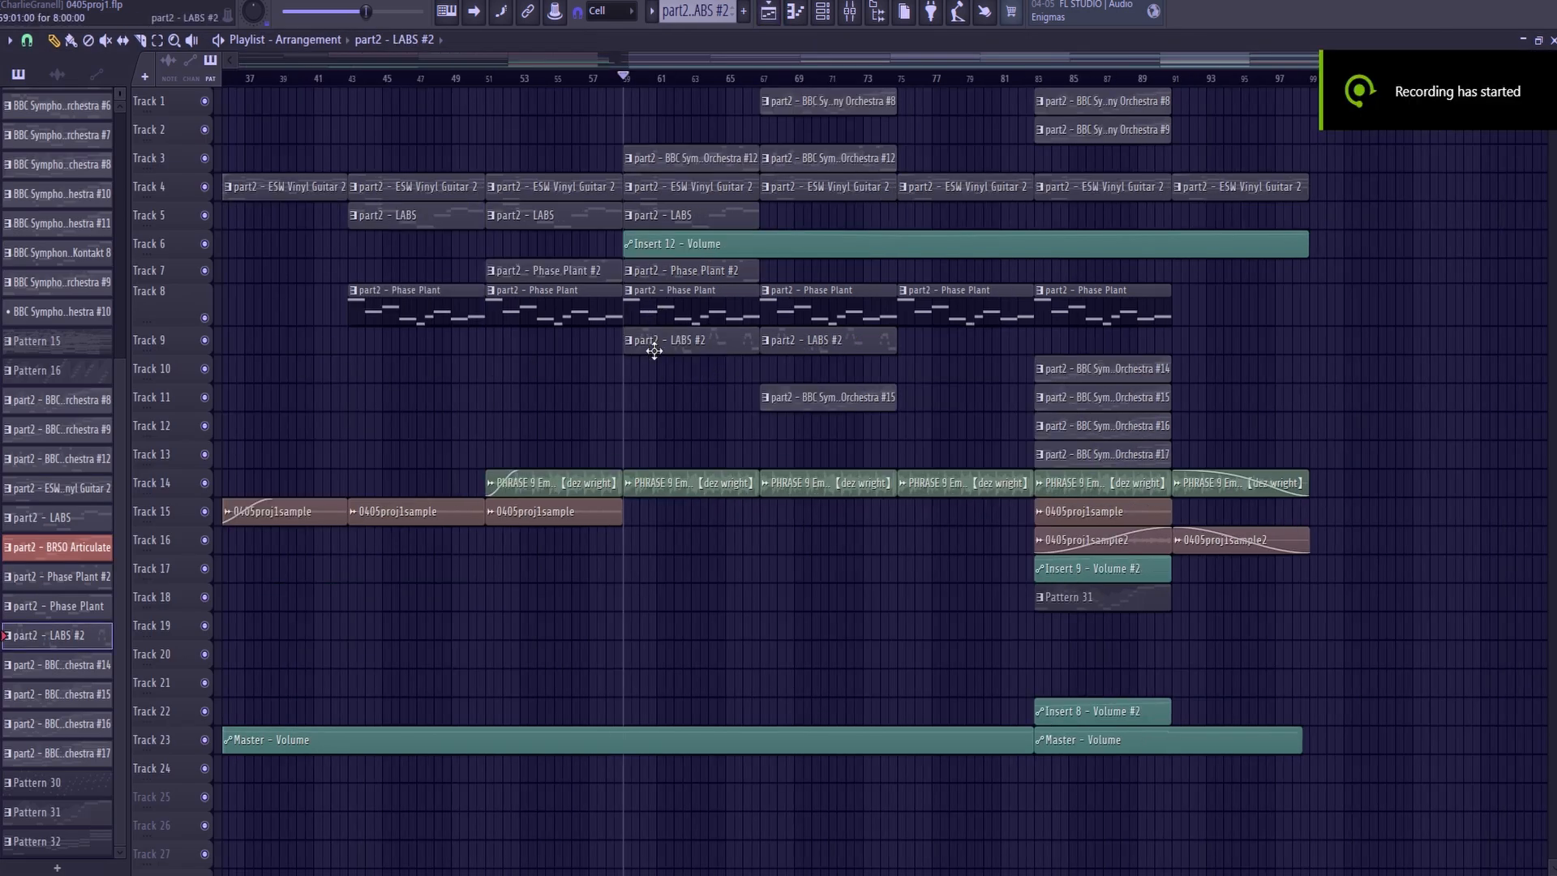
- Examine the part2 - LABS #2 pattern on Track 9 in the piano roll and audition it with the full mix from bar 59
double_click(654, 350)
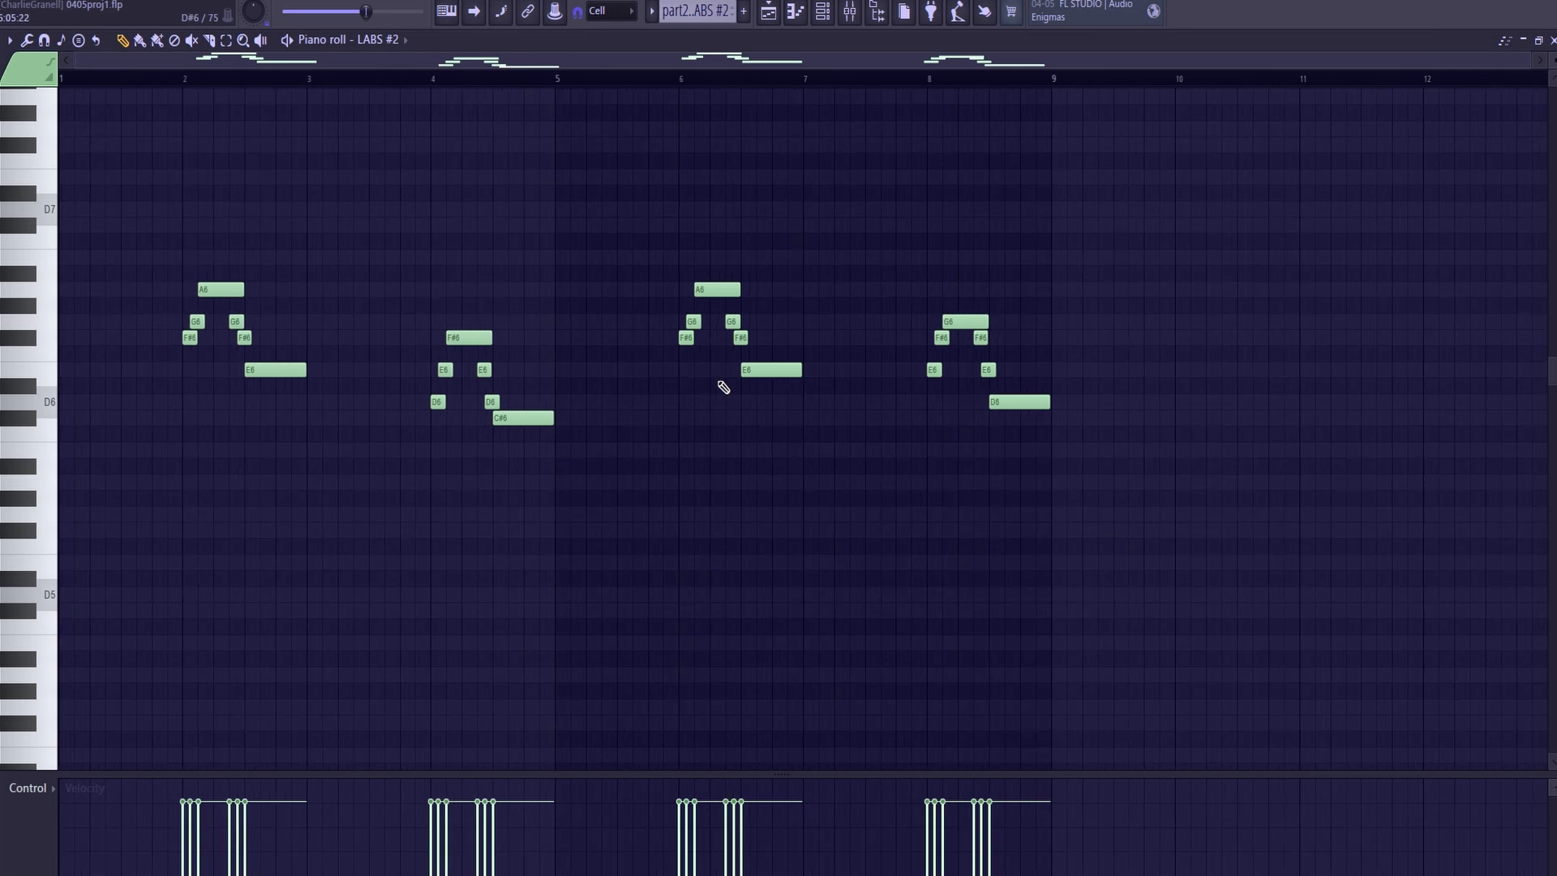
click(779, 21)
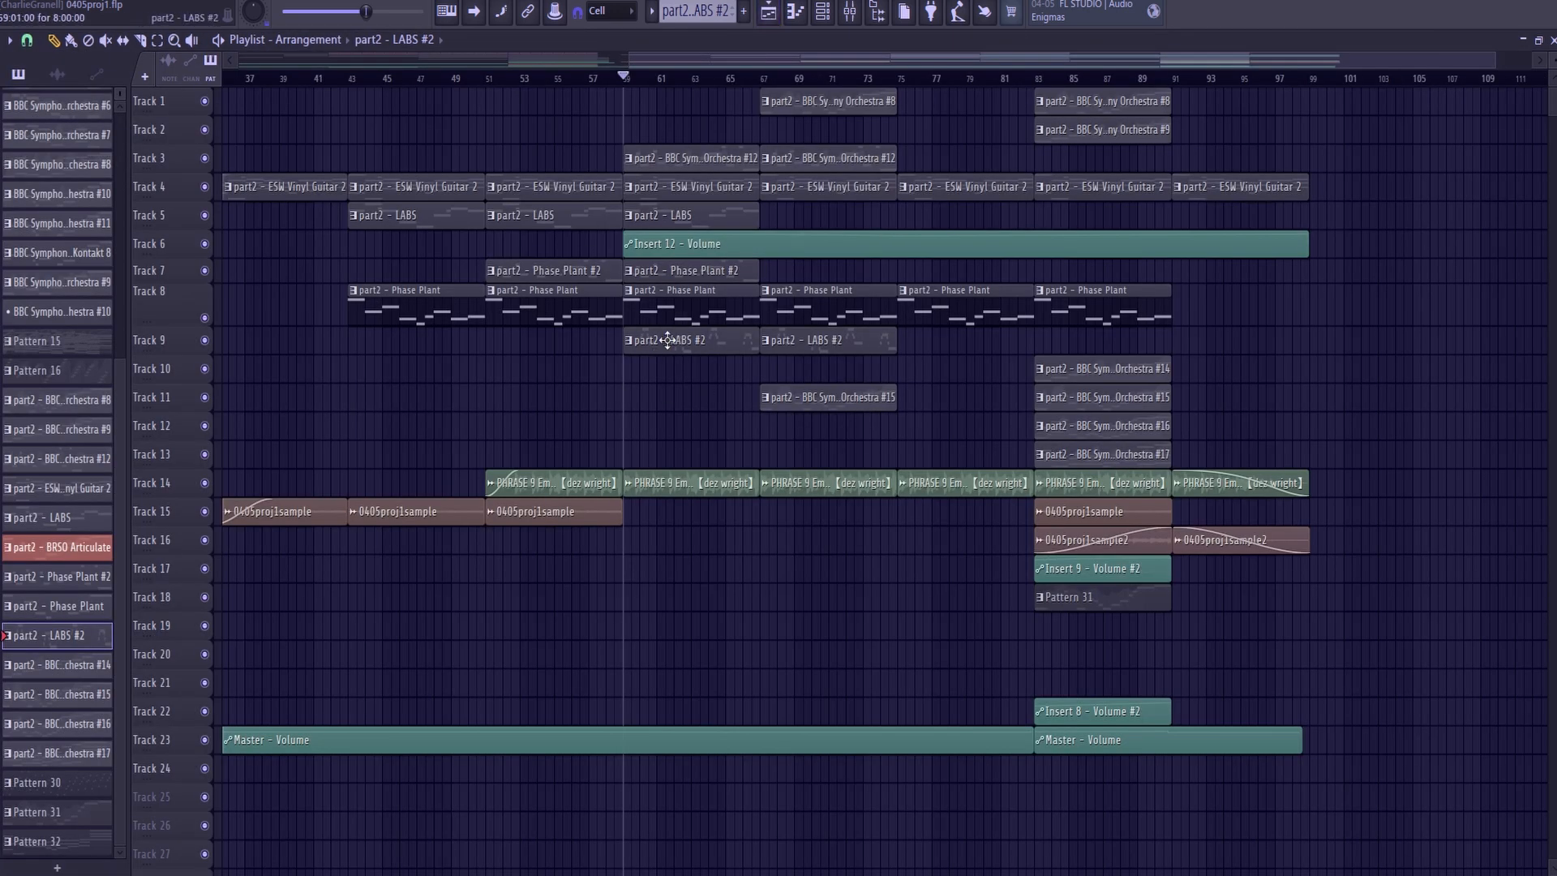
double_click(678, 345)
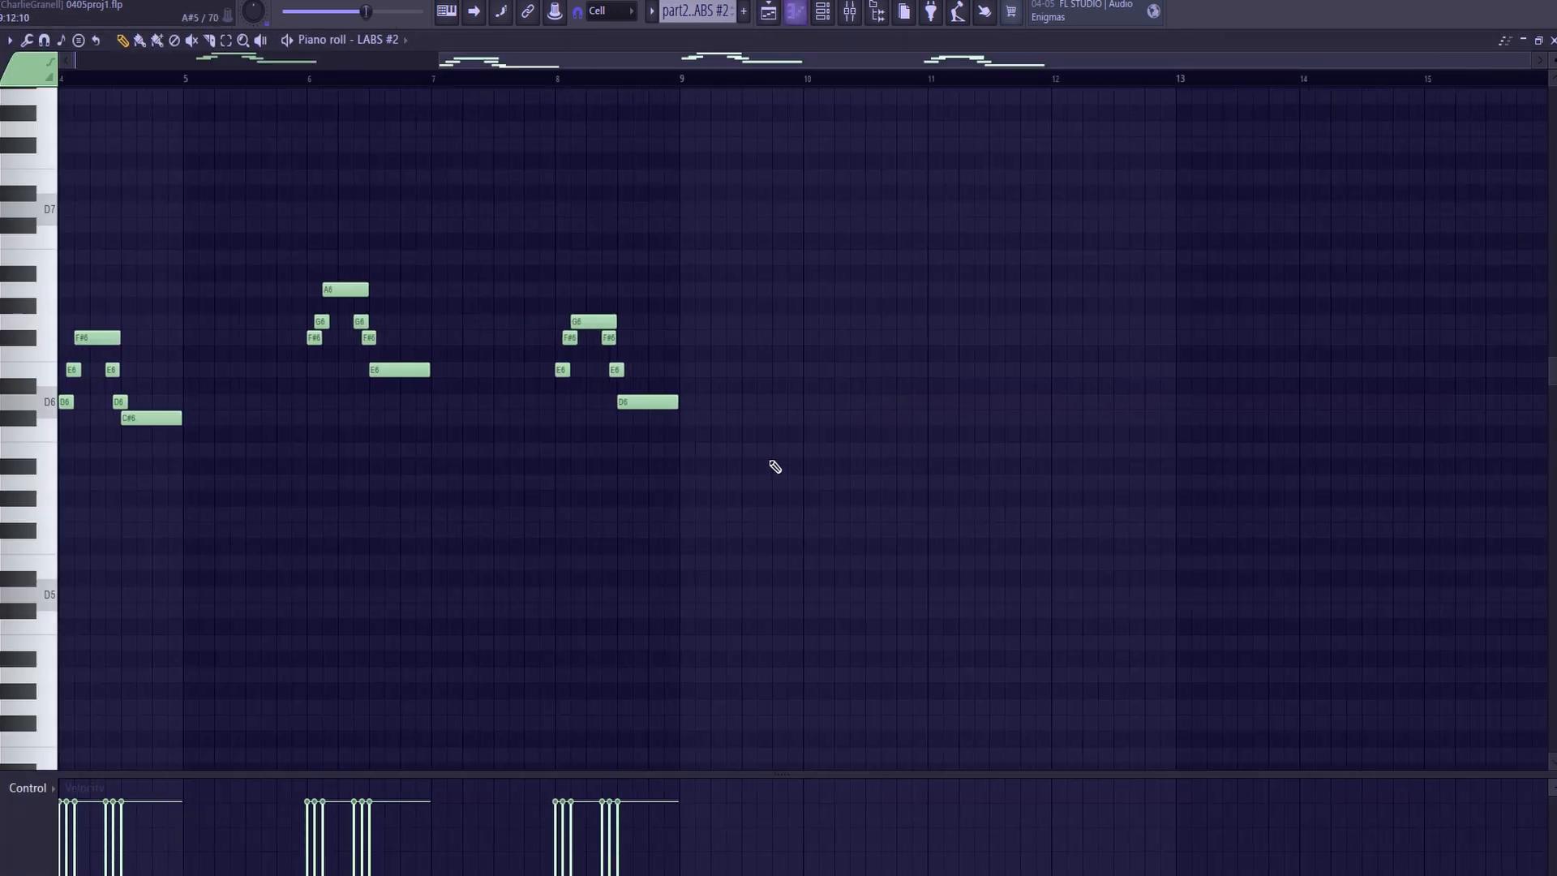
click(768, 11)
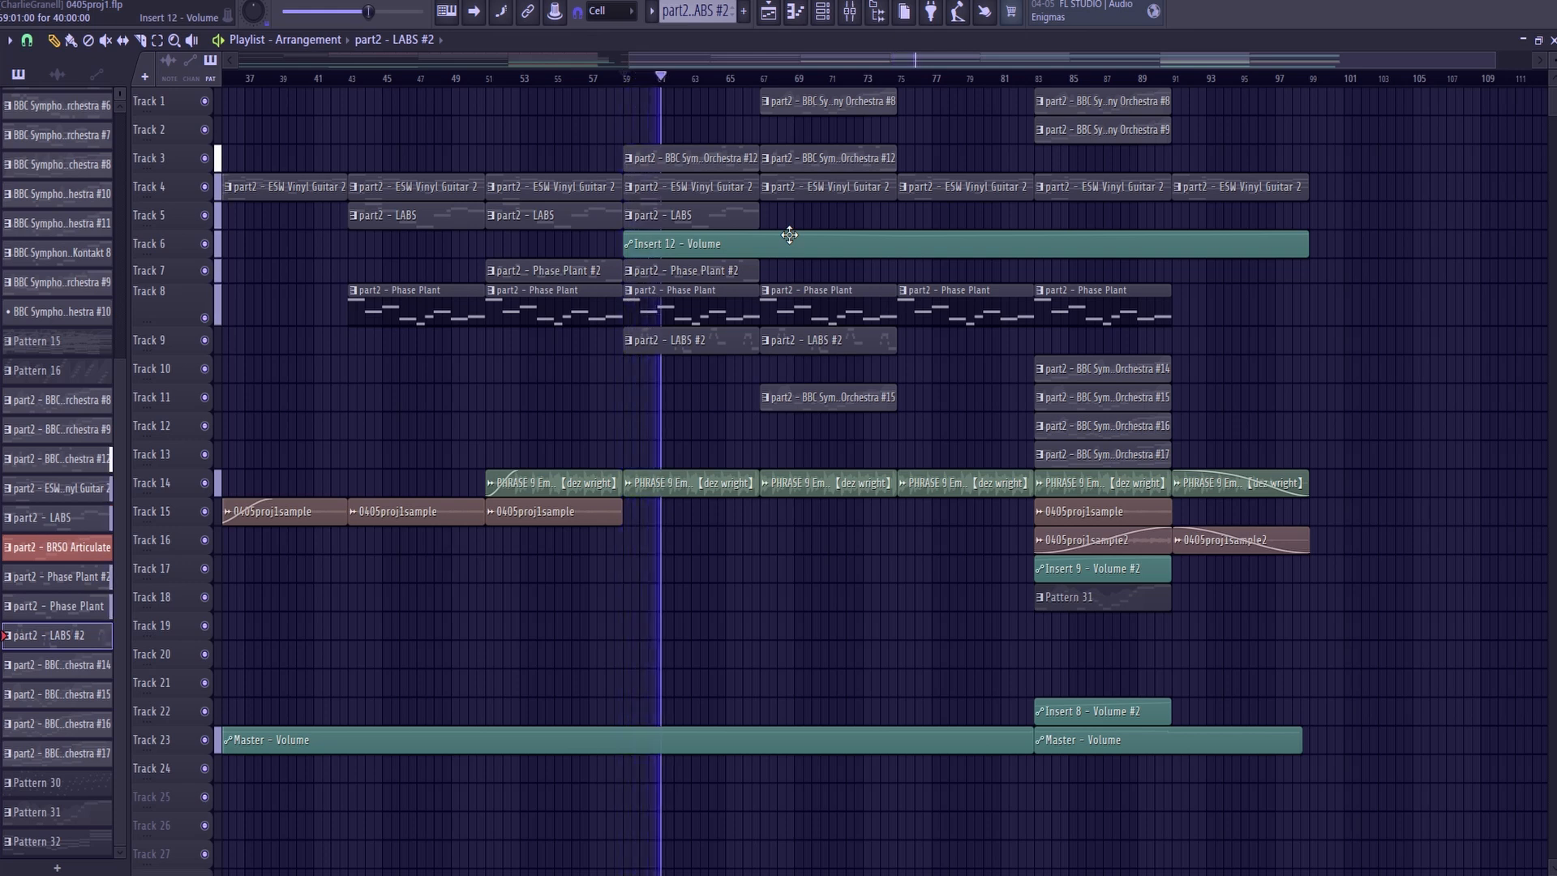
double_click(706, 340)
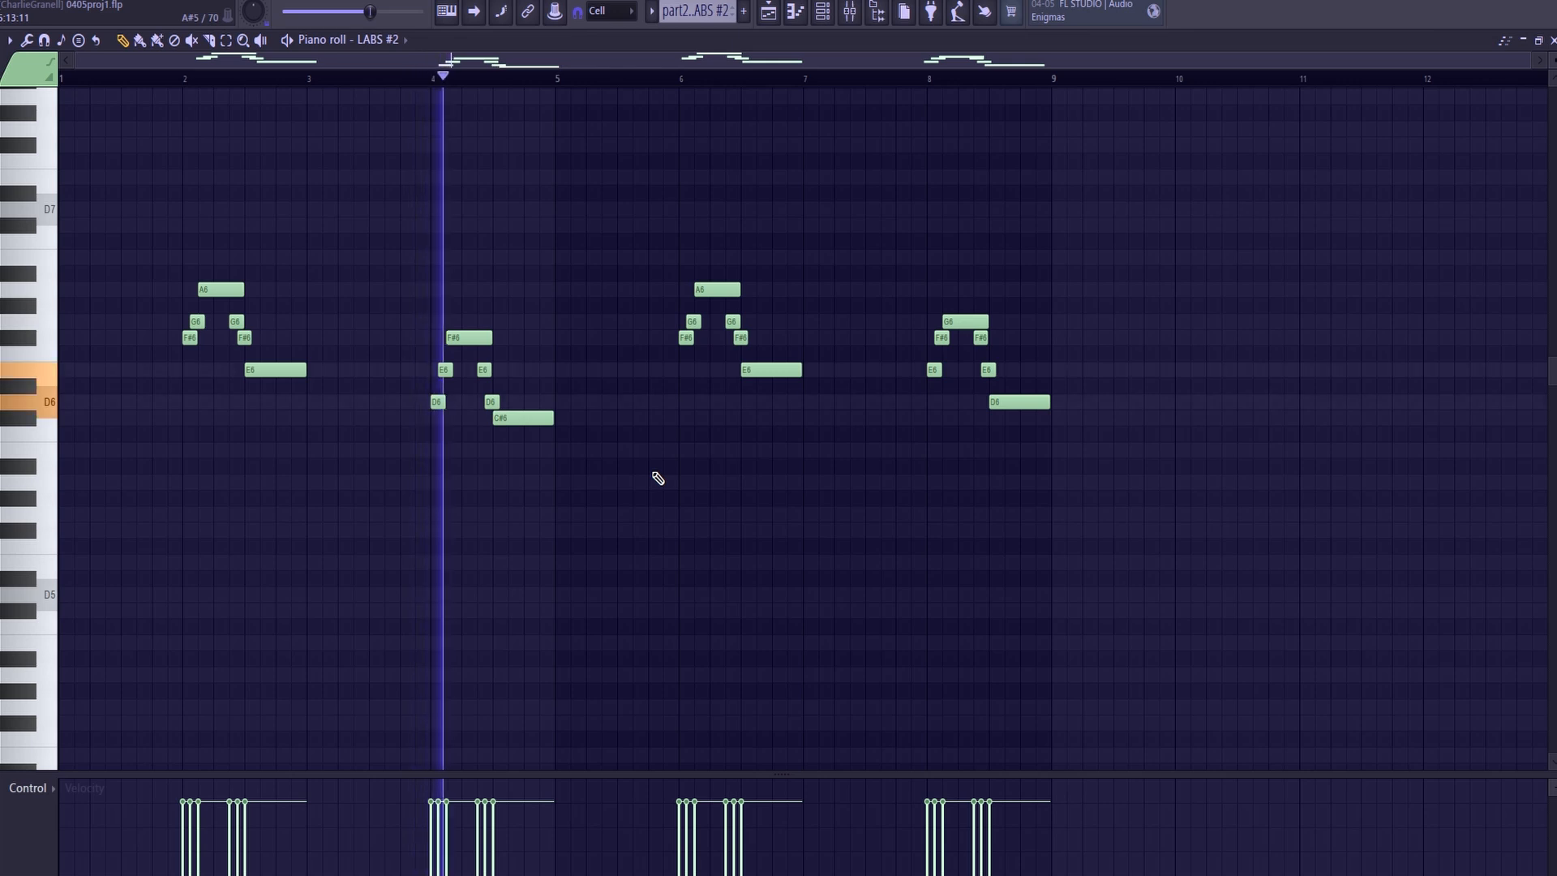
key(space)
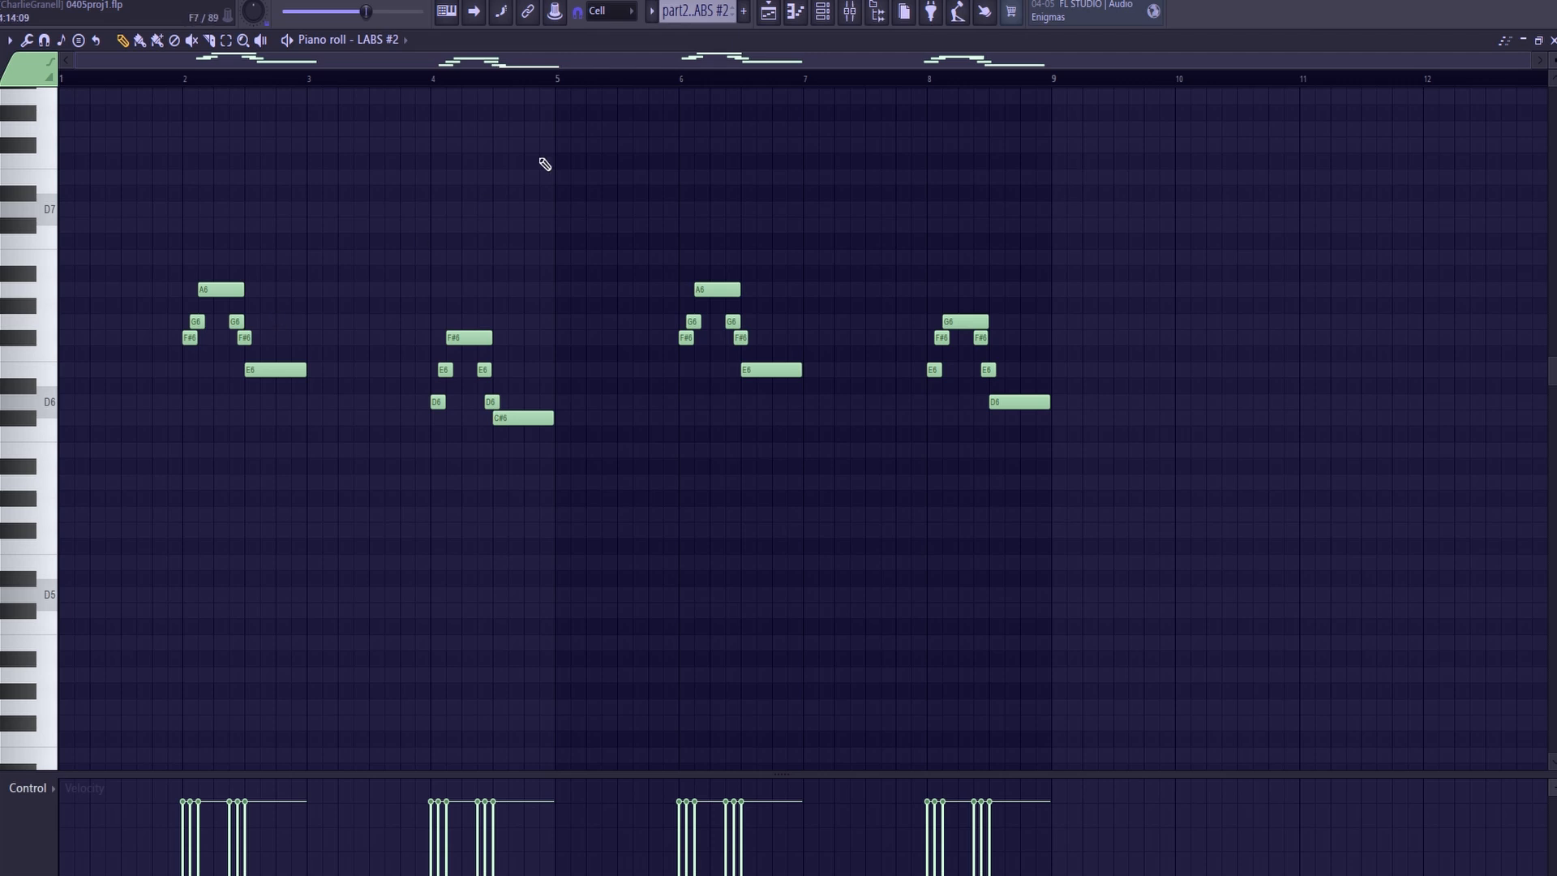
- Return to the playlist and move the playback position to bar 83
click(768, 12)
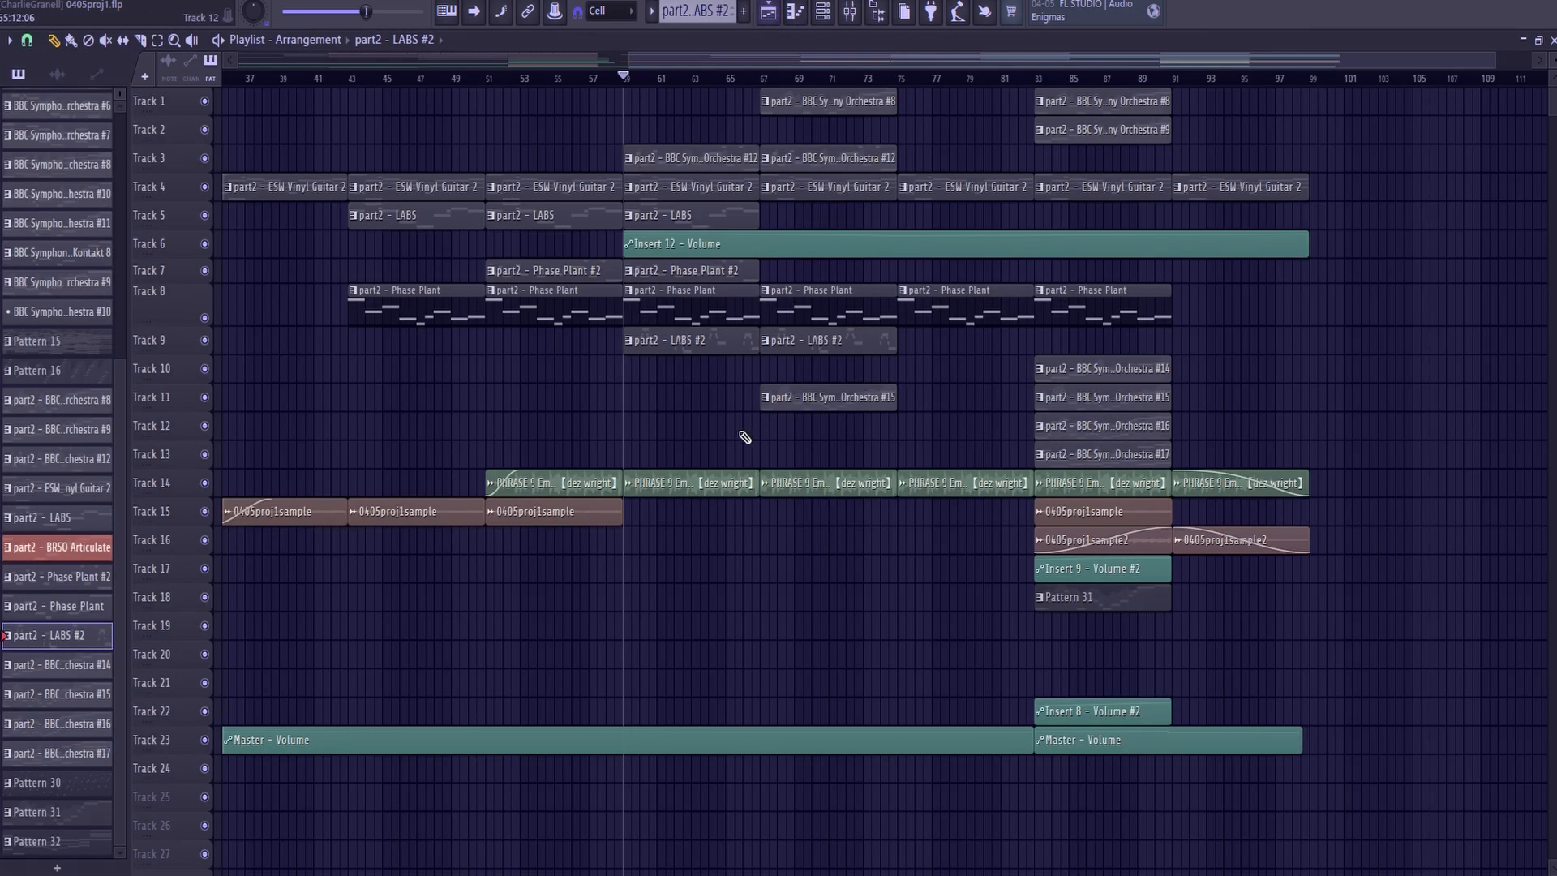
scroll(723, 68, right, 2)
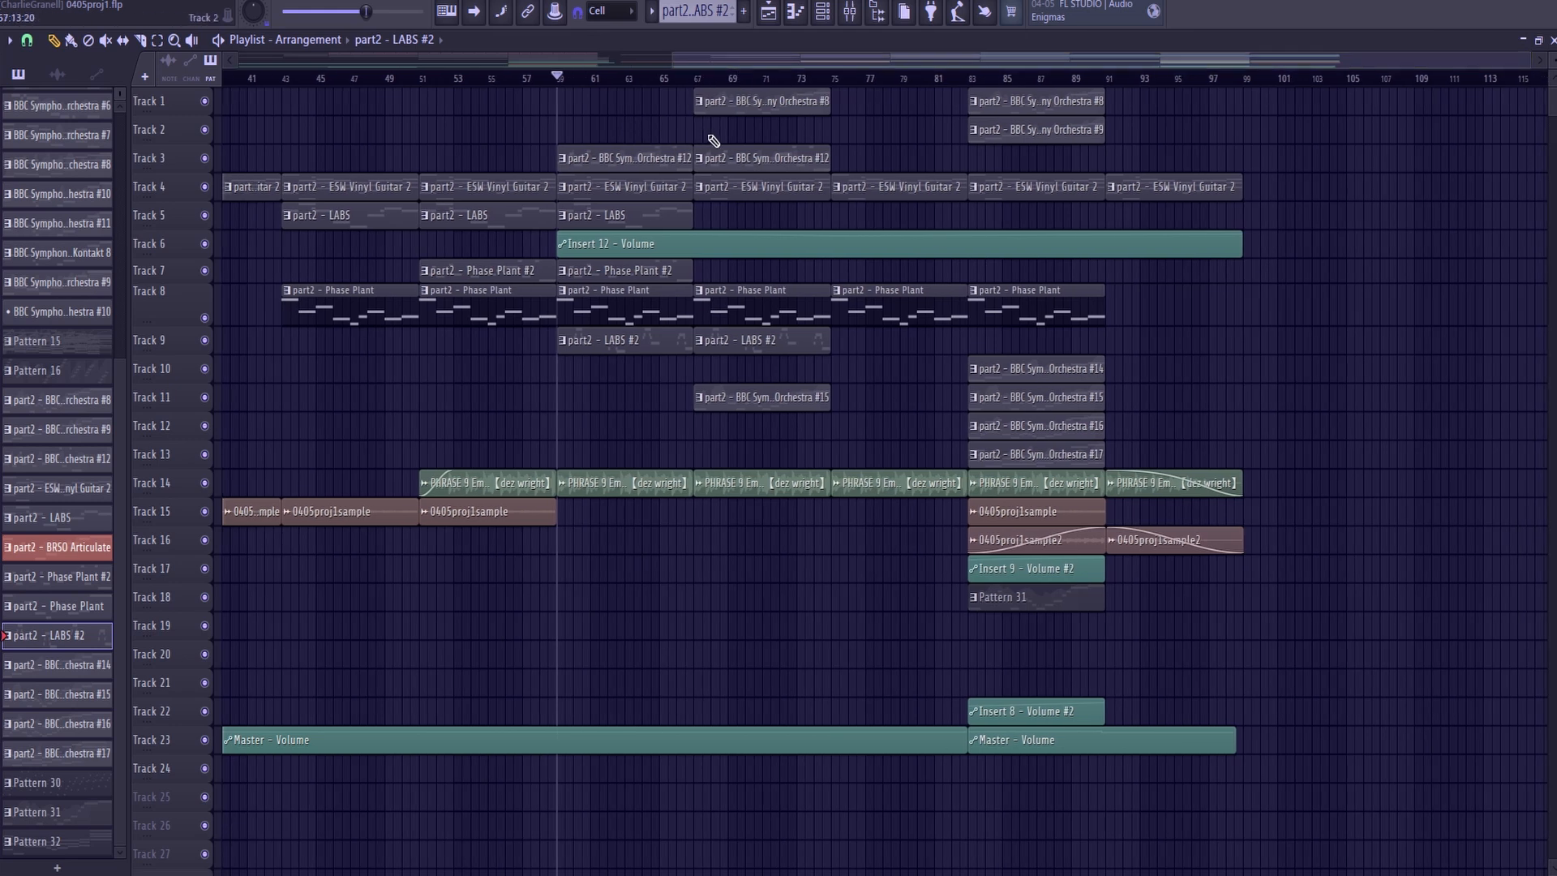
drag(659, 78, 978, 81)
click(988, 77)
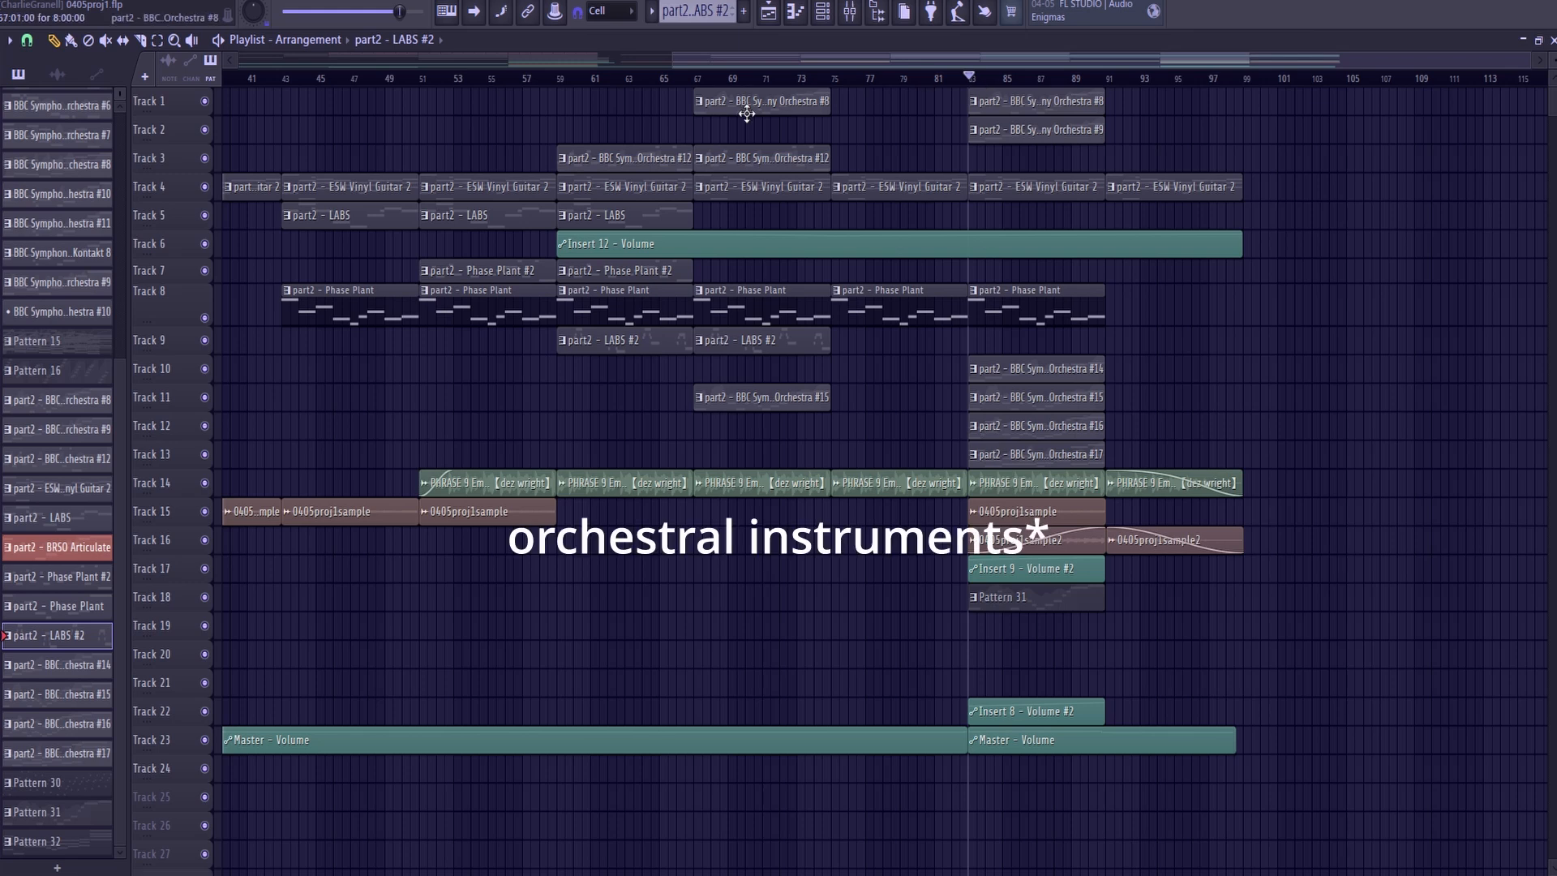
- Solo Track 1 and audition the part2 - BBC Symphony Orchestra #8 clip from bar 67 in the piano roll
click(698, 78)
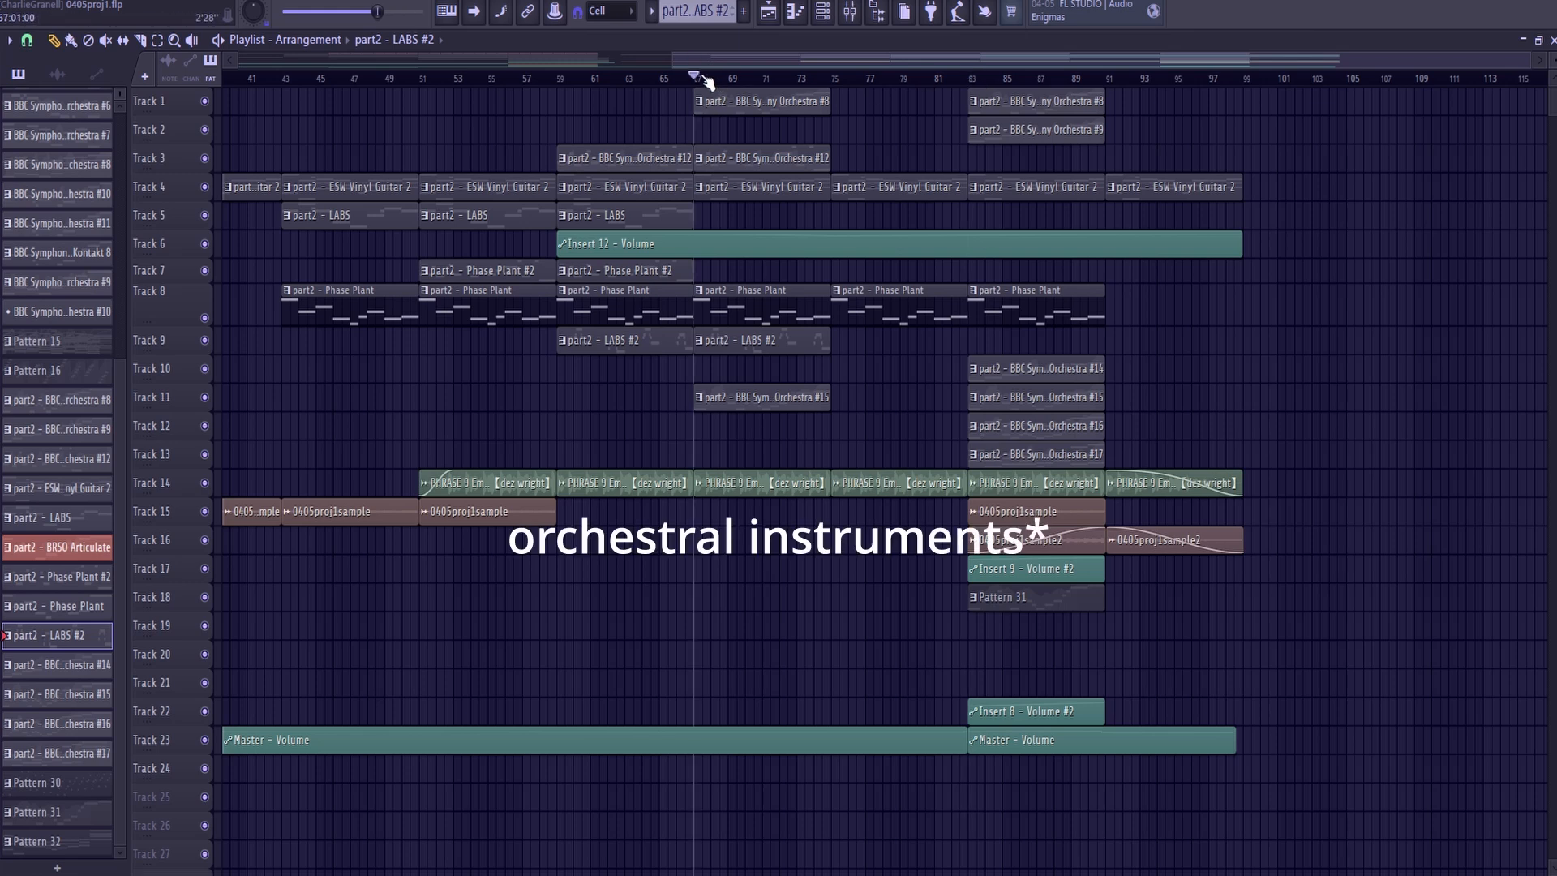
right_click(205, 103)
double_click(772, 104)
scroll(677, 481, down, 2)
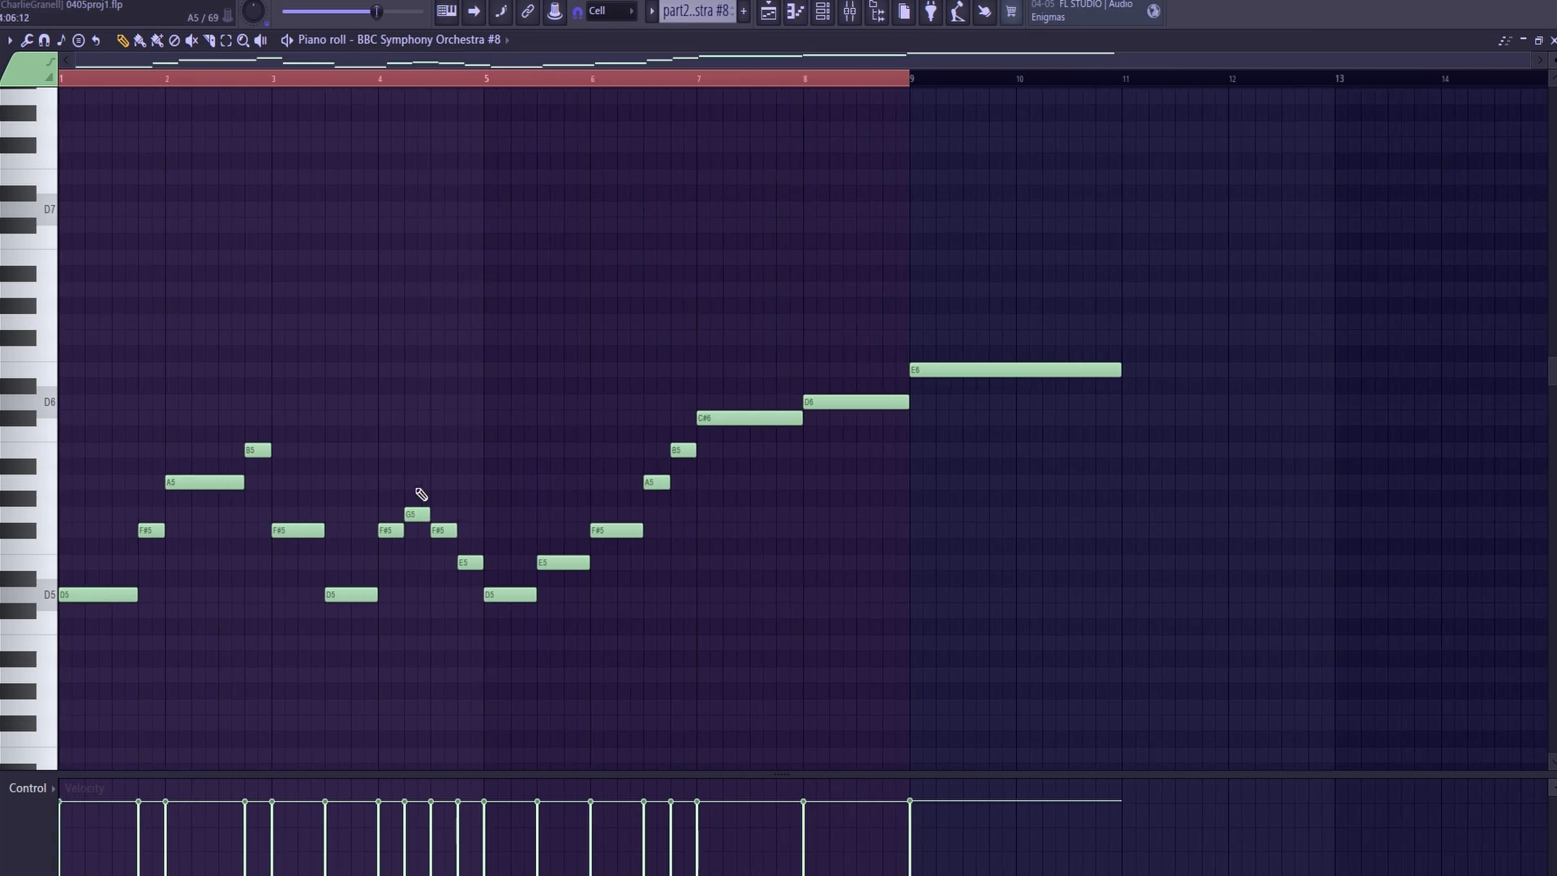
scroll(519, 365, down, 3)
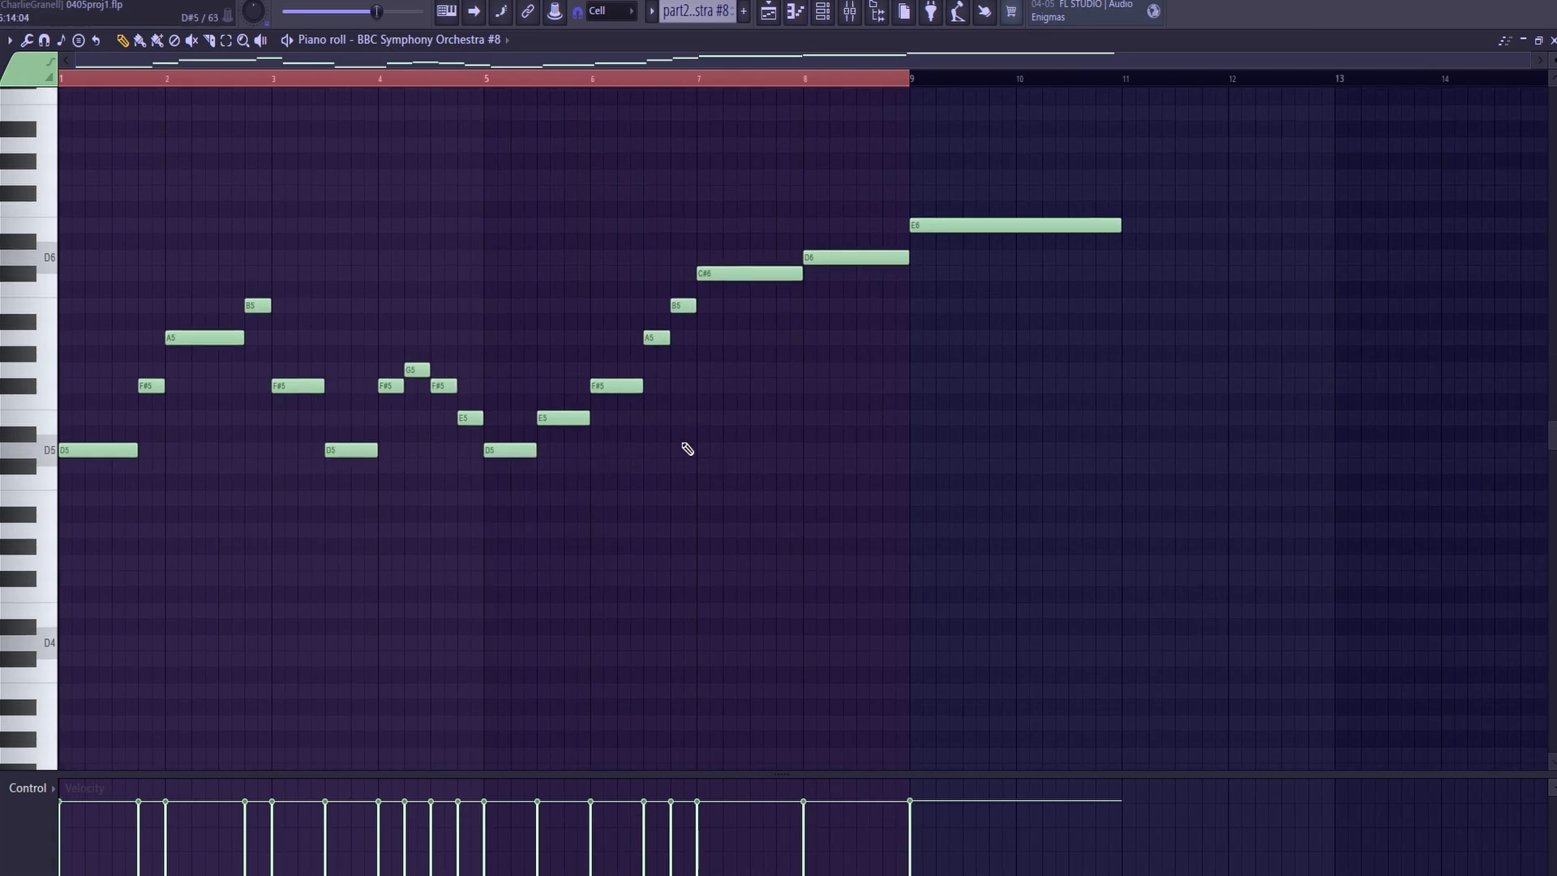
key(space)
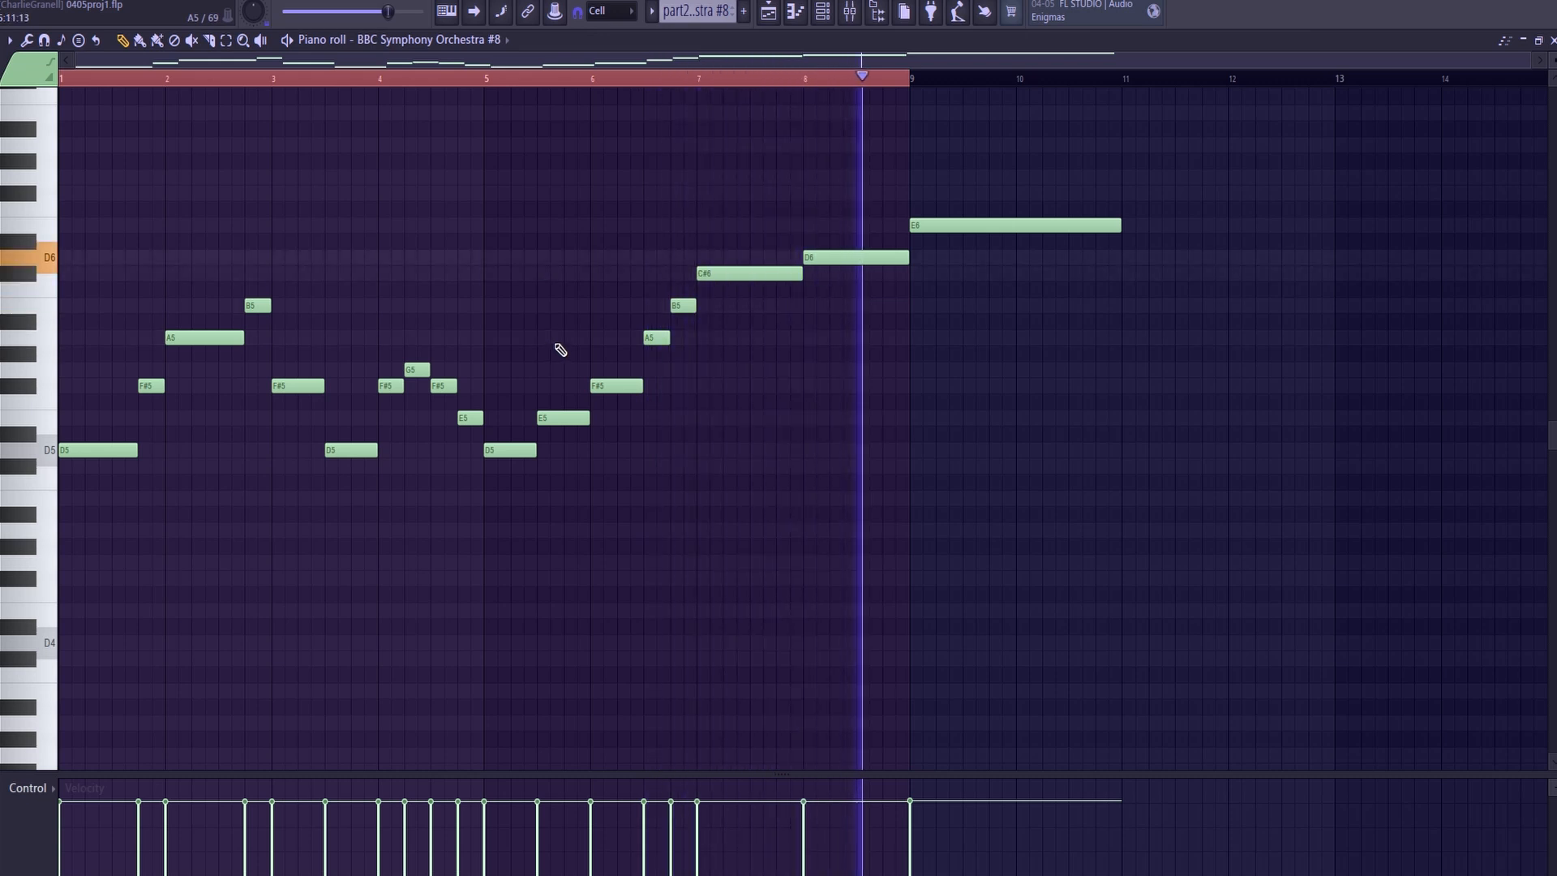
key(space)
- Reopen the soloed part2 - BBC Symphony Orchestra #8 clip from the playlist for another look, and return to the playlist
click(769, 13)
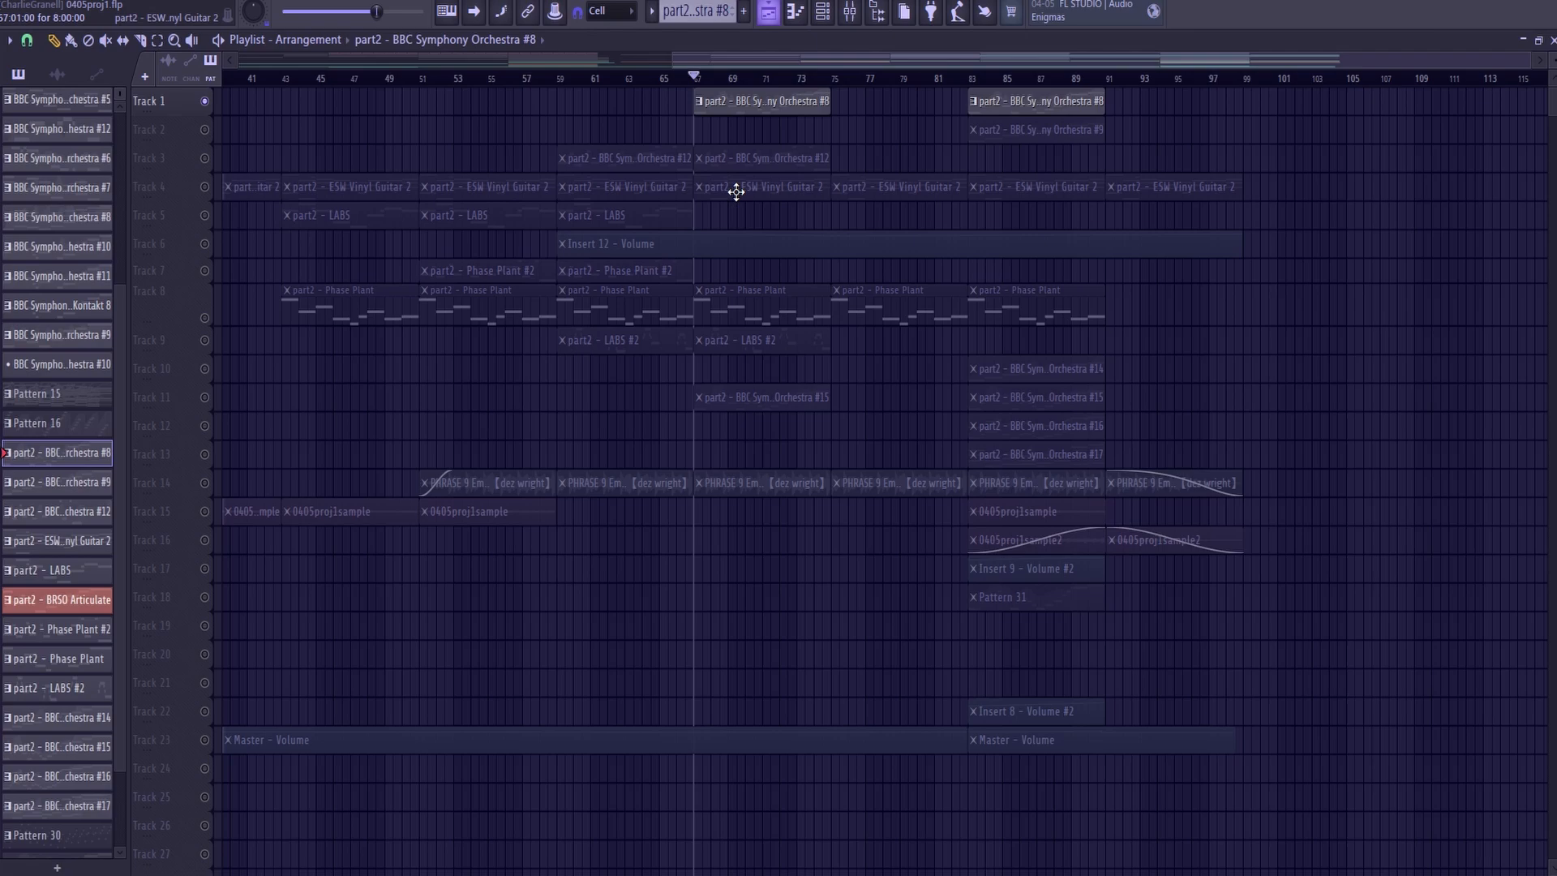
double_click(798, 98)
click(768, 13)
scroll(944, 442, down, 1)
scroll(908, 430, up, 1)
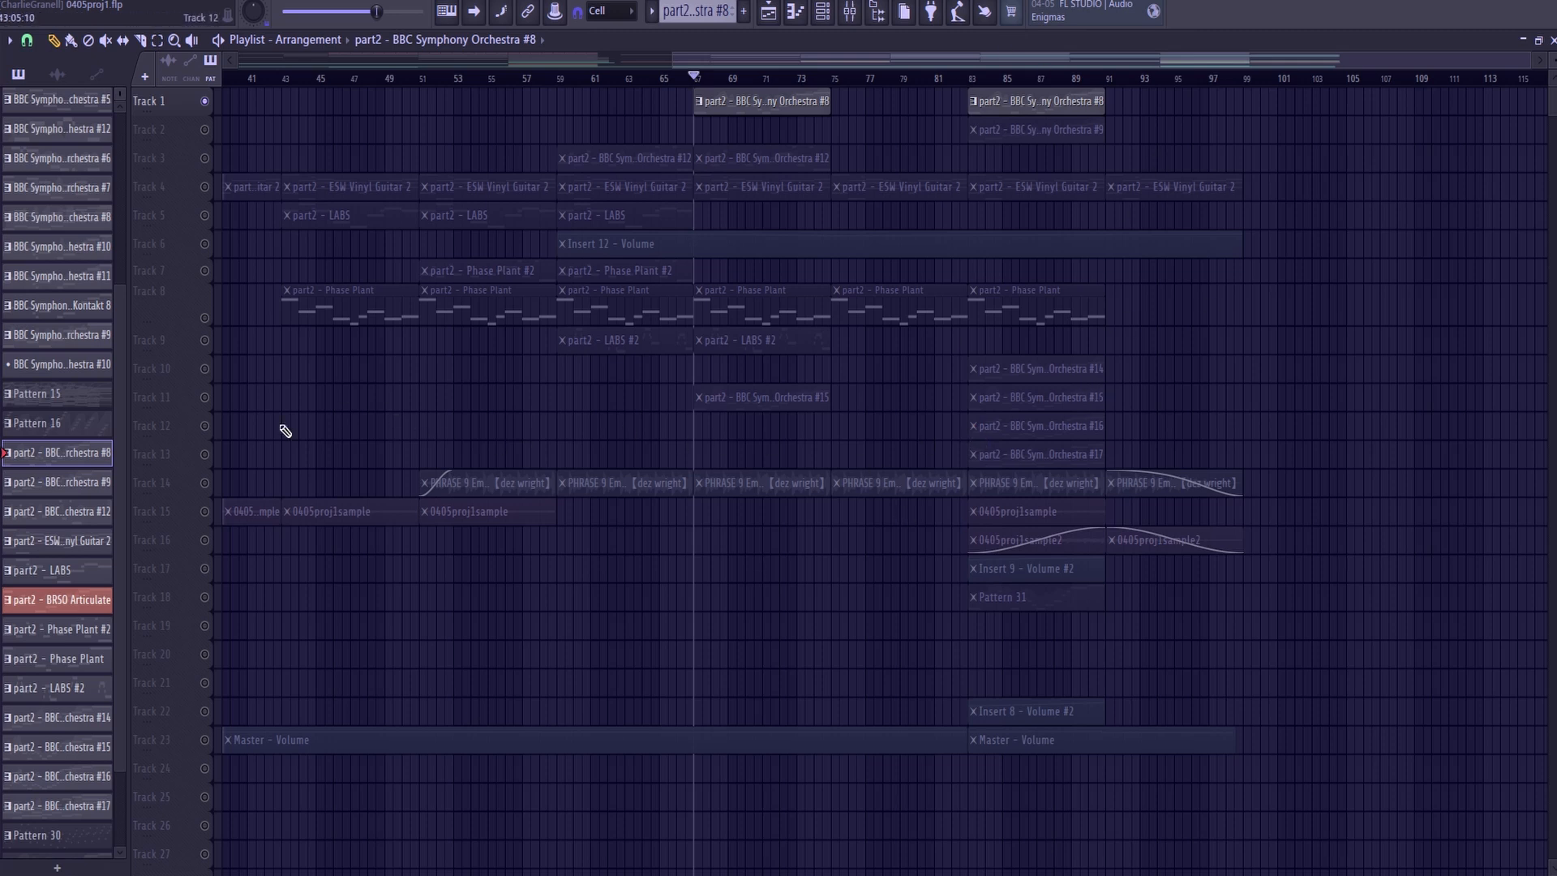
- Solo Track 11 and audition the part2 - BBC Symphony Orchestra #15 clip at bar 67 in the piano roll
right_click(206, 398)
double_click(742, 393)
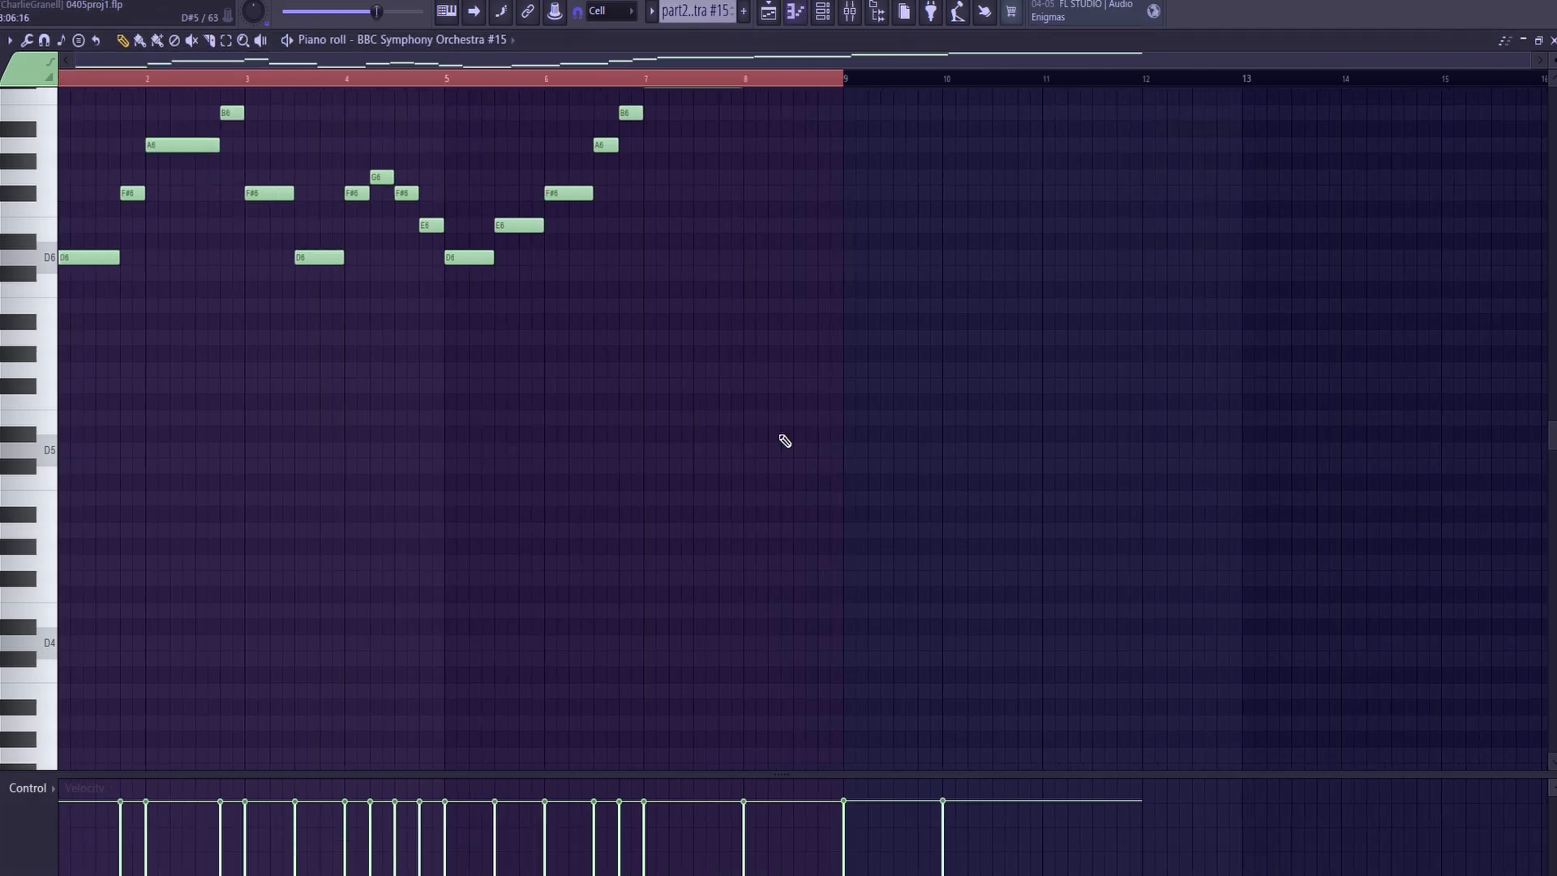
scroll(616, 414, up, 3)
key(space)
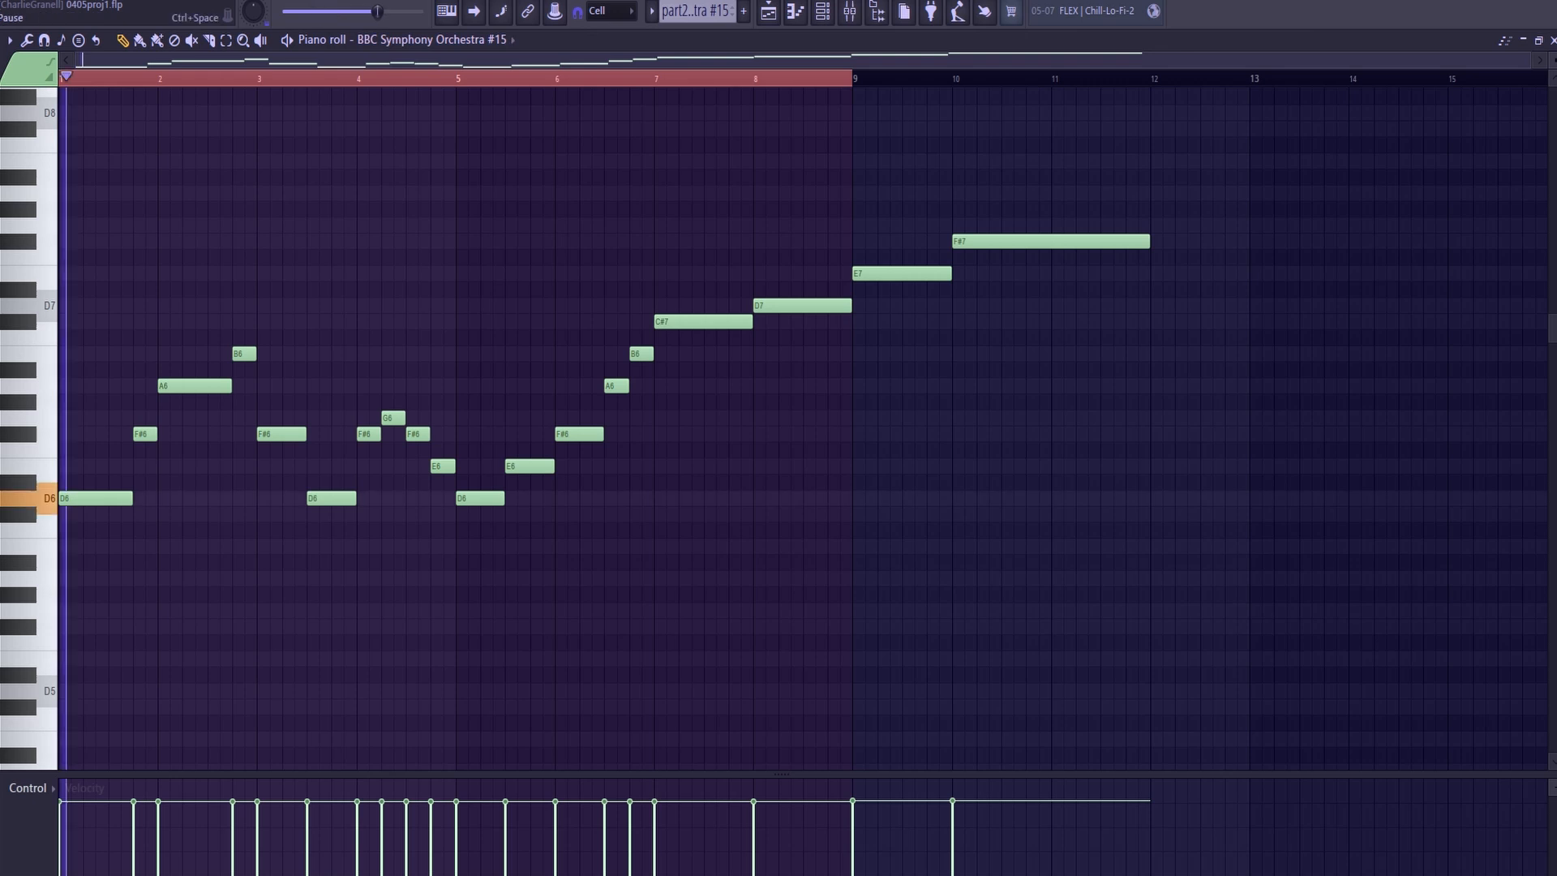
key(space)
- Open the BBC Symphony Orchestra #15 instrument from the channel rack to check its preset, and return to the playlist
click(823, 10)
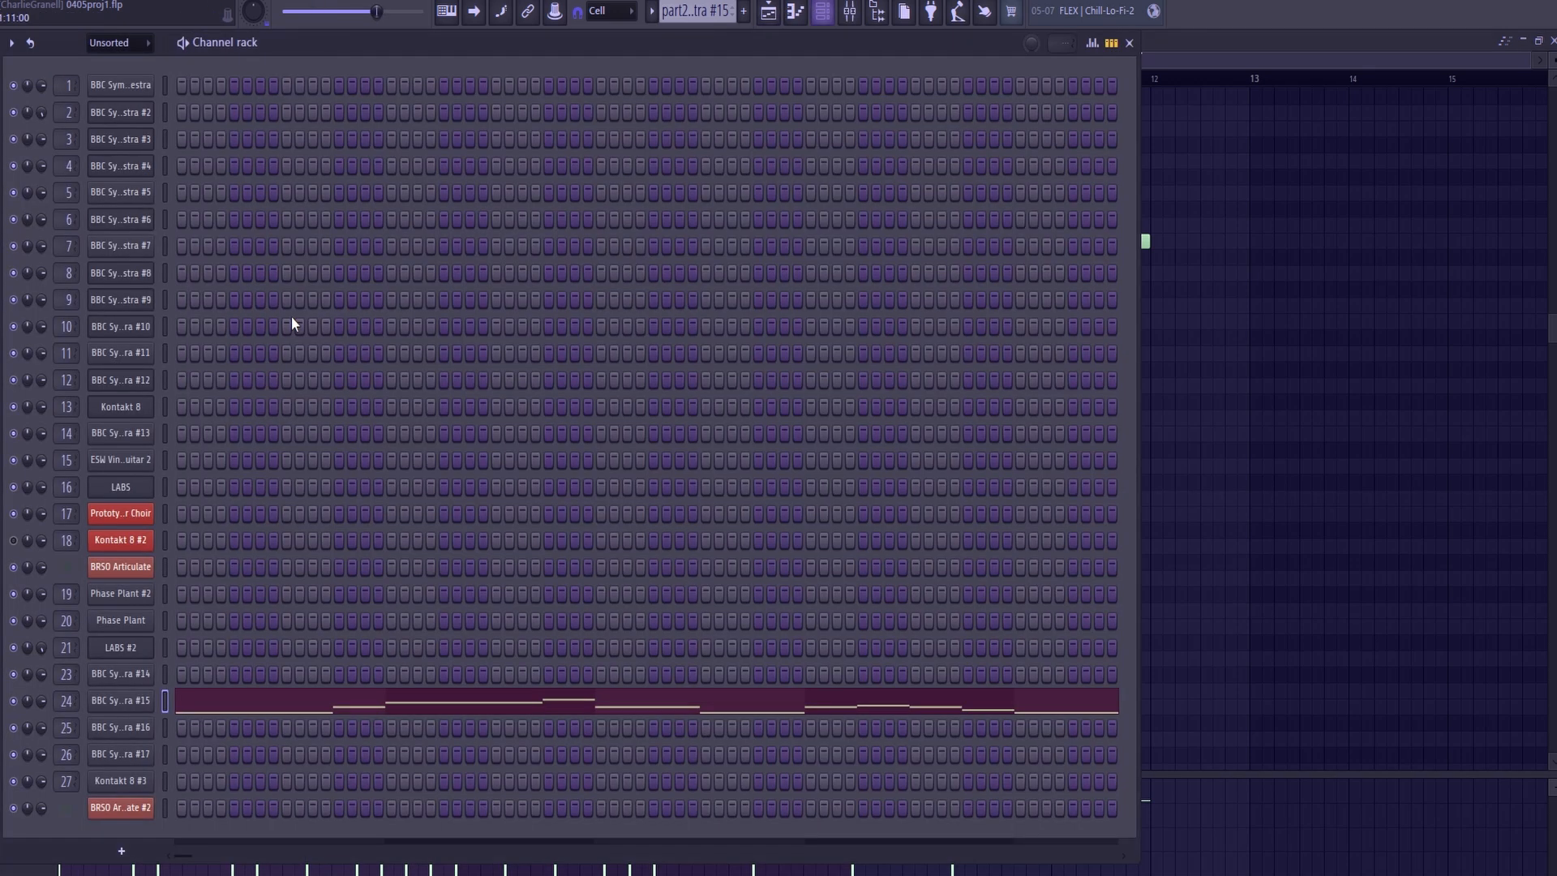
click(116, 703)
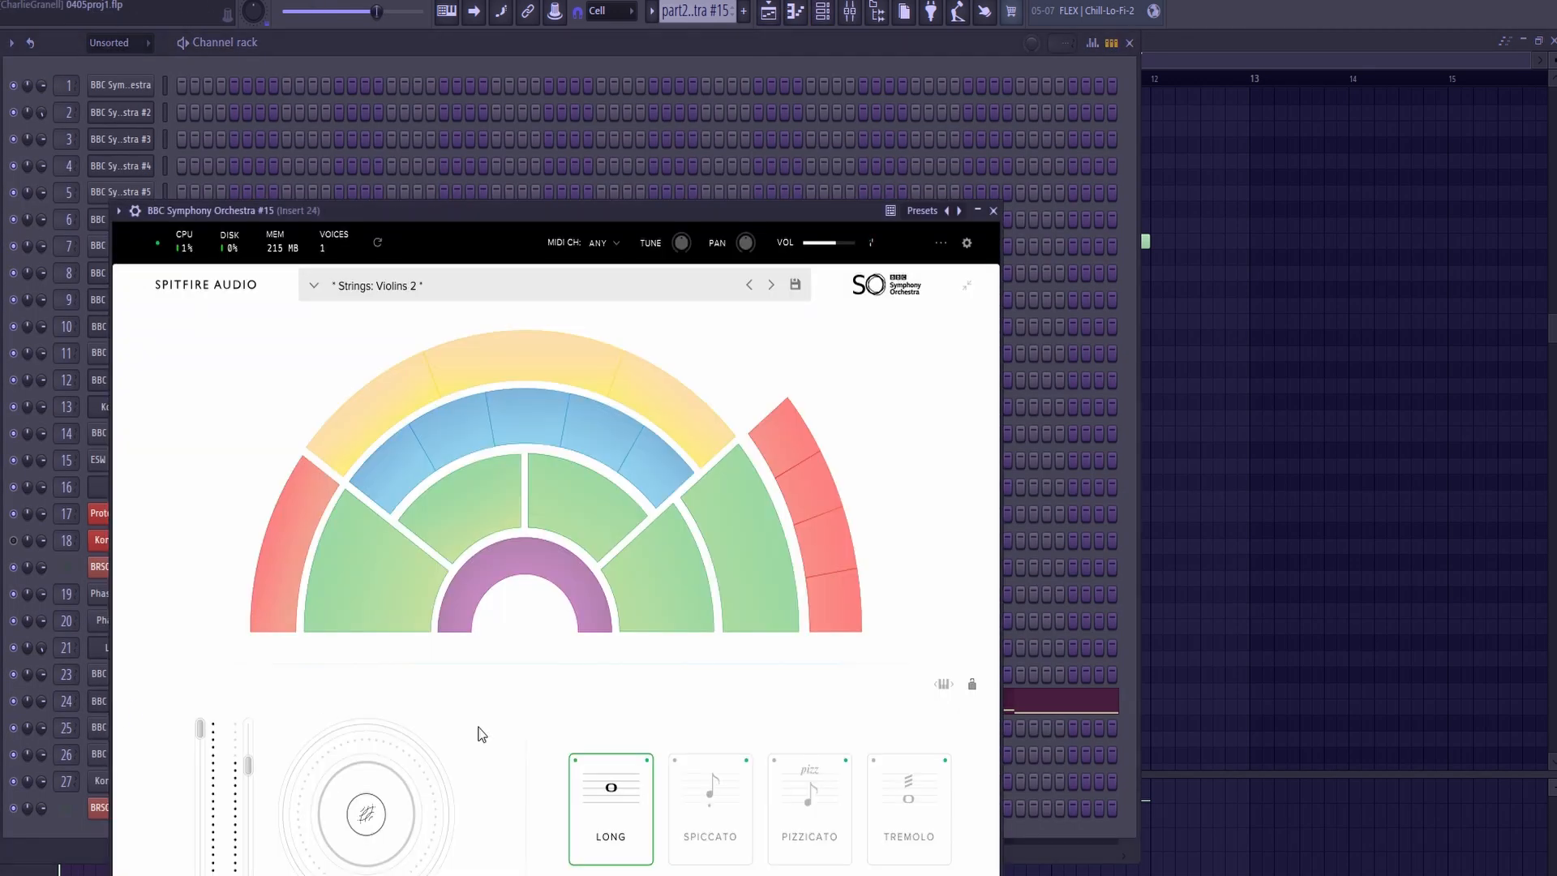
click(771, 14)
scroll(931, 466, down, 2)
scroll(1084, 434, up, 3)
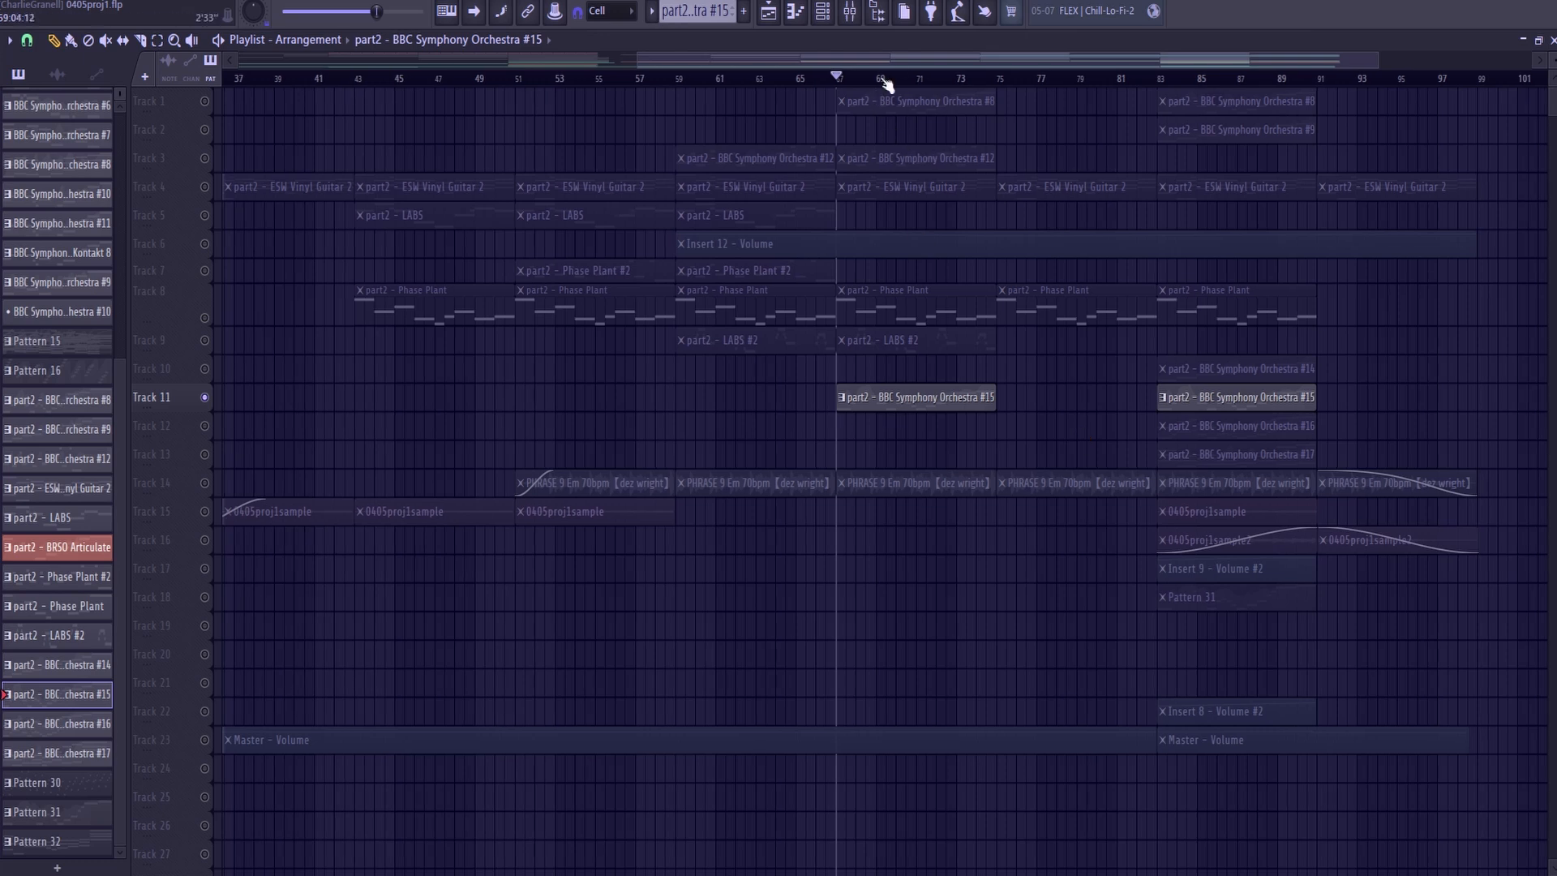
- Play the full arrangement with all tracks active from bar 75, and stop
drag(899, 61, 1049, 64)
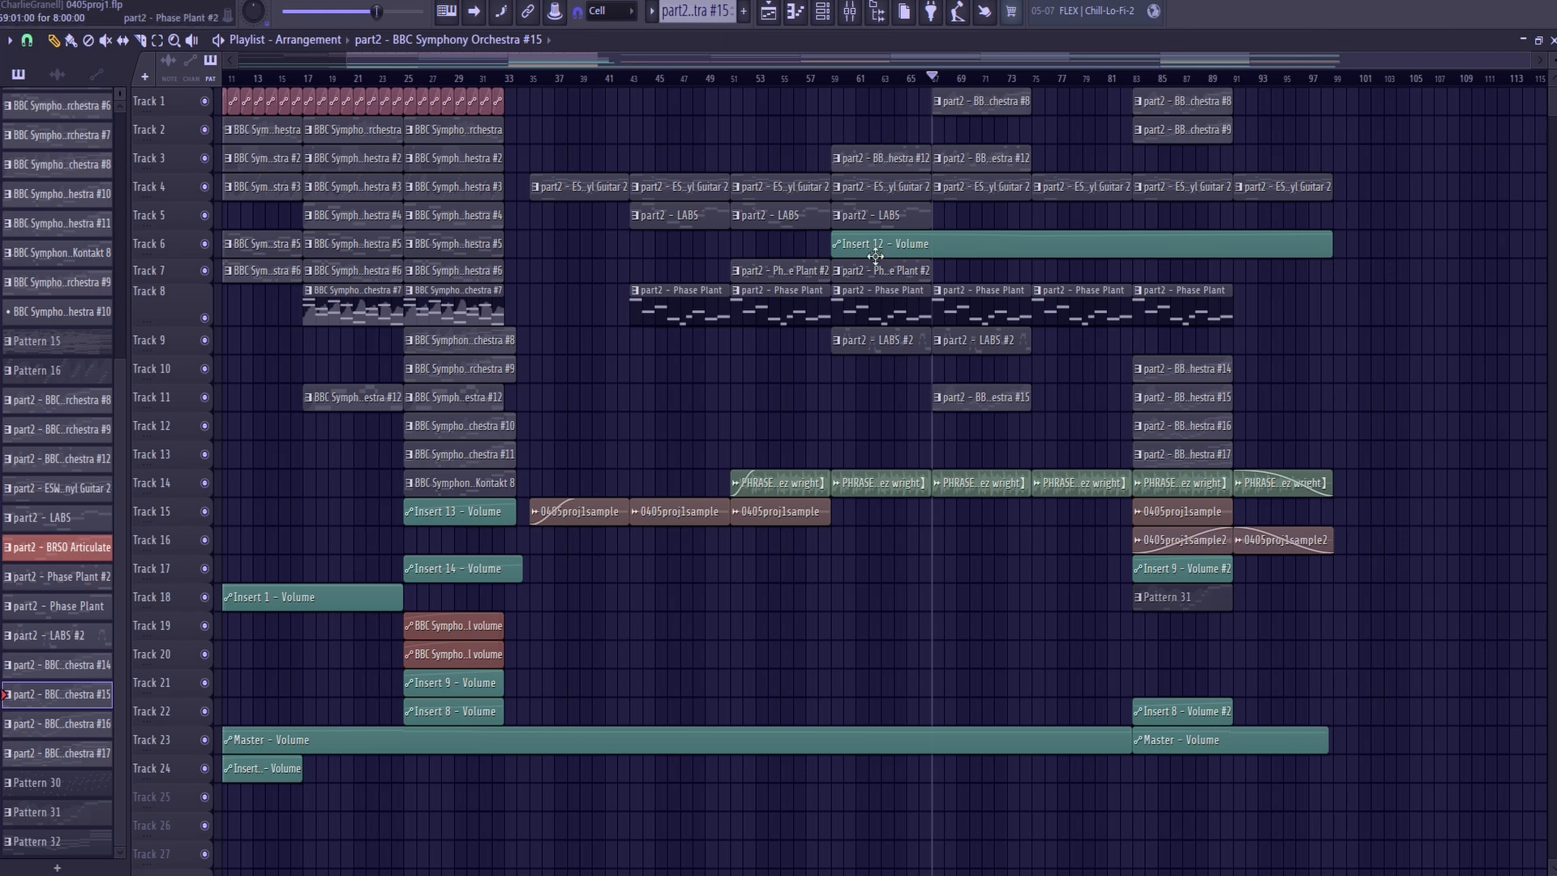
drag(944, 61, 1065, 77)
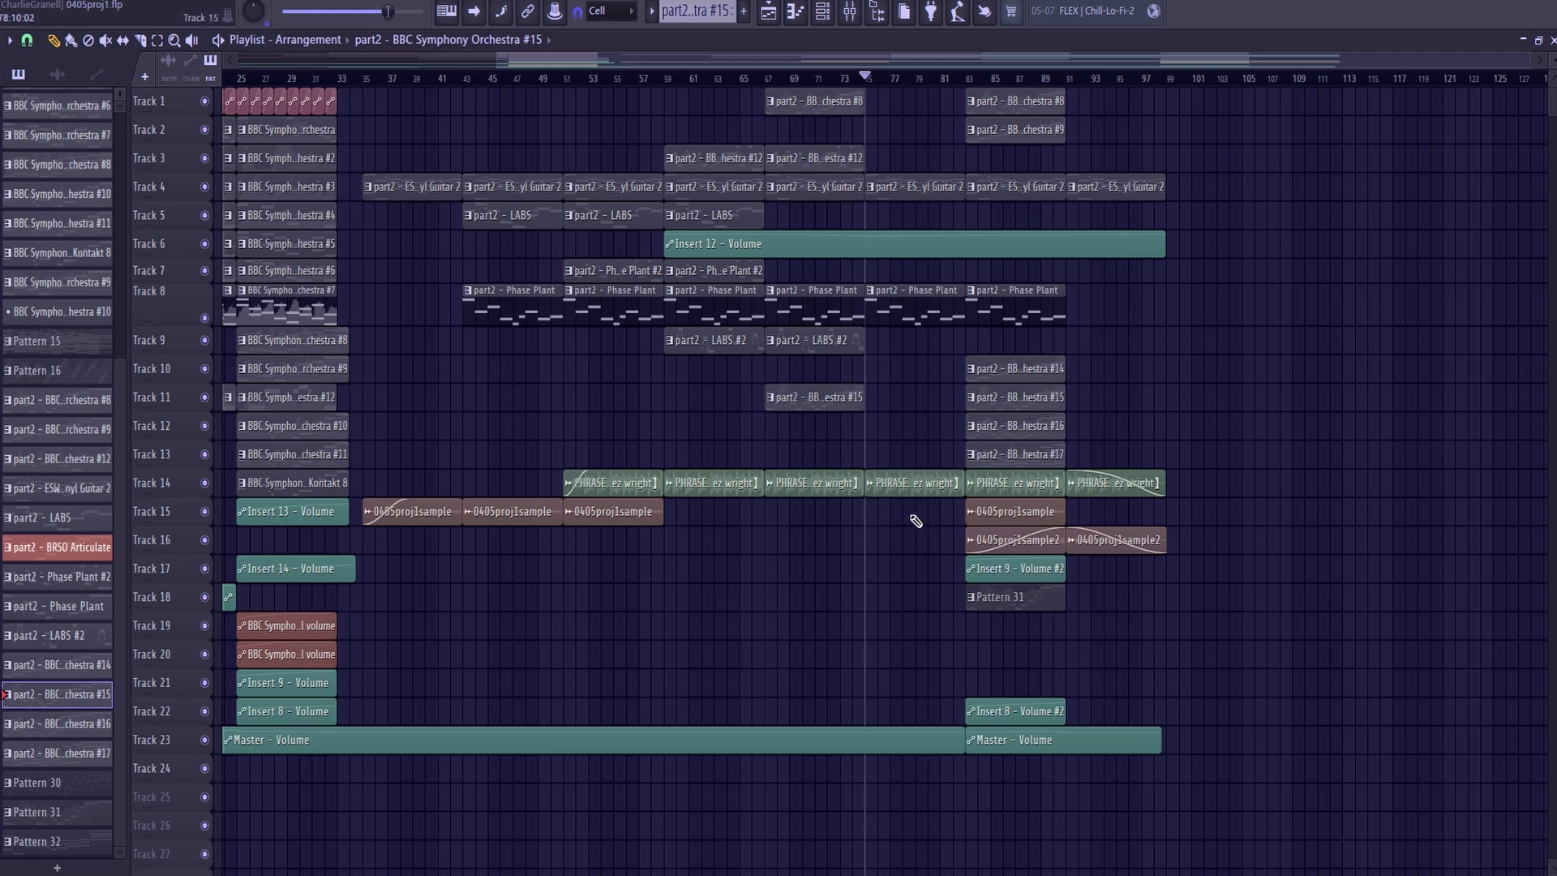
scroll(1078, 375, up, 3)
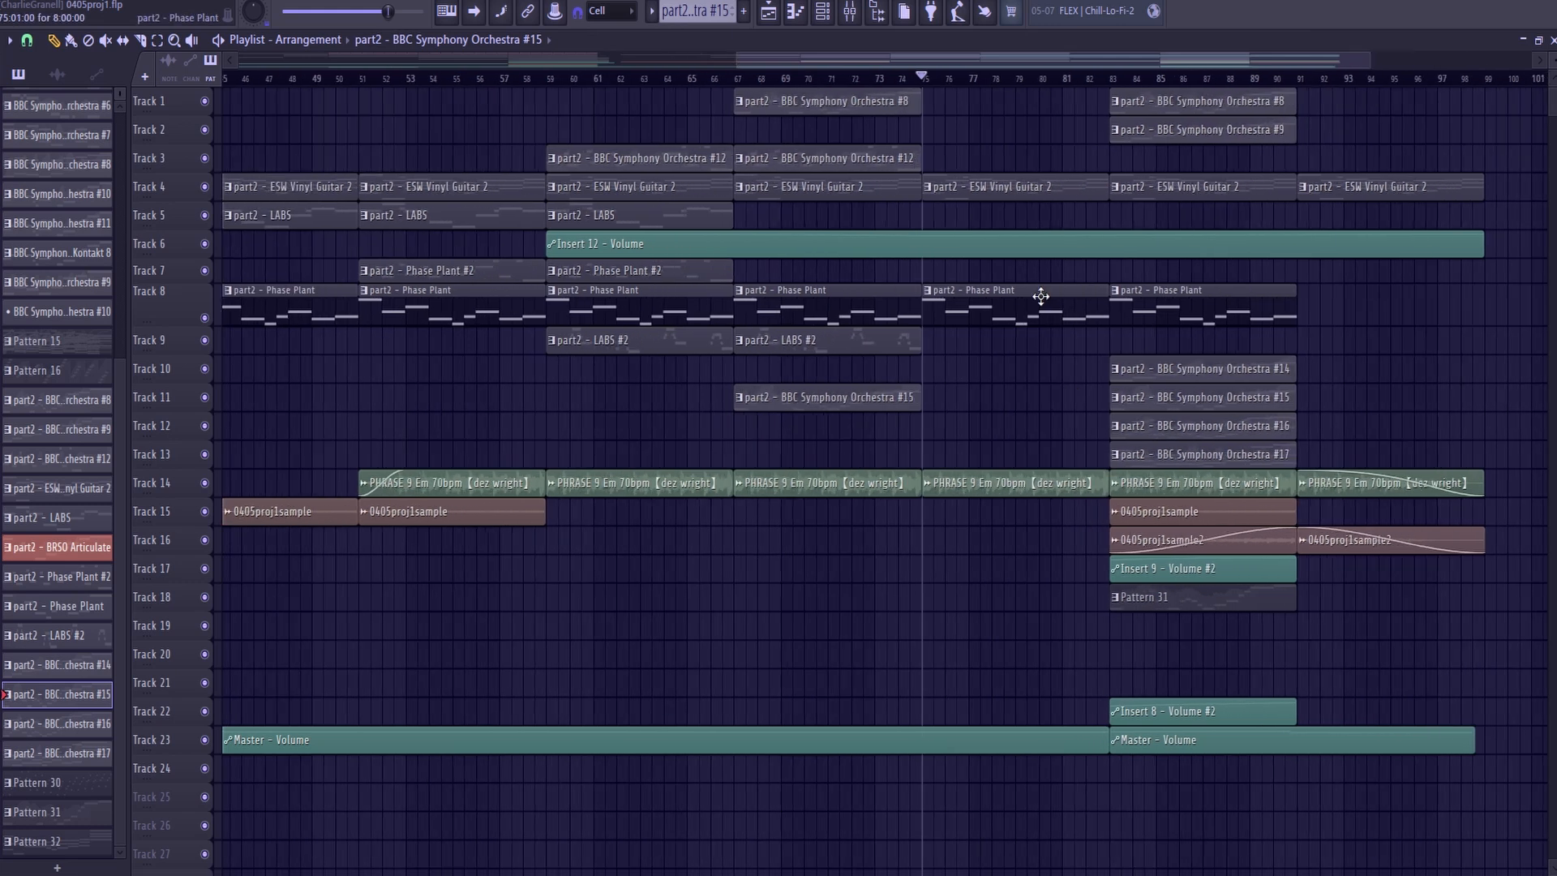
key(space)
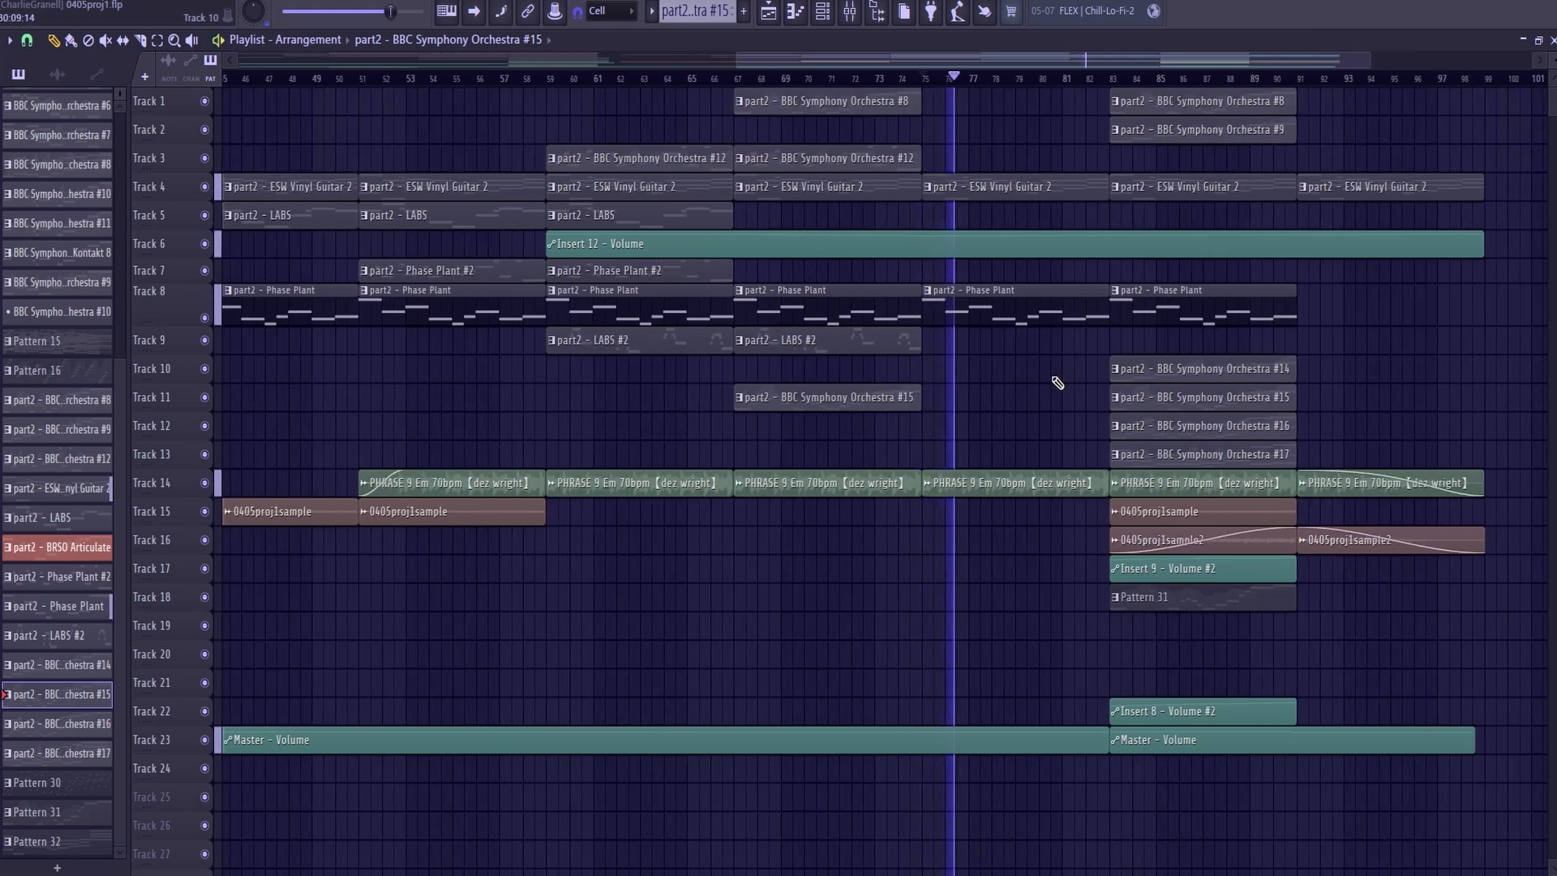
key(space)
- Move the playback position to bar 83, where the final orchestral section starts
scroll(990, 470, down, 1)
scroll(990, 471, down, 1)
scroll(1030, 173, up, 2)
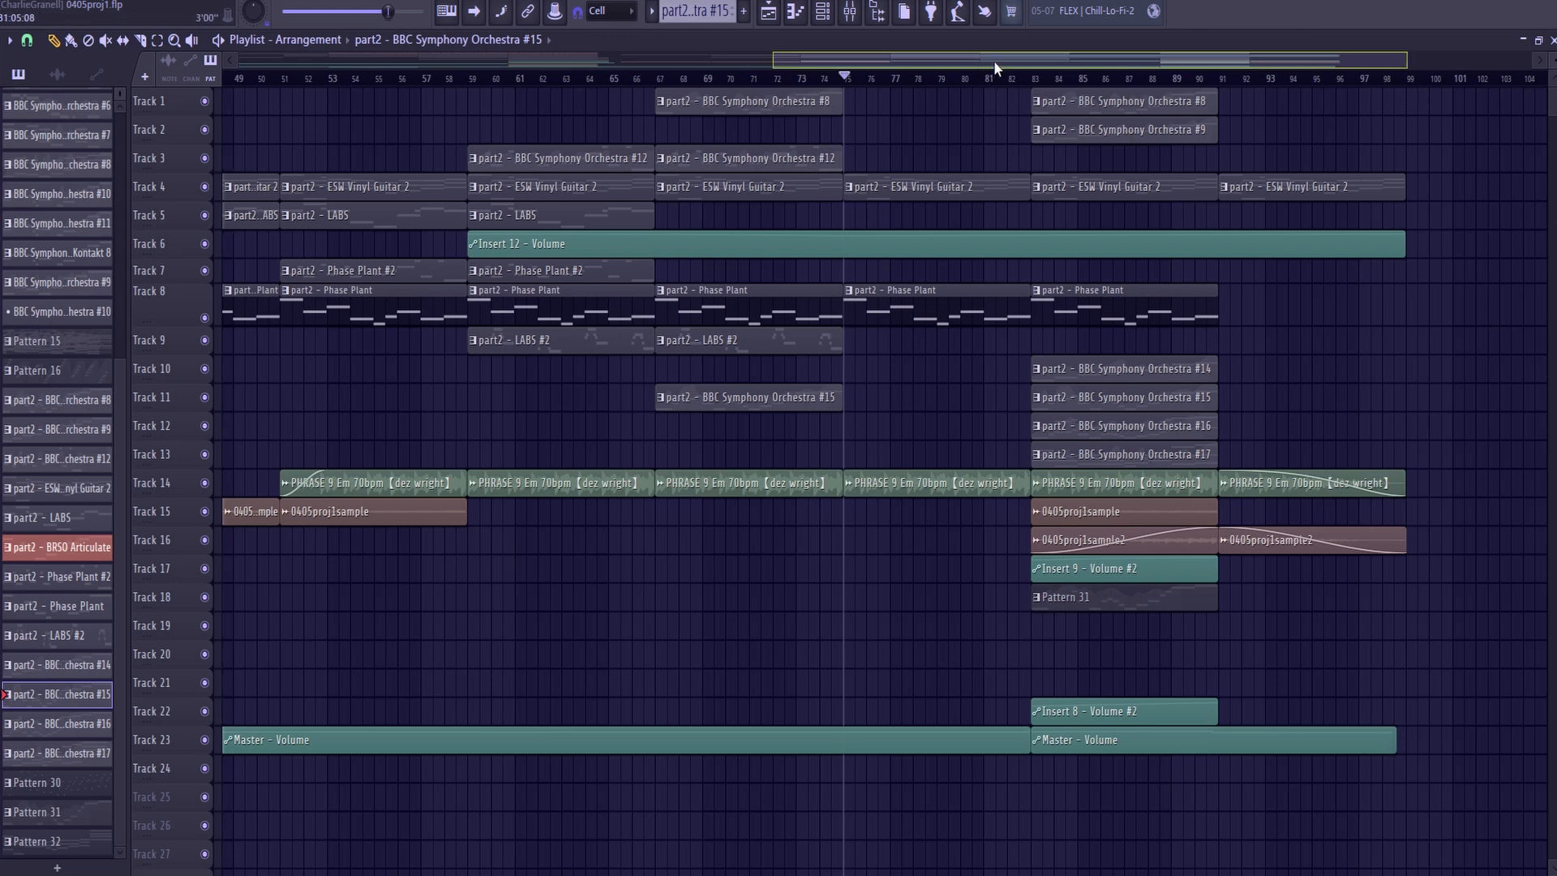
drag(995, 61, 1107, 62)
click(799, 77)
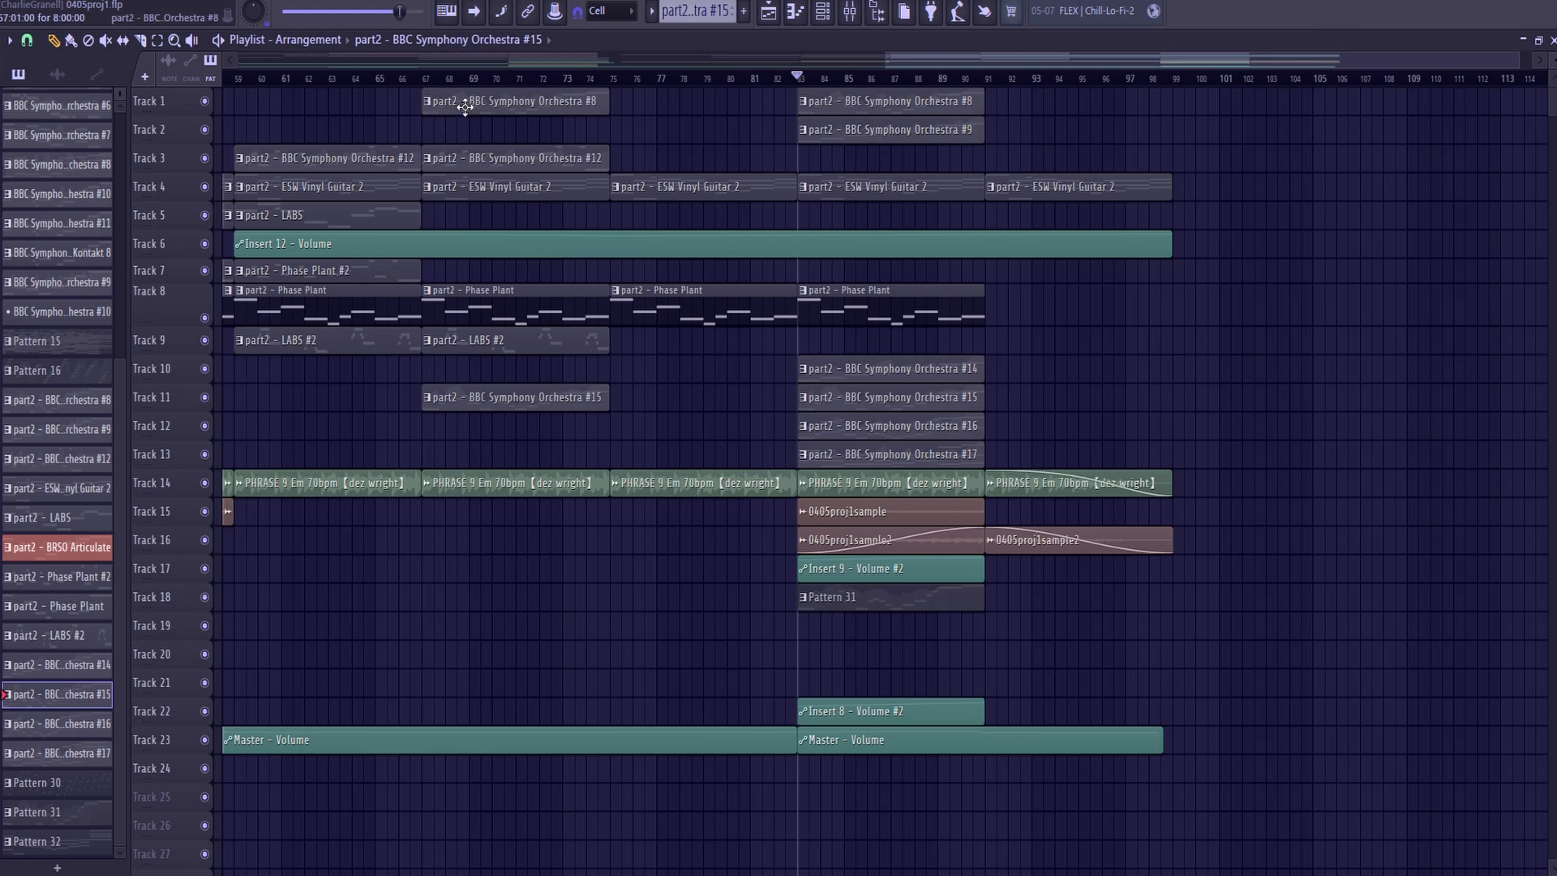
- Solo Track 12 and audition the part2 - BBC Symphony Orchestra #16 clip at bar 83 in the piano roll
right_click(205, 428)
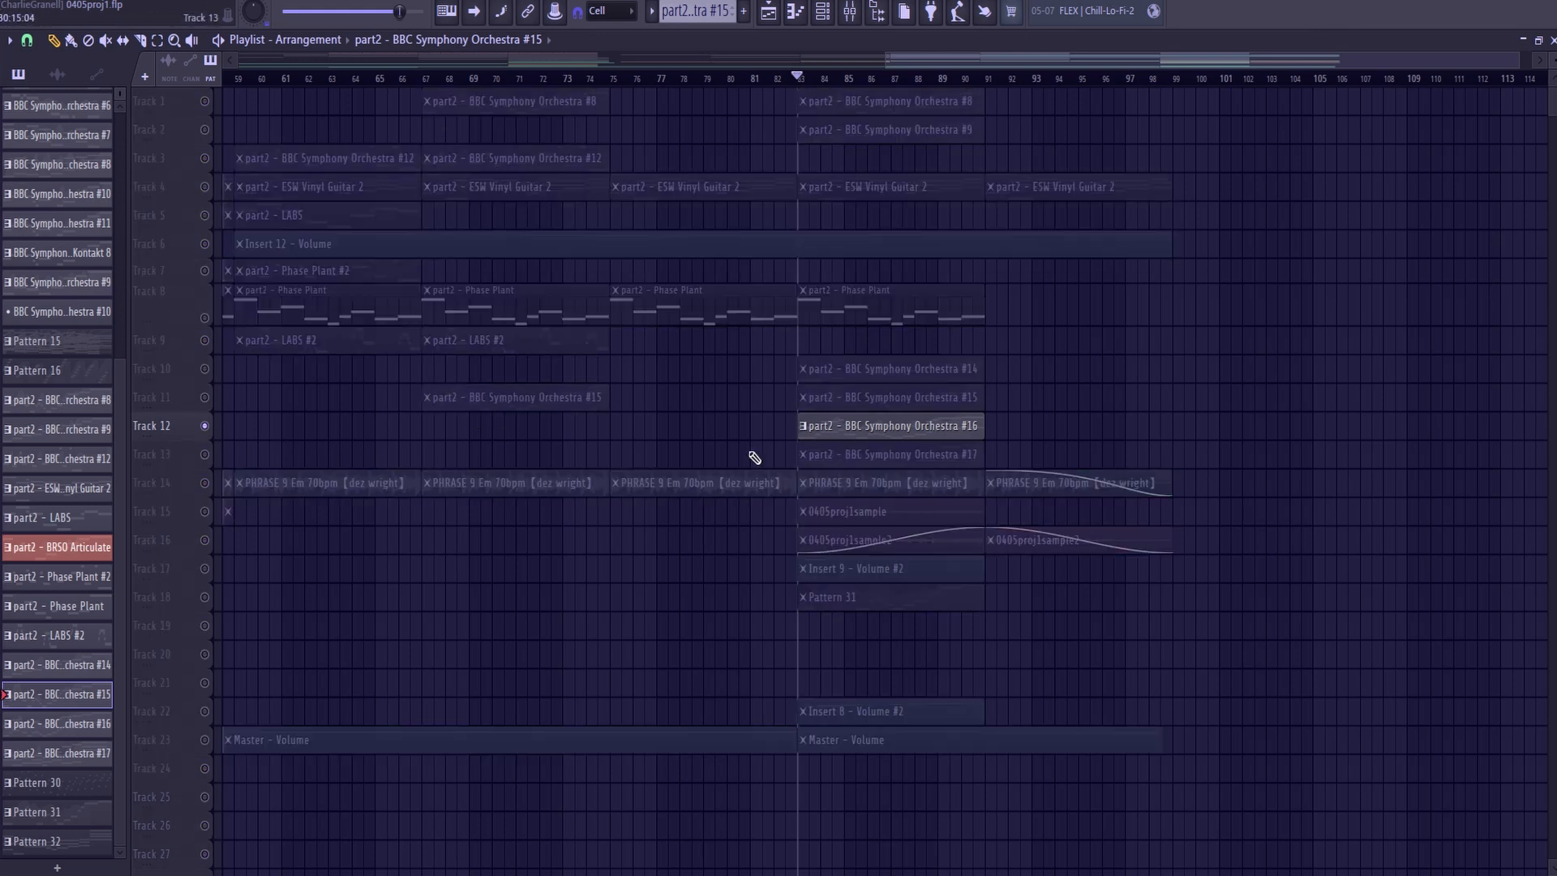
double_click(827, 421)
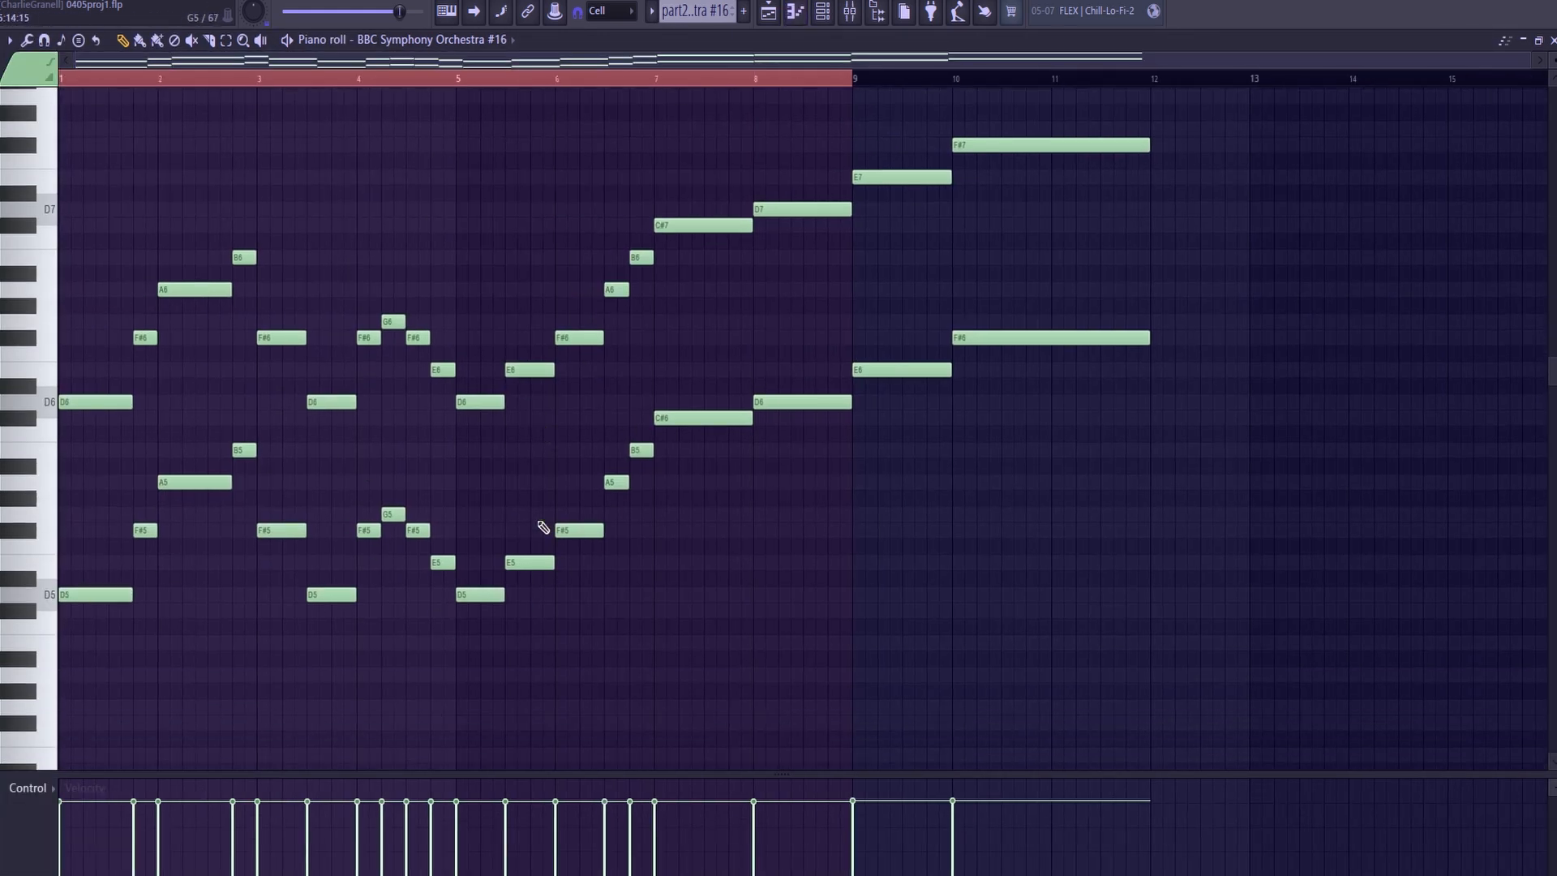
scroll(552, 511, down, 1)
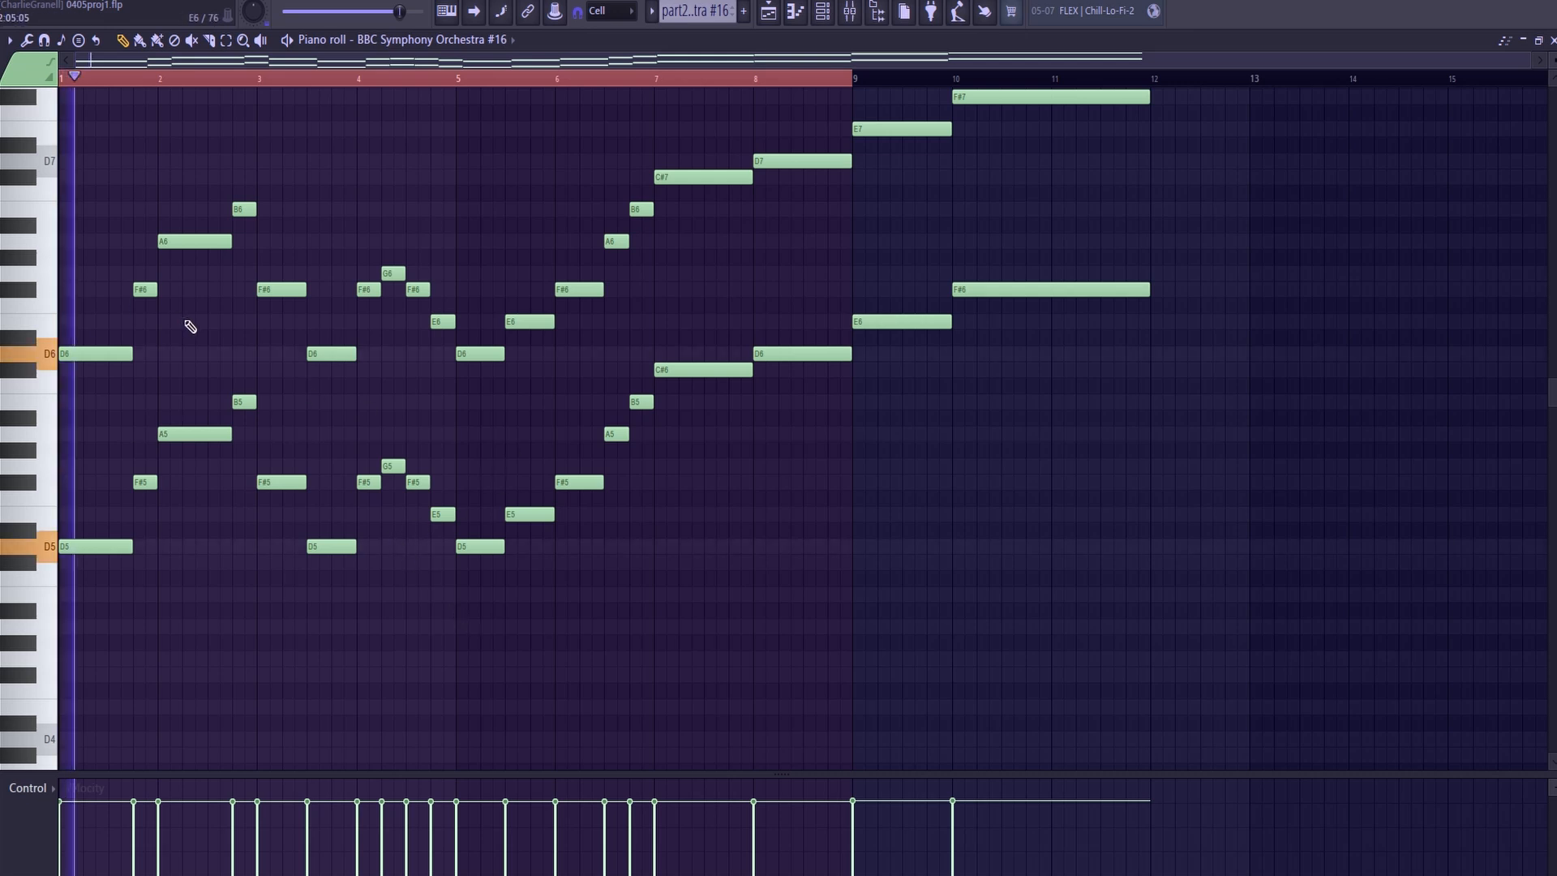
- Open the BBC Symphony Orchestra #16 instrument from the channel rack to check its preset, and return to the playlist
click(821, 12)
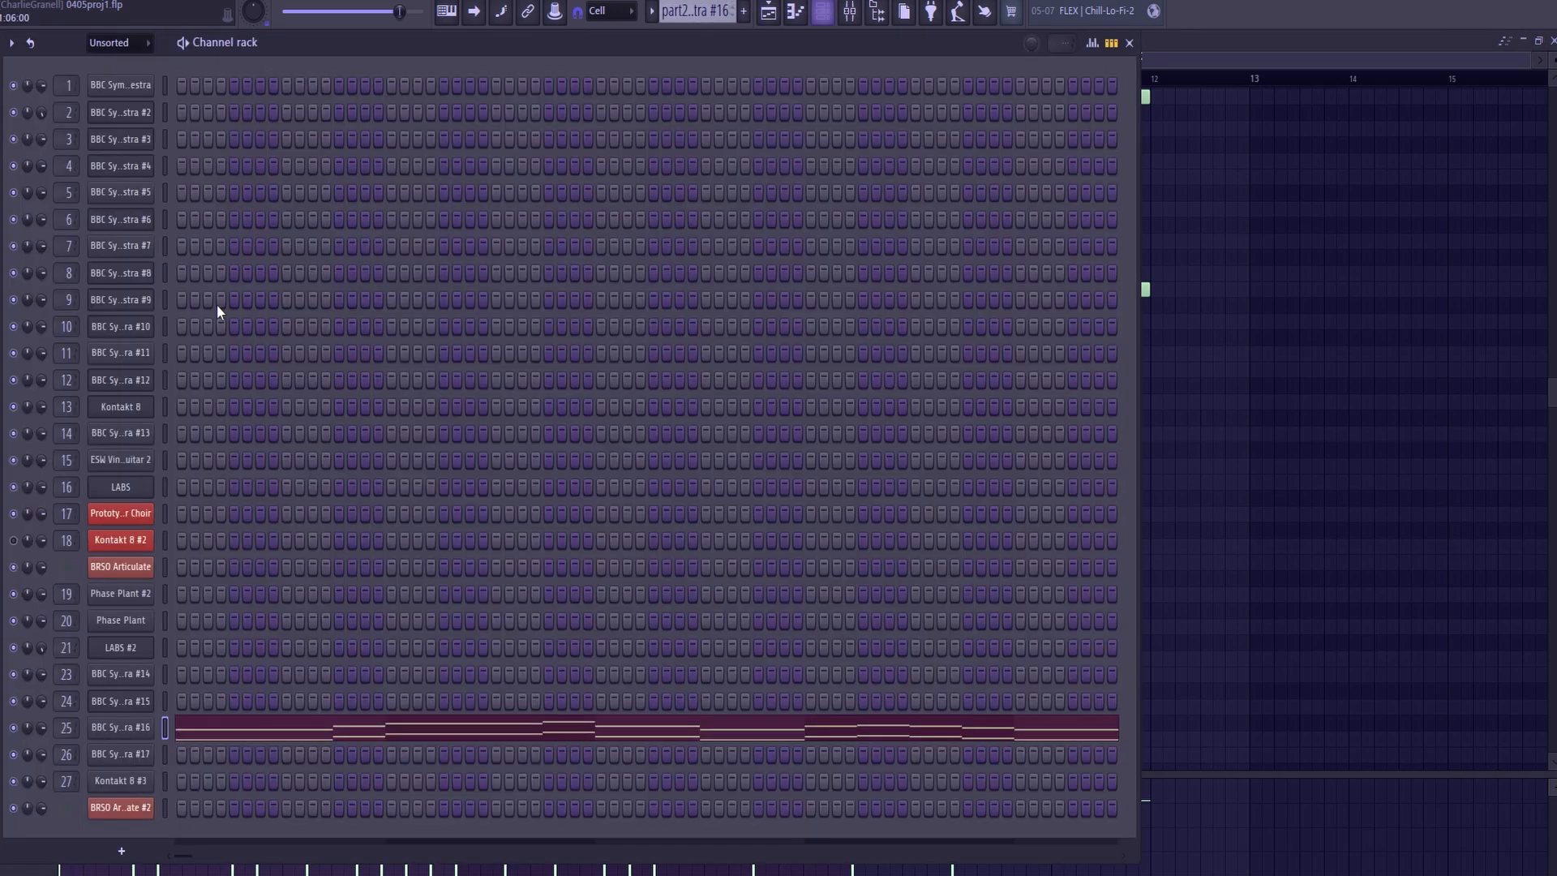
click(122, 727)
key(F5)
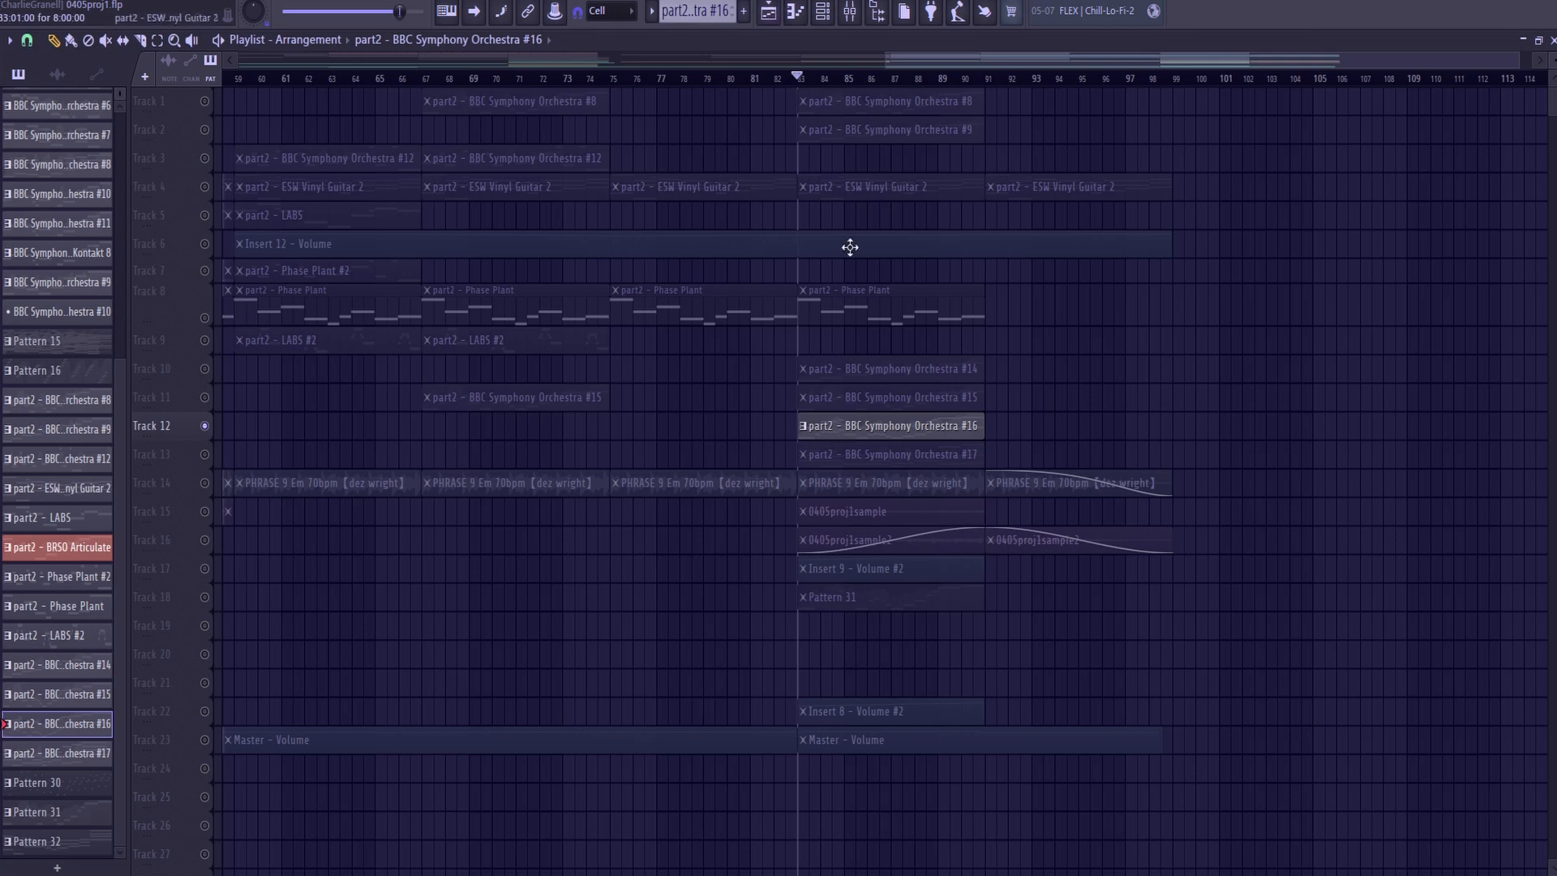
- Reopen the BBC Symphony Orchestra #16 notes, sound the D5 and D6 keys to compare the doubled octaves, and play the opening of the melody
double_click(911, 424)
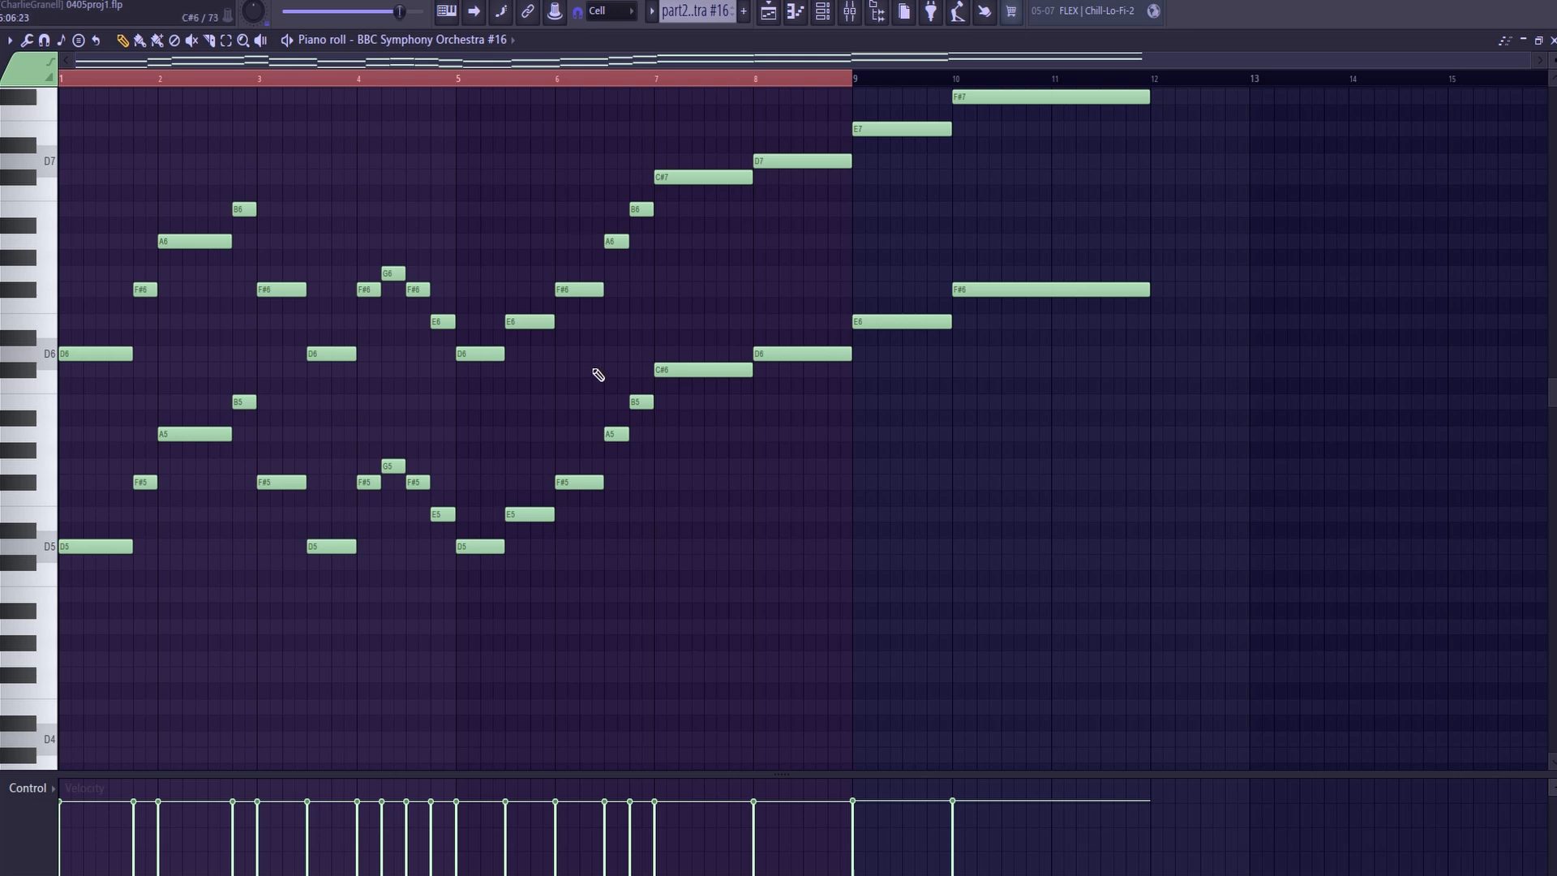
scroll(560, 414, down, 3)
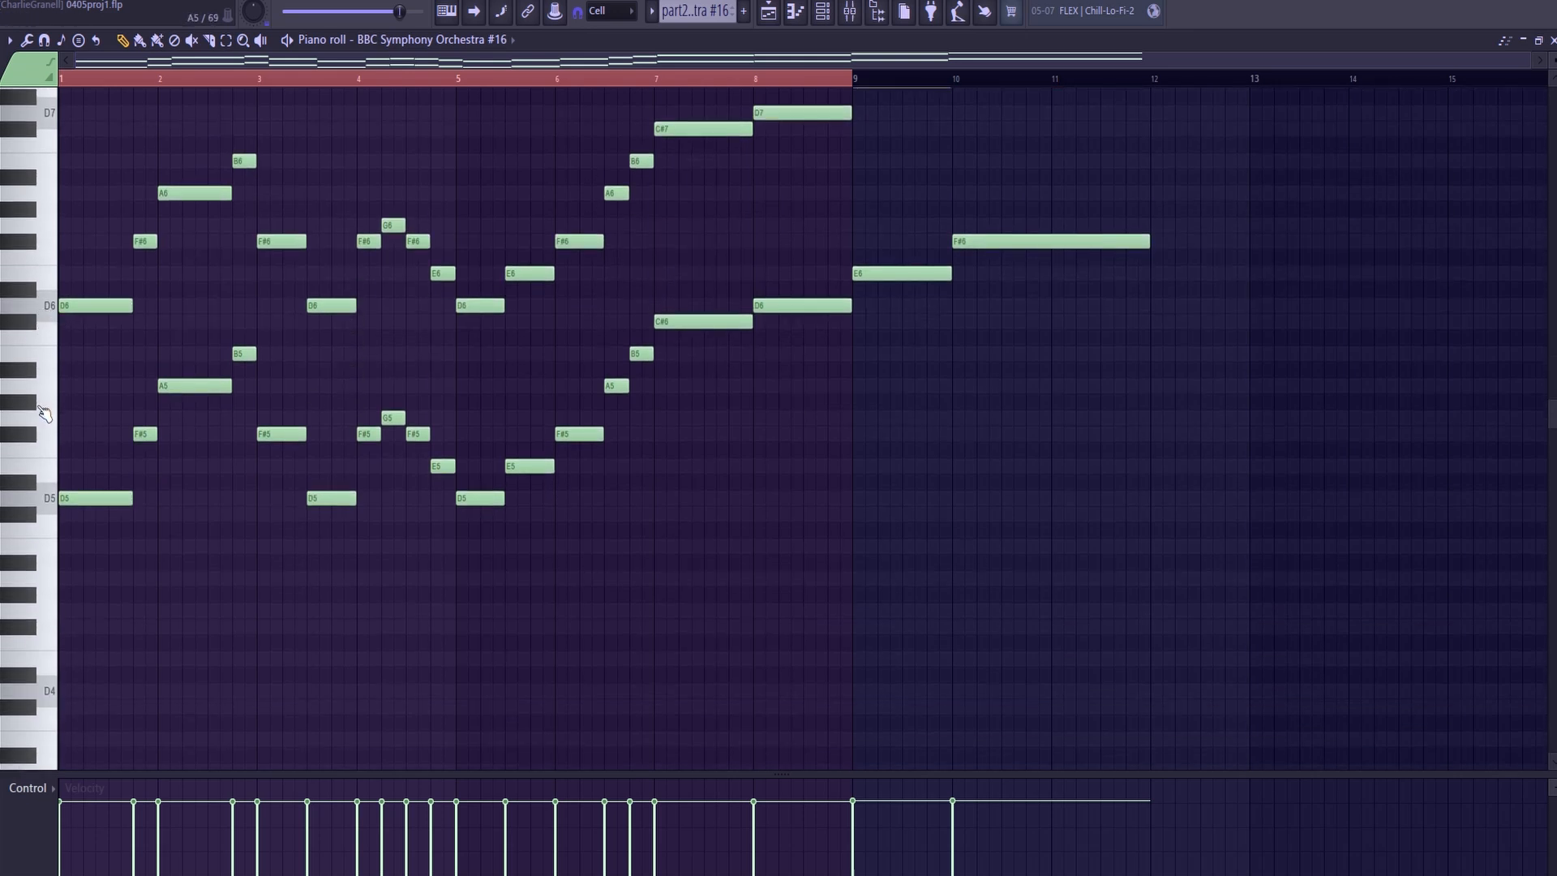
click(57, 509)
click(50, 306)
scroll(389, 422, up, 6)
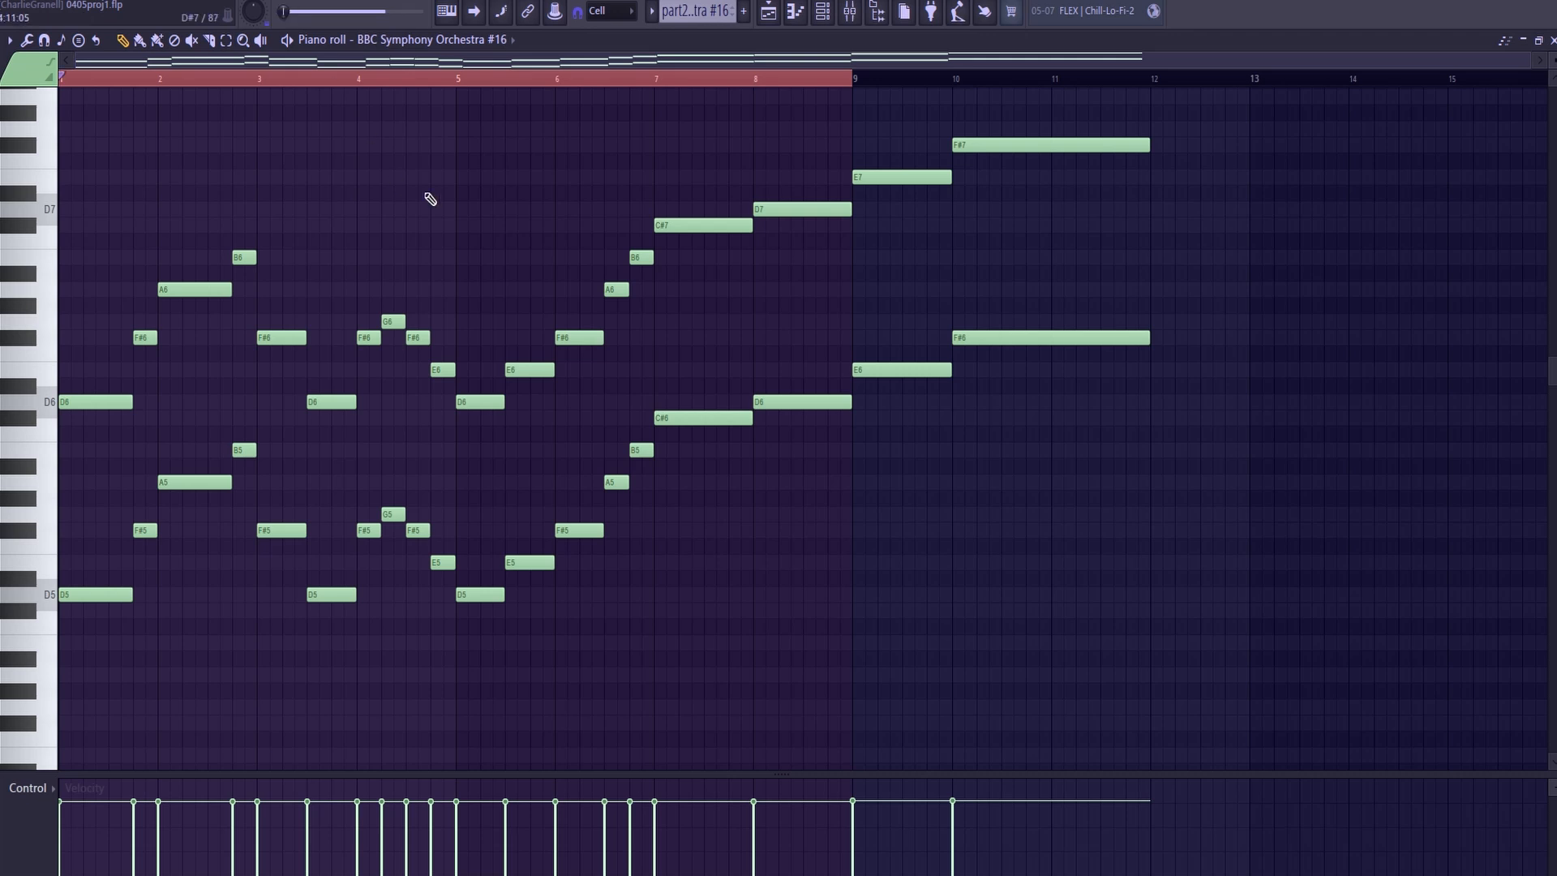
key(space)
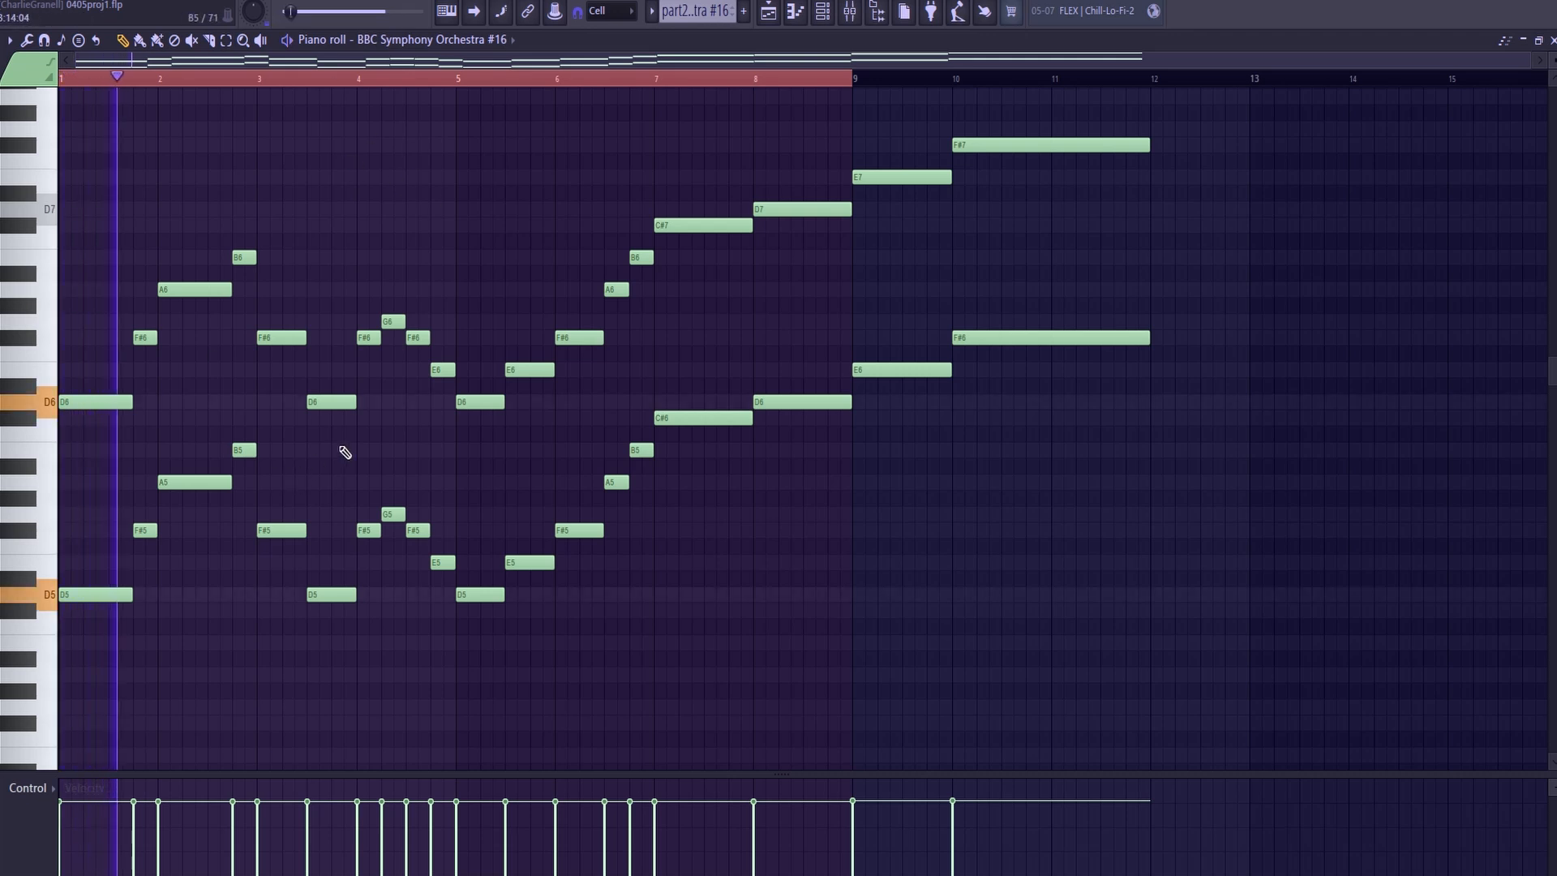
key(space)
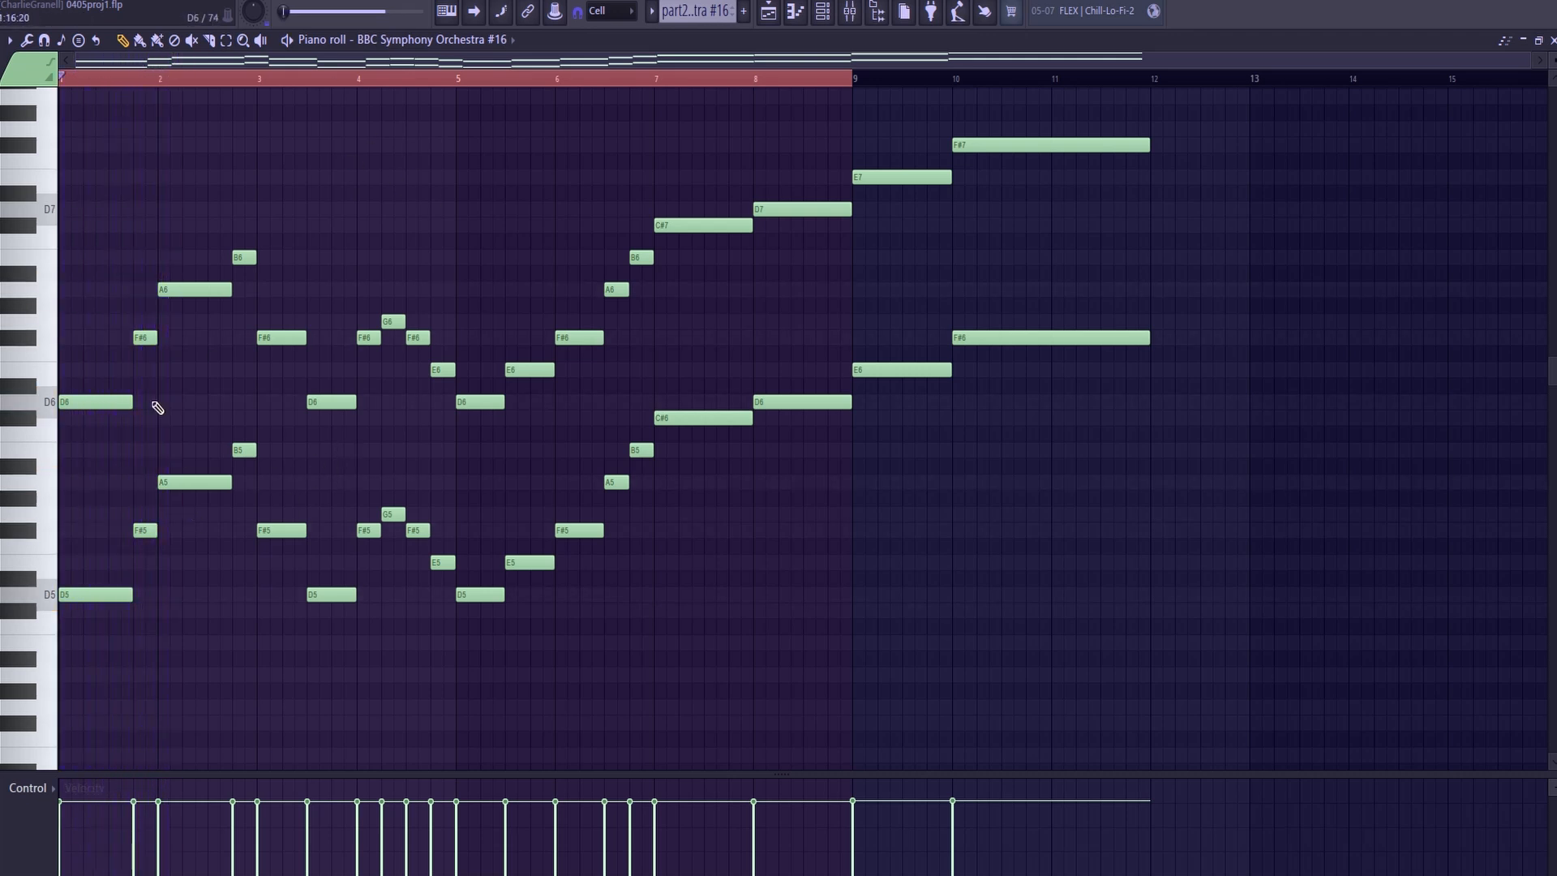
- Delete the upper-octave notes in the first three bars, play the lower octave alone, and undo the deletion
drag(63, 224, 305, 410)
key(Delete)
key(space)
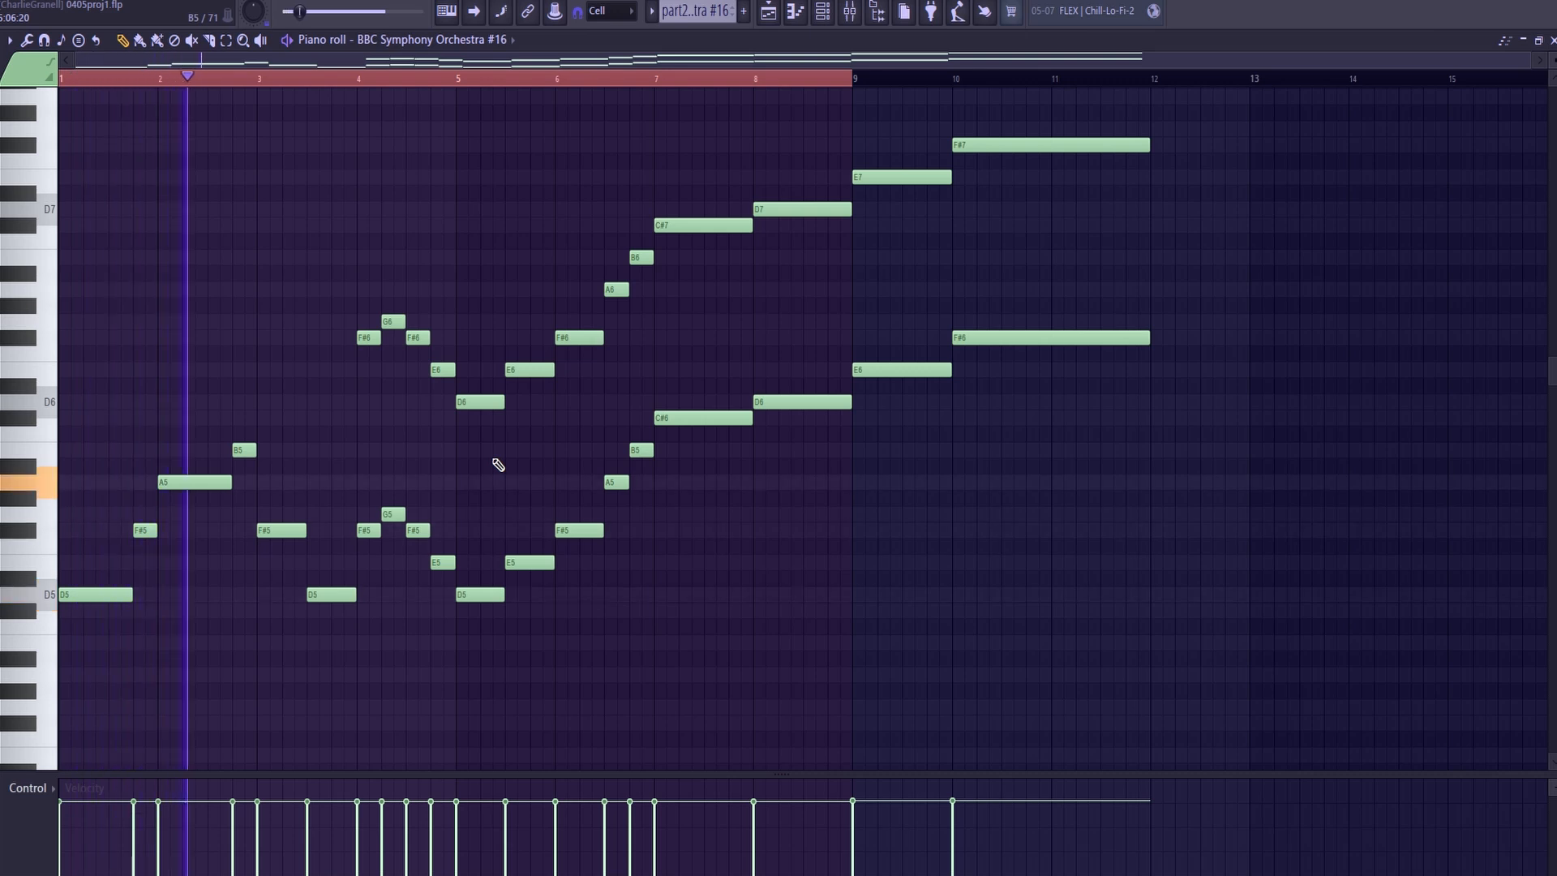
key(ctrl+z)
key(space)
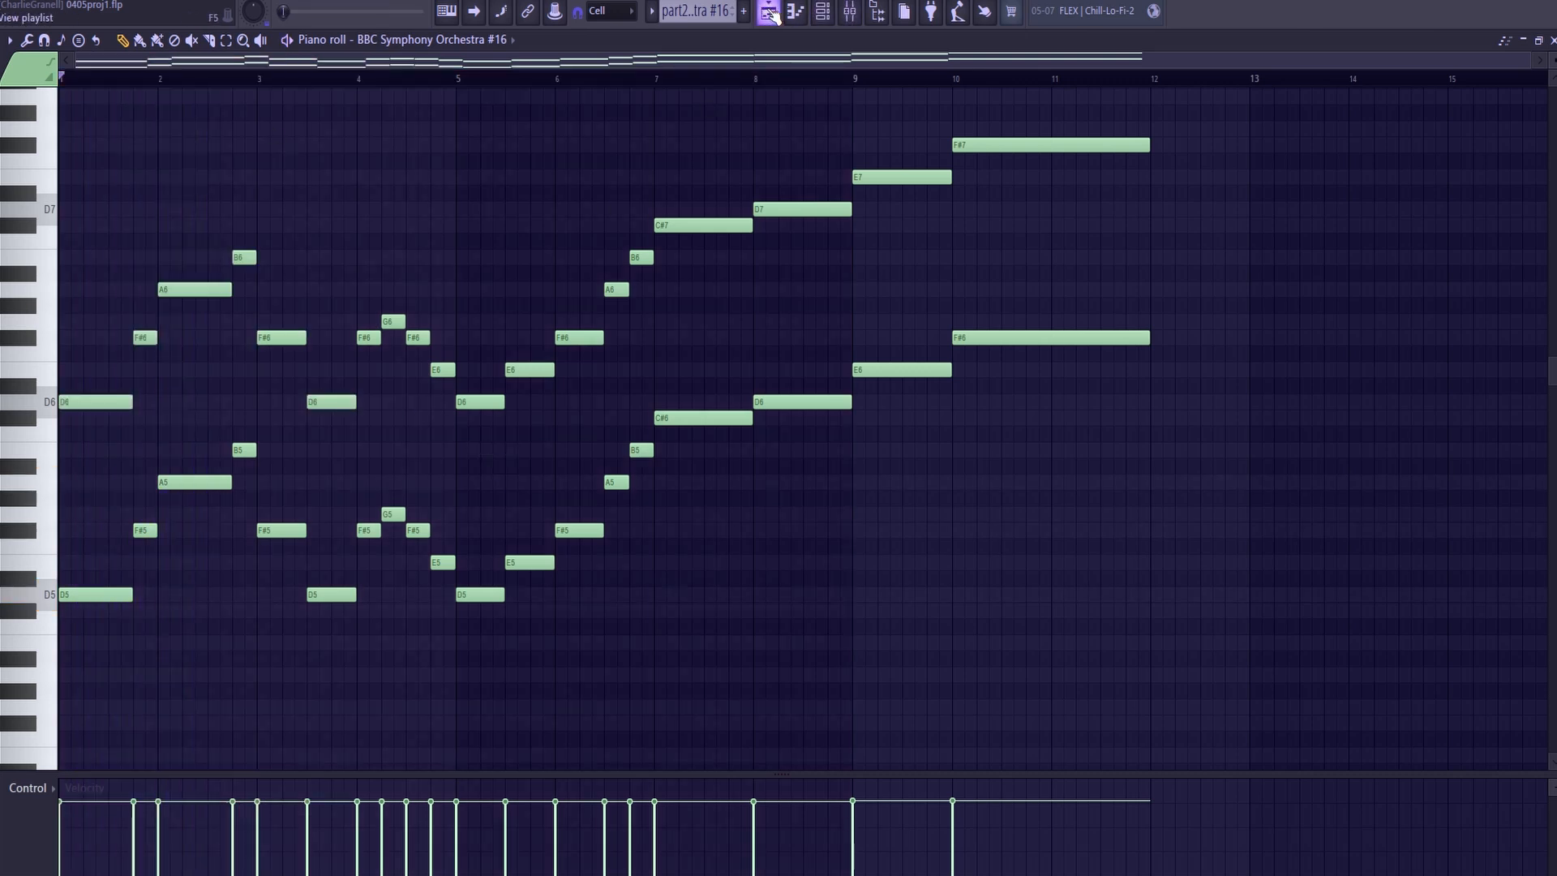
- Solo Track 13 in the playlist and audition the part2 - BBC Symphony Orchestra #17 chords in the piano roll
click(781, 16)
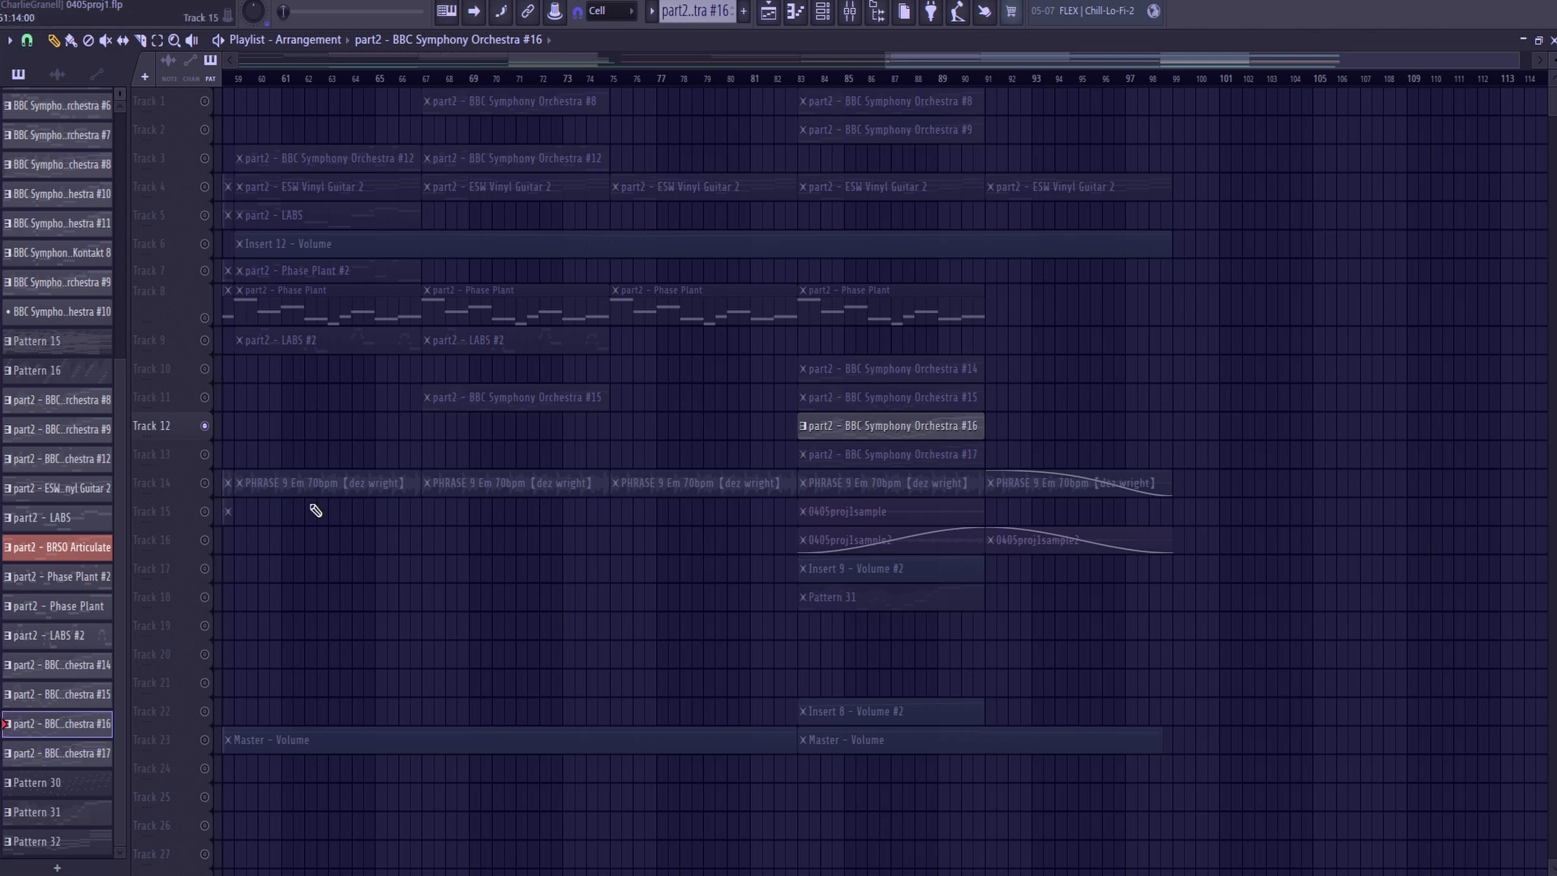
click(217, 467)
click(807, 85)
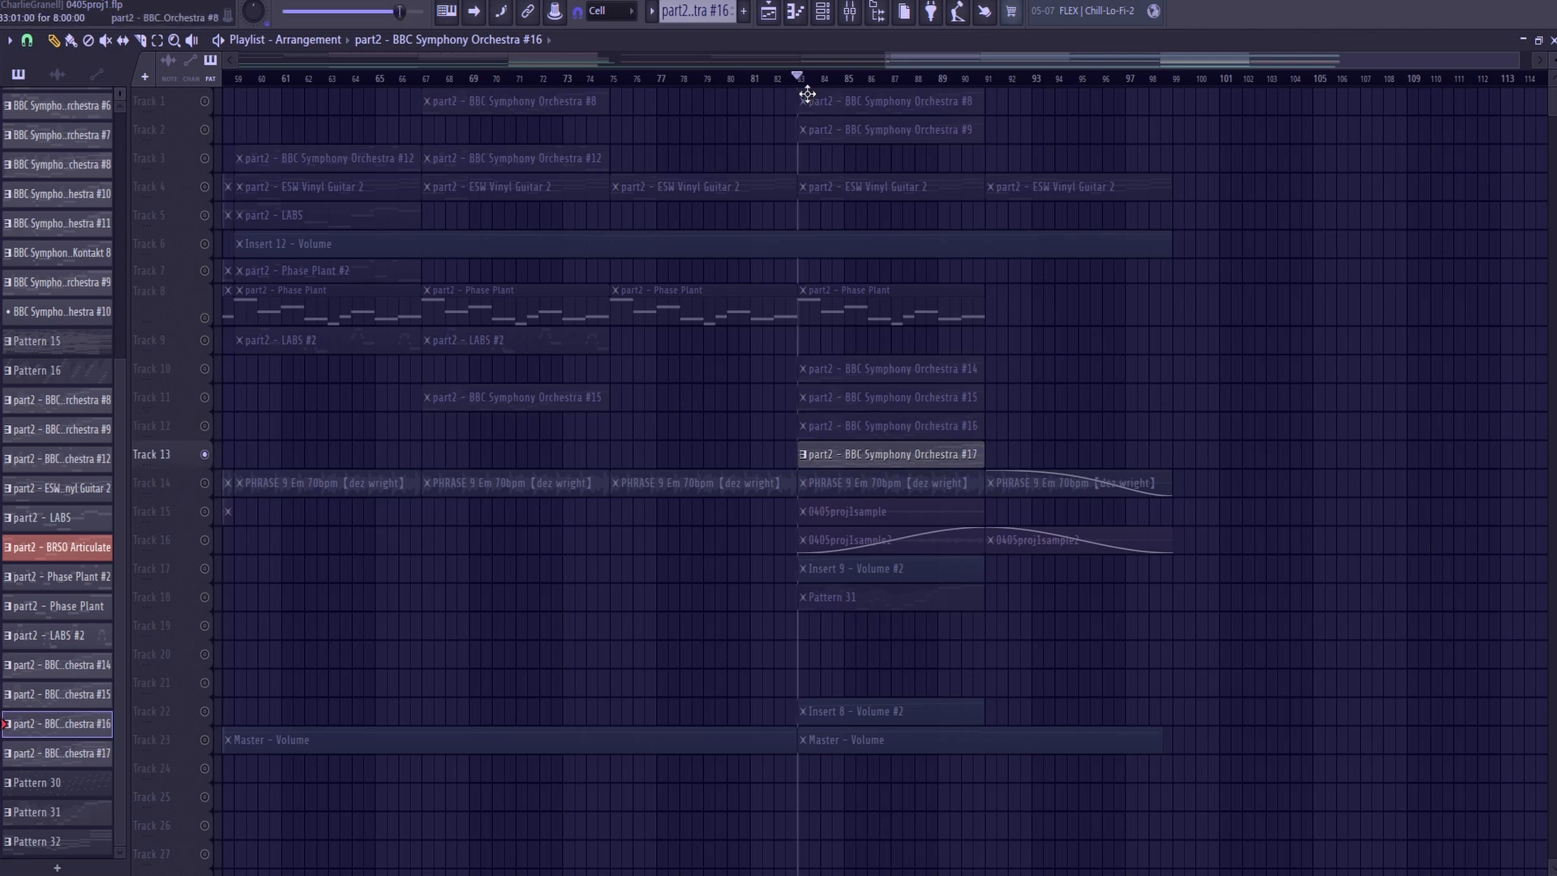
key(F7)
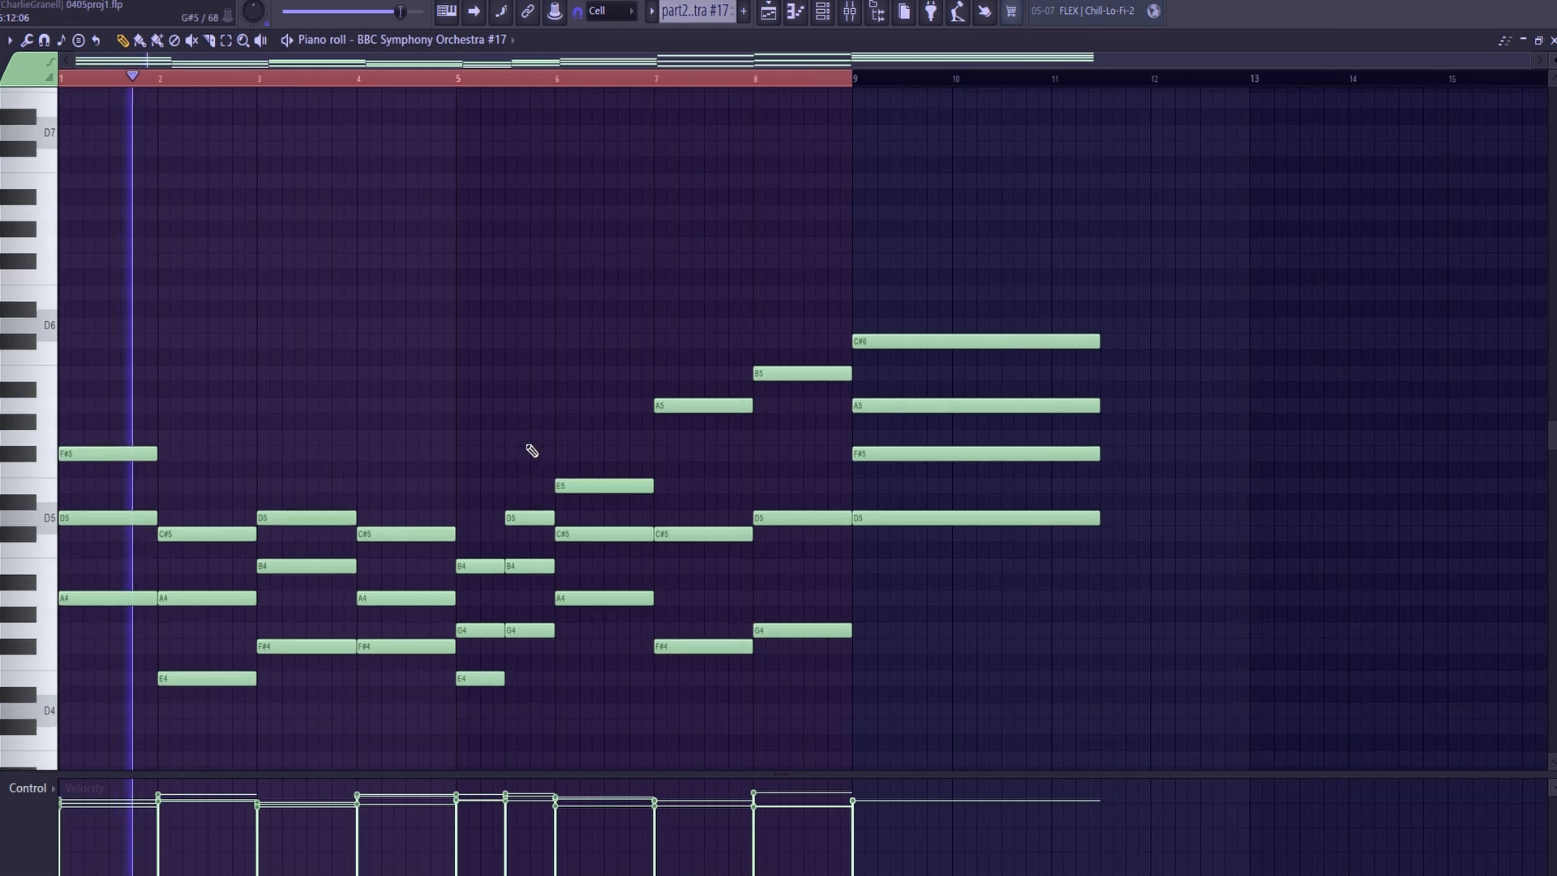
scroll(534, 448, down, 1)
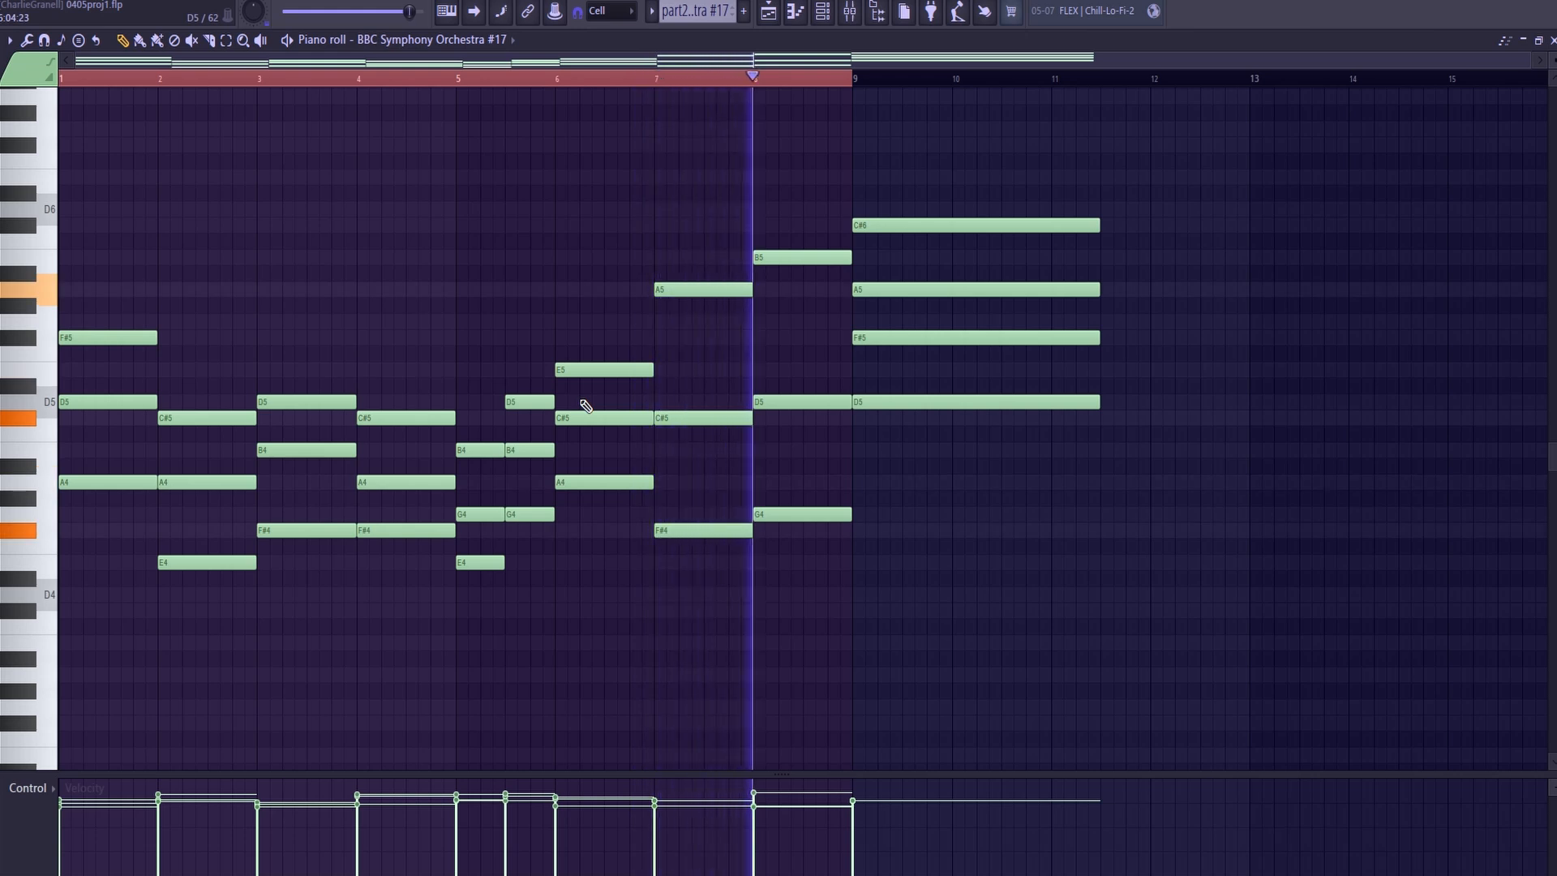
key(space)
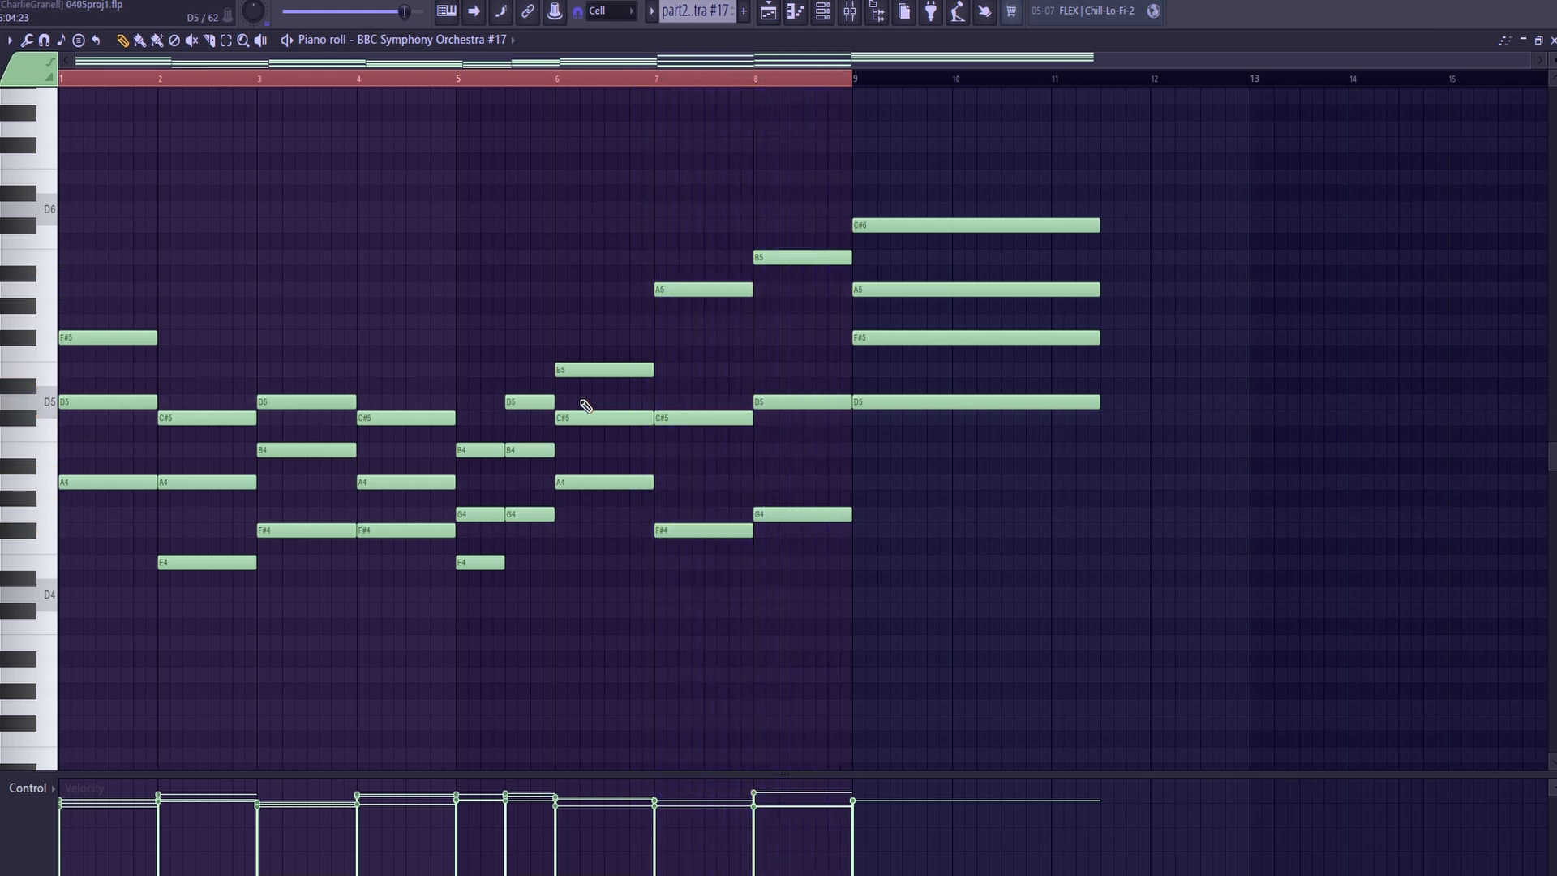
- Open the BBC Symphony Orchestra #17 instrument from the channel rack to check its preset, and return to the playlist
click(832, 14)
click(828, 10)
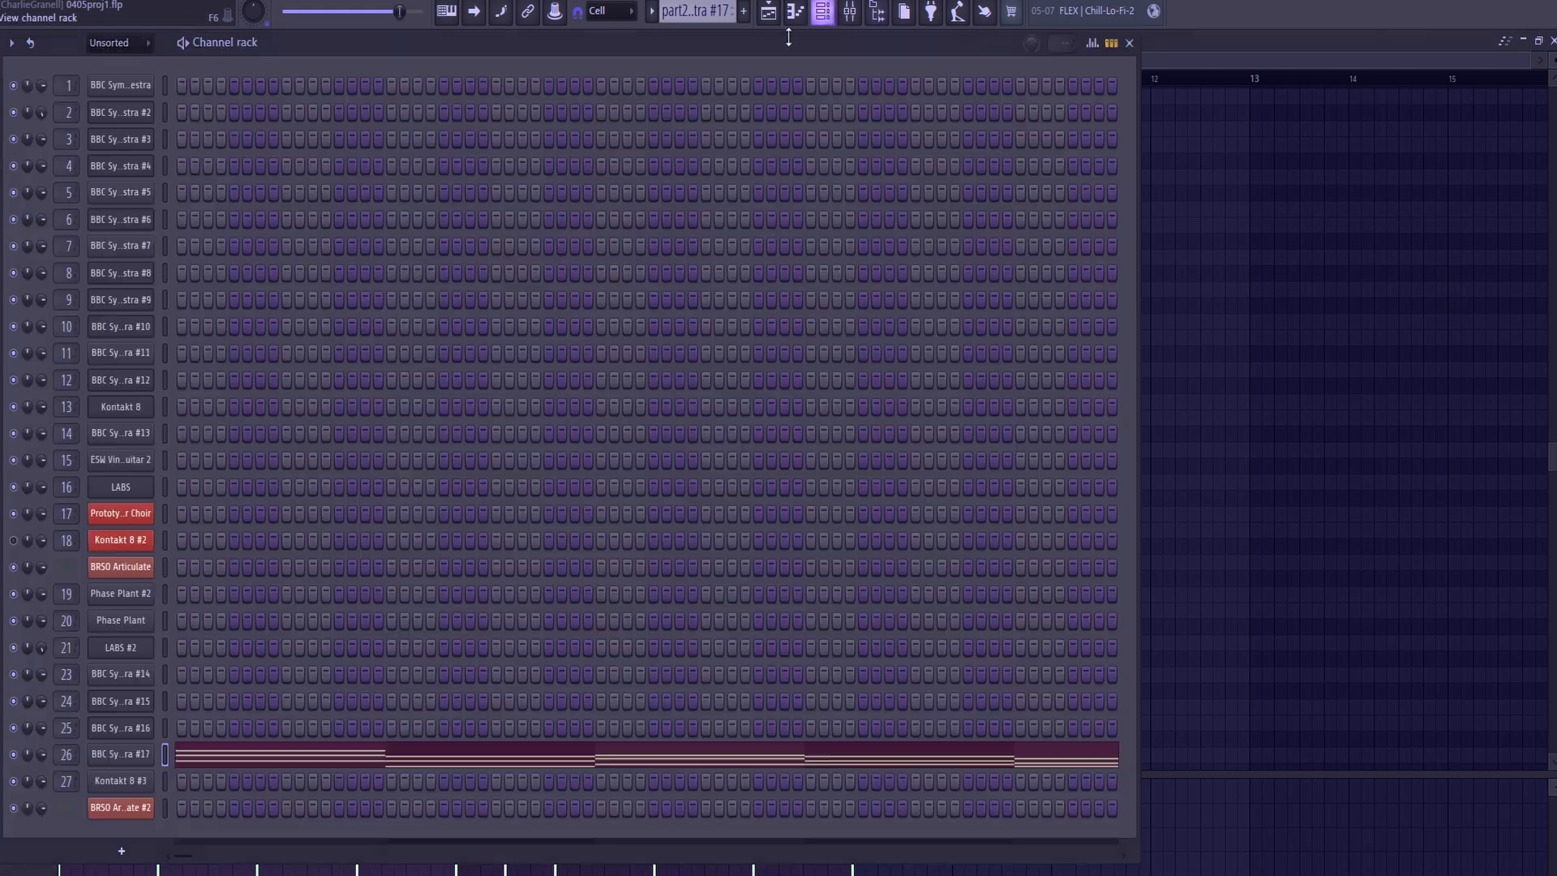
click(132, 755)
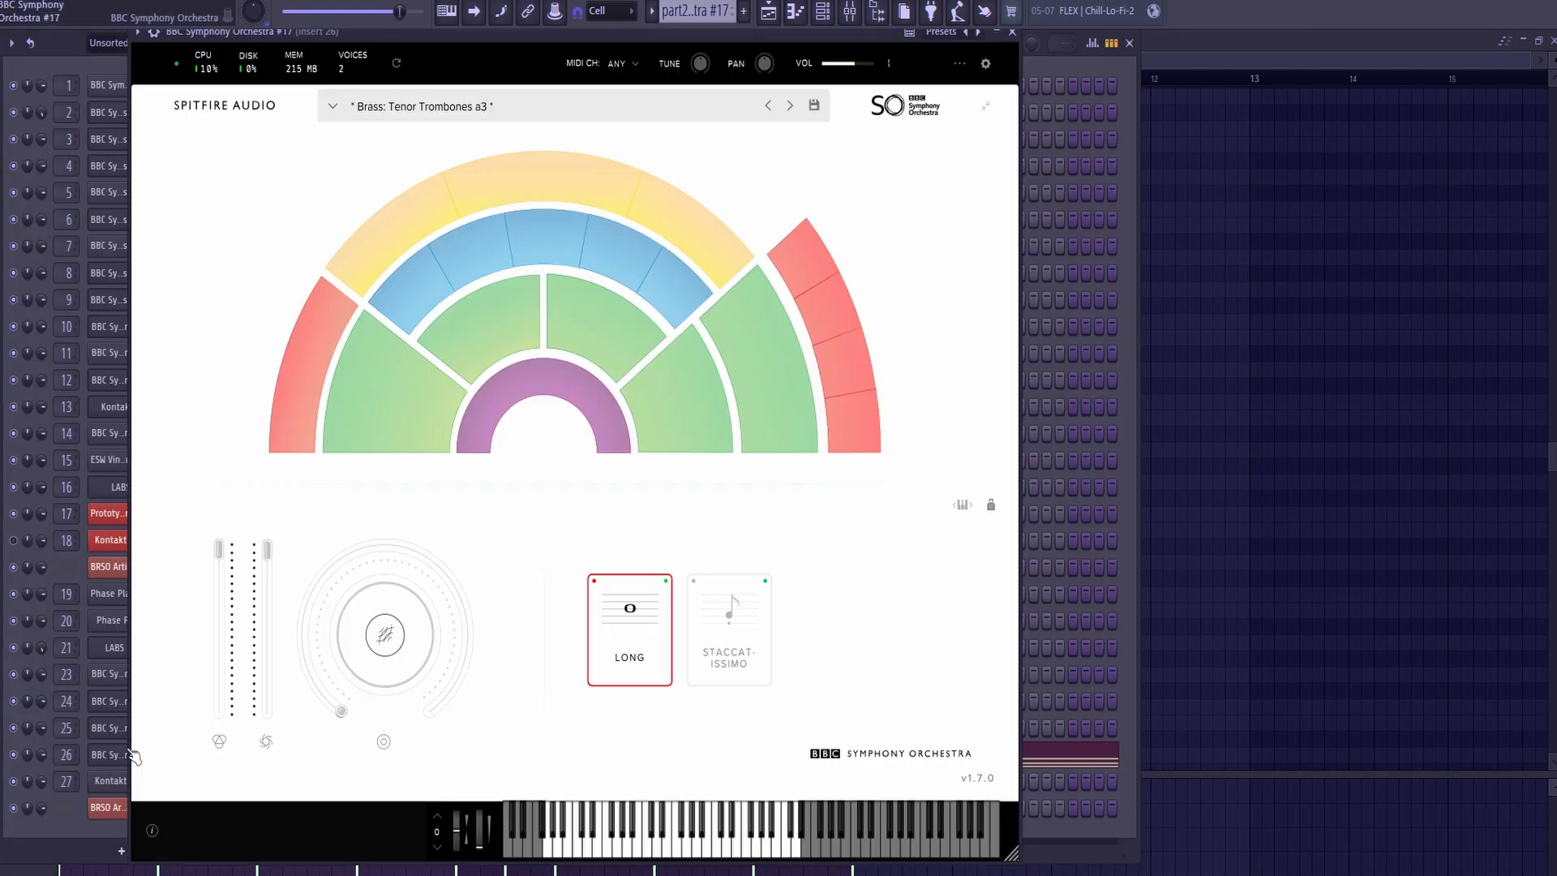
click(768, 13)
- Solo Track 2 and examine the ascending part2 - BBC Symphony Orchestra #9 notes in the piano roll, playing them from the start
scroll(535, 482, down, 2)
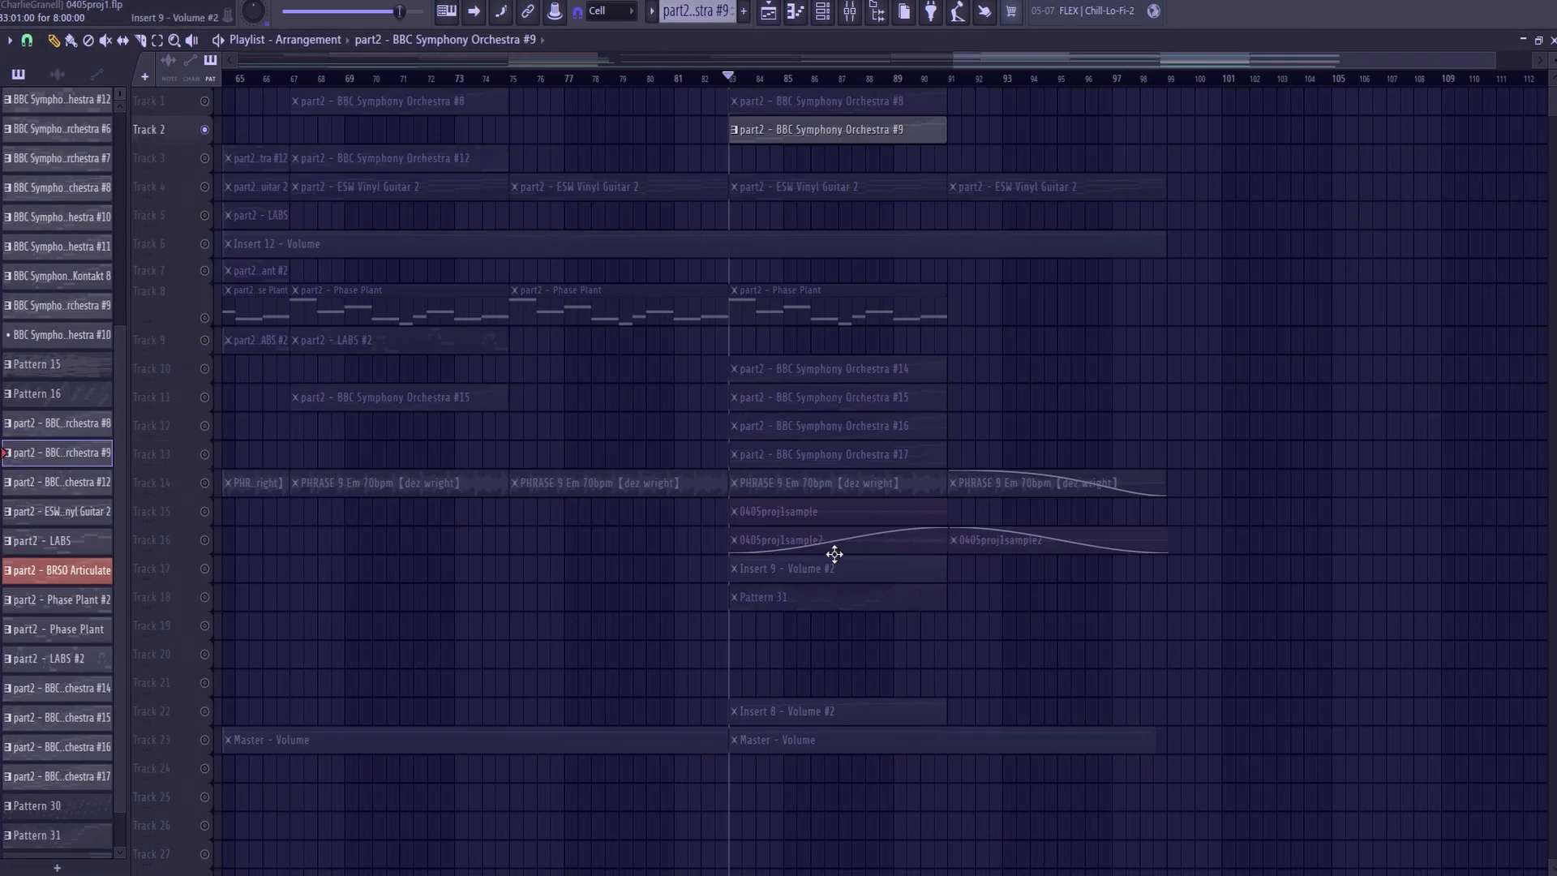
double_click(781, 137)
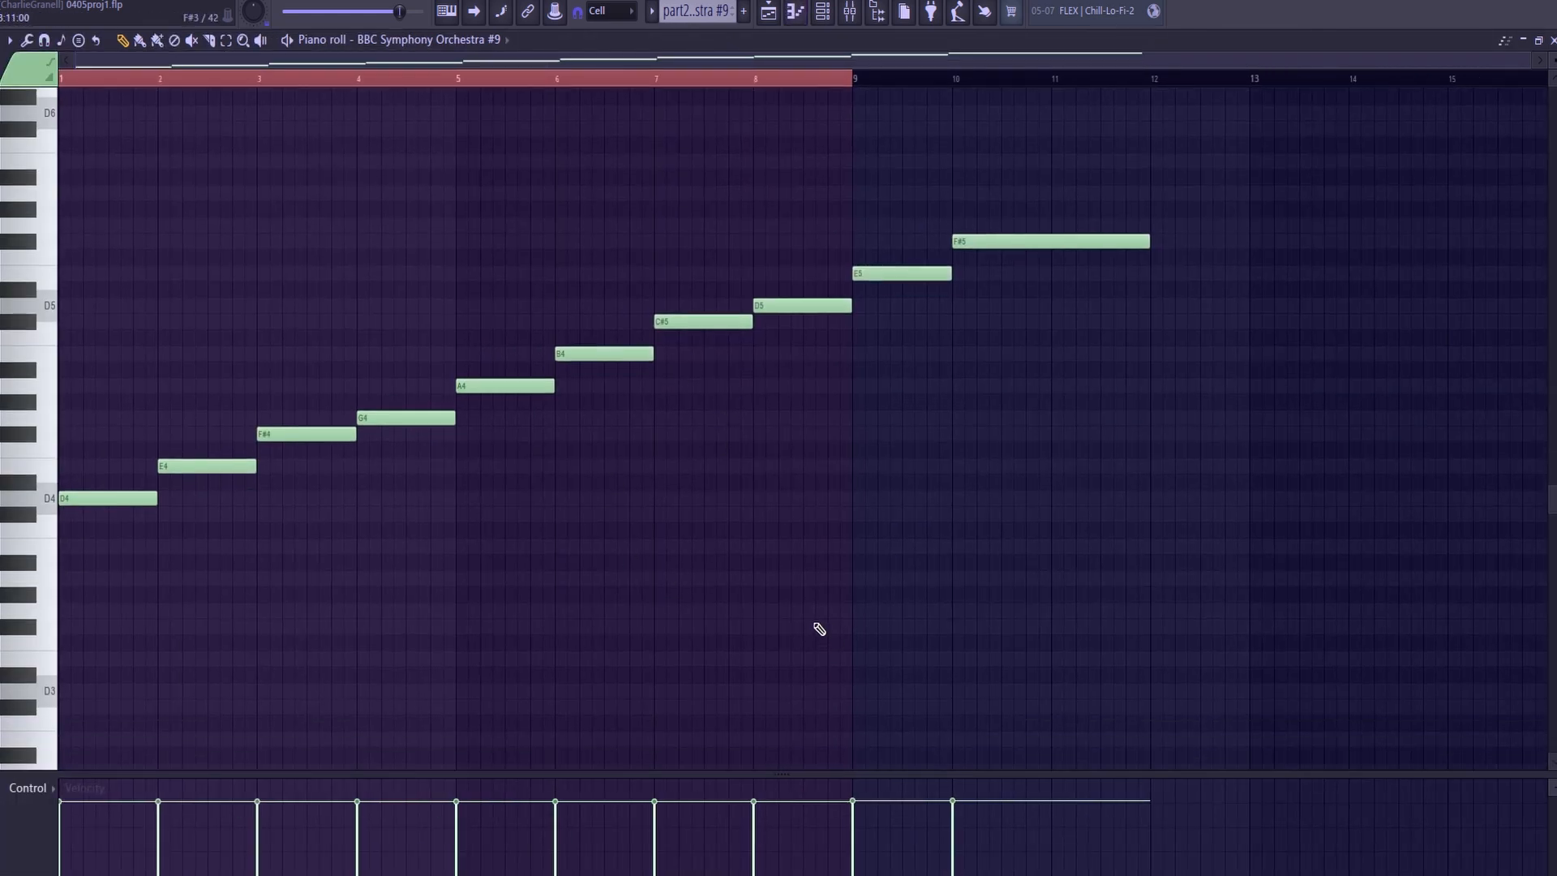
drag(814, 598, 217, 249)
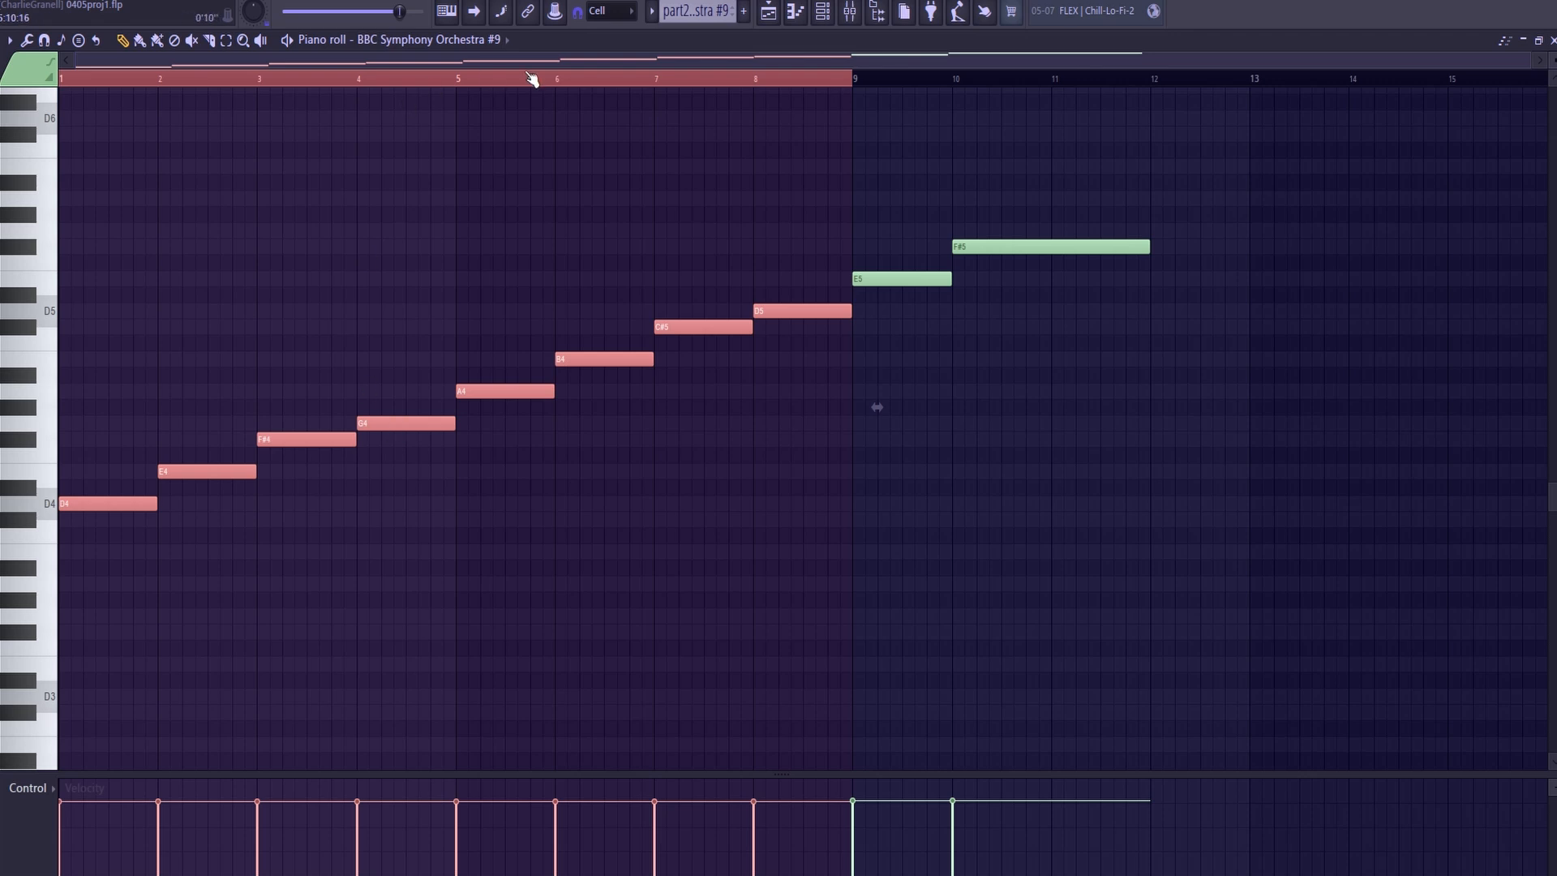
ctrl+click(408, 202)
click(284, 2)
key(space)
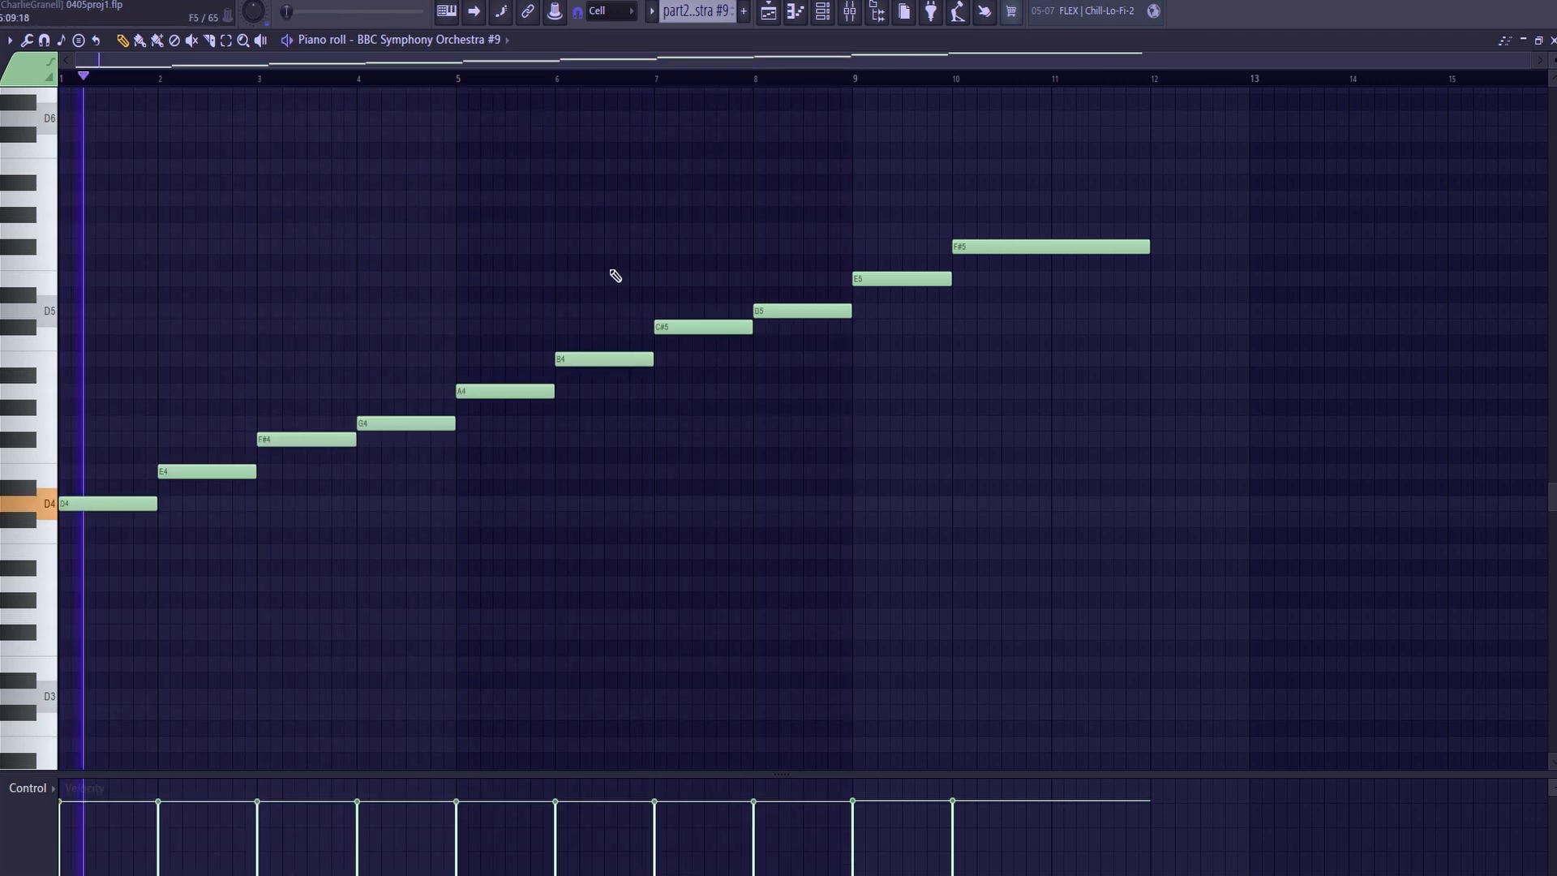
- Check the BBC Symphony Orchestra #9 instrument's preset, look over its notes once more in the piano roll, and return to the playlist
click(822, 10)
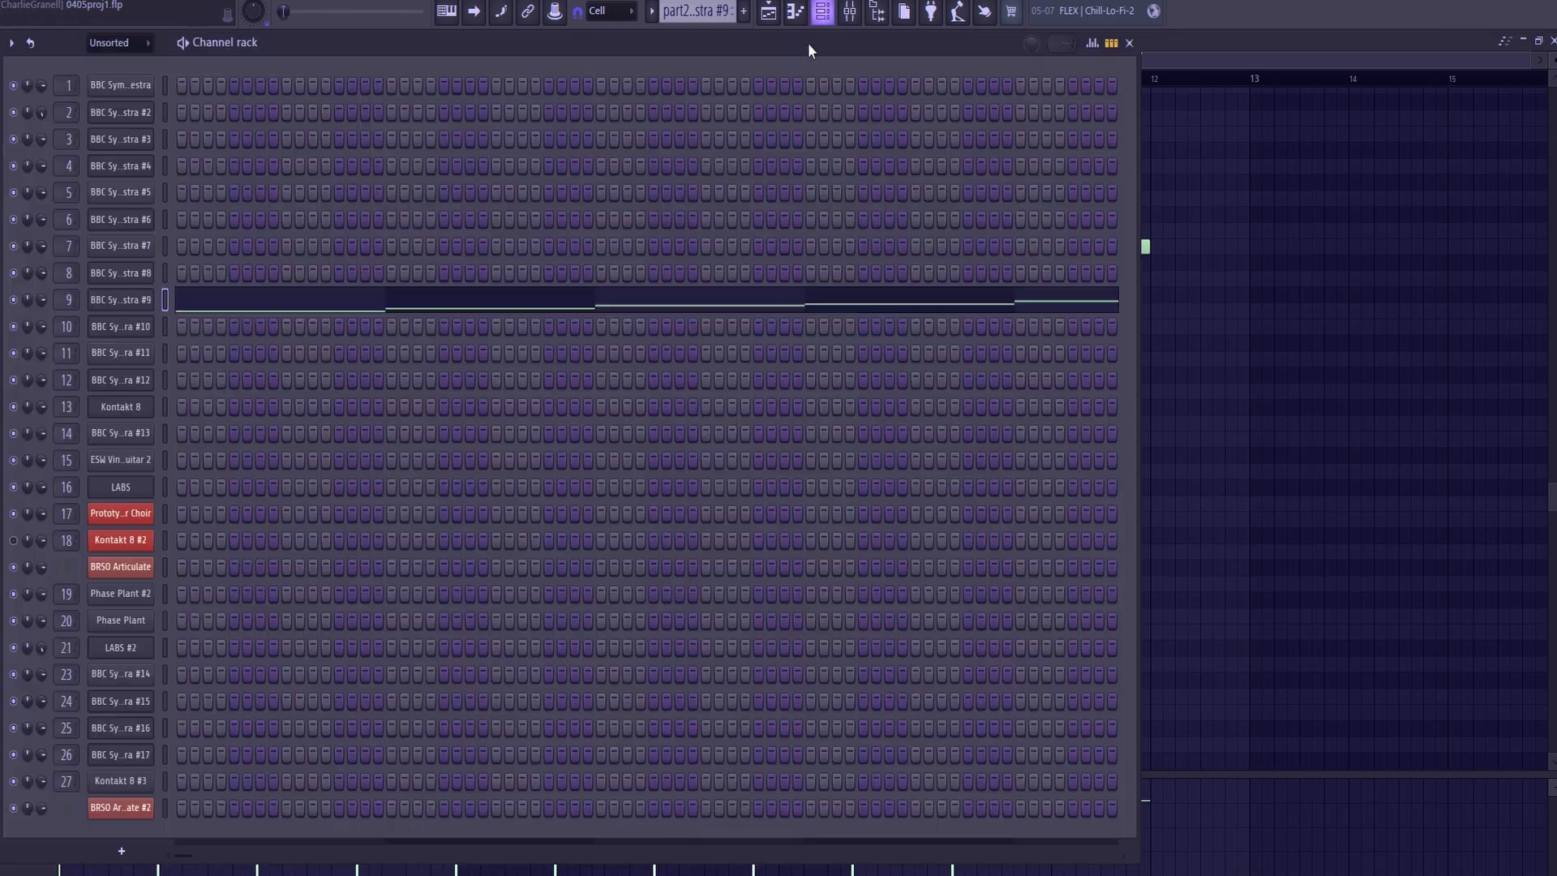
click(134, 306)
key(F5)
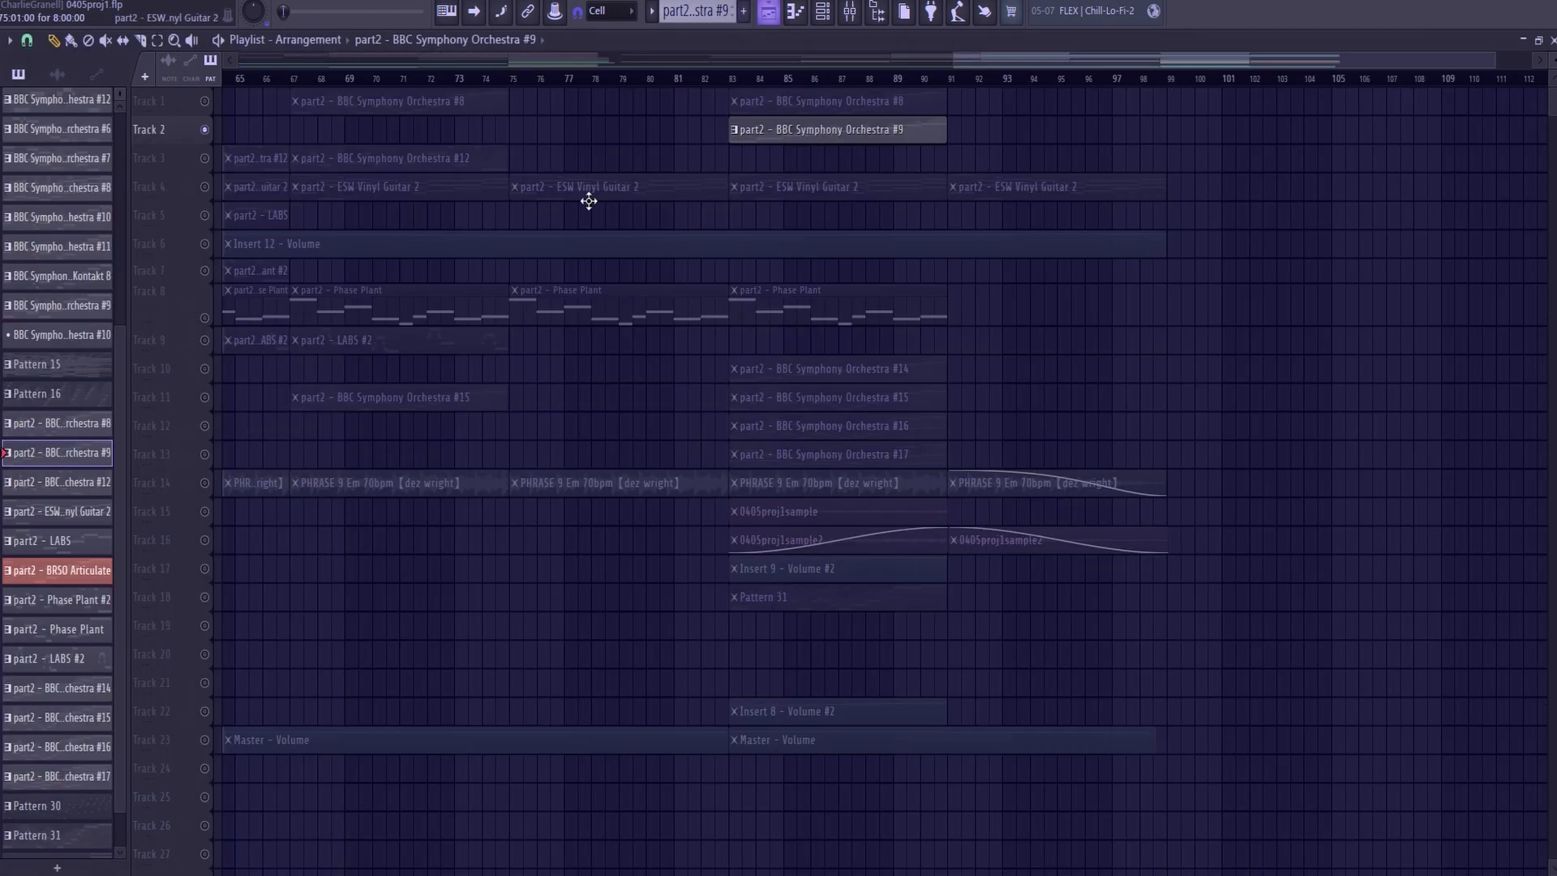
double_click(758, 128)
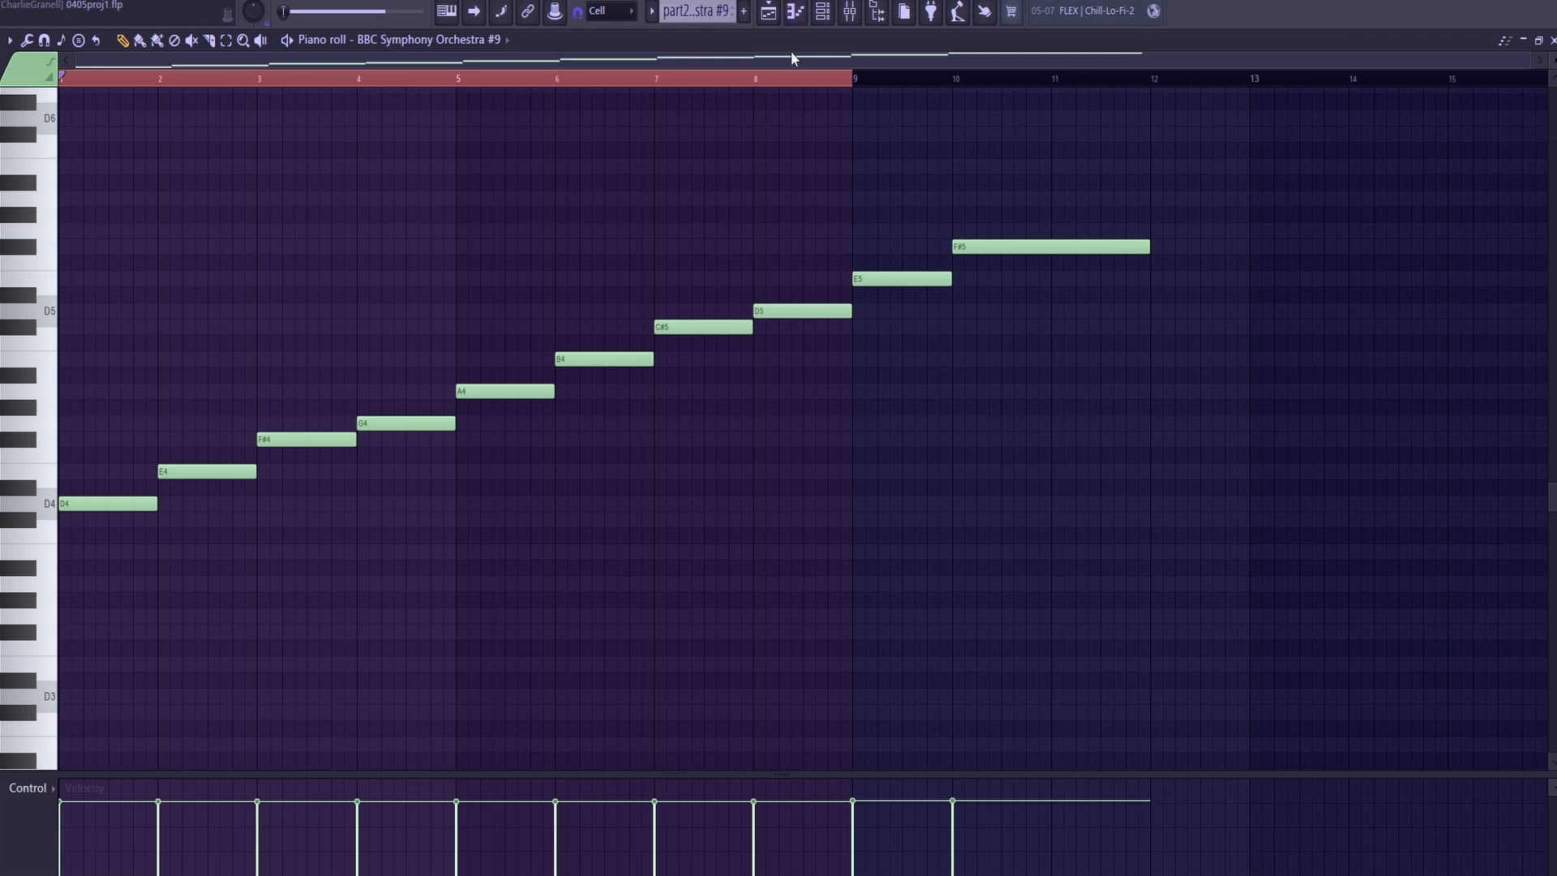
click(768, 12)
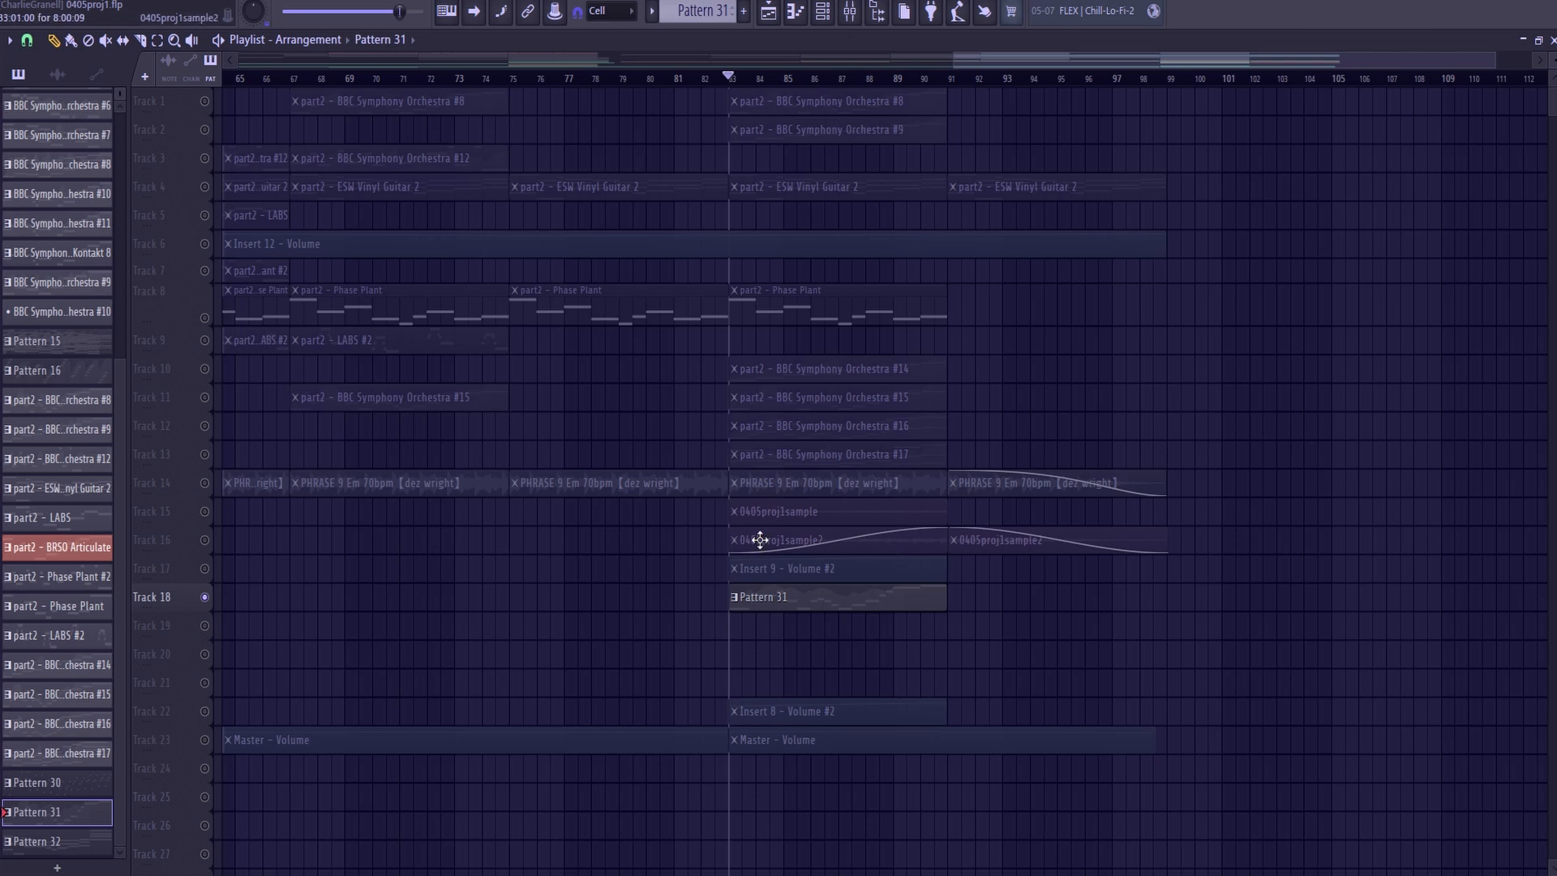
- Audition the soloed Pattern 31 clip on Track 18 in the BRSO Articulate #2 piano roll, and return to the playlist
double_click(813, 598)
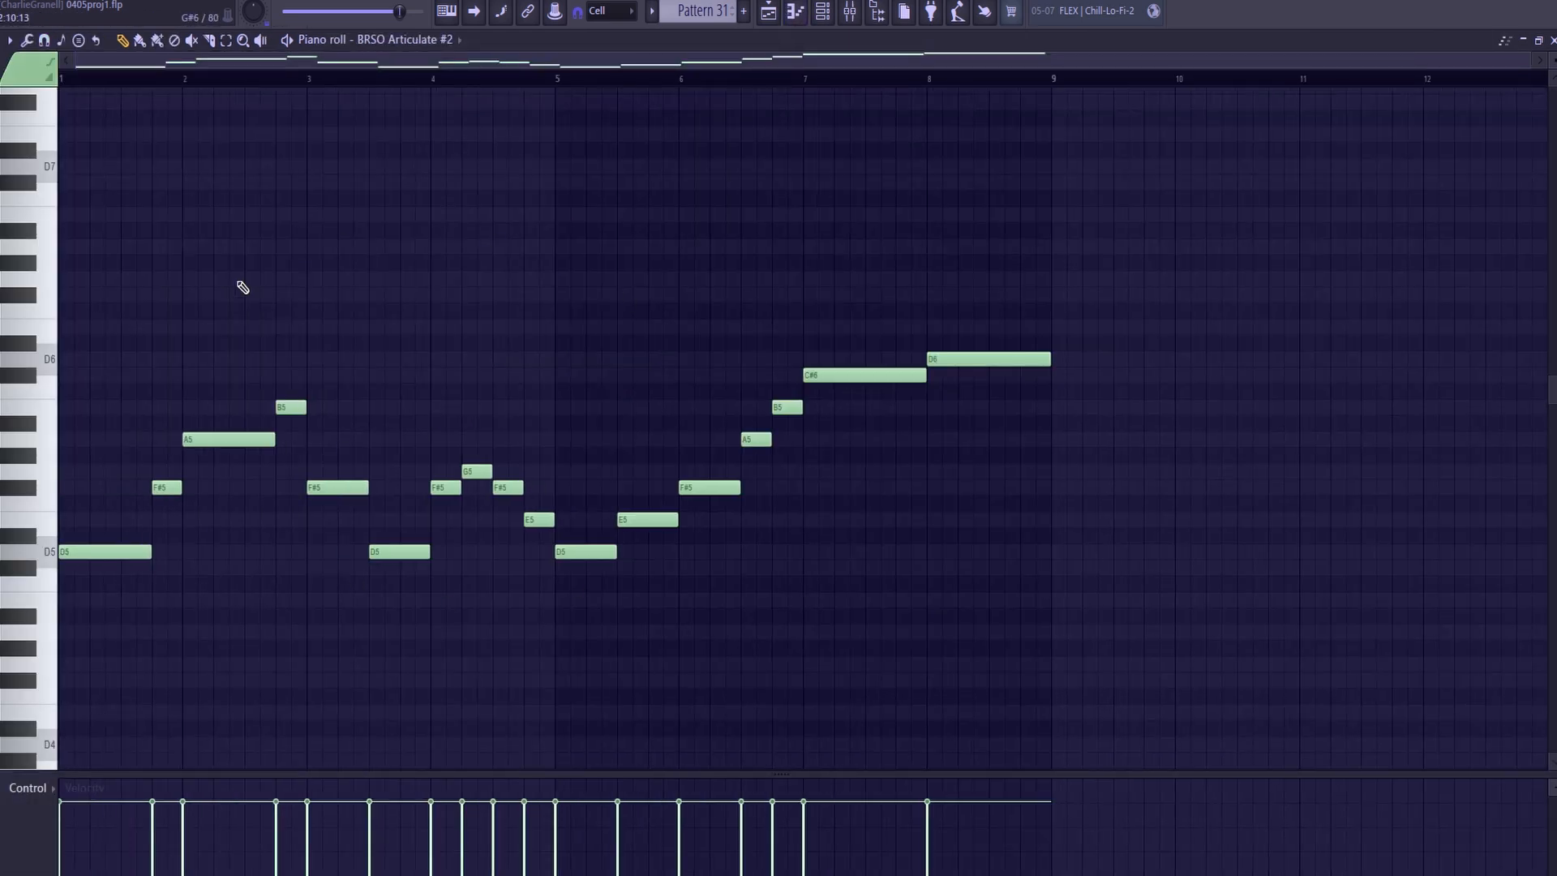
key(space)
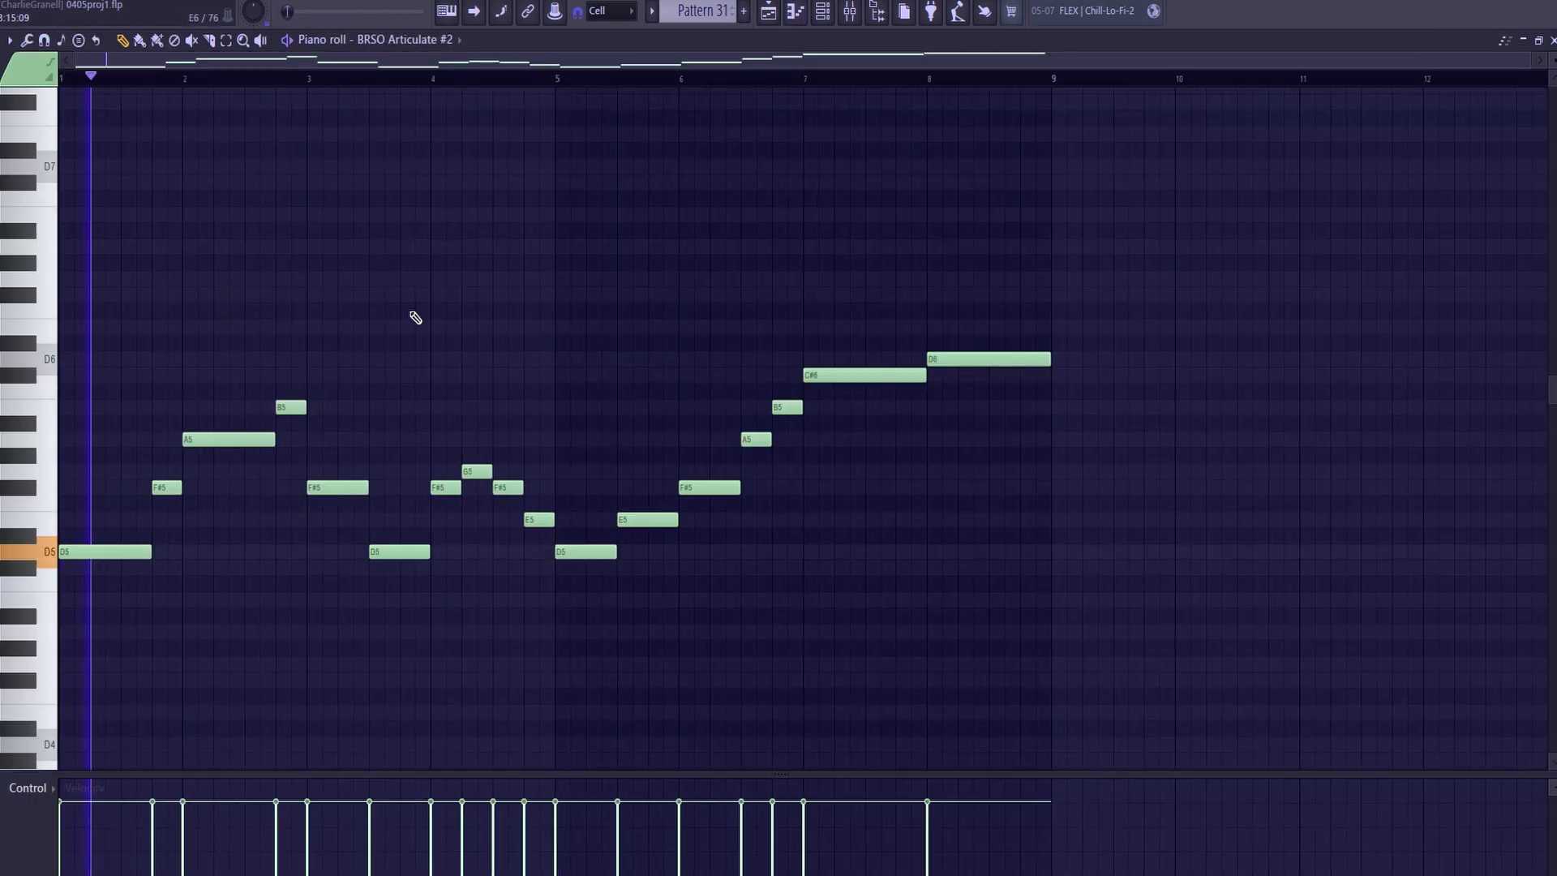
key(space)
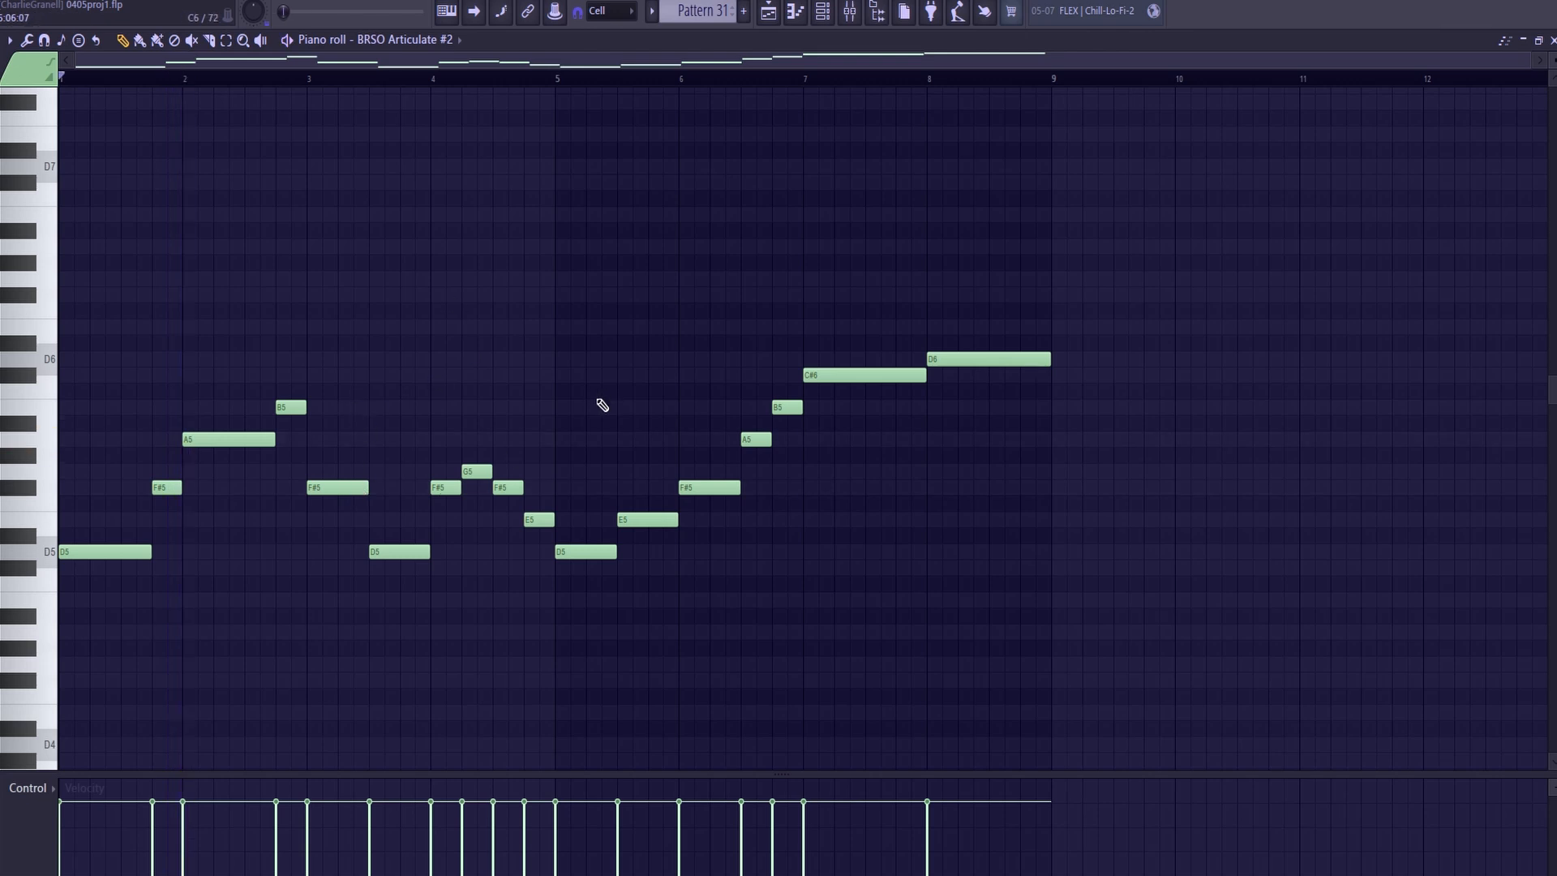
click(768, 11)
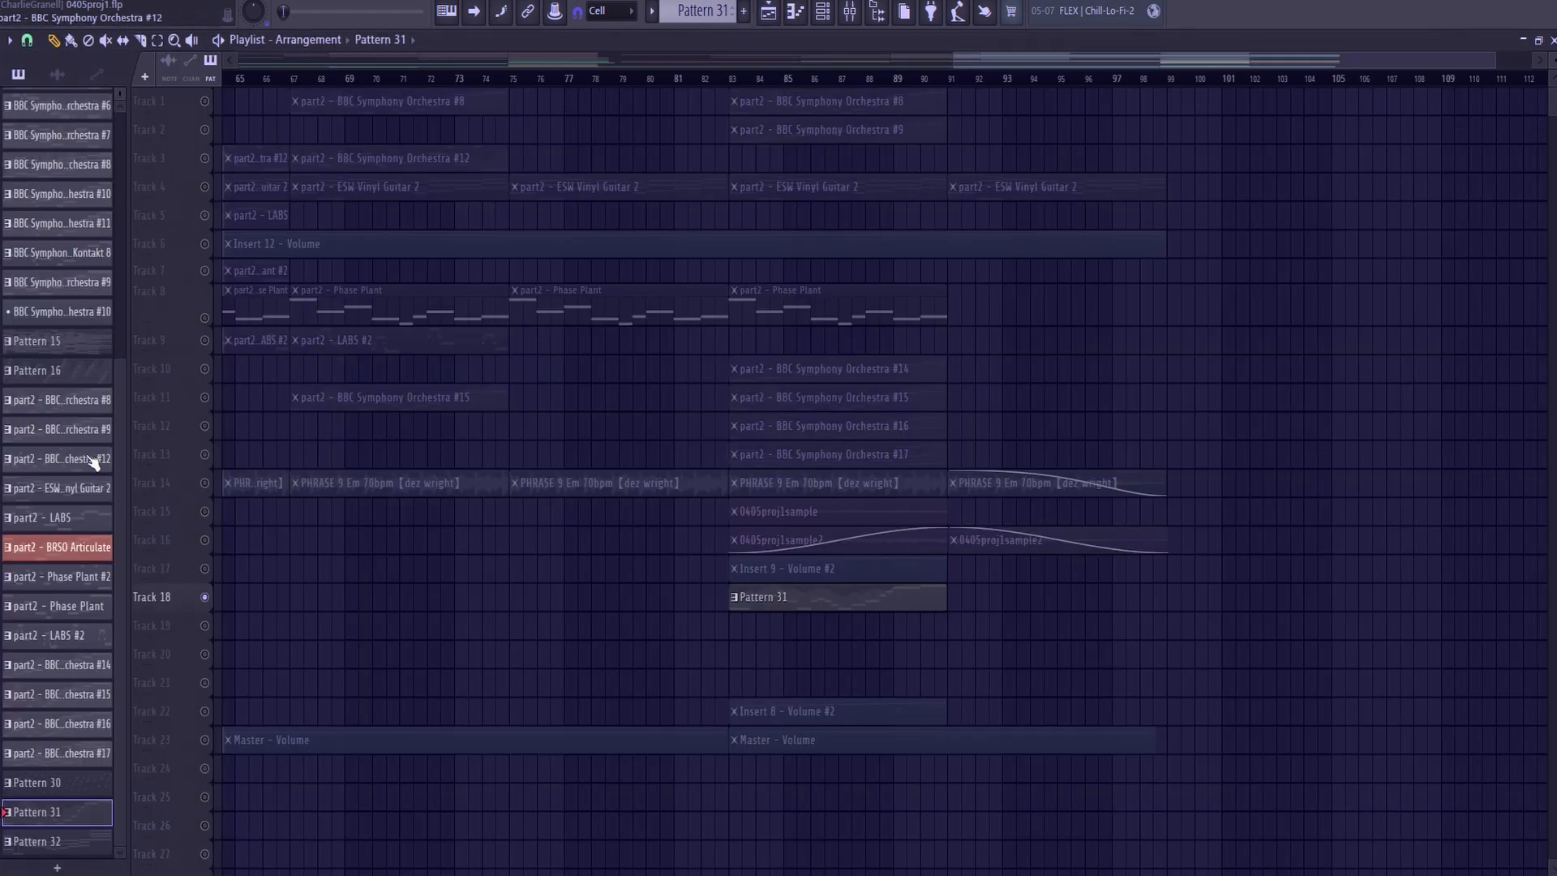
- Reactivate all tracks and play the full arrangement from bar 83
right_click(199, 519)
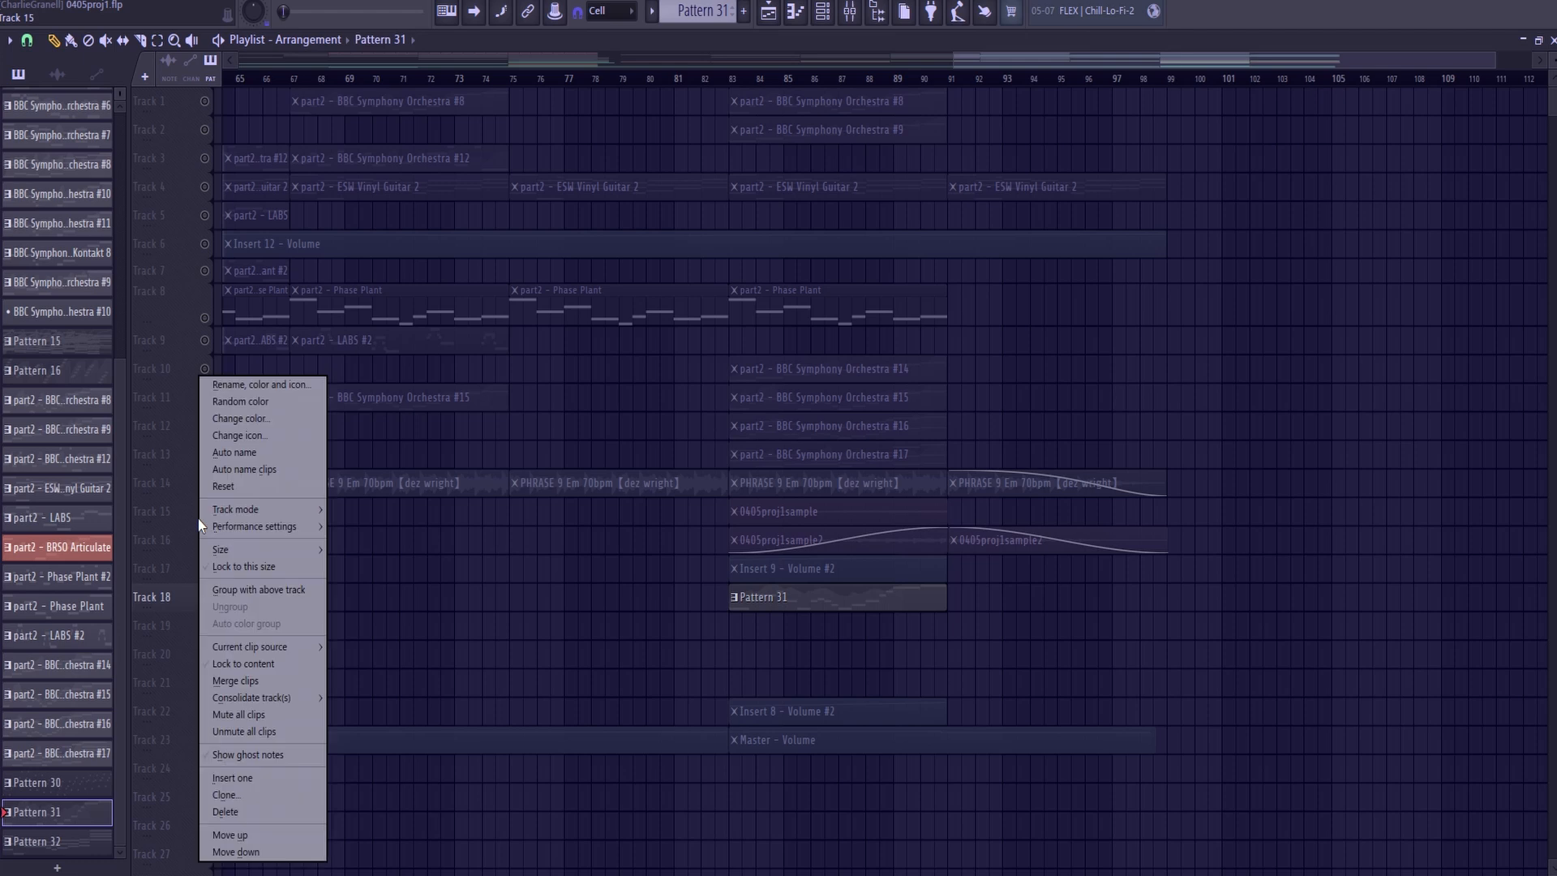
click(148, 515)
right_click(205, 512)
right_click(205, 511)
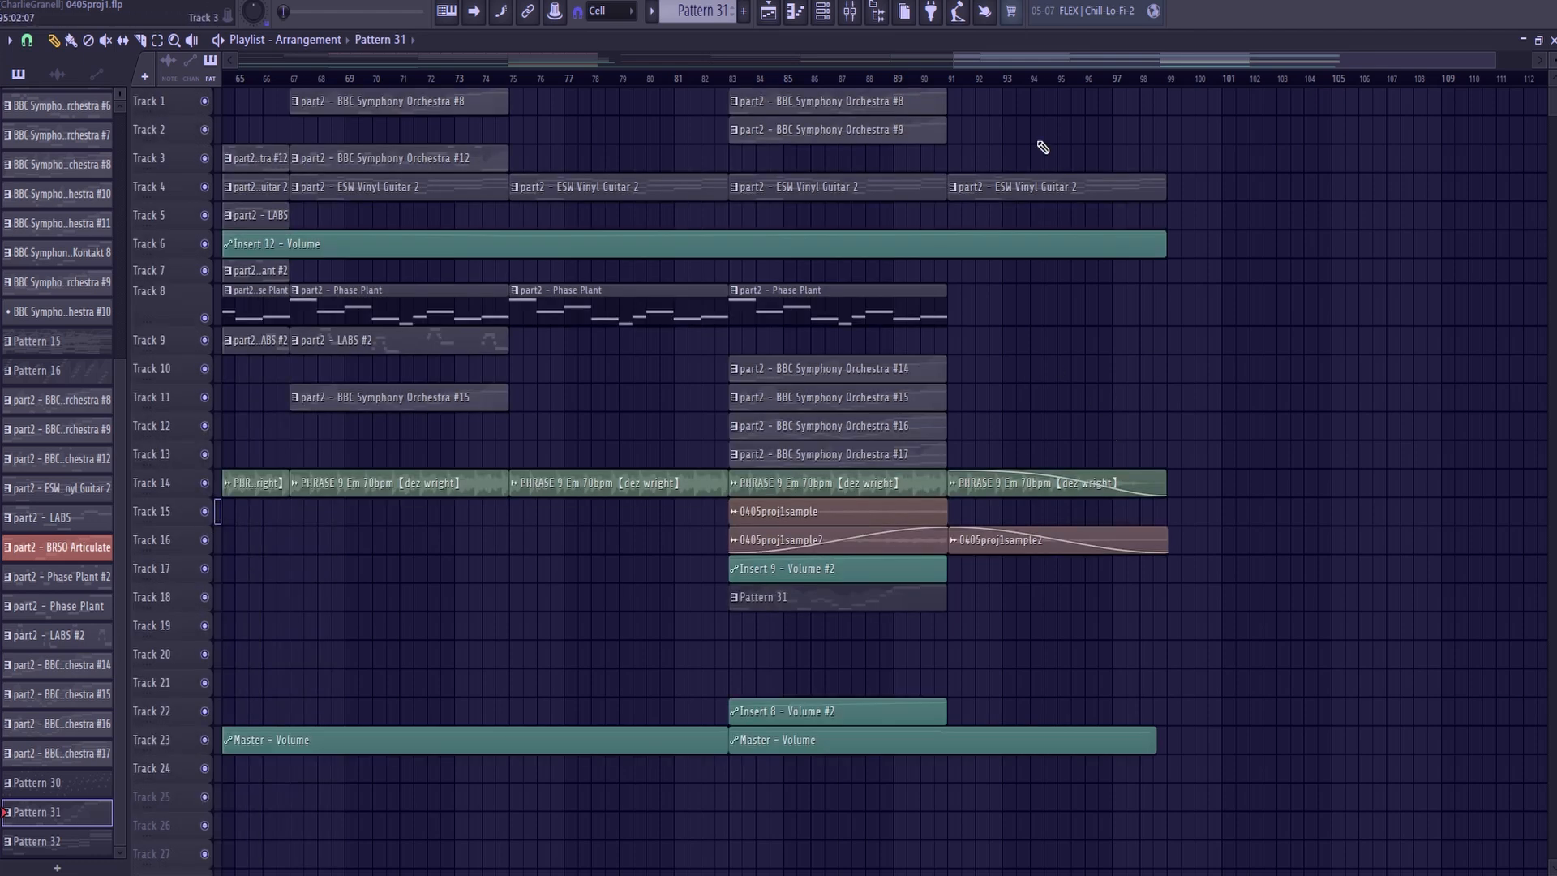
click(729, 78)
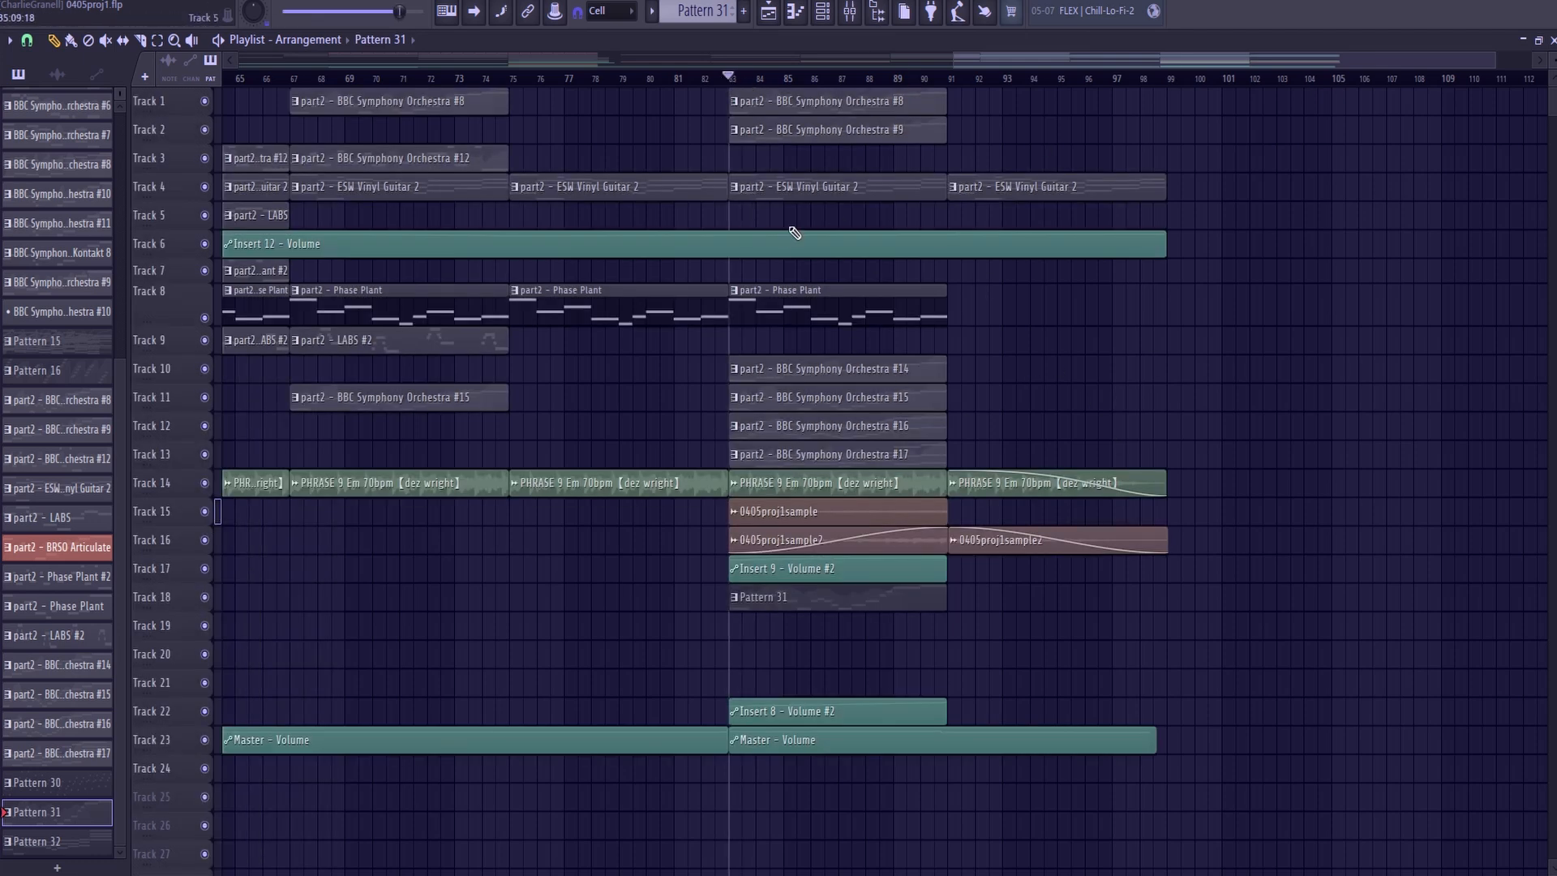
key(space)
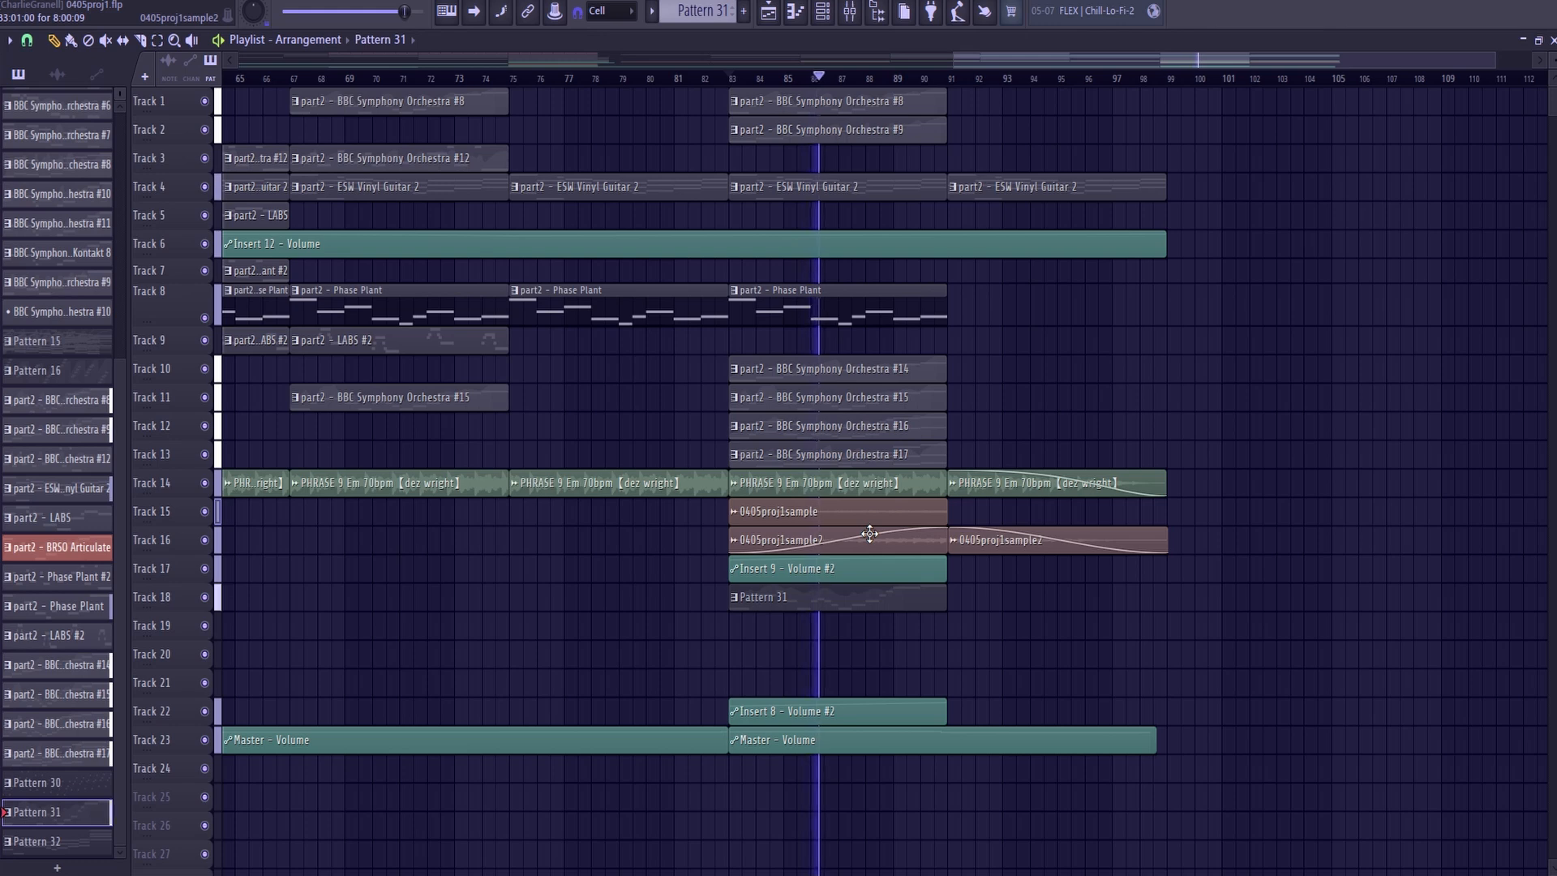
- View the part2 - BBC Symphony Orchestra #16 notes in the piano roll during playback, then stop playback back in the playlist
click(863, 434)
double_click(863, 434)
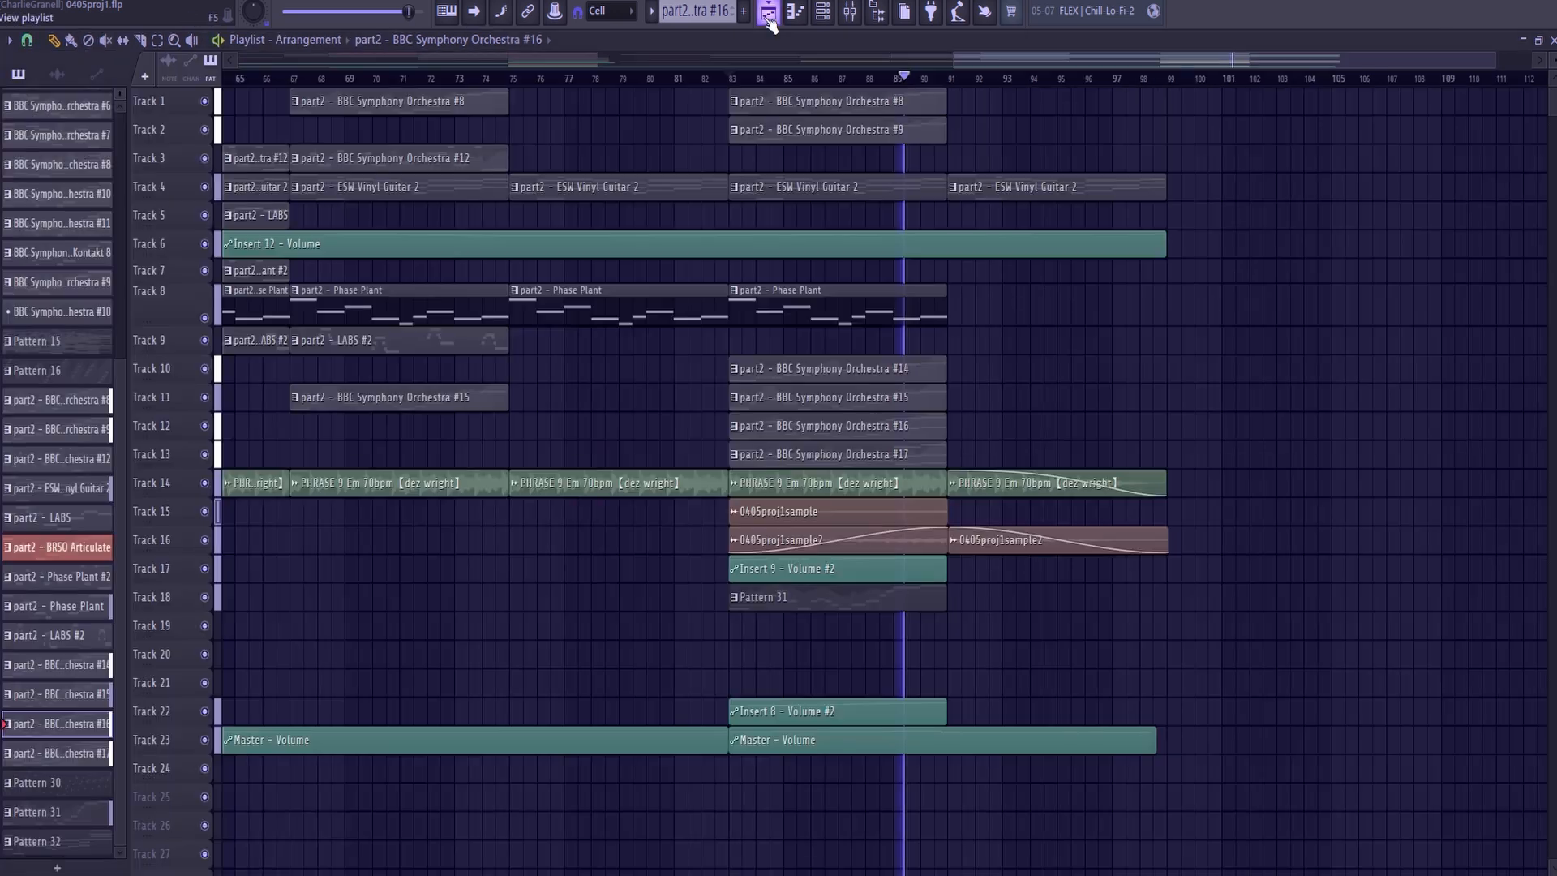
click(768, 14)
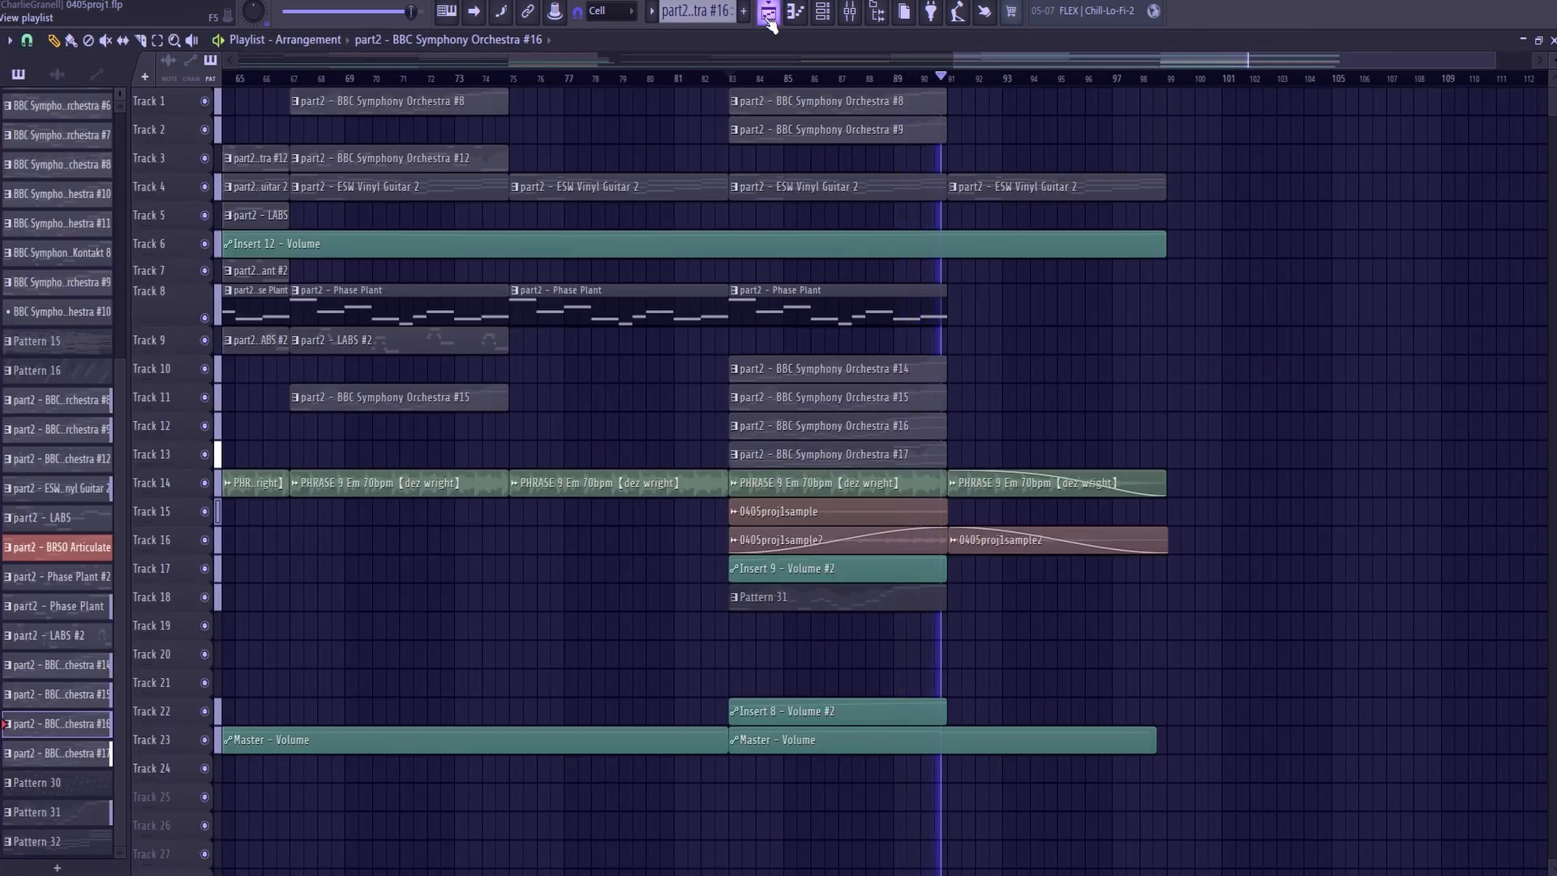
key(space)
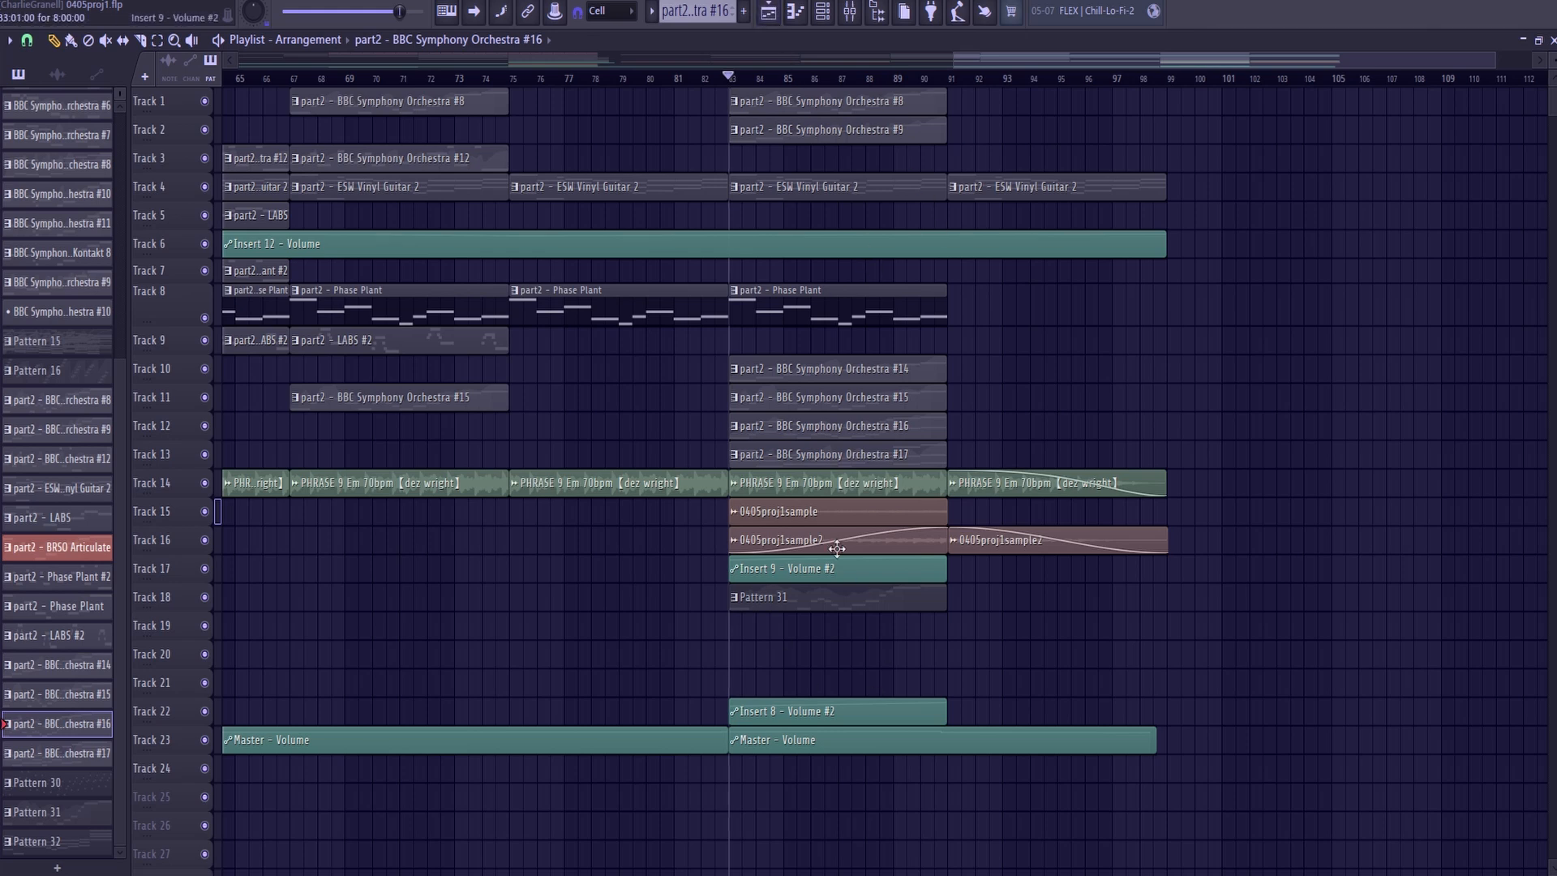
- Play the ending section of the arrangement from bar 91 and look over the whole arrangement
drag(1017, 60, 1038, 212)
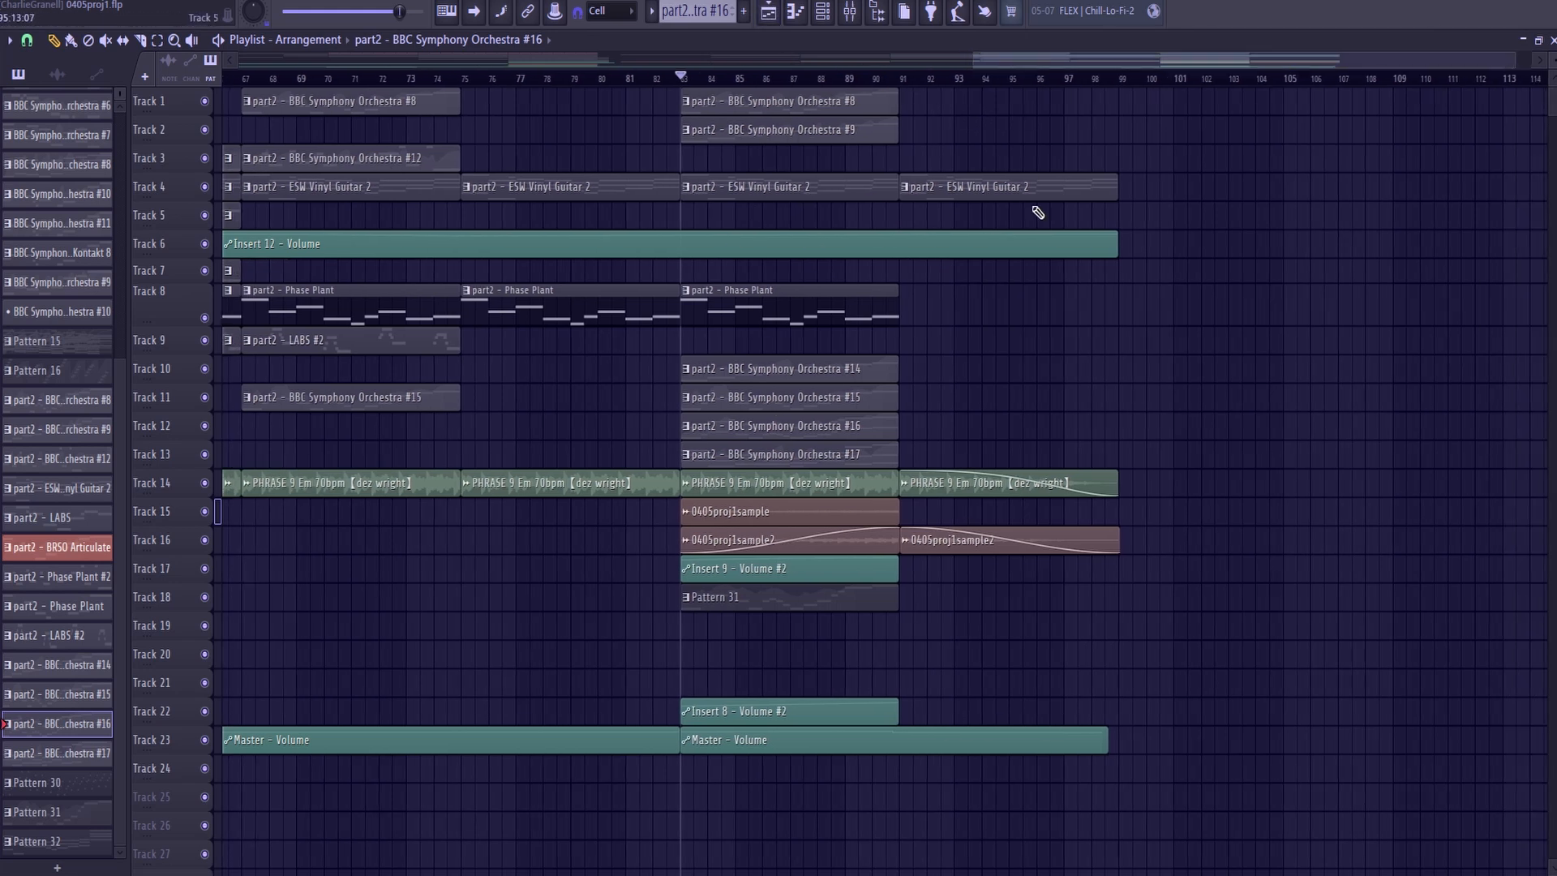
drag(918, 80, 902, 80)
key(space)
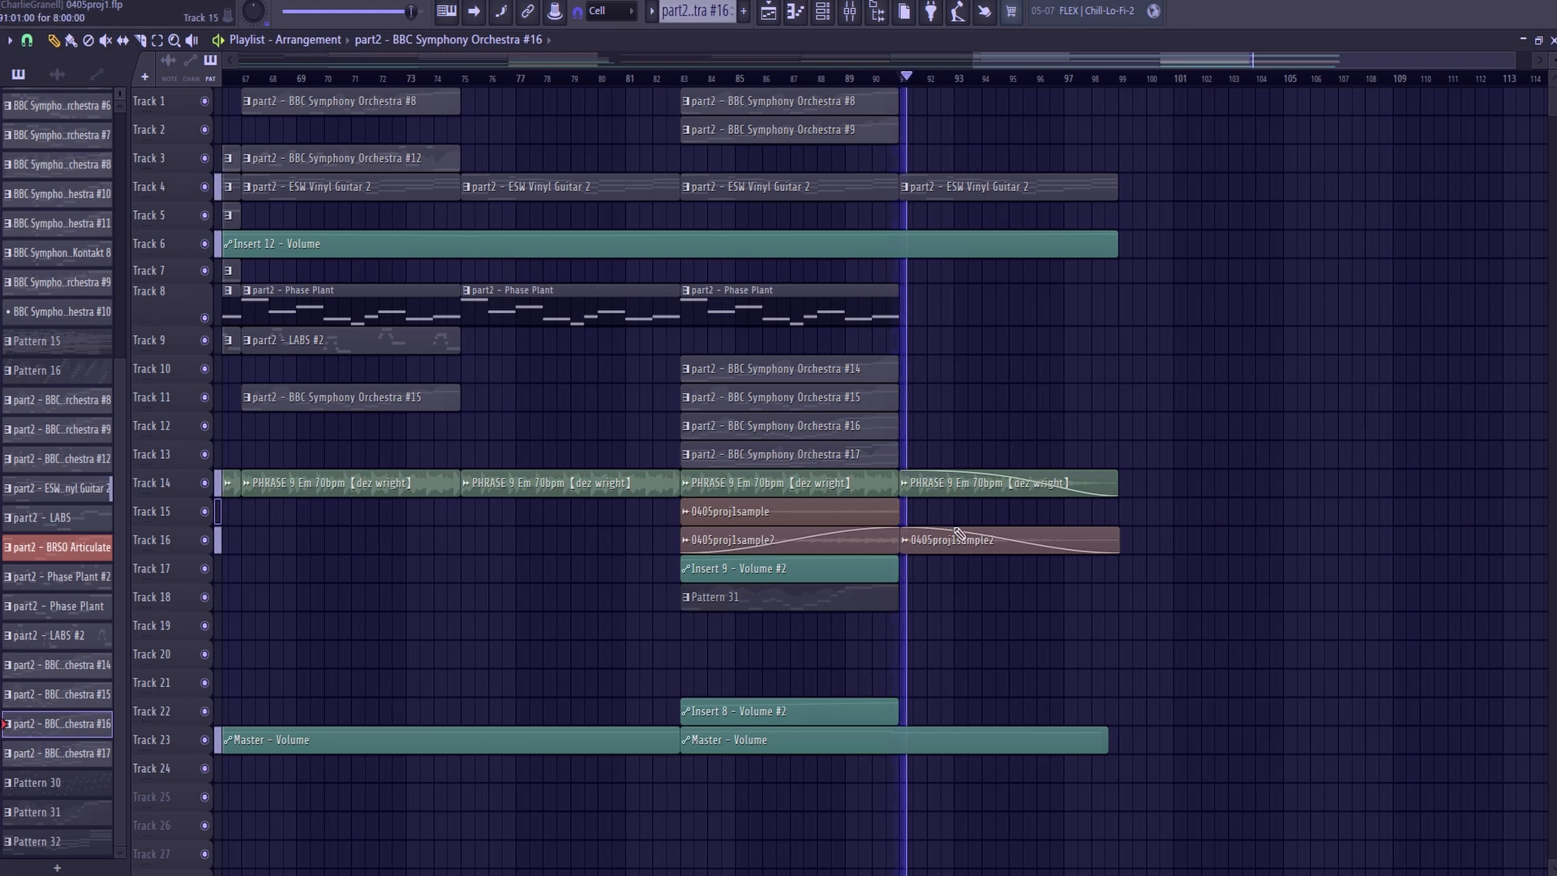
scroll(967, 653, down, 5)
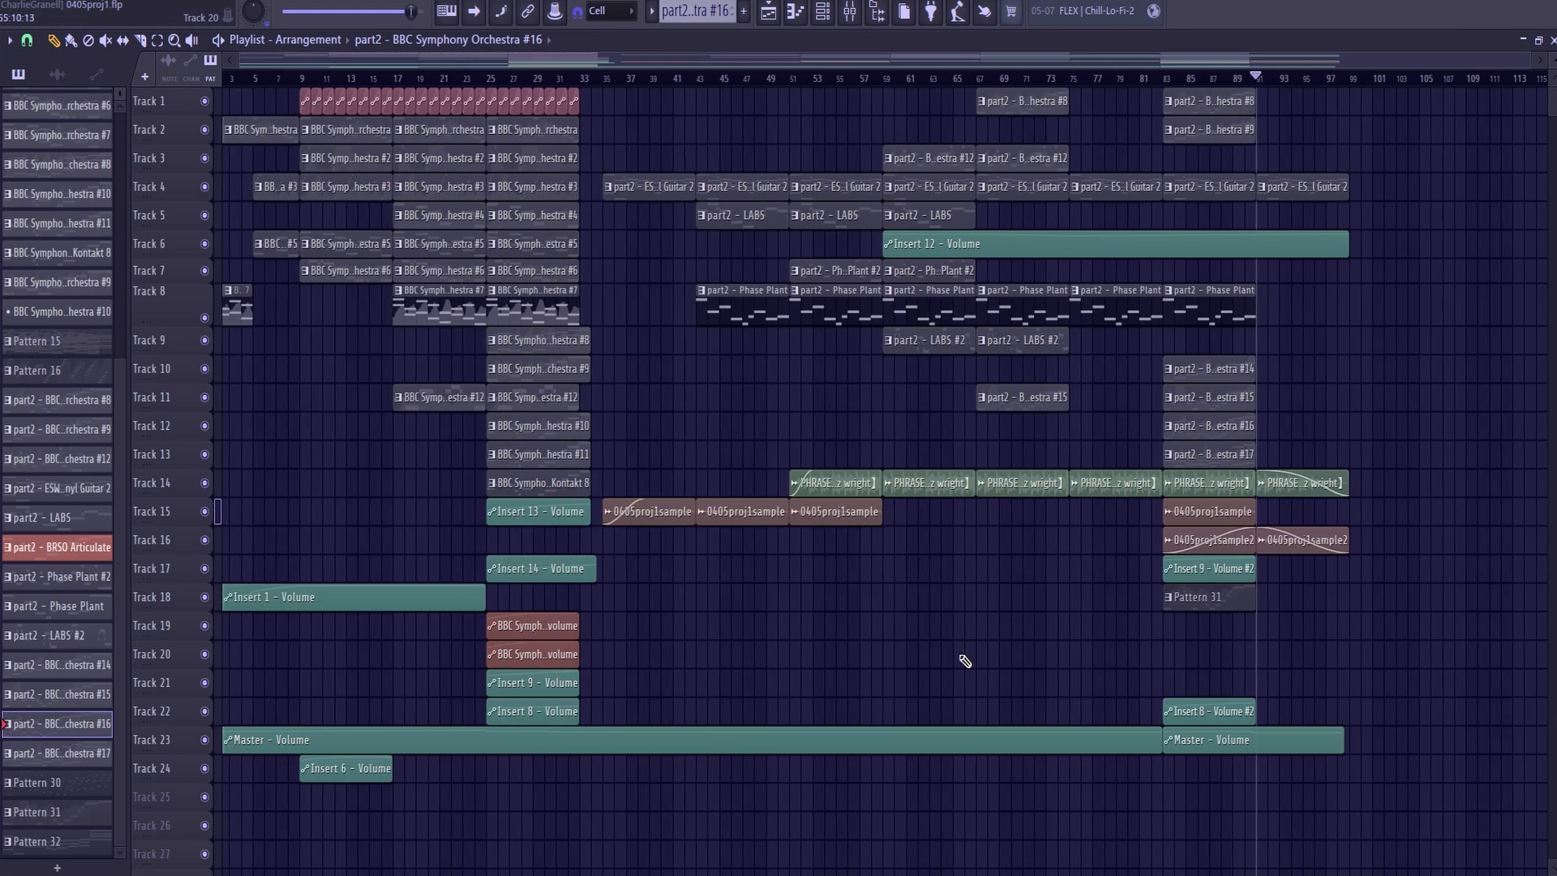